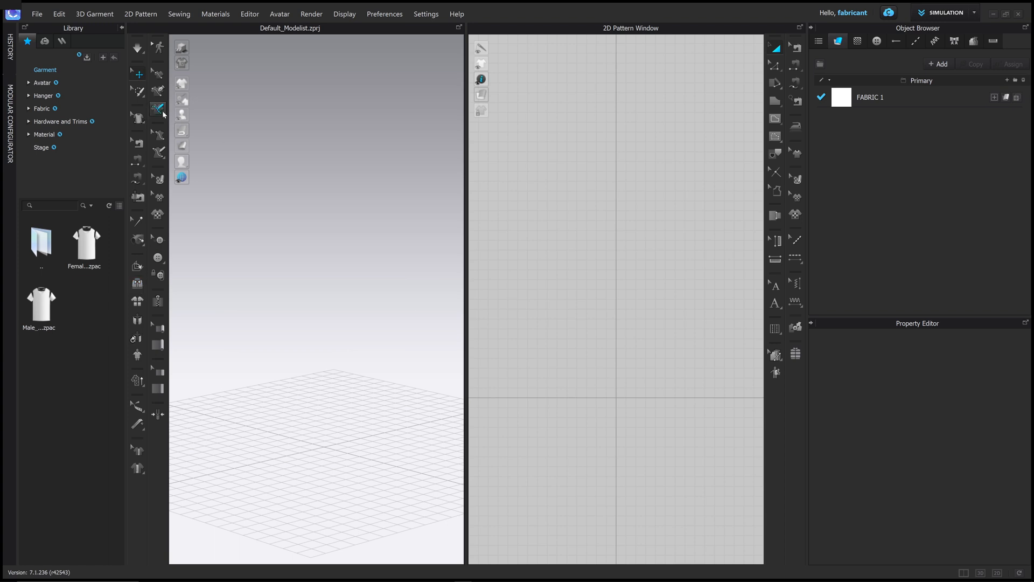
pyautogui.click(178, 14)
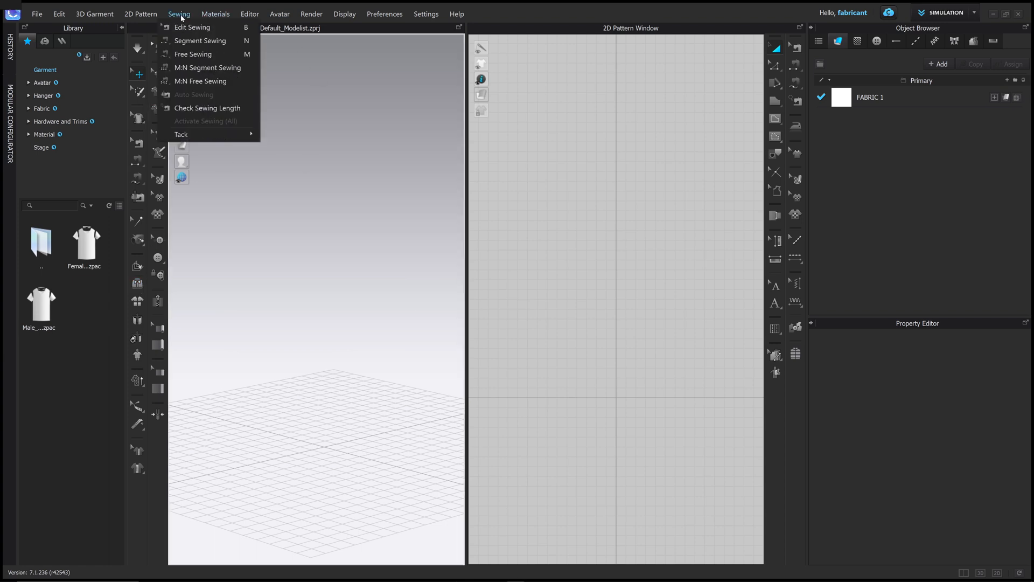
pyautogui.click(180, 14)
pyautogui.click(95, 15)
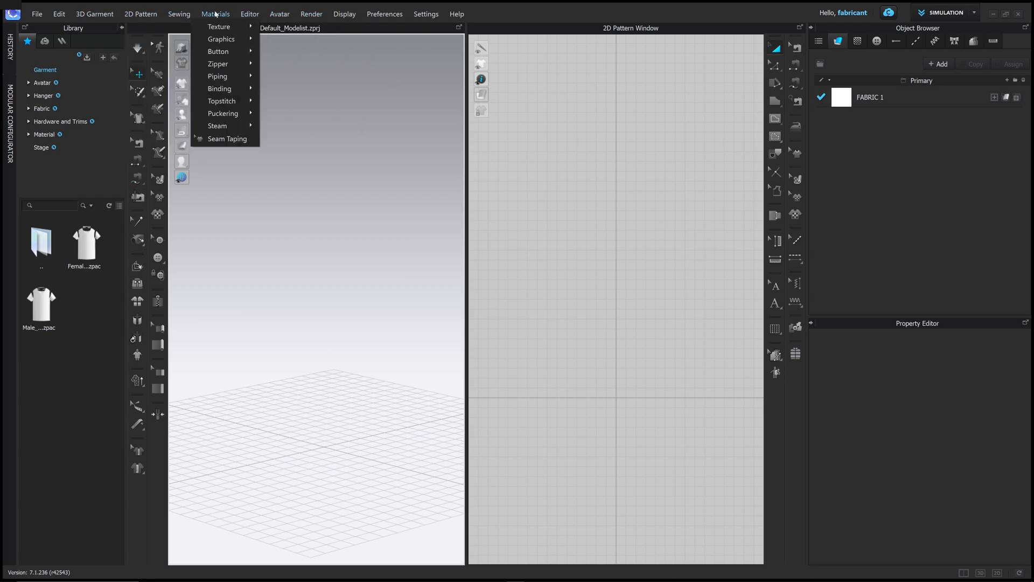
pyautogui.moveTo(100, 16)
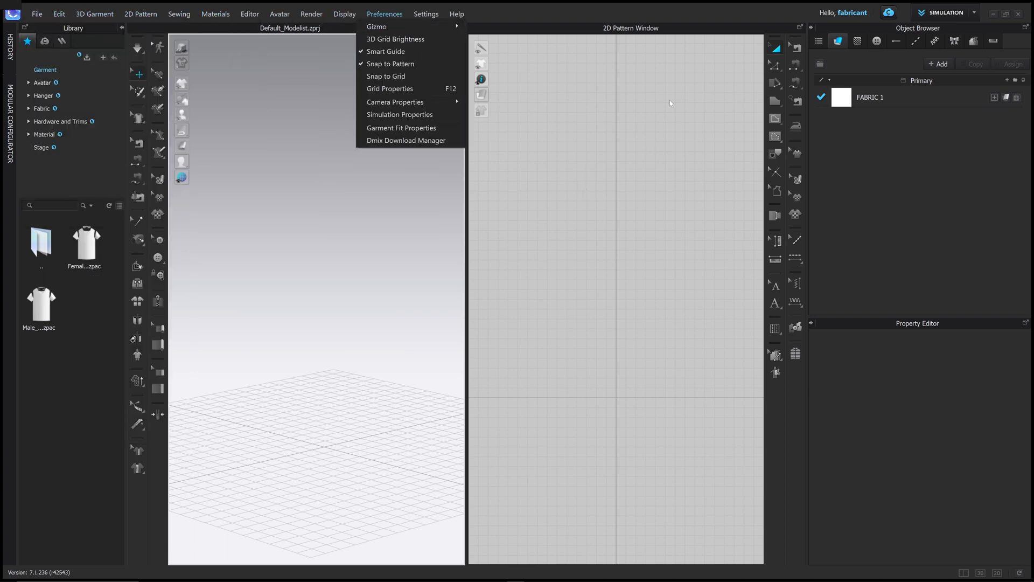
# - Review the mouse preset and the pan, zoom and rotate assignments in the View Controls user settings
pyautogui.click(431, 15)
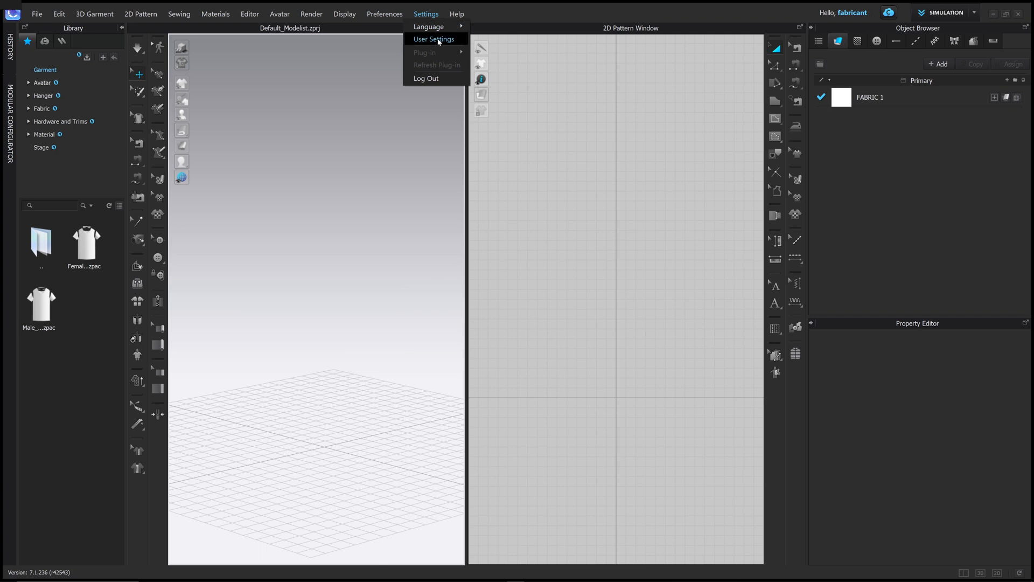
pyautogui.click(439, 40)
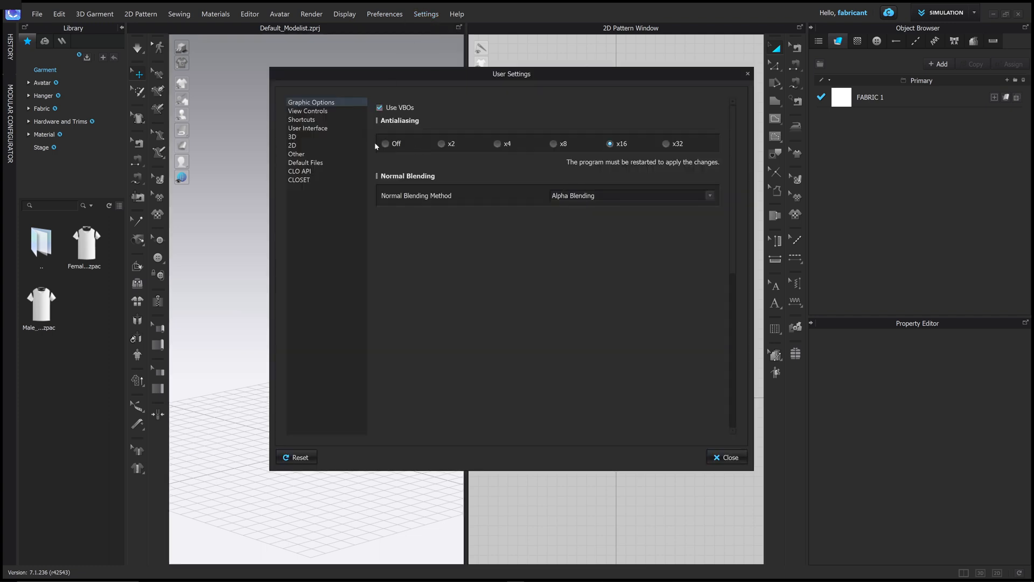
pyautogui.click(319, 111)
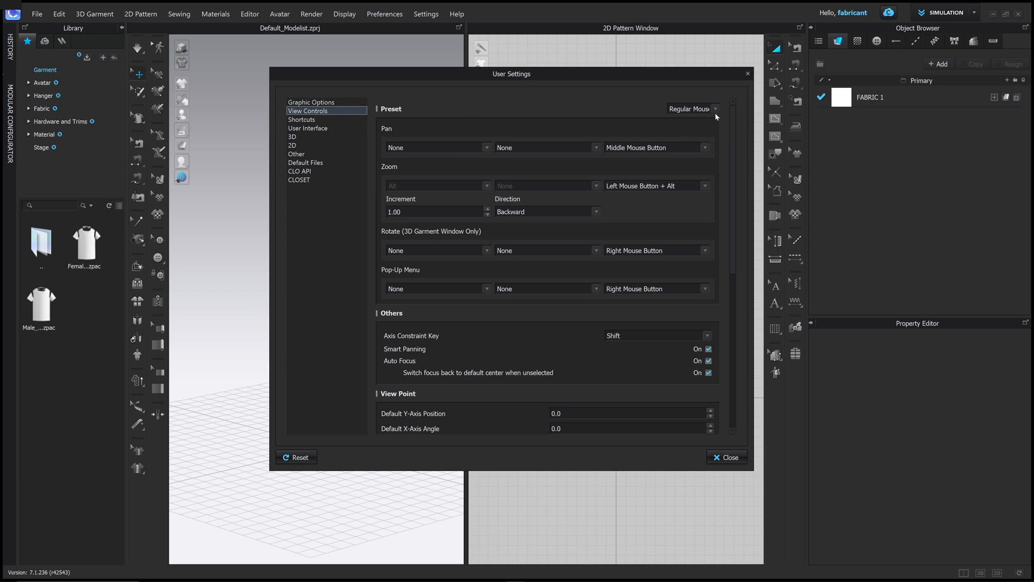
pyautogui.click(699, 110)
pyautogui.click(697, 110)
pyautogui.scroll(-1, 586, 170)
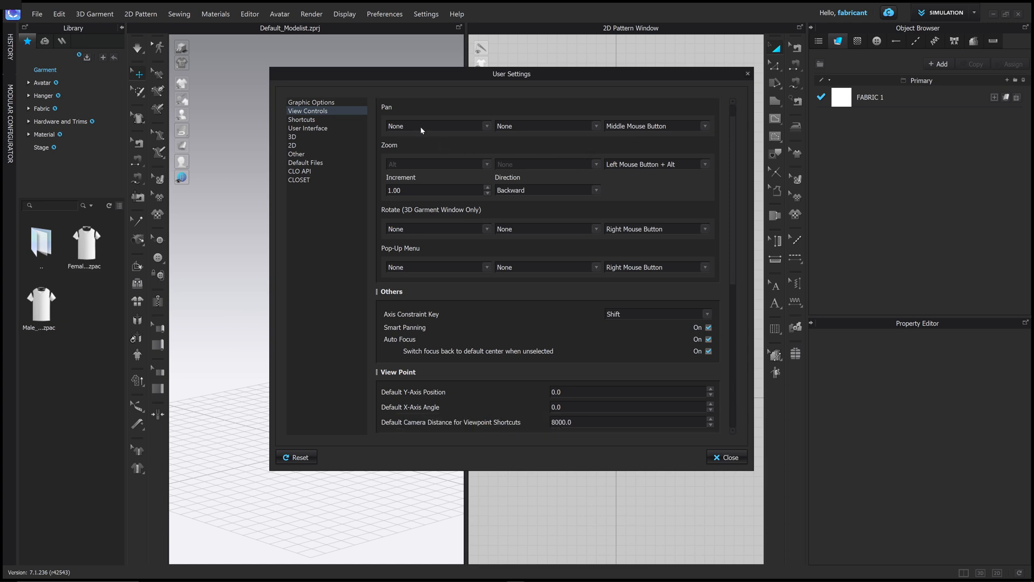
pyautogui.scroll(1, 637, 145)
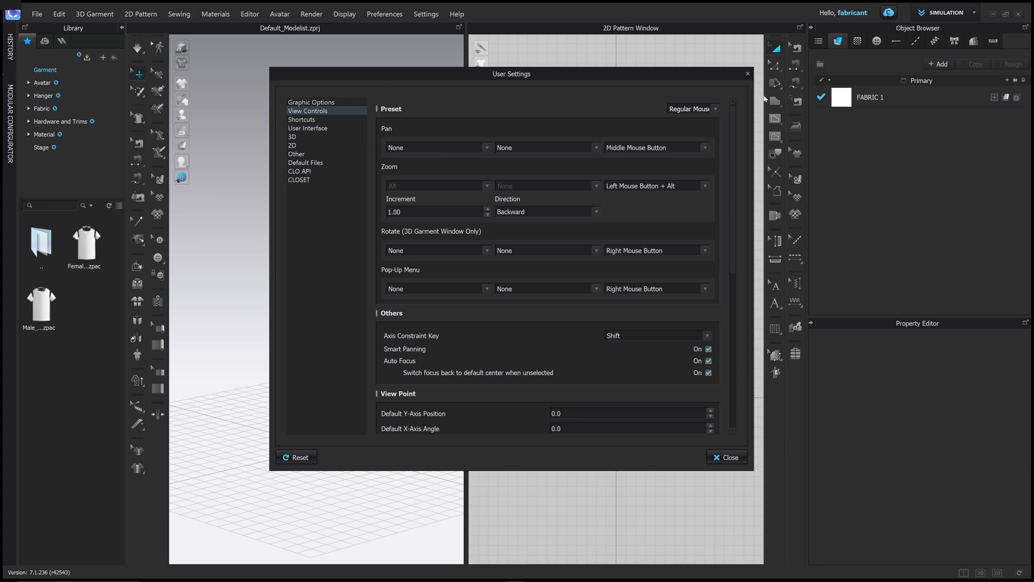
pyautogui.click(748, 75)
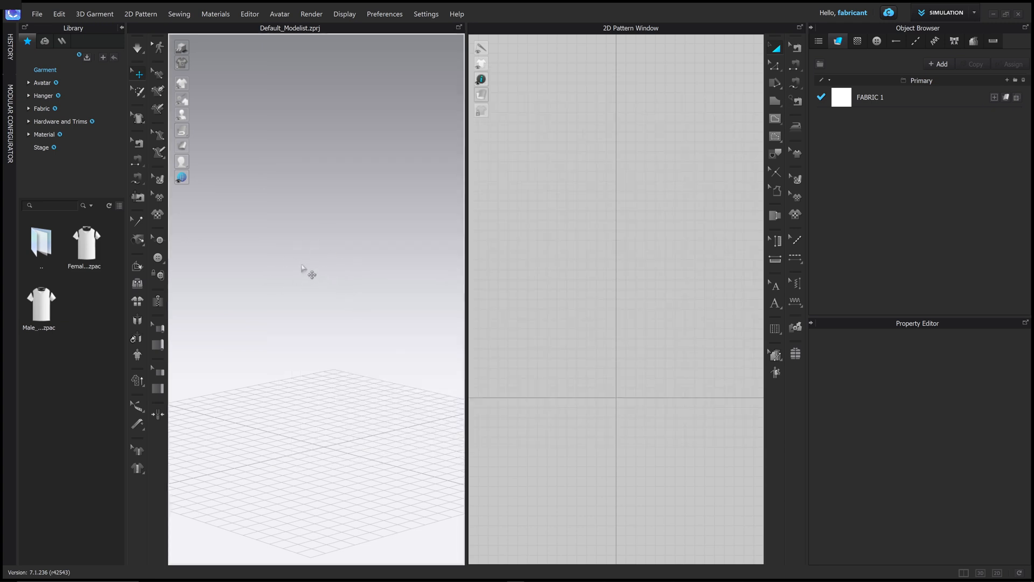
# - Explore the empty 3D garment view by rotating and panning it, and the 2D pattern view by zooming and panning it
pyautogui.moveTo(296, 261)
pyautogui.mouseDown(button='right')
pyautogui.moveTo(416, 261)
pyautogui.moveTo(296, 268)
pyautogui.mouseUp(button='right')
pyautogui.moveTo(382, 298); pyautogui.dragTo(351, 291, button='right')
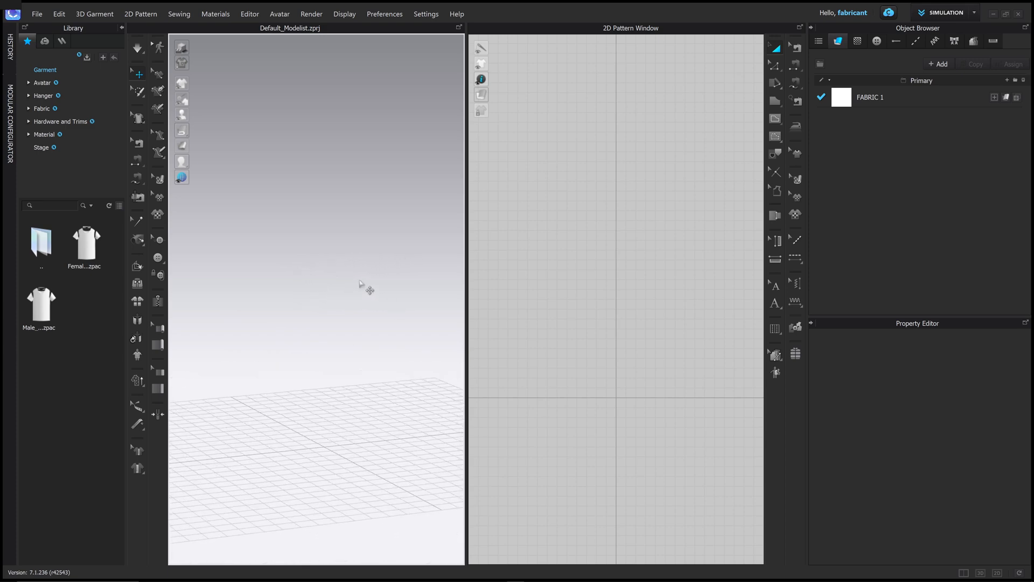
pyautogui.moveTo(365, 286); pyautogui.dragTo(386, 264, button='middle')
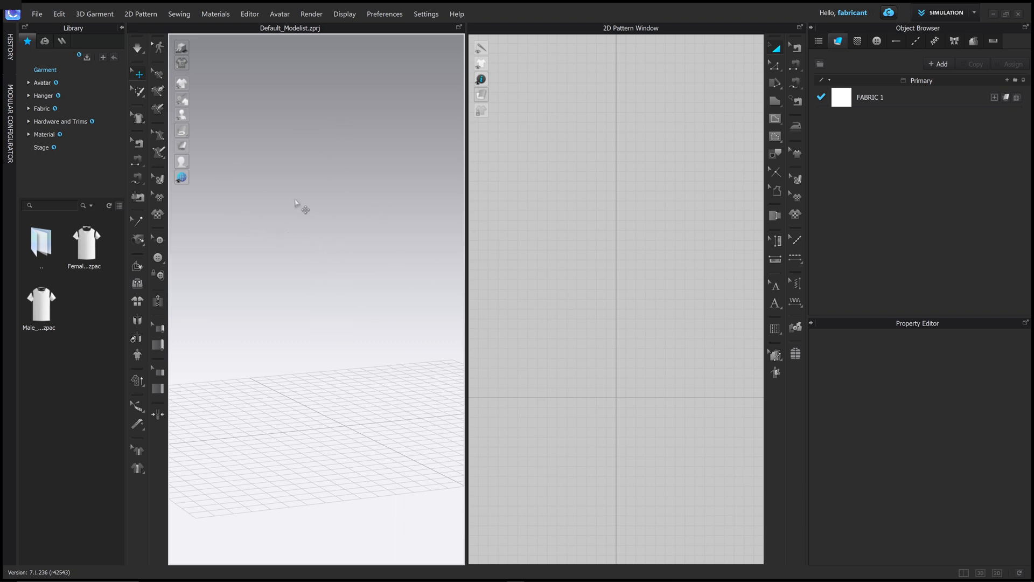
pyautogui.moveTo(257, 181); pyautogui.dragTo(511, 237, button='right')
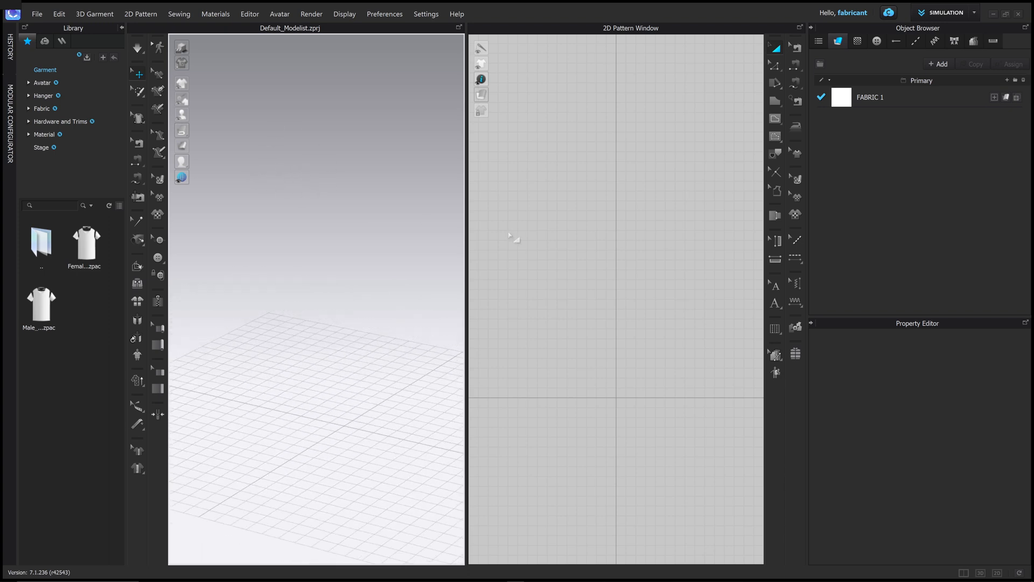
pyautogui.scroll(-5, 609, 258)
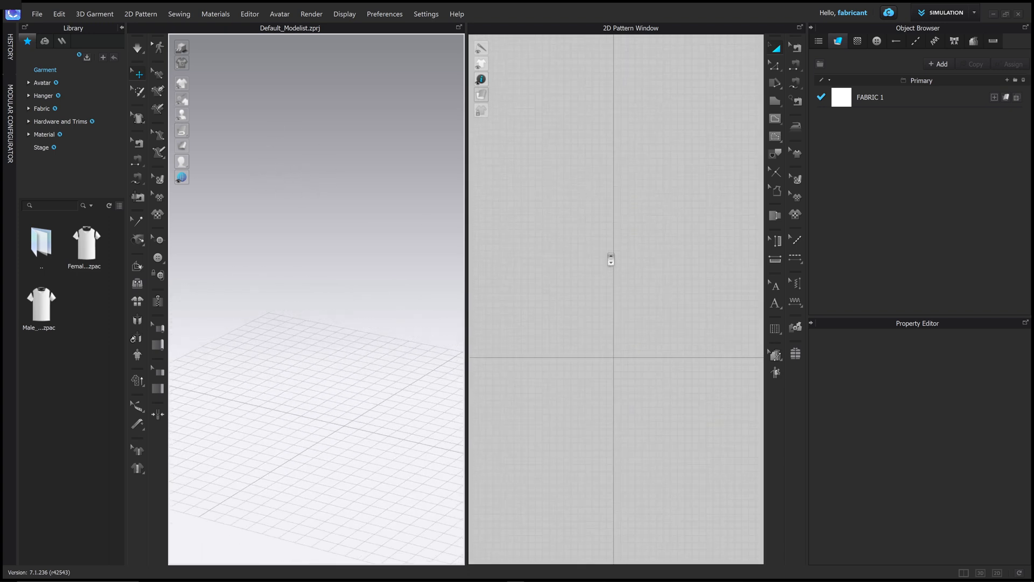
pyautogui.scroll(-3, 611, 260)
pyautogui.scroll(5, 611, 258)
pyautogui.scroll(-1, 613, 259)
pyautogui.moveTo(620, 233); pyautogui.dragTo(652, 297, button='middle')
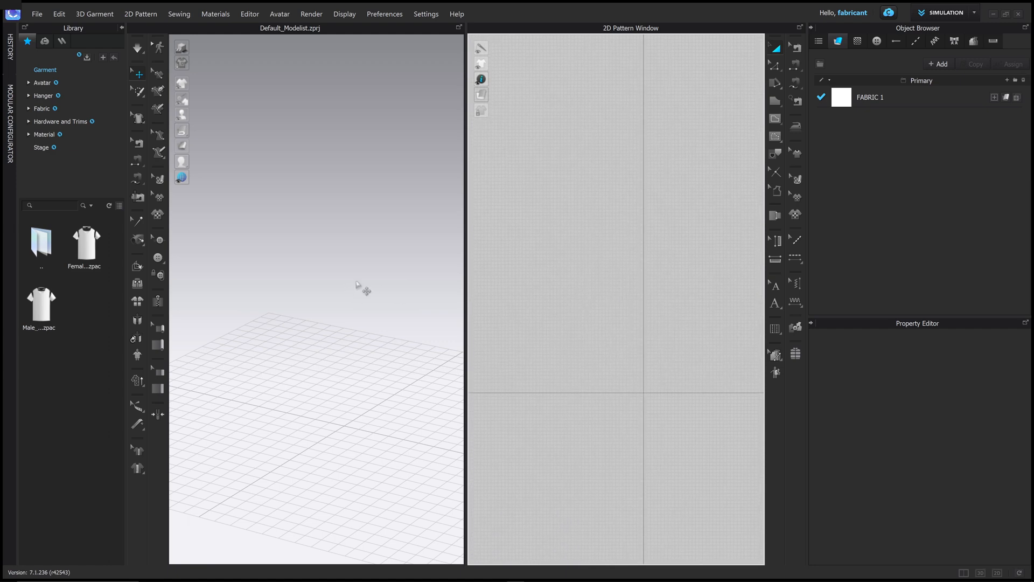
pyautogui.moveTo(358, 284); pyautogui.dragTo(358, 239, button='middle')
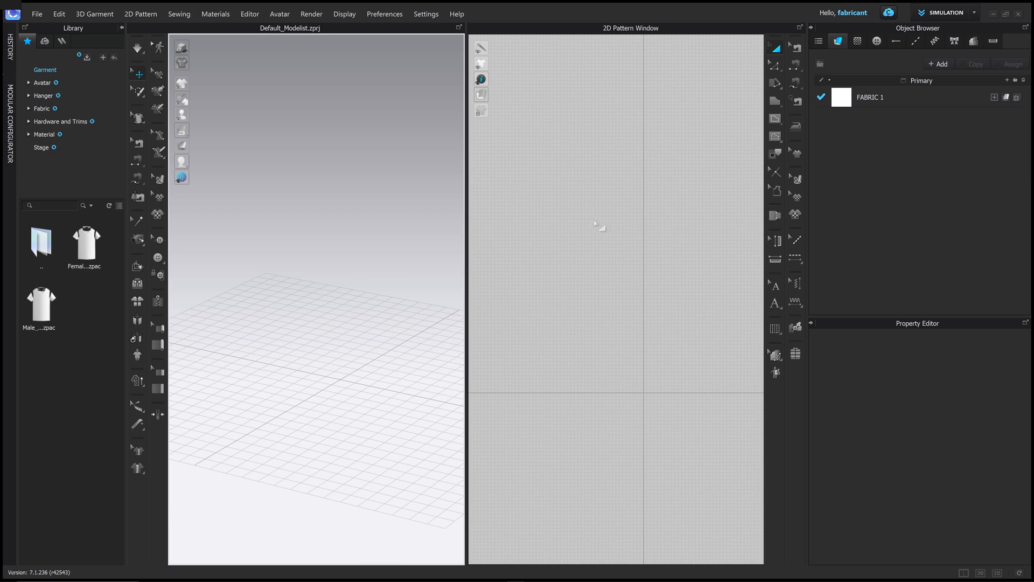
# - Draw a rectangular pattern piece about 361 cm wide and 336 cm high in the 2D pattern window
pyautogui.click(775, 103)
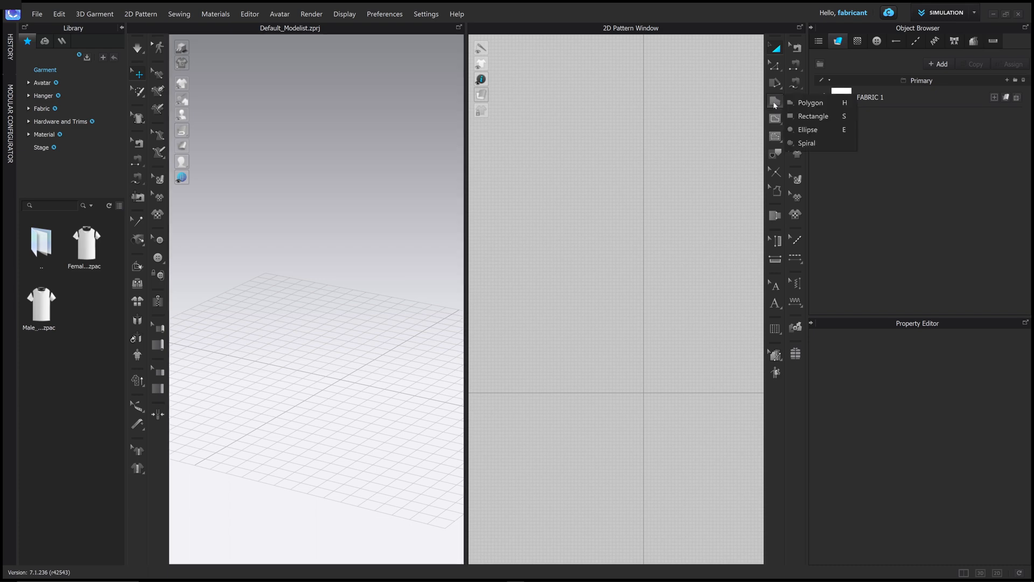
pyautogui.click(809, 117)
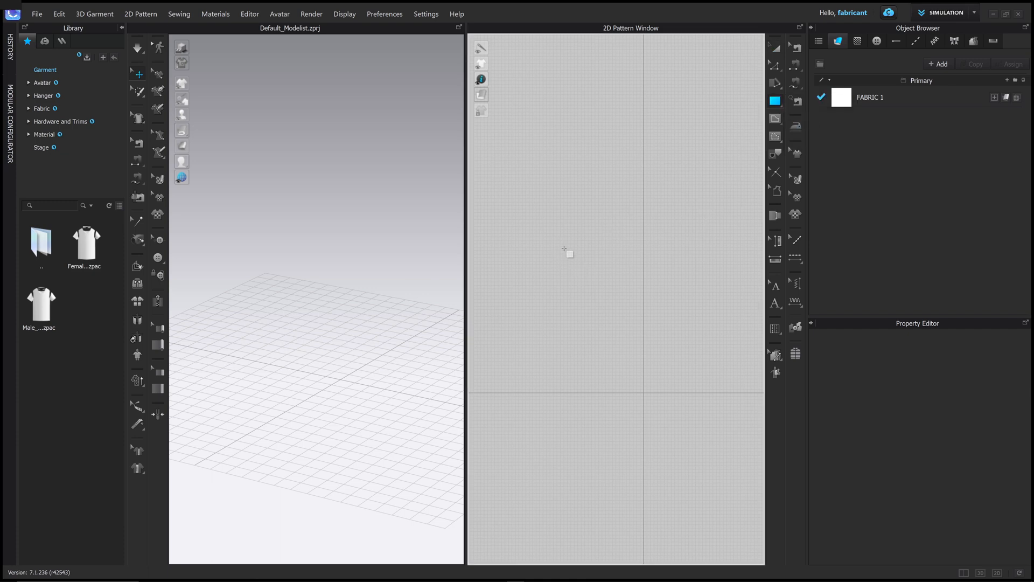
pyautogui.moveTo(580, 255); pyautogui.dragTo(706, 372)
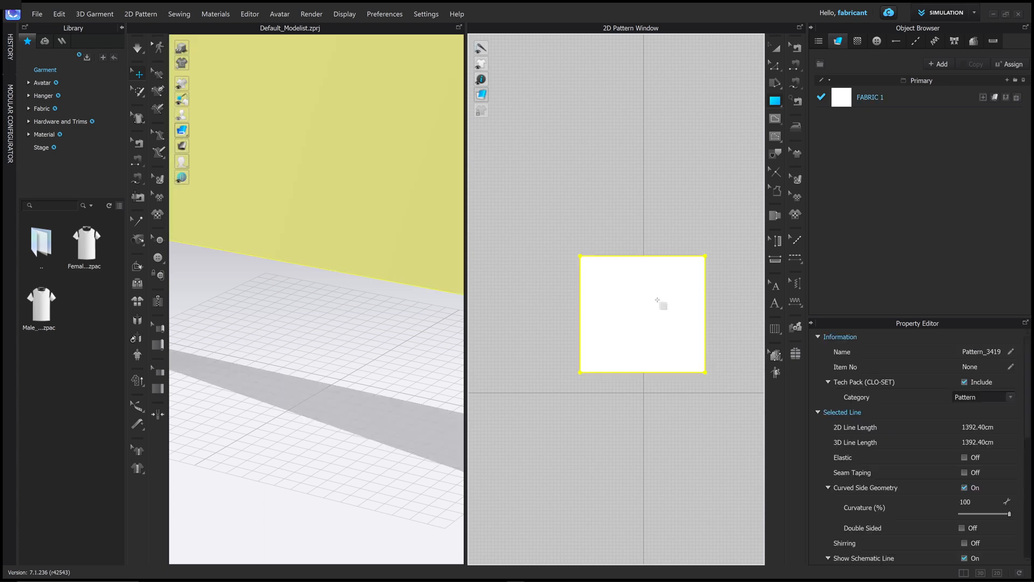
pyautogui.scroll(-5, 389, 280)
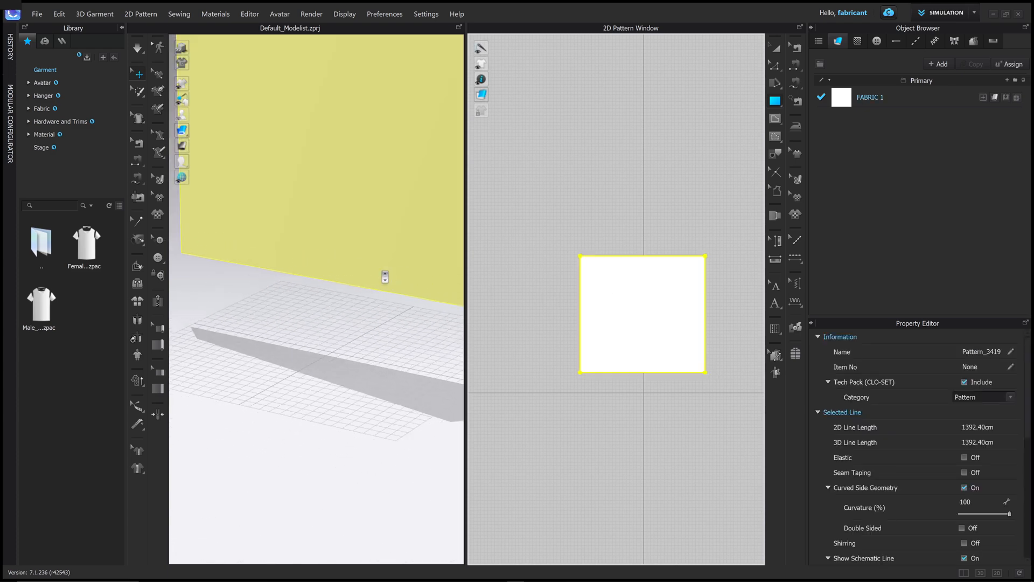
pyautogui.moveTo(379, 272); pyautogui.dragTo(395, 286, button='right')
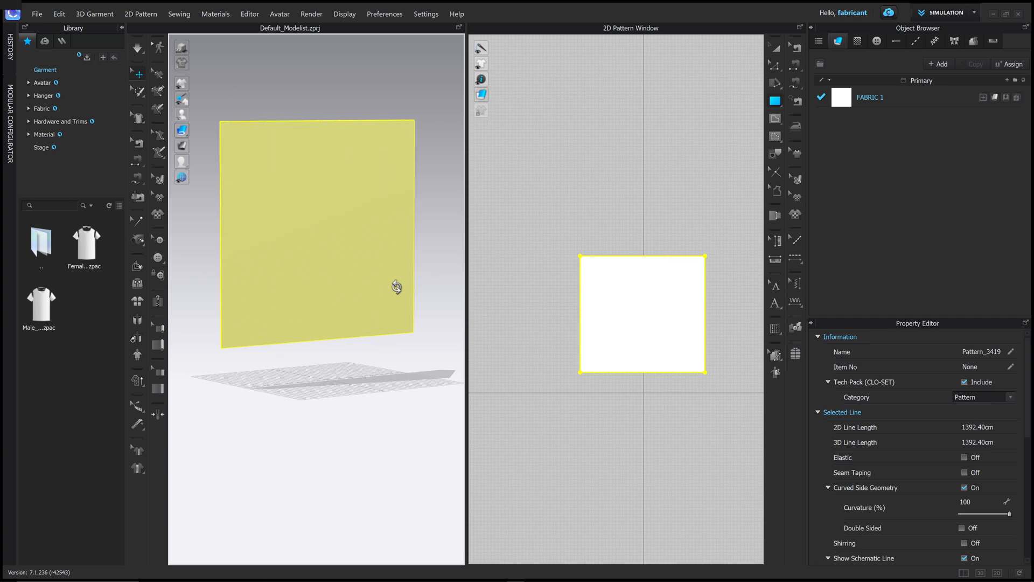
pyautogui.scroll(-1, 676, 338)
pyautogui.scroll(3, 677, 337)
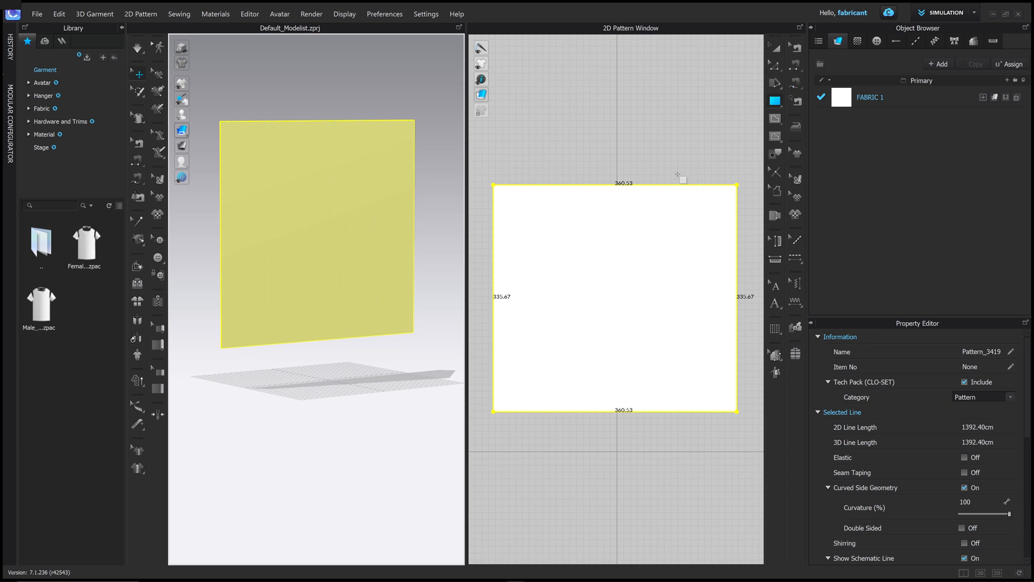
# - Reposition the rectangular pattern slightly lower and to the right in the 2D pattern window
pyautogui.click(776, 49)
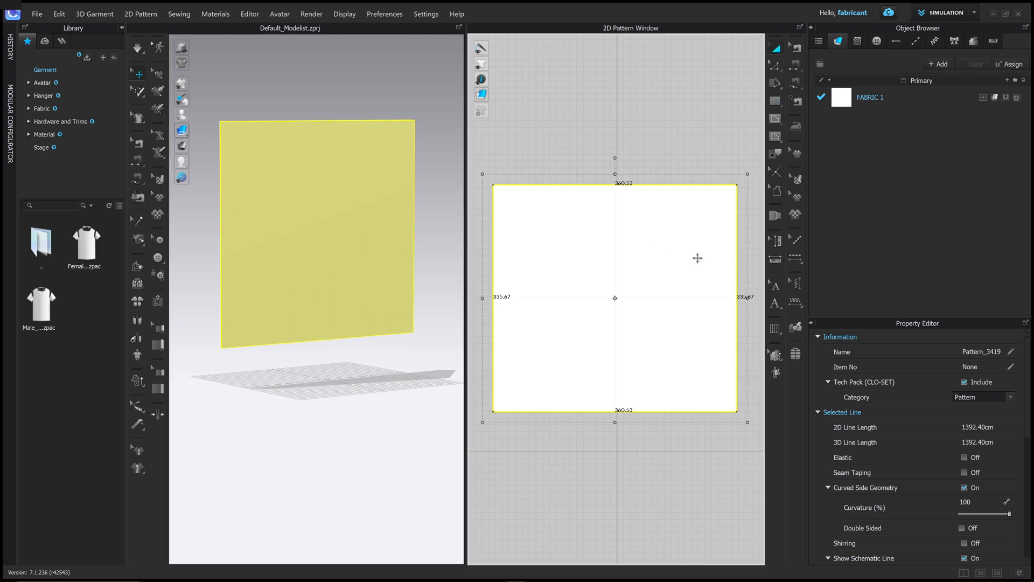
pyautogui.moveTo(698, 259); pyautogui.dragTo(702, 271)
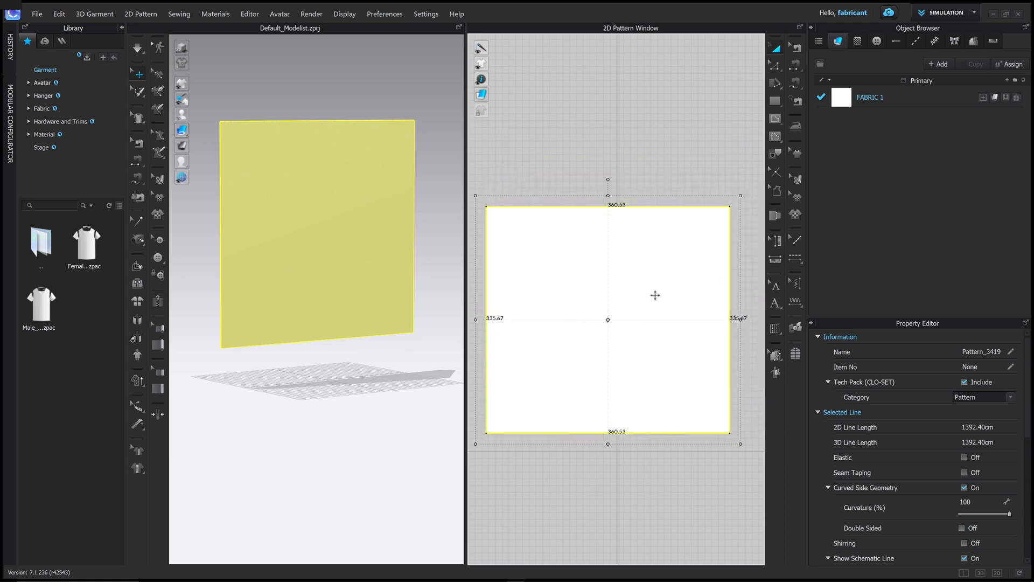
pyautogui.moveTo(655, 295); pyautogui.dragTo(679, 286)
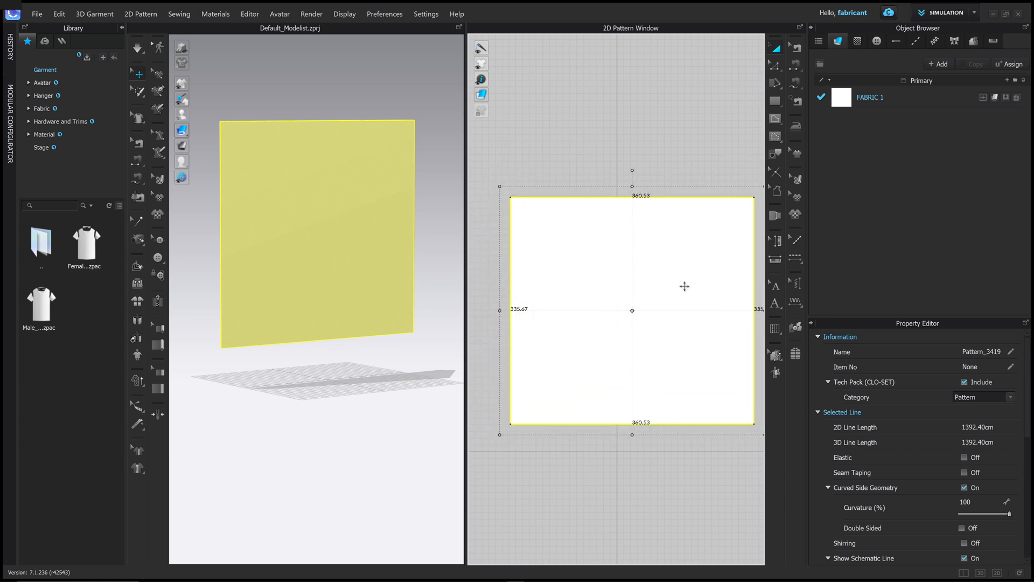
# - Move the rectangular pattern up and back down along the vertical axis in the 3D window with the gizmo
pyautogui.click(302, 200)
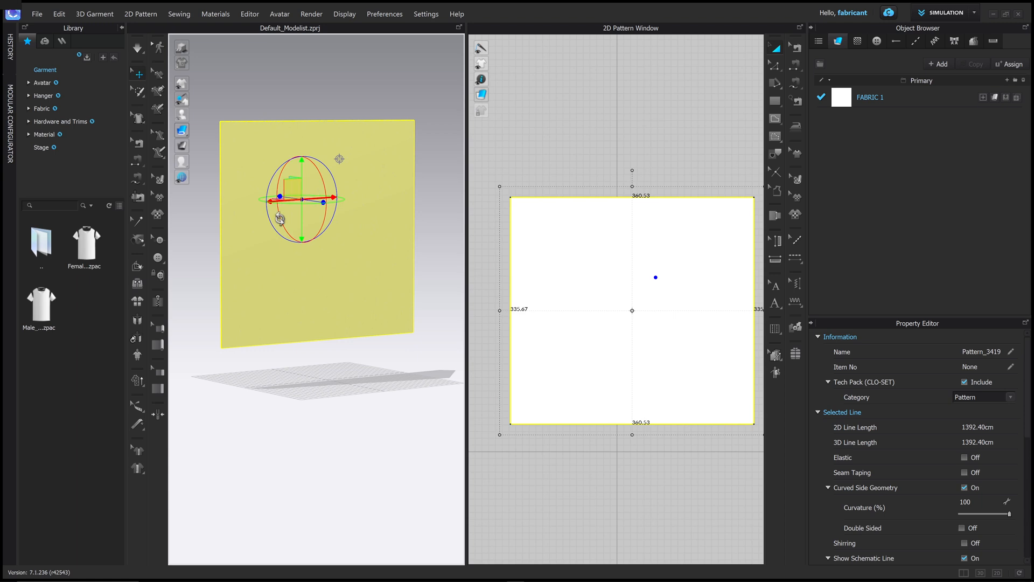
pyautogui.moveTo(293, 186); pyautogui.dragTo(298, 162)
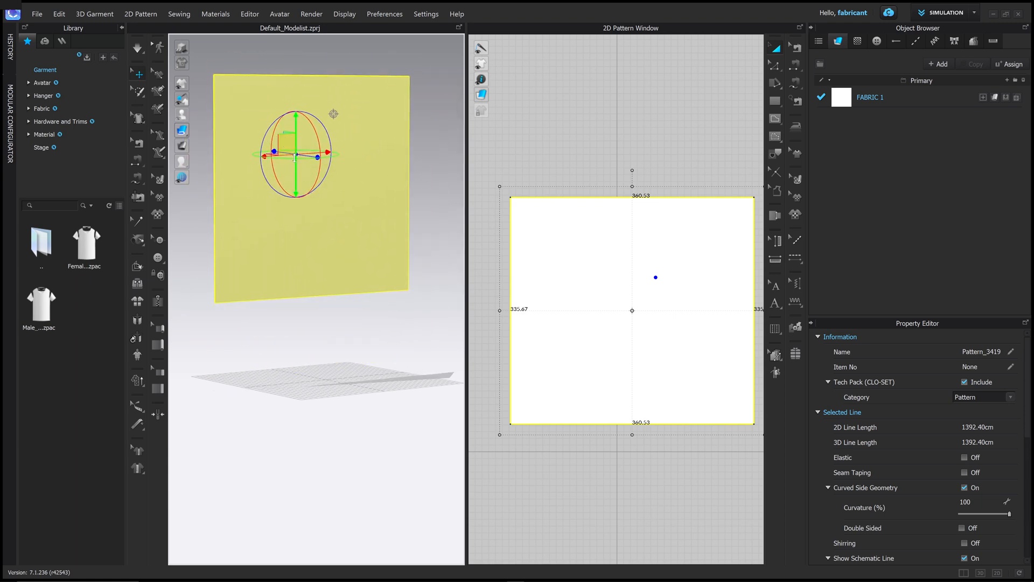
pyautogui.moveTo(298, 162); pyautogui.dragTo(319, 175, button='right')
pyautogui.moveTo(318, 179)
pyautogui.mouseDown()
pyautogui.moveTo(360, 171)
pyautogui.moveTo(318, 179)
pyautogui.mouseUp()
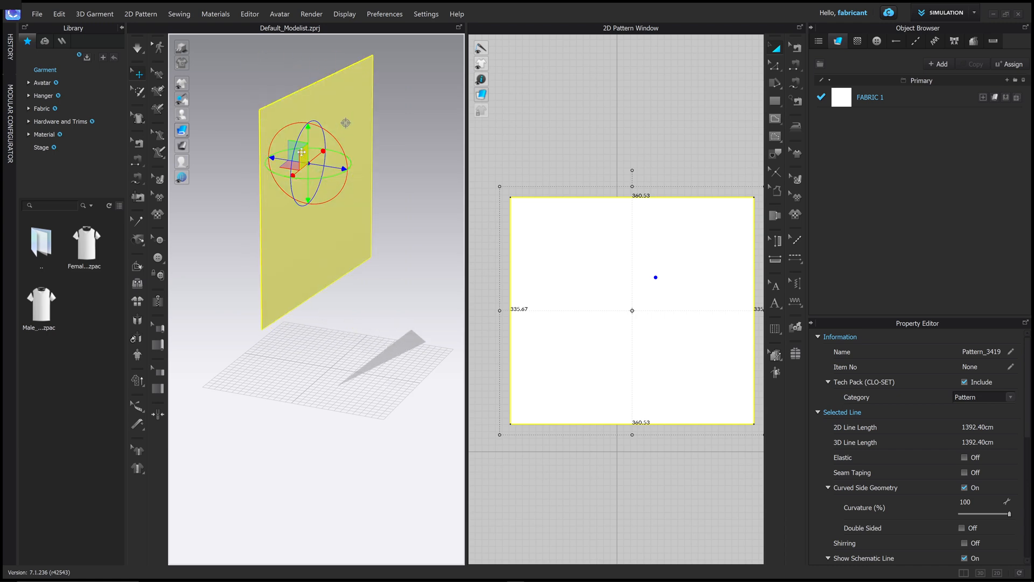
pyautogui.moveTo(308, 138); pyautogui.dragTo(305, 203)
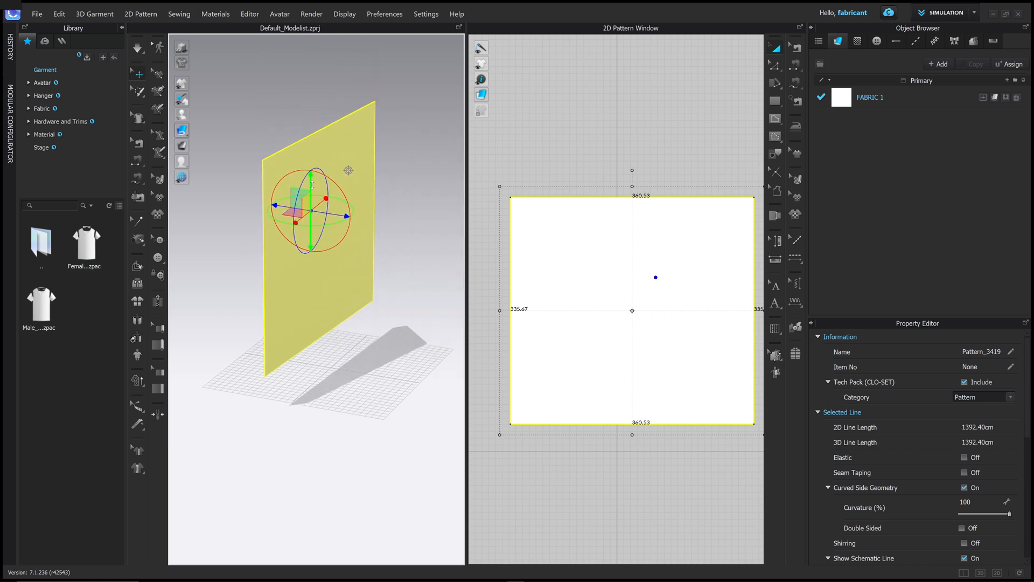
# - Rotate the rectangular pattern in the 3D window with the gizmo and raise it slightly
pyautogui.click(431, 15)
pyautogui.moveTo(385, 15)
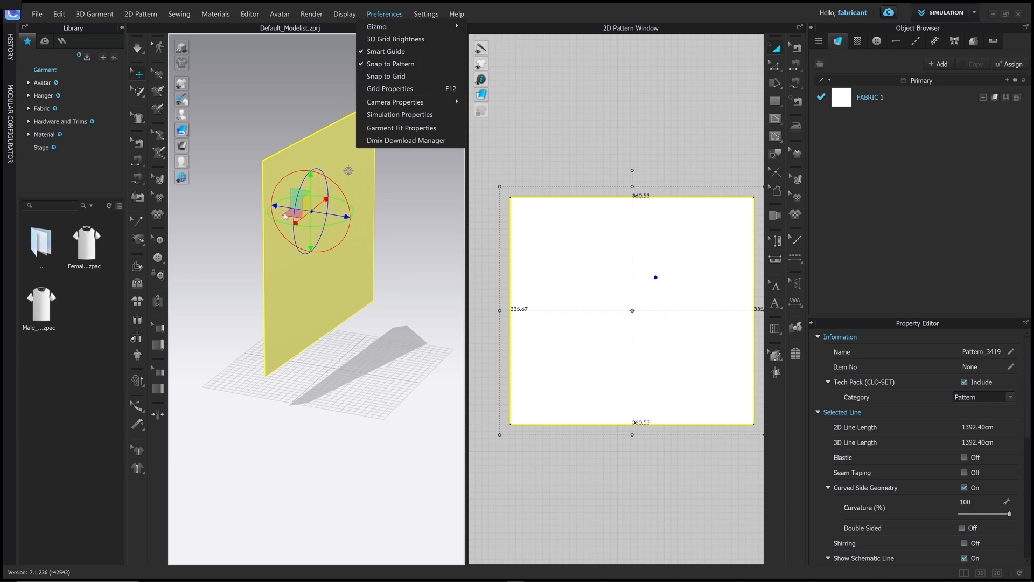
pyautogui.click(325, 232)
pyautogui.moveTo(322, 227); pyautogui.dragTo(286, 225)
pyautogui.moveTo(312, 179); pyautogui.dragTo(312, 171)
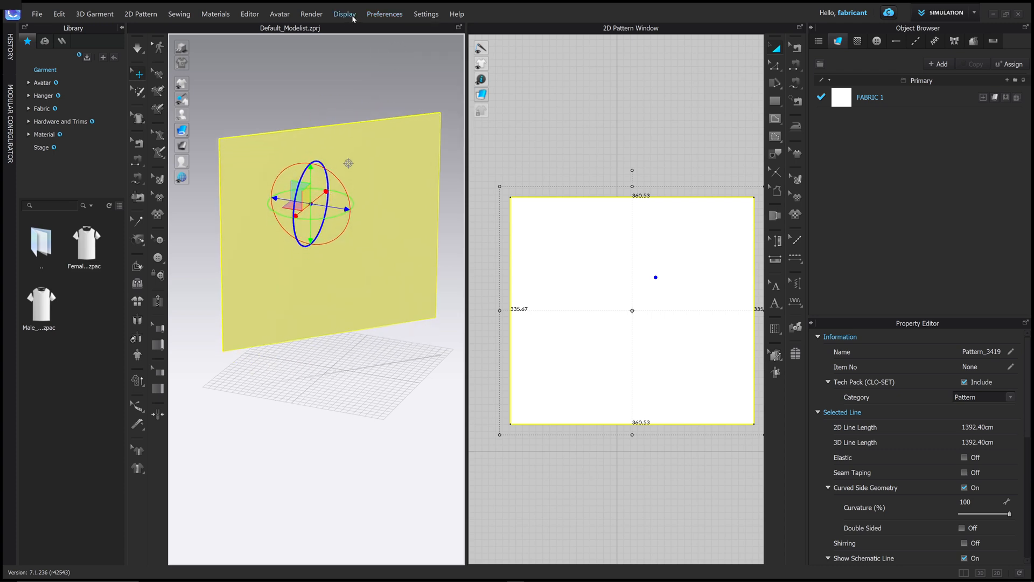
# - Set the gizmo to Local Coordinate and try rotating the rectangular pattern with it in the 3D window
pyautogui.click(385, 14)
pyautogui.moveTo(388, 28)
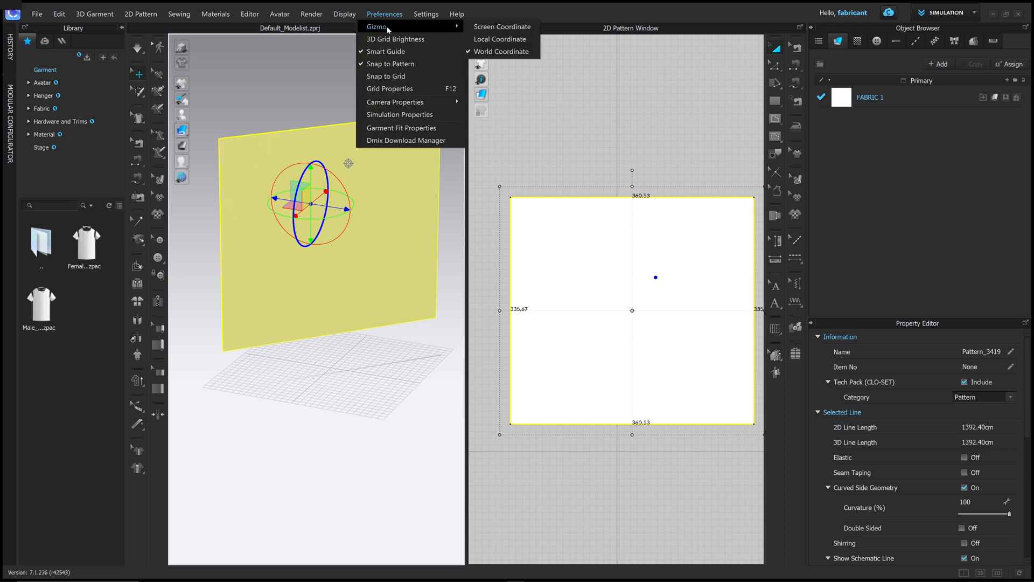
pyautogui.click(502, 40)
pyautogui.moveTo(320, 211); pyautogui.dragTo(364, 212, button='right')
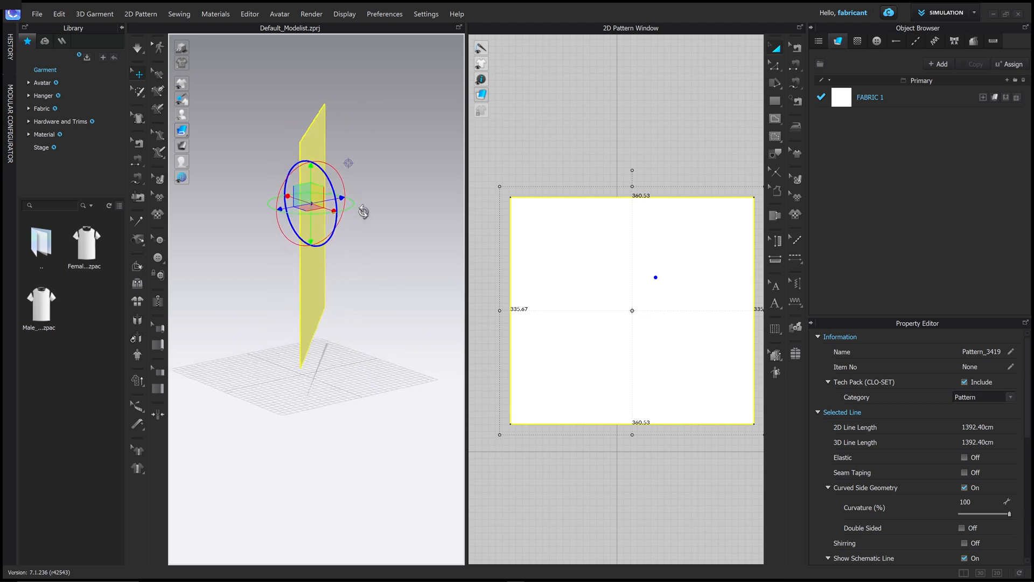
pyautogui.moveTo(335, 195); pyautogui.dragTo(316, 167)
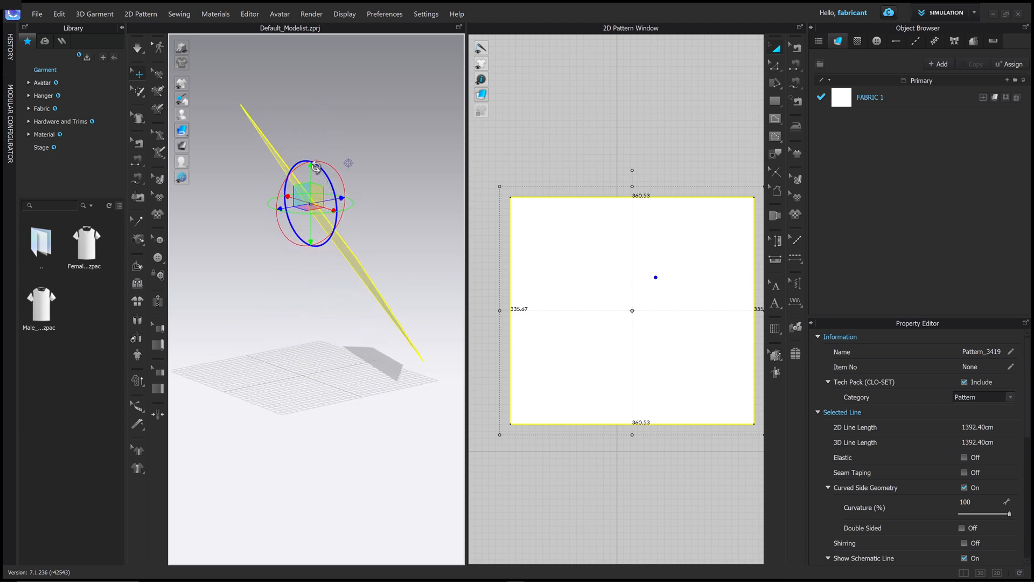
pyautogui.hotkey('ctrl', 'z')
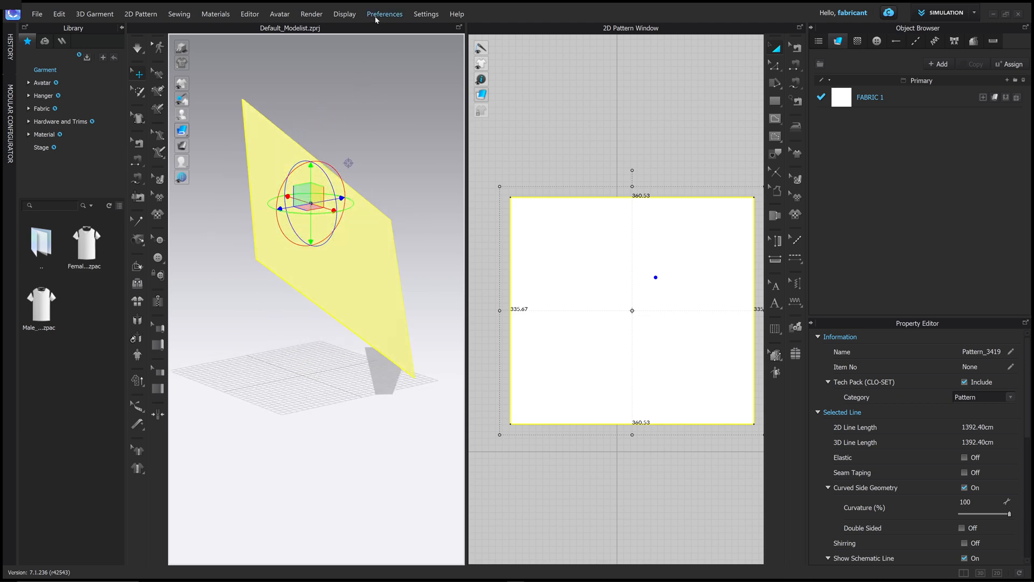
# - Set the gizmo to World Coordinate, rotate the rectangular pattern upright with it in the 3D window, and deselect the pattern
pyautogui.click(375, 20)
pyautogui.moveTo(399, 25)
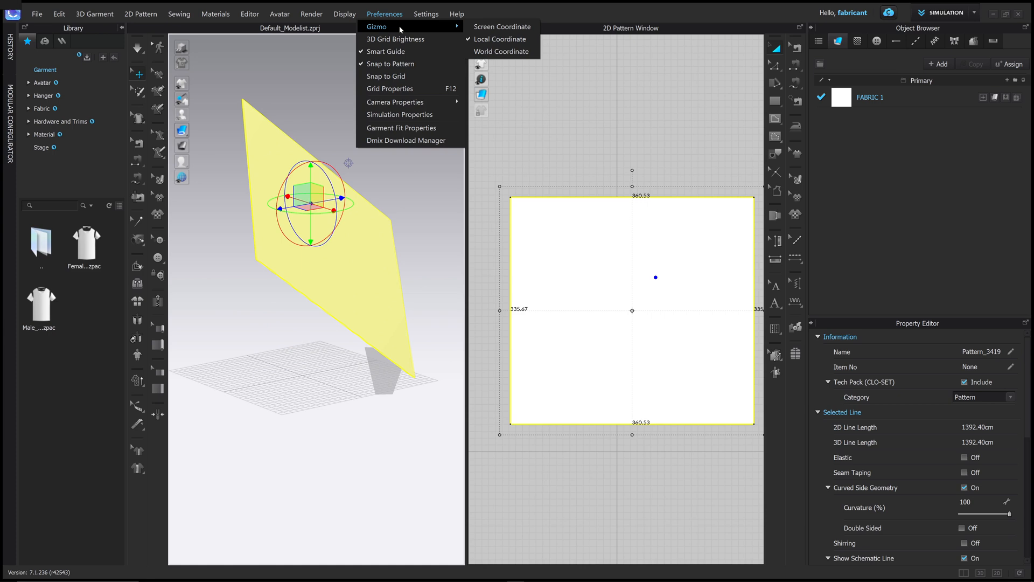
pyautogui.click(487, 52)
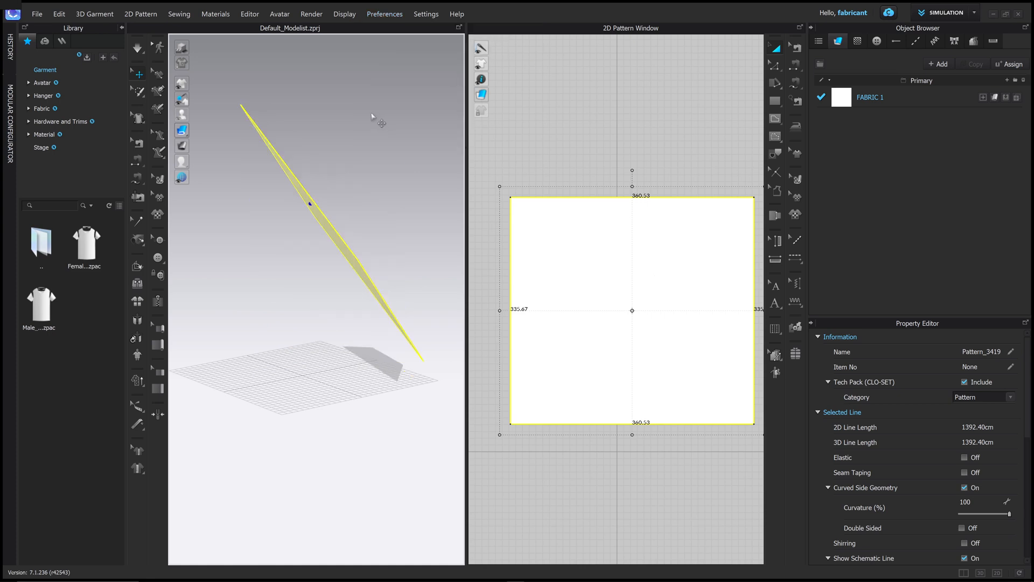
pyautogui.click(418, 16)
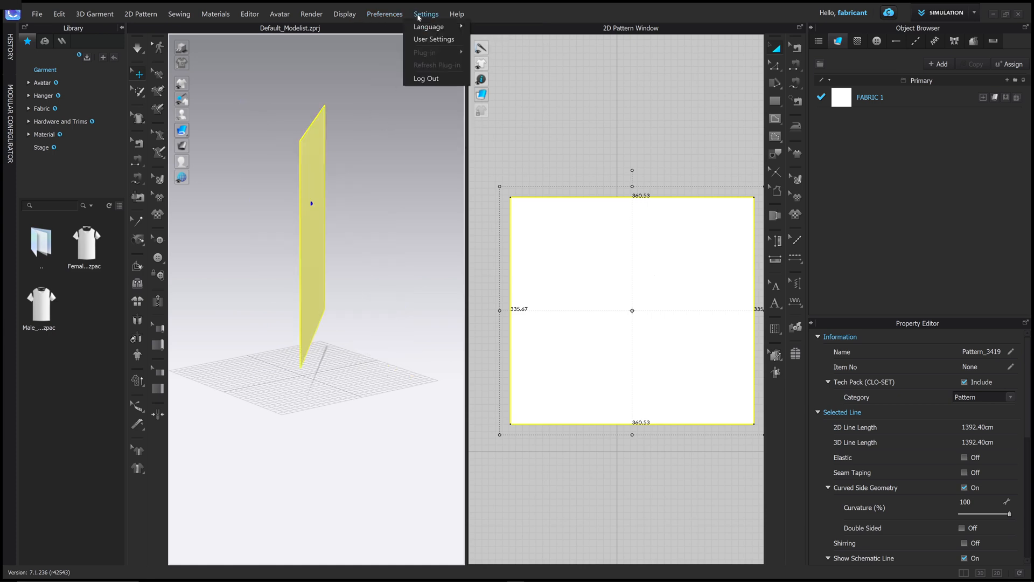
pyautogui.click(384, 14)
pyautogui.click(344, 155)
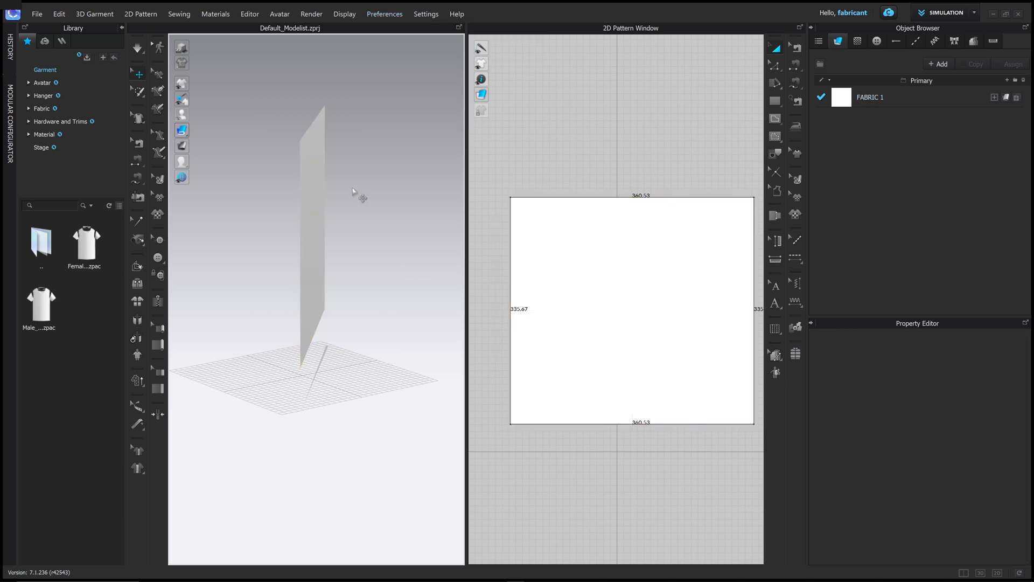
# - Select the rectangular pattern and examine its gizmo axes from several angles in the 3D window
pyautogui.moveTo(358, 189); pyautogui.dragTo(307, 180, button='right')
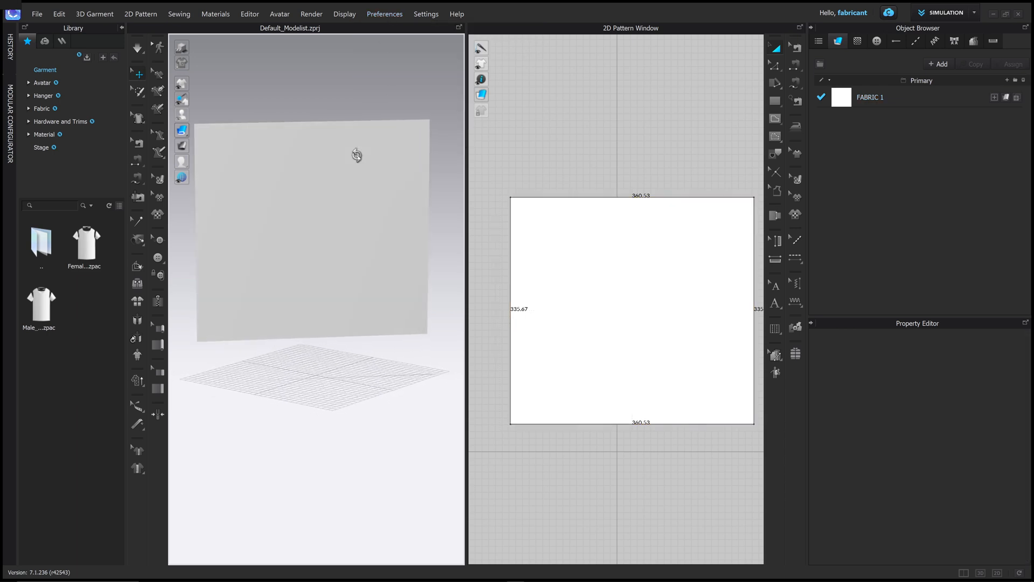
pyautogui.moveTo(358, 154); pyautogui.dragTo(299, 179, button='right')
pyautogui.click(376, 16)
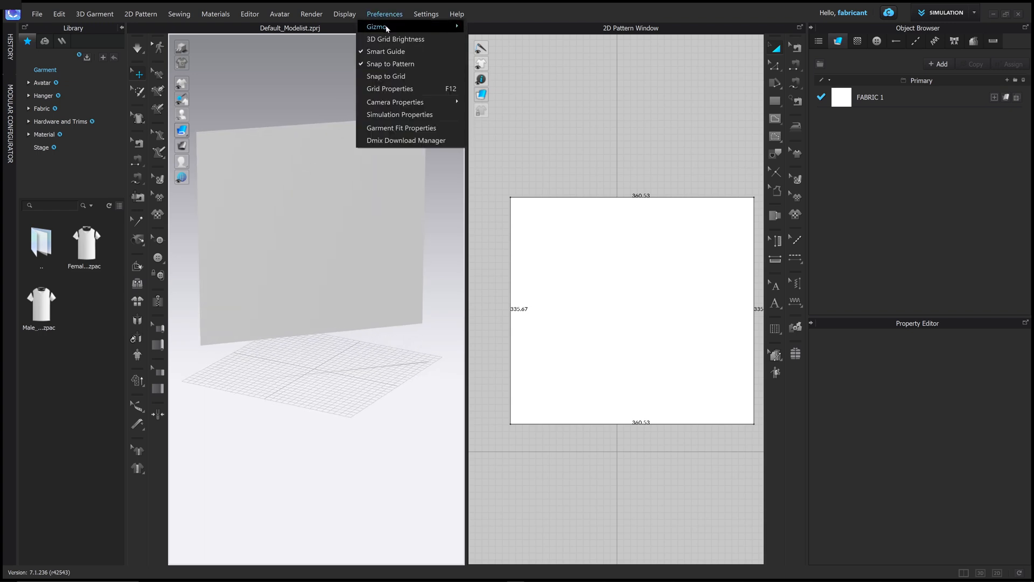
pyautogui.click(320, 194)
pyautogui.moveTo(320, 195); pyautogui.dragTo(262, 167, button='right')
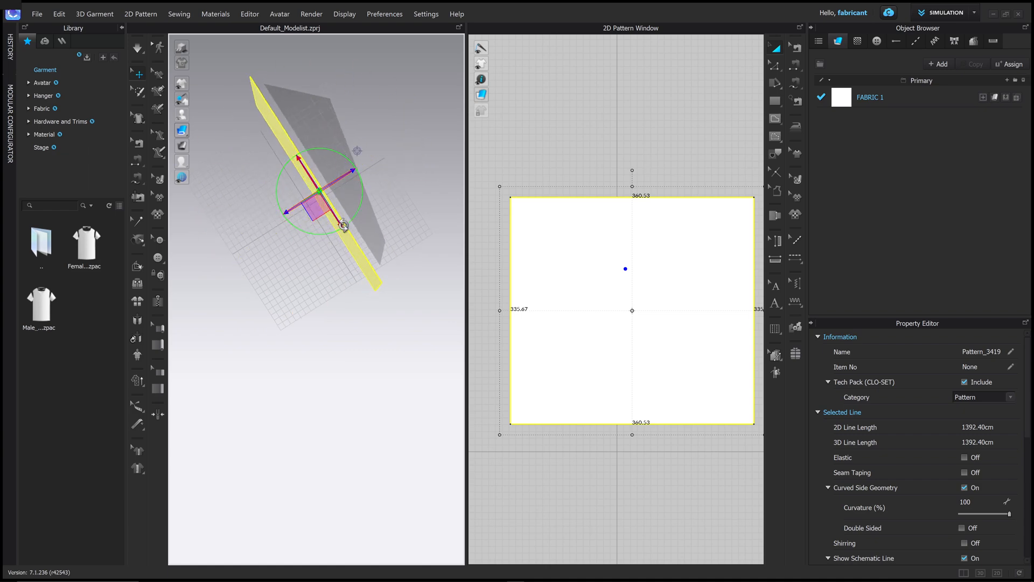
pyautogui.moveTo(342, 225); pyautogui.dragTo(362, 168, button='right')
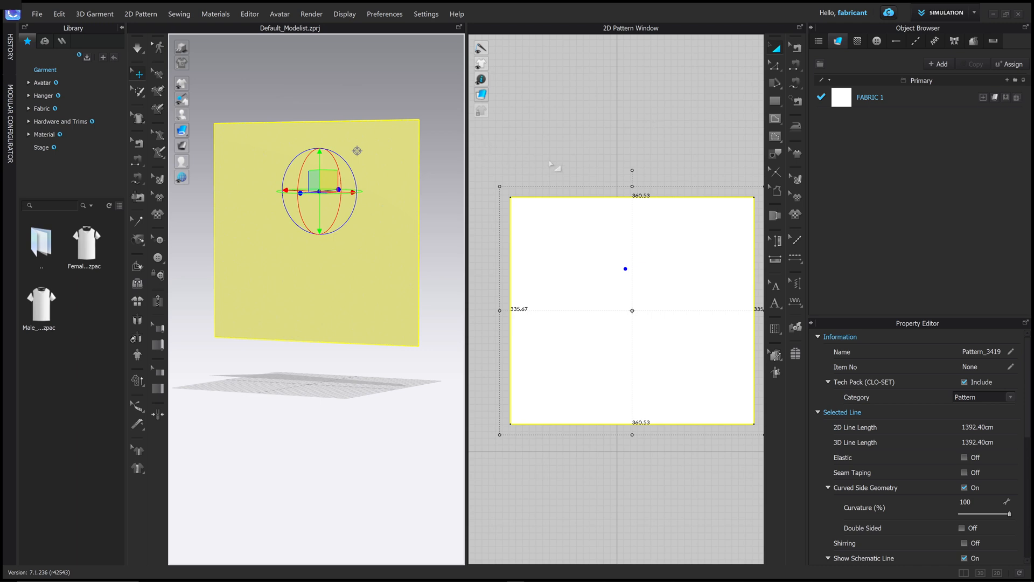
# - Scale the rectangular pattern down to about 246 × 229 cm in the 2D pattern window, shift it left, and deselect it
pyautogui.moveTo(555, 168); pyautogui.dragTo(544, 131, button='middle')
pyautogui.moveTo(488, 150)
pyautogui.mouseDown()
pyautogui.moveTo(598, 231)
pyautogui.moveTo(566, 215)
pyautogui.mouseUp()
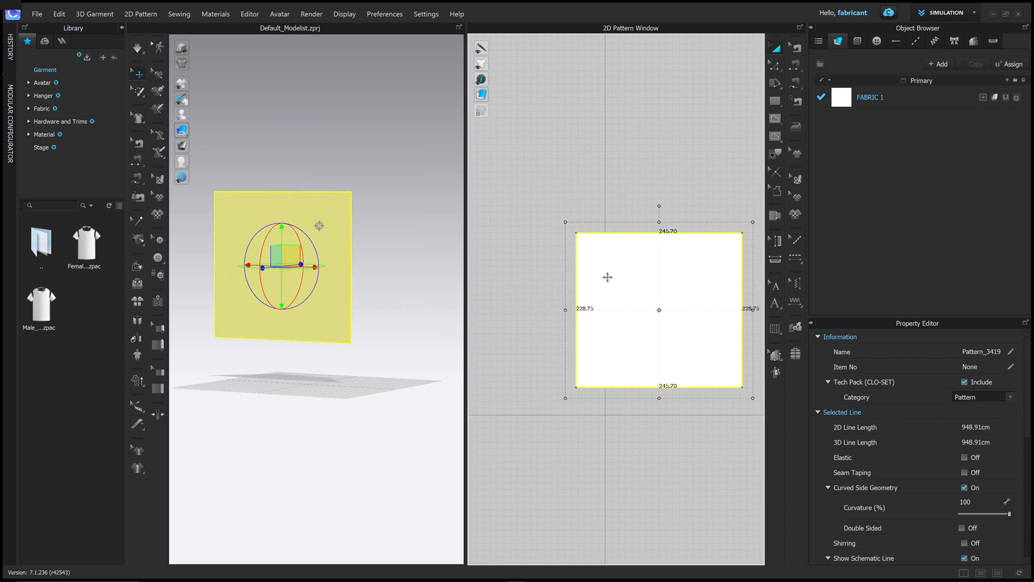
pyautogui.moveTo(620, 278); pyautogui.dragTo(562, 284)
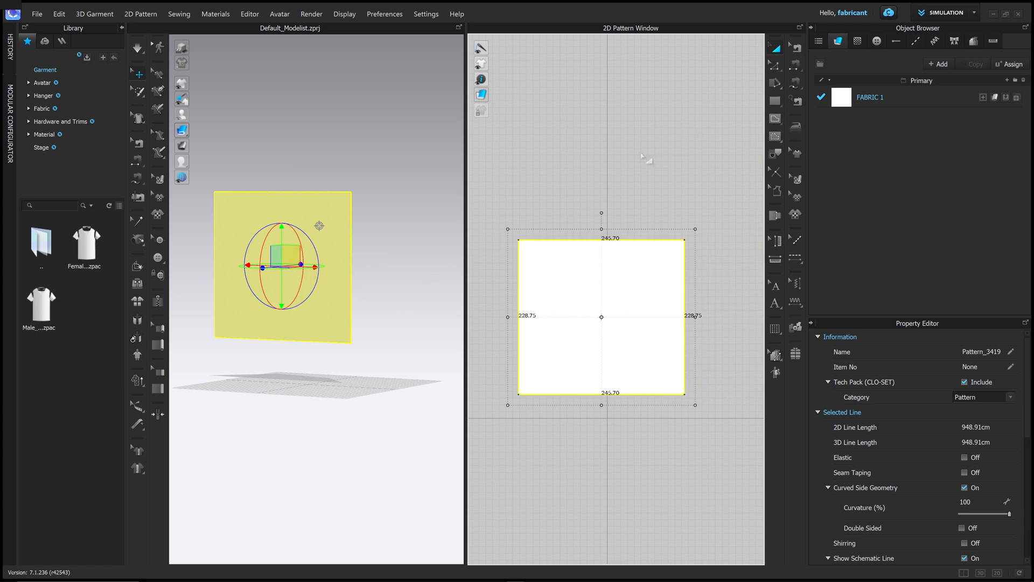
pyautogui.moveTo(338, 239); pyautogui.dragTo(283, 241, button='right')
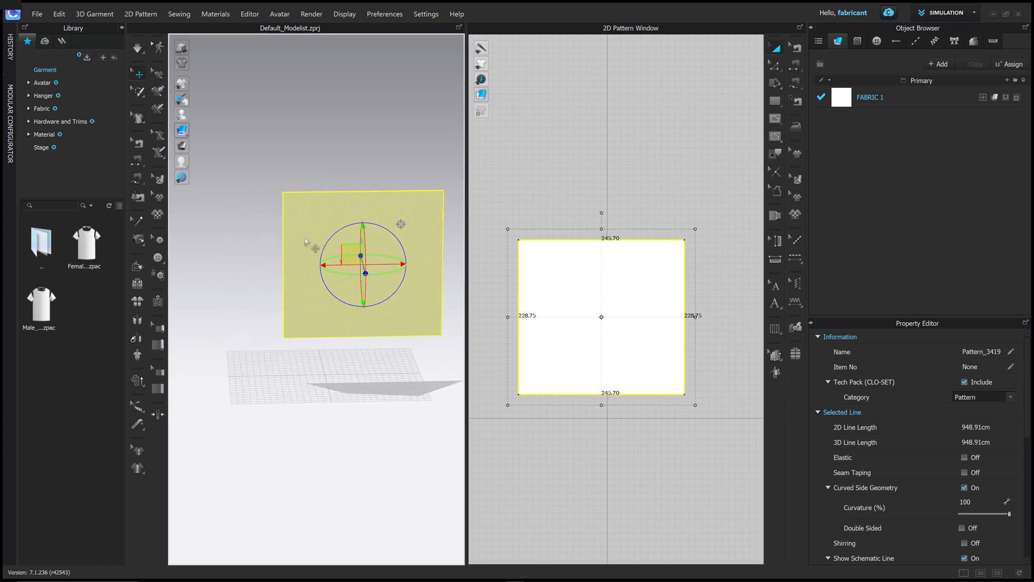
pyautogui.moveTo(342, 230); pyautogui.dragTo(309, 213, button='middle')
pyautogui.click(435, 204)
pyautogui.scroll(1, 392, 243)
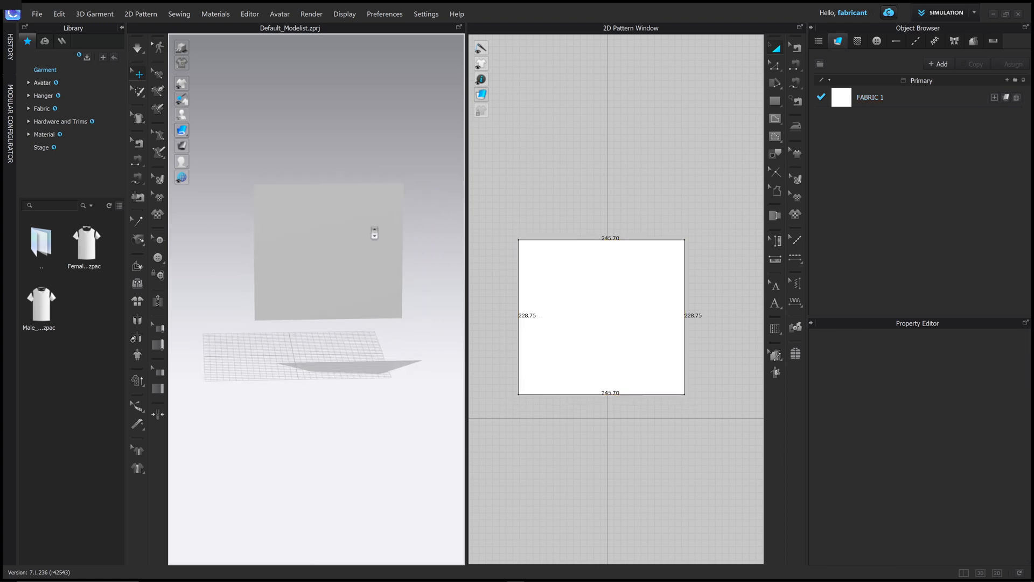
pyautogui.scroll(1, 387, 241)
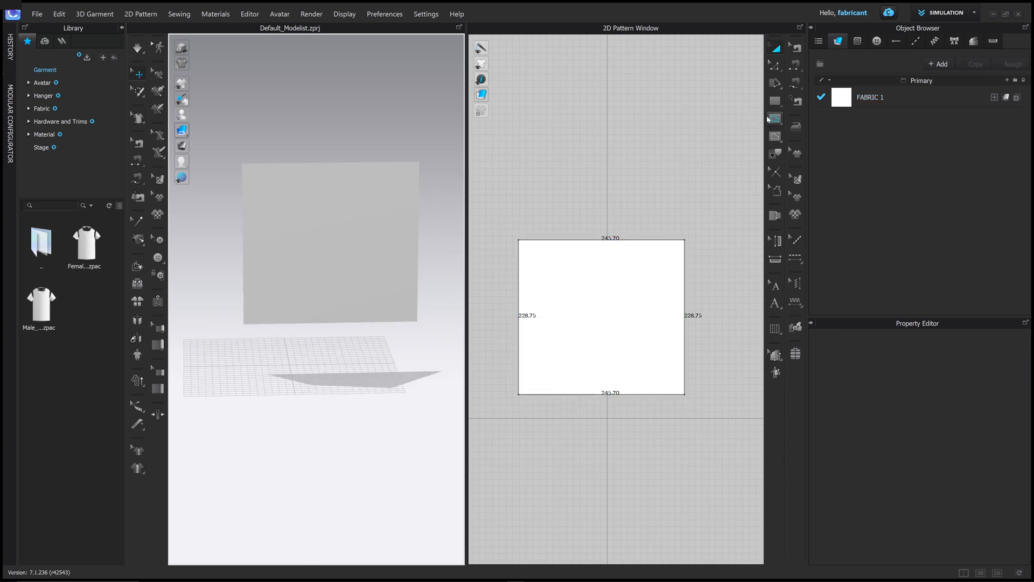
# - Draw a closed freeform pattern with straight edges and curved sections above the rectangular pattern using the Polygon tool
pyautogui.click(776, 103)
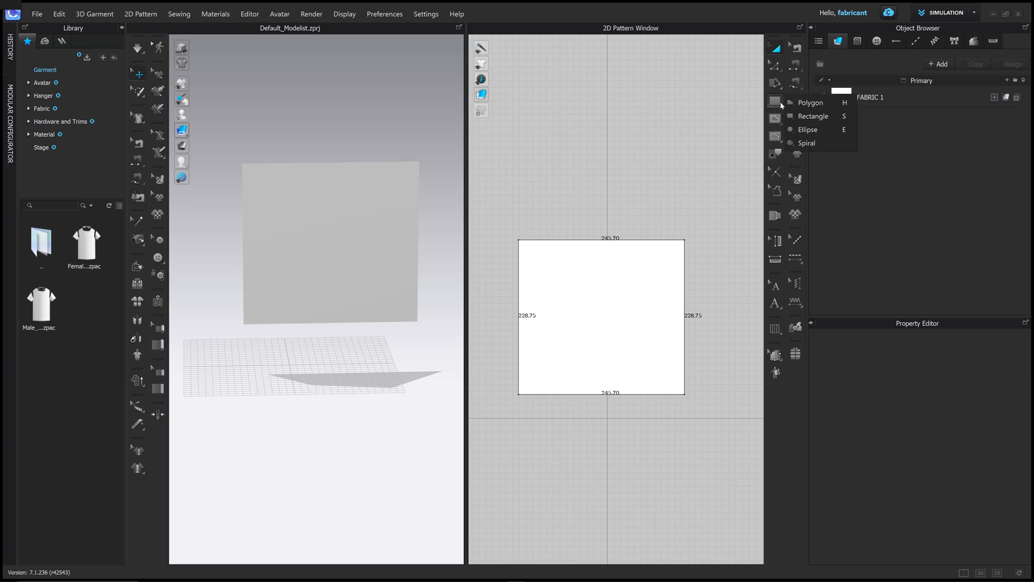
pyautogui.click(796, 103)
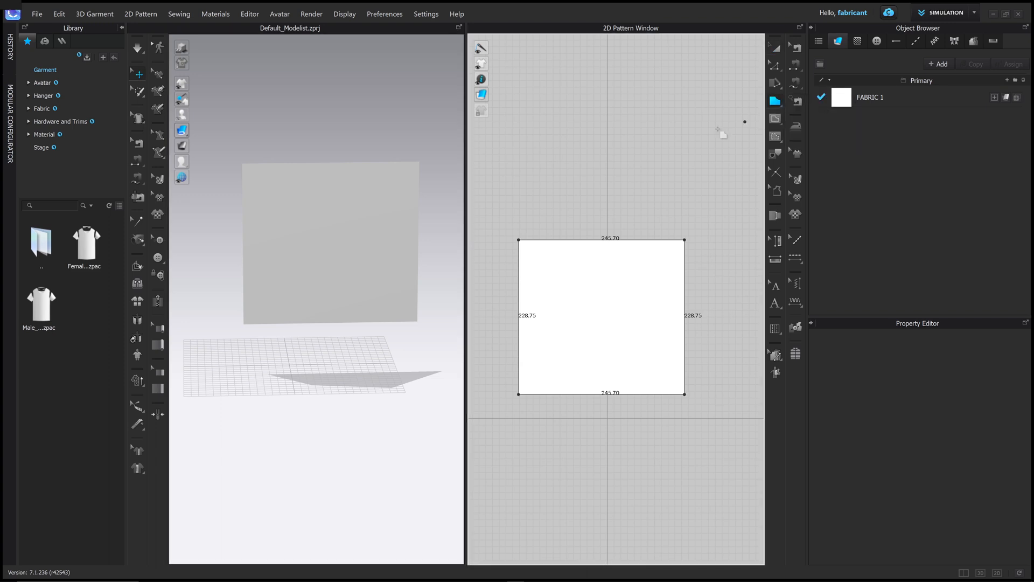
pyautogui.click(560, 132)
pyautogui.click(608, 83)
pyautogui.click(685, 121)
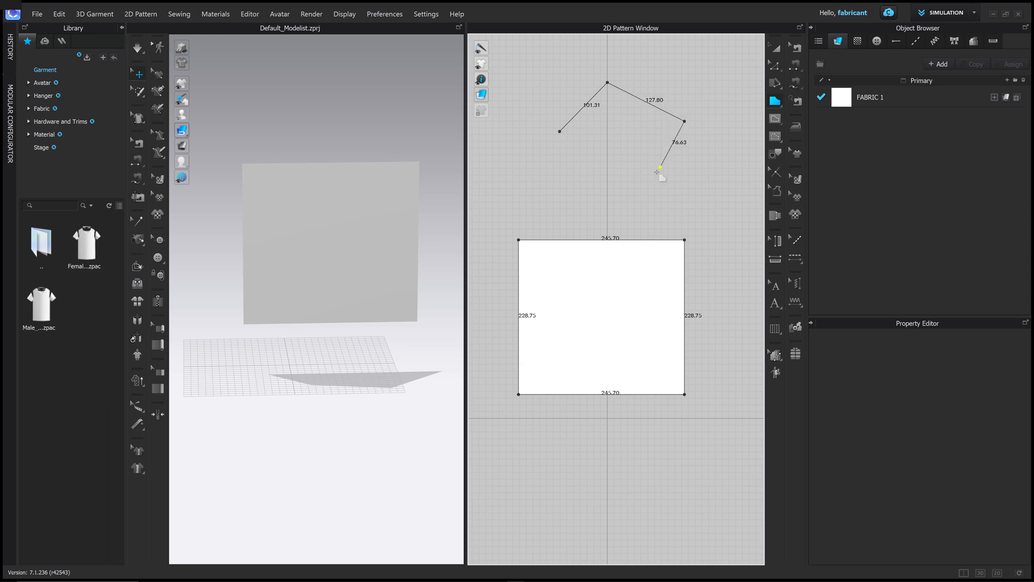
pyautogui.moveTo(653, 184); pyautogui.dragTo(698, 225)
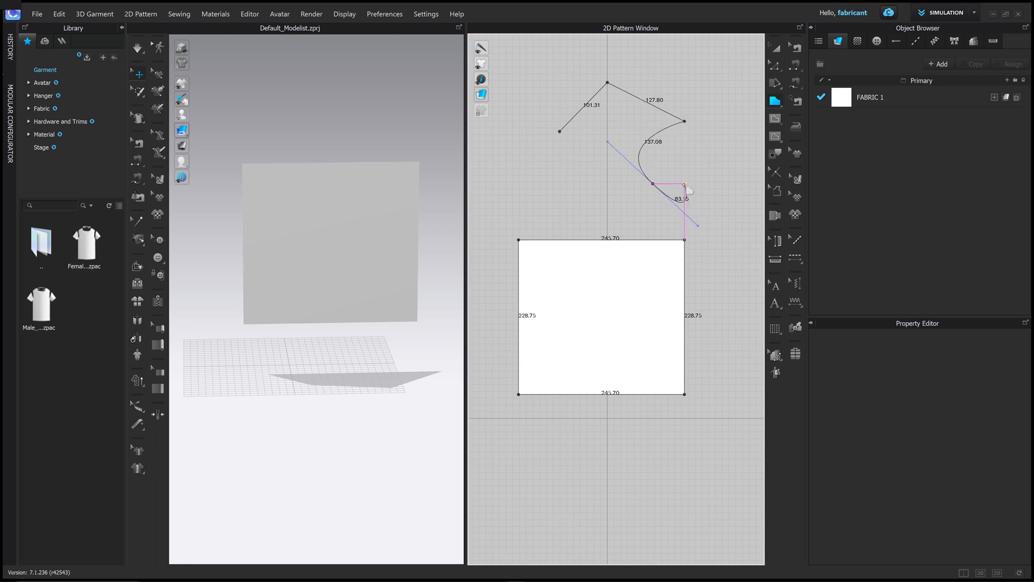
pyautogui.moveTo(685, 185); pyautogui.dragTo(708, 168)
pyautogui.click(712, 205)
pyautogui.click(673, 232)
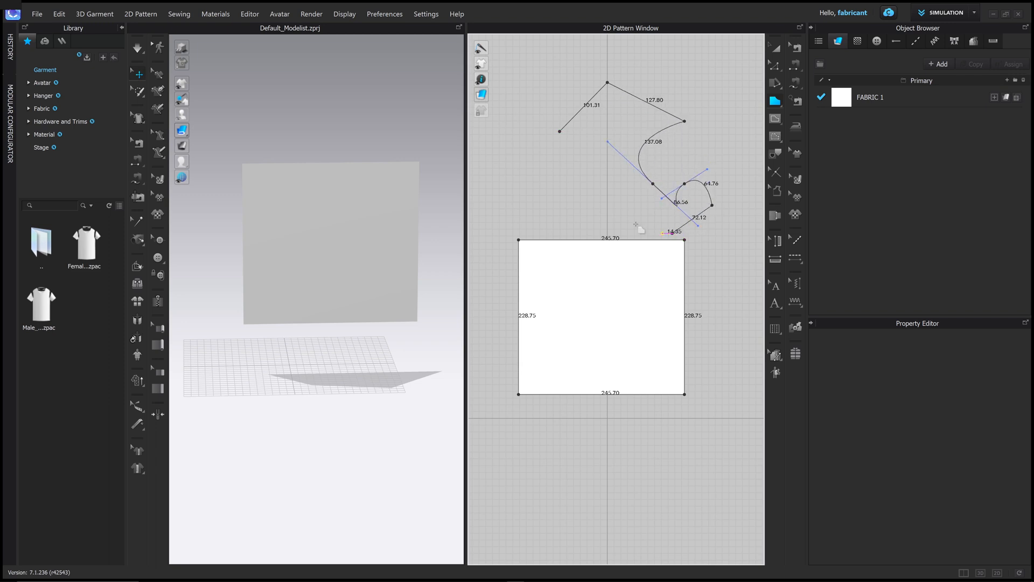
pyautogui.click(614, 220)
pyautogui.click(608, 177)
pyautogui.click(570, 184)
pyautogui.click(560, 131)
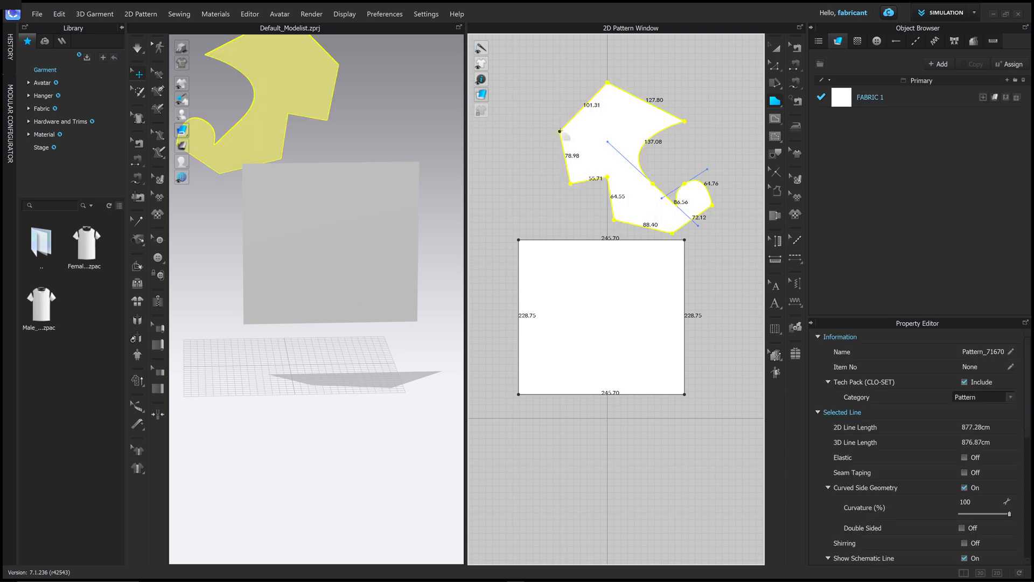
pyautogui.press('a')
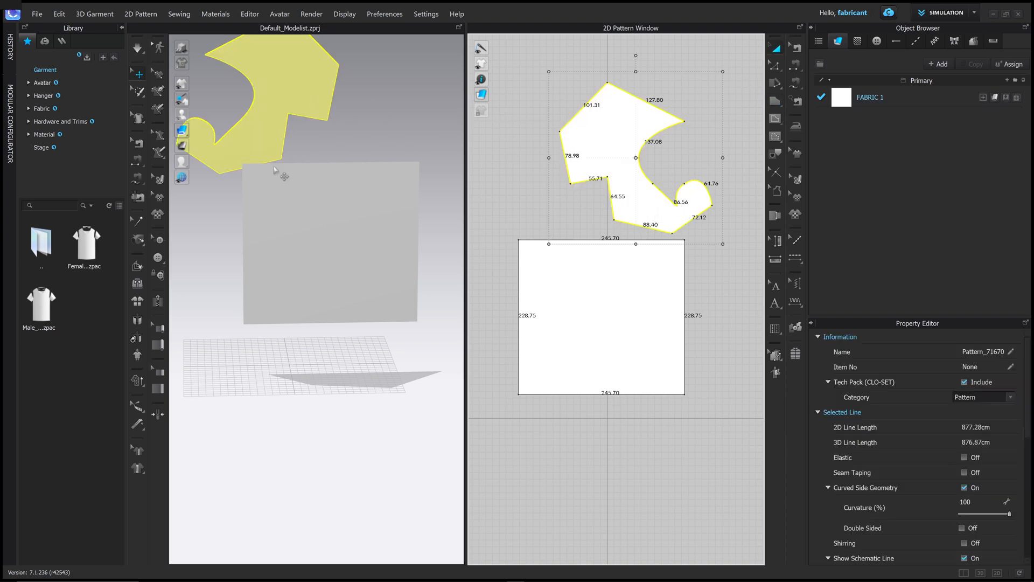
# - Run the simulation briefly on both patterns, stop it, and inspect the draped fabric in the 3D window
pyautogui.moveTo(274, 171); pyautogui.dragTo(364, 176, button='right')
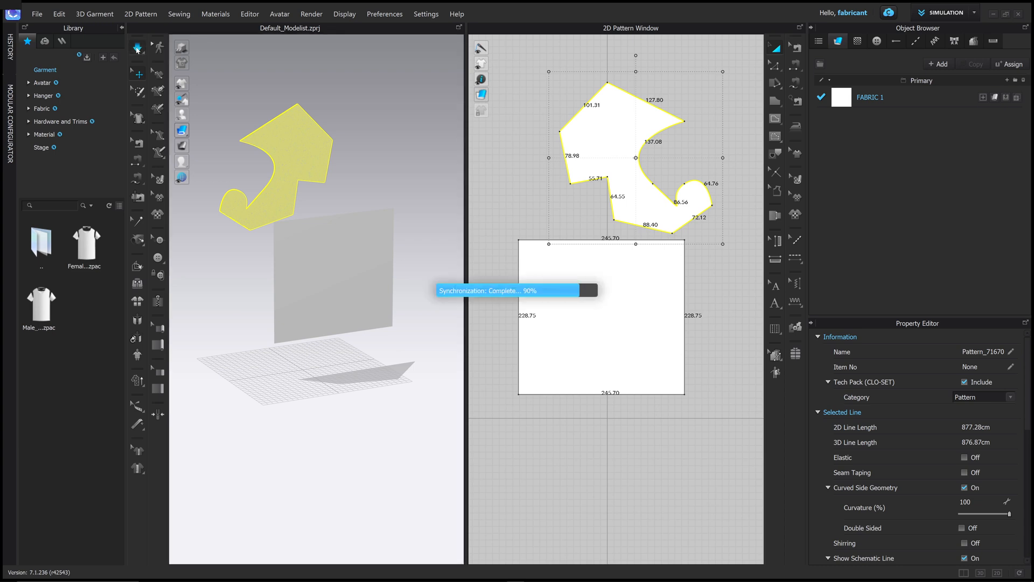
pyautogui.click(137, 49)
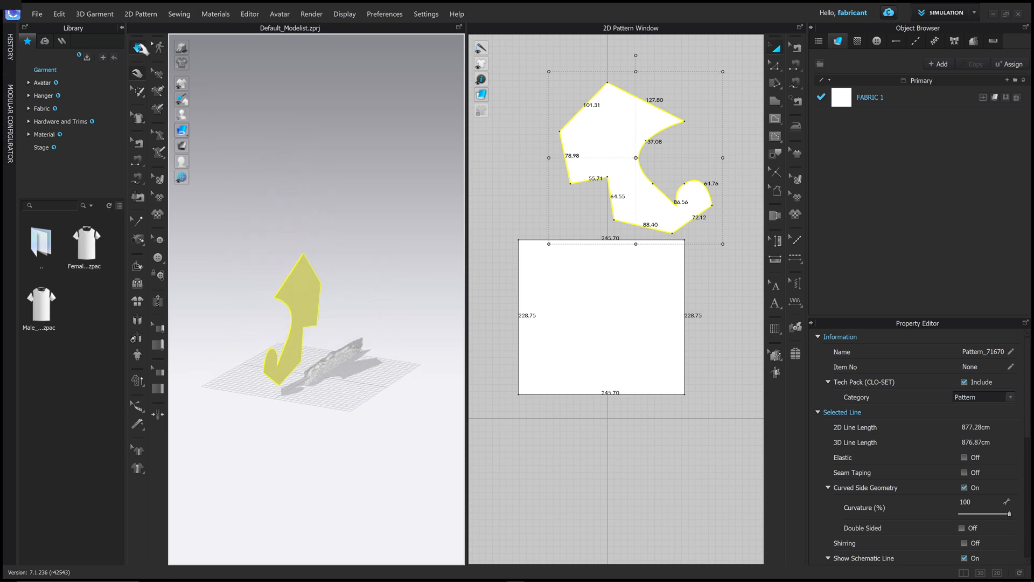
pyautogui.click(137, 48)
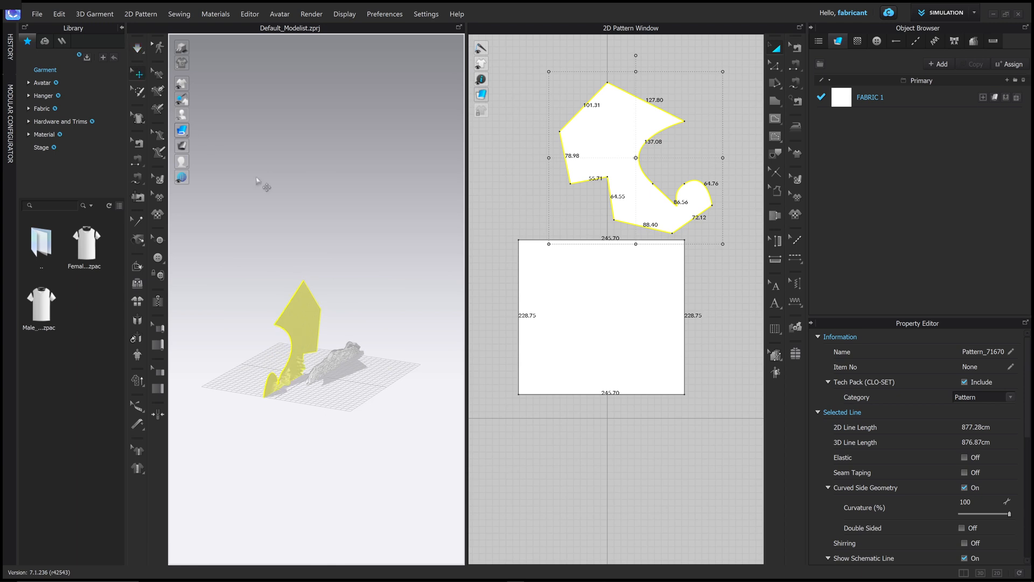
pyautogui.moveTo(305, 206); pyautogui.dragTo(275, 195, button='right')
pyautogui.scroll(-3, 346, 277)
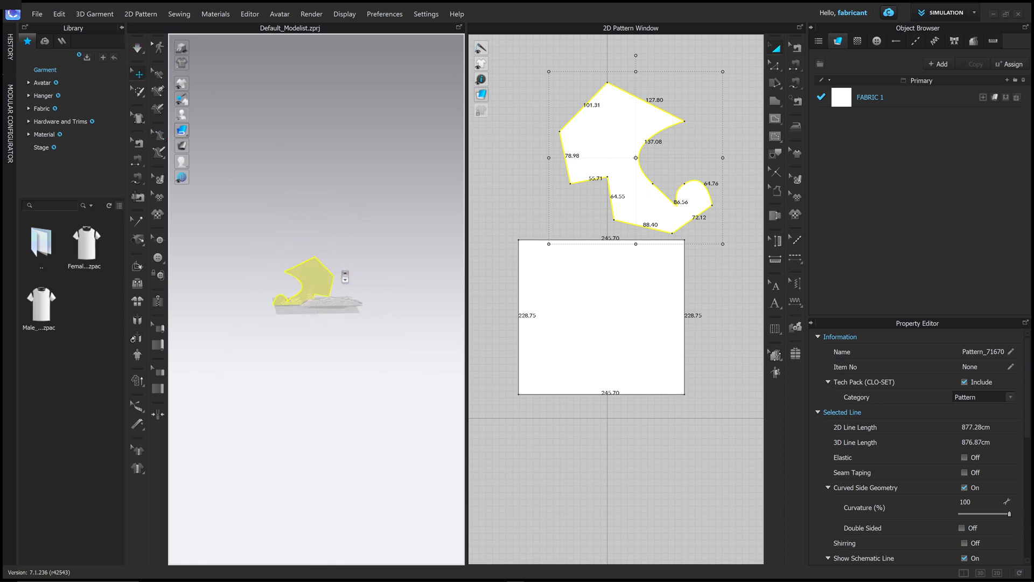
pyautogui.scroll(5, 334, 271)
pyautogui.moveTo(334, 271); pyautogui.dragTo(366, 270, button='right')
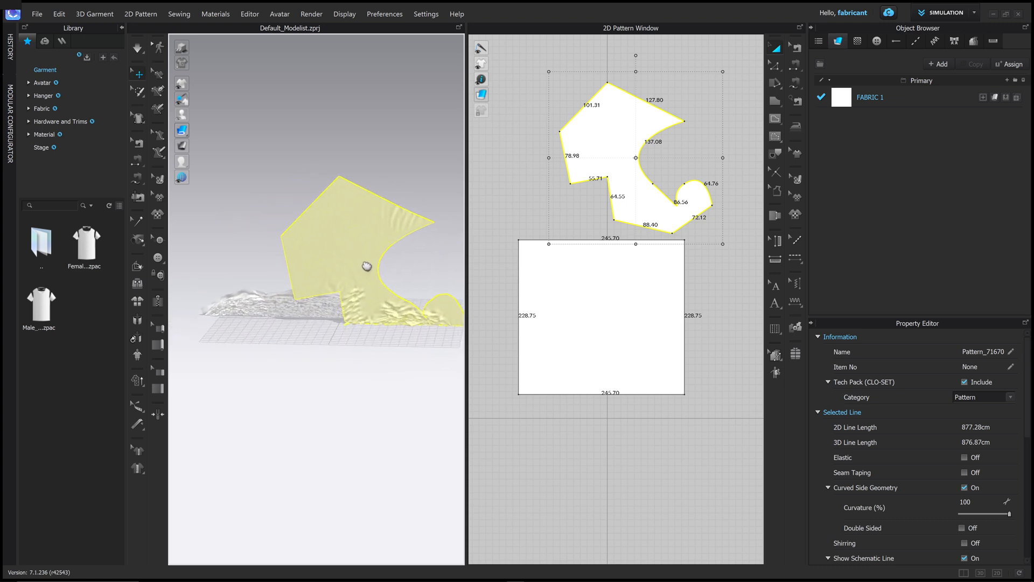
# - Apply Reset 2D Arrangement (Selected) to the freeform pattern in the 3D window
pyautogui.rightClick(335, 230)
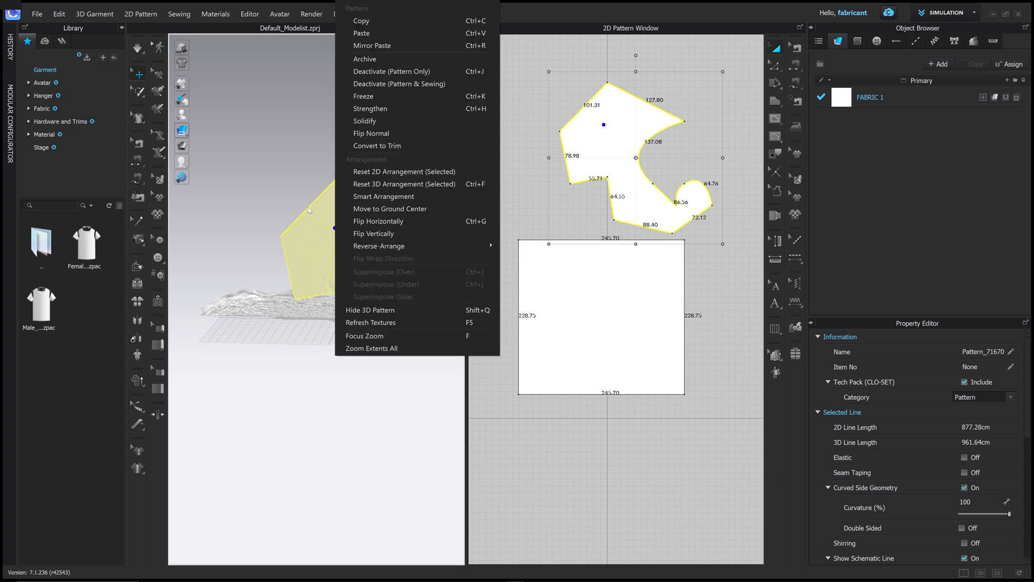
pyautogui.click(396, 172)
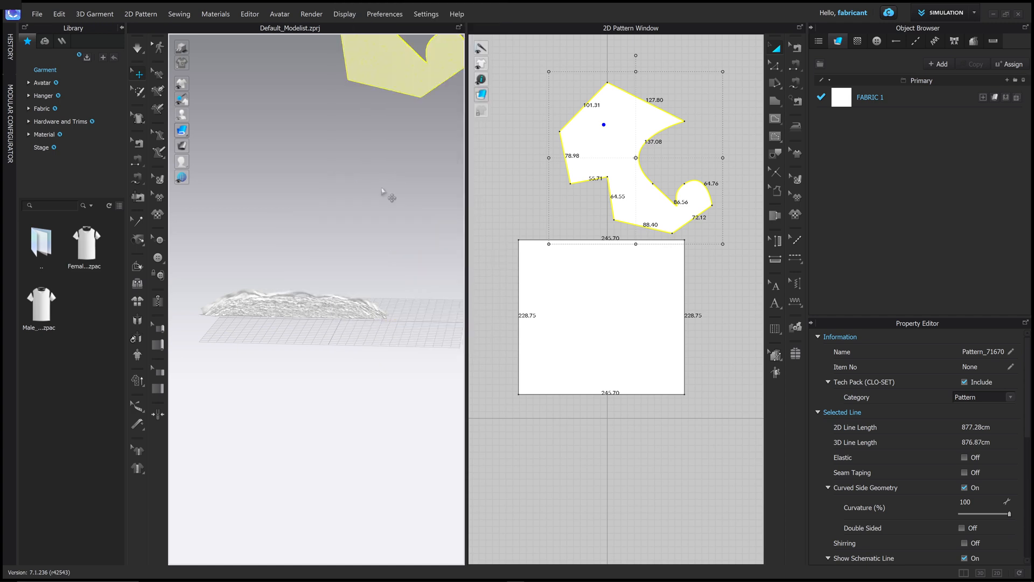
pyautogui.scroll(-1, 396, 169)
pyautogui.moveTo(396, 173); pyautogui.dragTo(400, 248, button='middle')
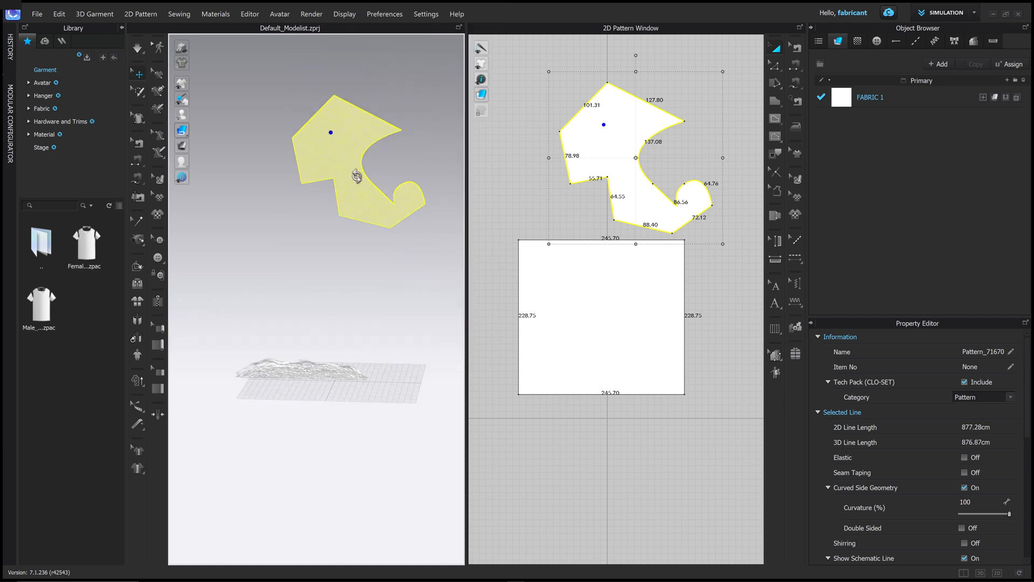
# - Flatten the collapsed rectangular pattern in the 3D window with Reset 2D Arrangement (Selected)
pyautogui.moveTo(358, 176); pyautogui.dragTo(407, 183, button='right')
pyautogui.moveTo(413, 231); pyautogui.dragTo(369, 240, button='right')
pyautogui.click(308, 383)
pyautogui.rightClick(291, 372)
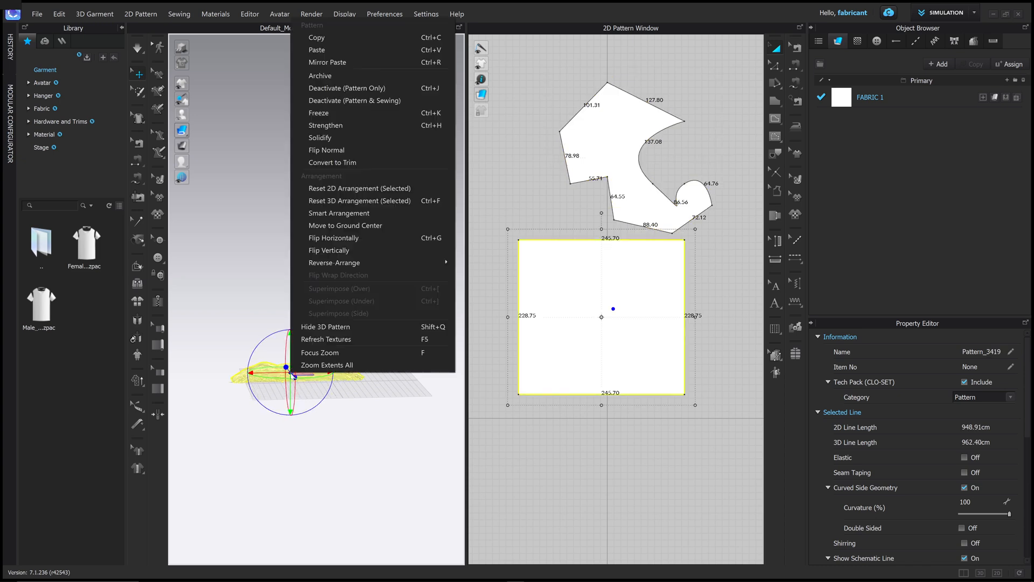
pyautogui.click(355, 190)
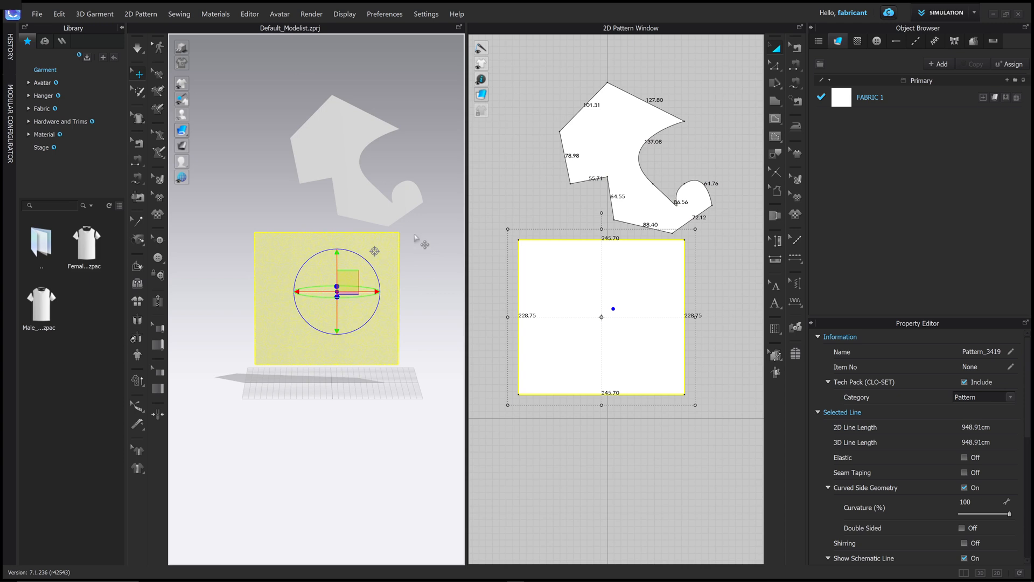
# - Delete the freeform pattern, keeping only the rectangular one
pyautogui.click(339, 143)
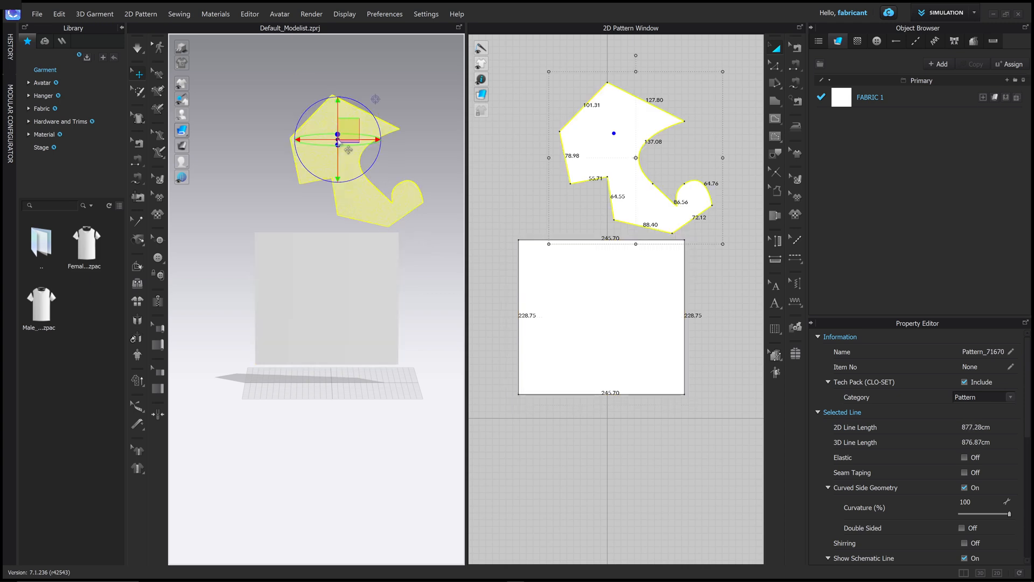
pyautogui.press('Delete')
pyautogui.scroll(-3, 391, 253)
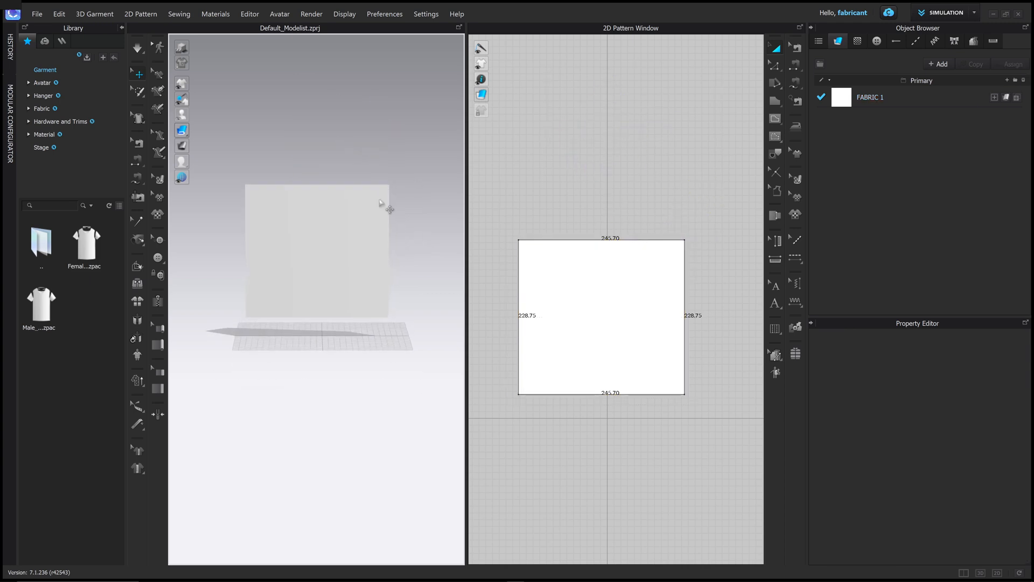
pyautogui.scroll(3, 383, 271)
pyautogui.moveTo(388, 263); pyautogui.dragTo(385, 291, button='right')
# - Lower the rectangle's top edge with the Edit Pattern tool so the sides are about 198 cm long
pyautogui.scroll(3, 637, 195)
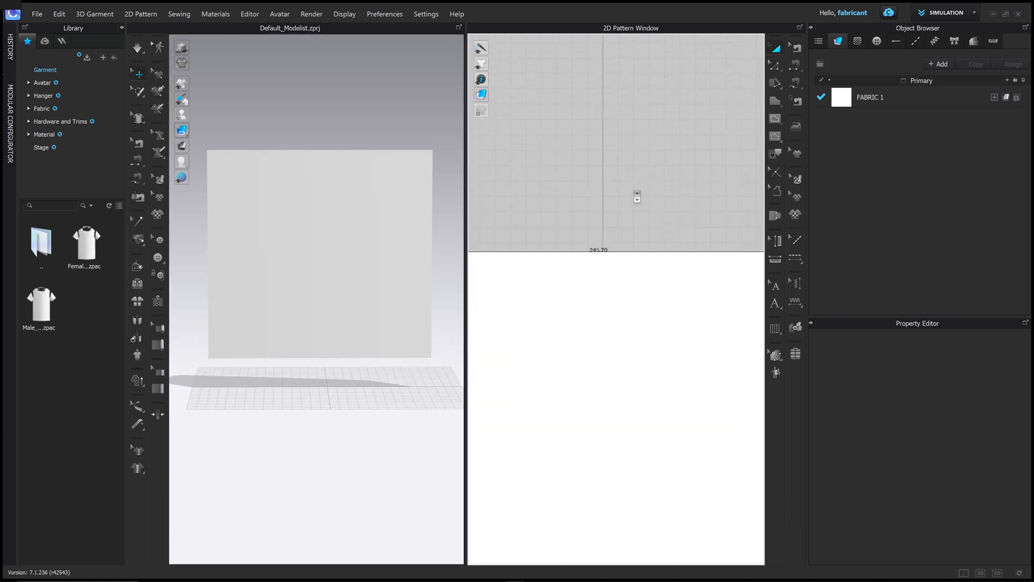
pyautogui.moveTo(695, 132); pyautogui.dragTo(711, 100, button='right')
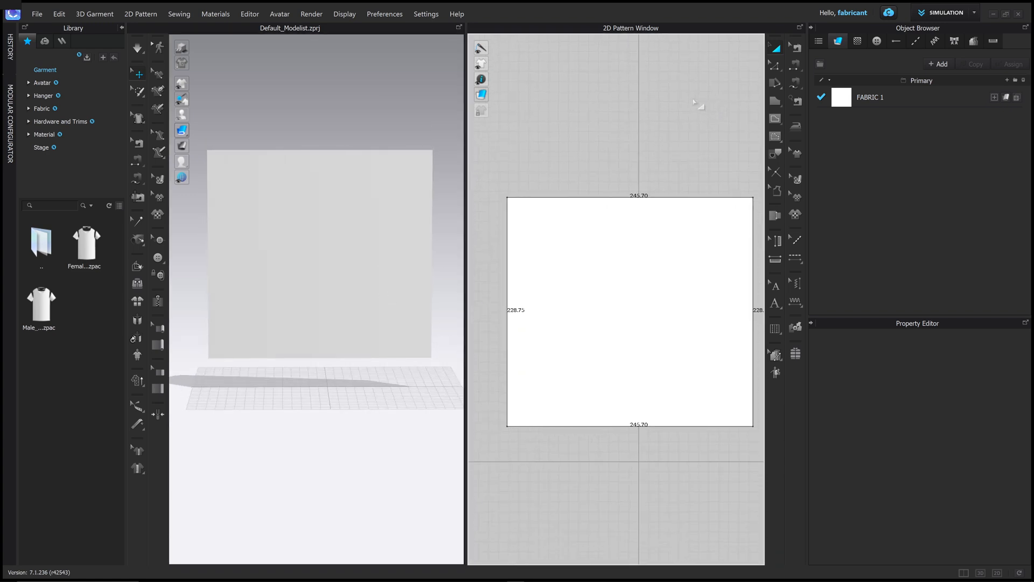
pyautogui.click(777, 67)
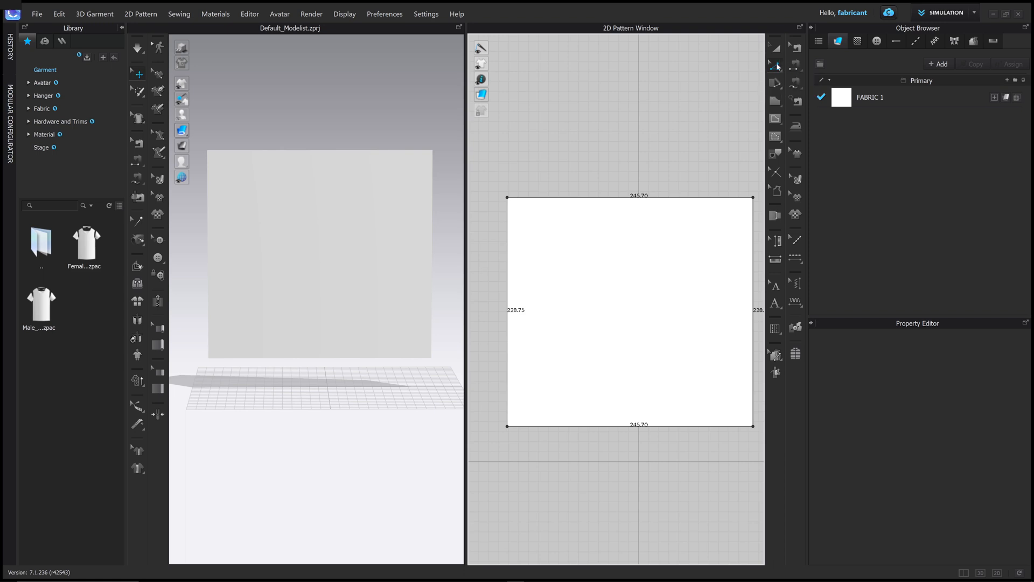
pyautogui.click(637, 198)
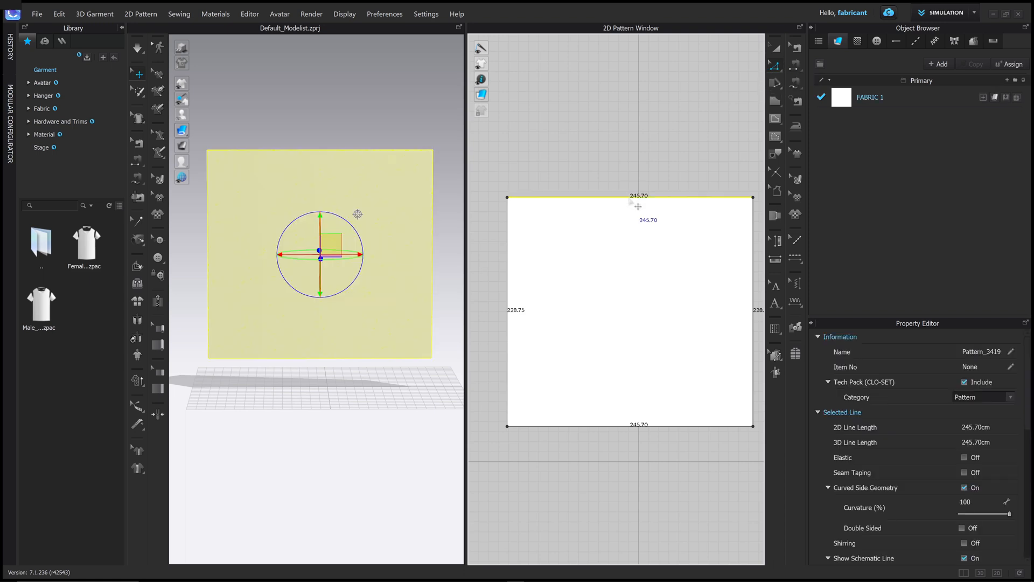
pyautogui.click(508, 427)
pyautogui.click(536, 199)
pyautogui.moveTo(573, 207); pyautogui.dragTo(589, 231)
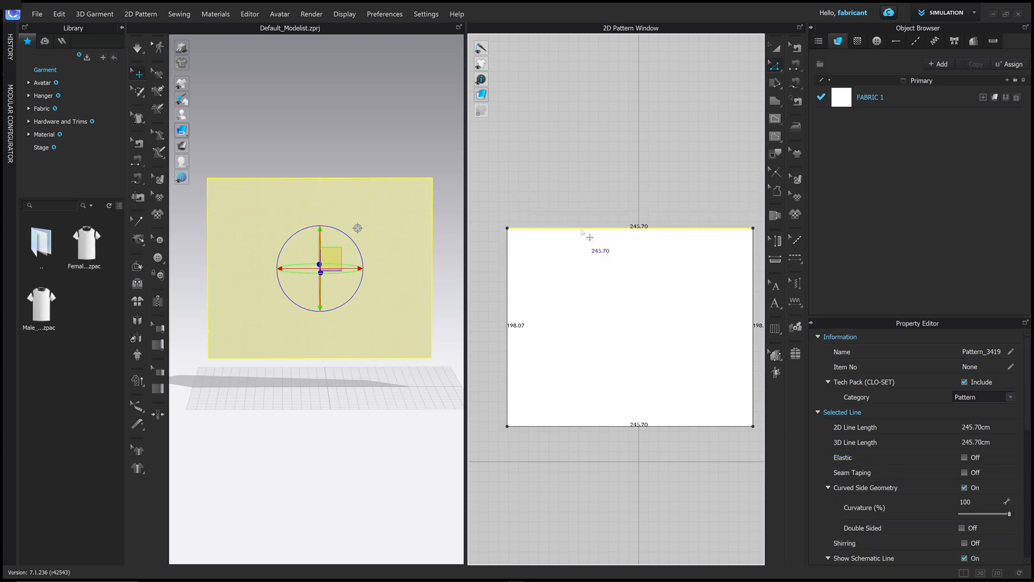
# - Try moving the rectangle's lower-left corner point inward and undo the edit
pyautogui.click(512, 431)
pyautogui.moveTo(512, 431); pyautogui.dragTo(551, 395)
pyautogui.hotkey('ctrl', 'z')
pyautogui.hotkey('ctrl', 'z')
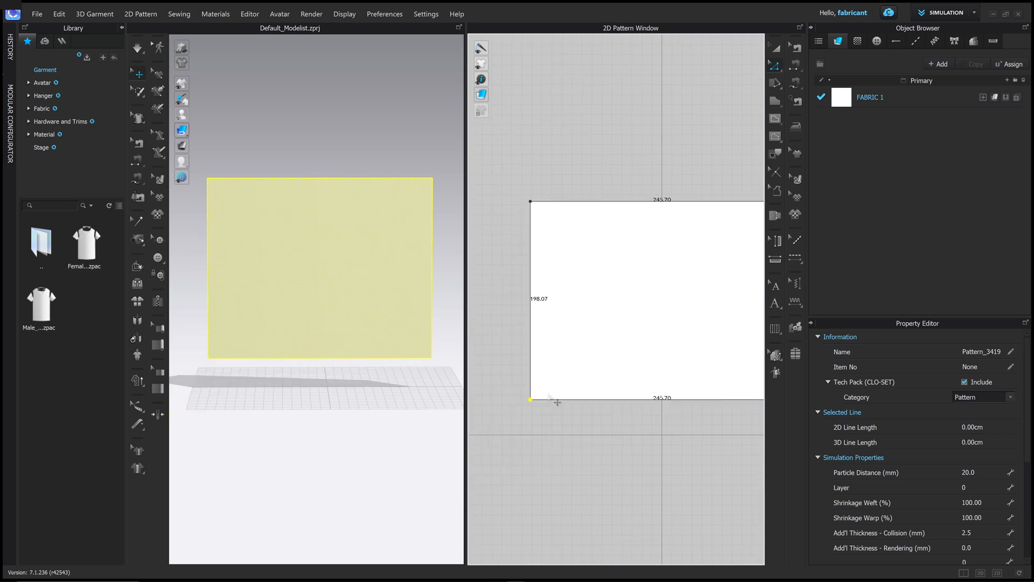
# - Start an Offset as Internal Line from the rectangle's top edge with a distance of 4 cm
pyautogui.moveTo(593, 454); pyautogui.dragTo(510, 457, button='middle')
pyautogui.moveTo(587, 442); pyautogui.dragTo(628, 391, button='middle')
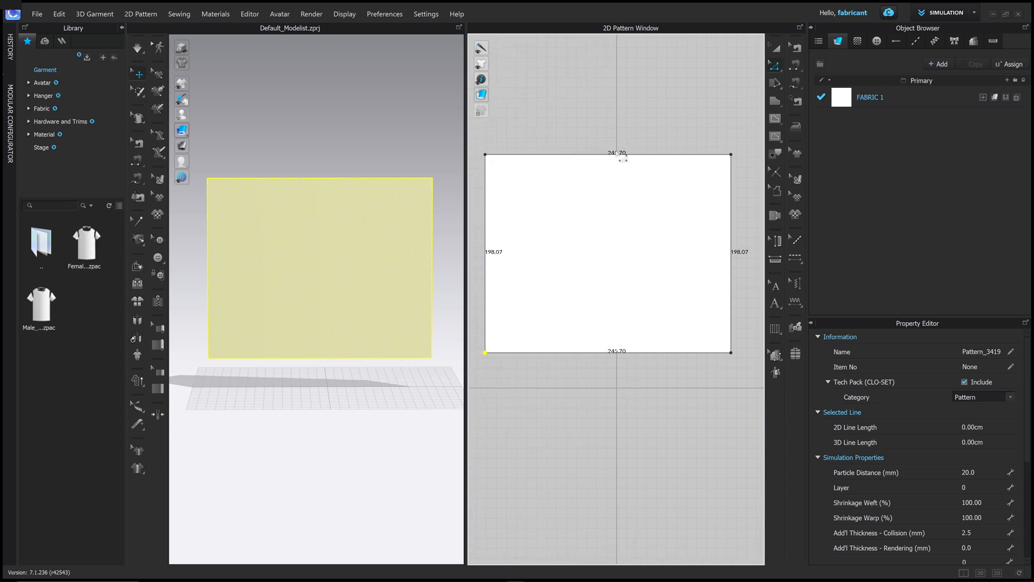
pyautogui.click(610, 154)
pyautogui.rightClick(610, 155)
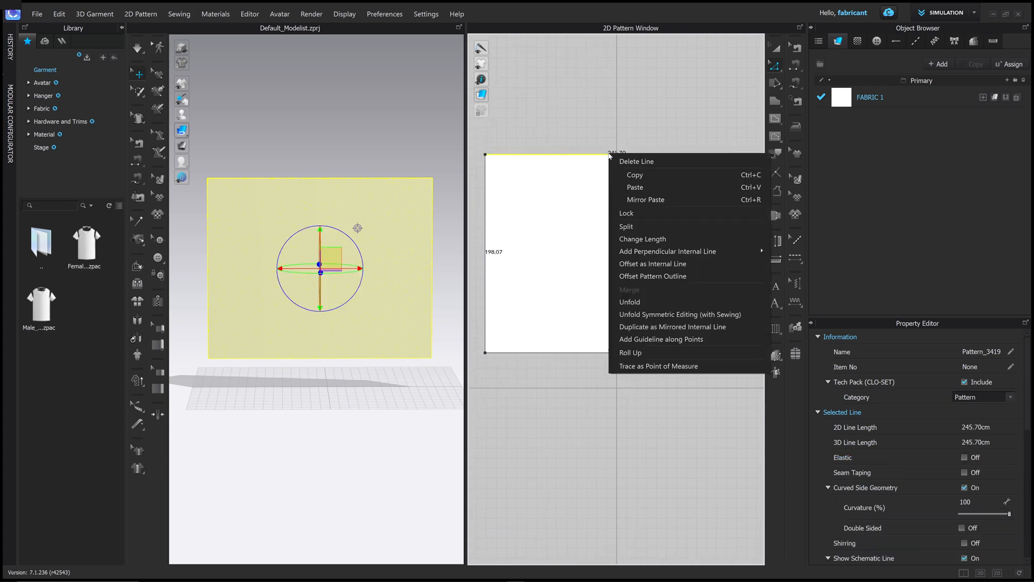
pyautogui.click(655, 266)
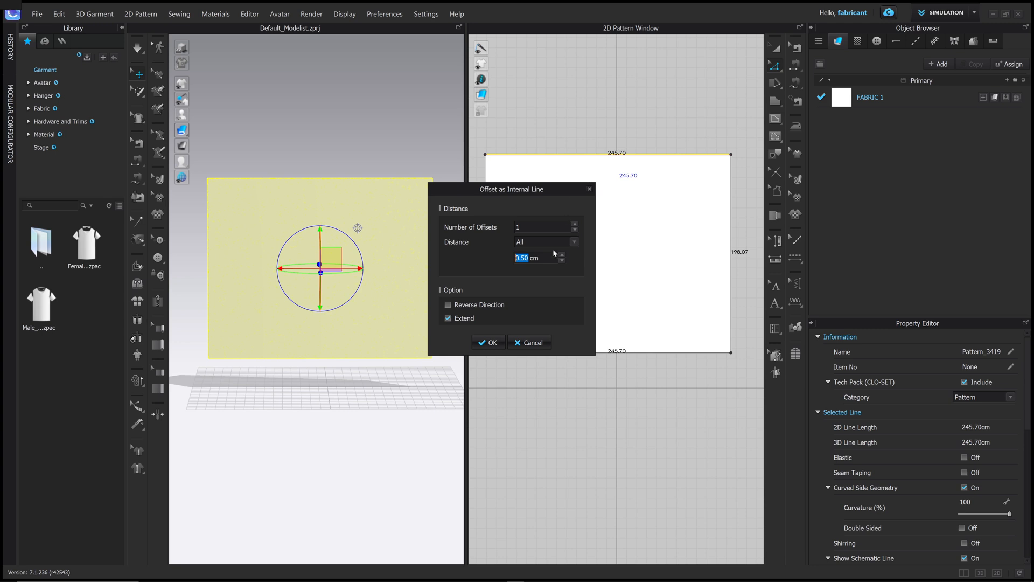
pyautogui.write('4')
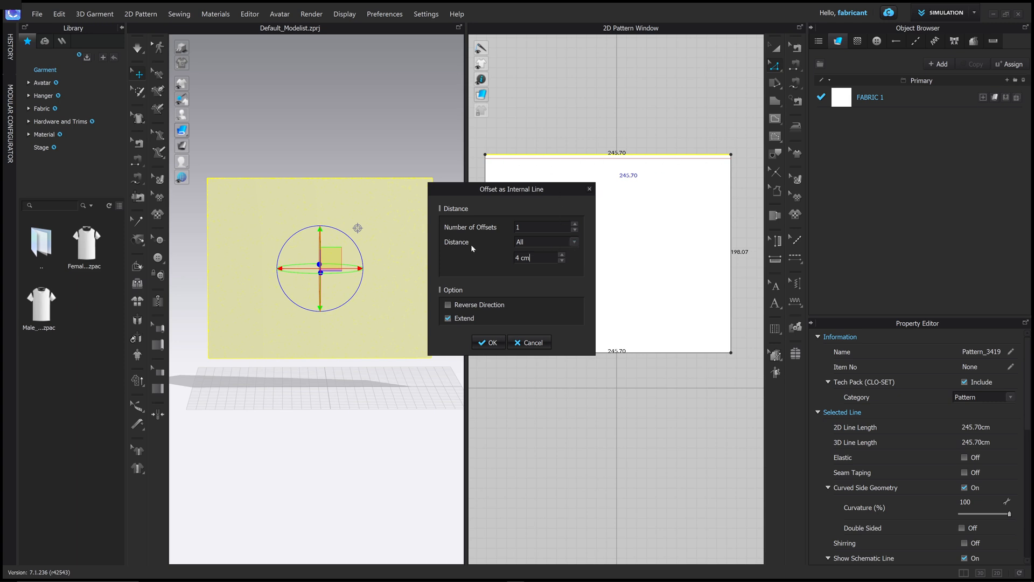
# - Try increasing the number of offset internal lines to 12
pyautogui.click(574, 226)
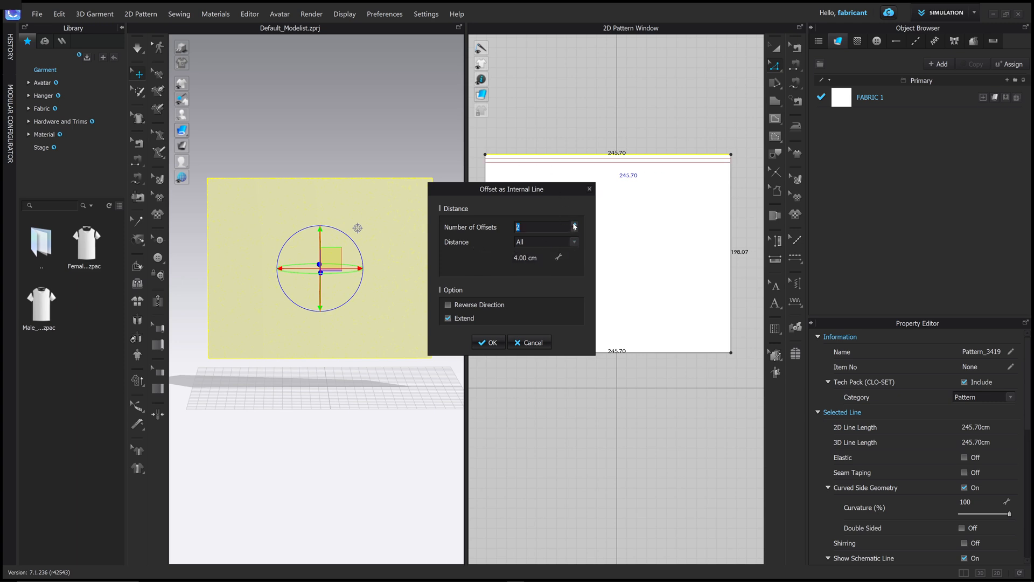
pyautogui.click(574, 227)
pyautogui.click(574, 226)
pyautogui.click(575, 226)
pyautogui.click(575, 227)
pyautogui.click(575, 226)
pyautogui.click(574, 226)
pyautogui.click(574, 227)
pyautogui.click(574, 226)
pyautogui.click(574, 226)
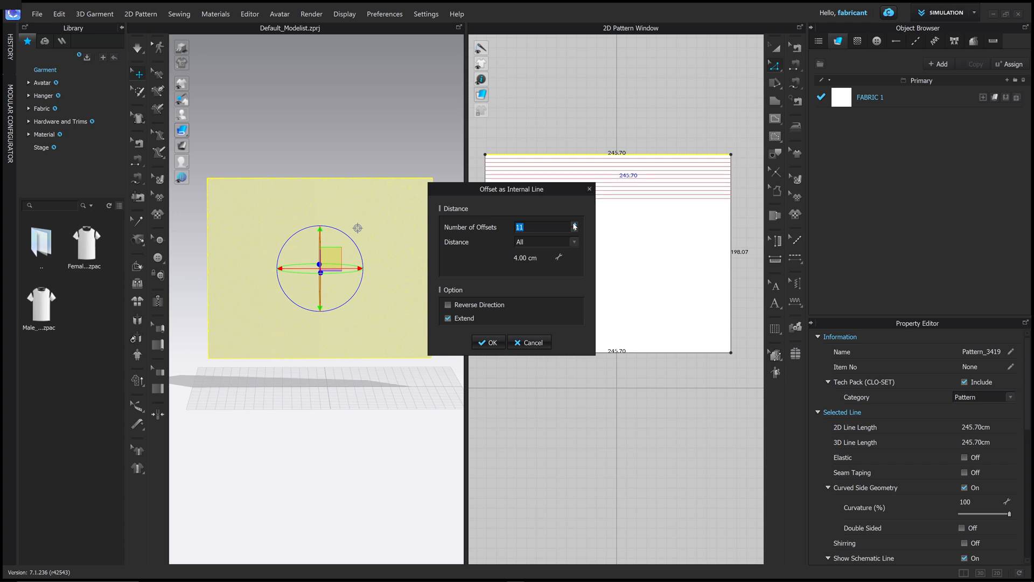
pyautogui.click(574, 226)
pyautogui.click(574, 226)
pyautogui.click(575, 230)
# - Try the Individual distance mode with its Previous Line and Selected Line options, and return the distance mode to All
pyautogui.click(574, 243)
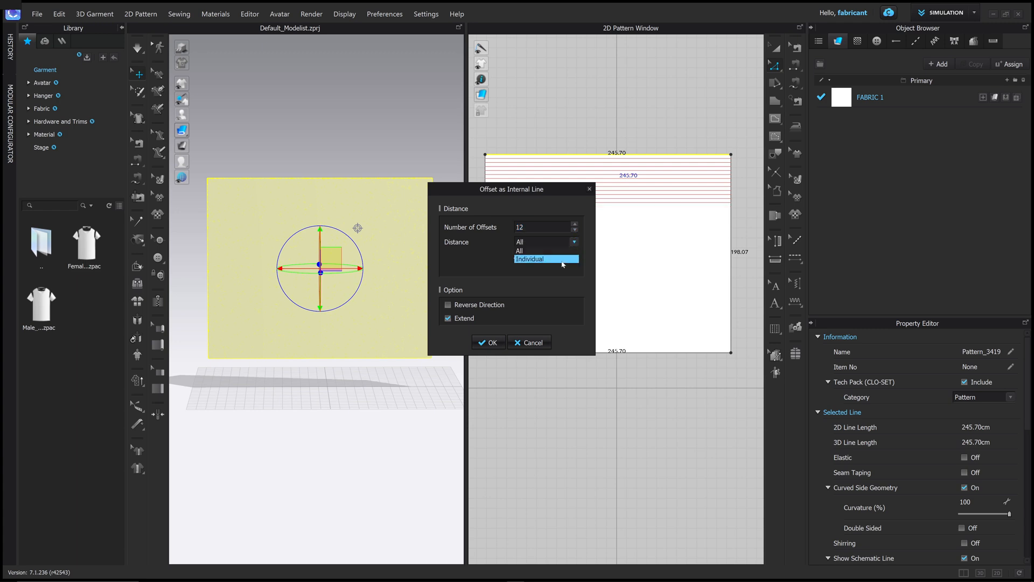
pyautogui.click(560, 259)
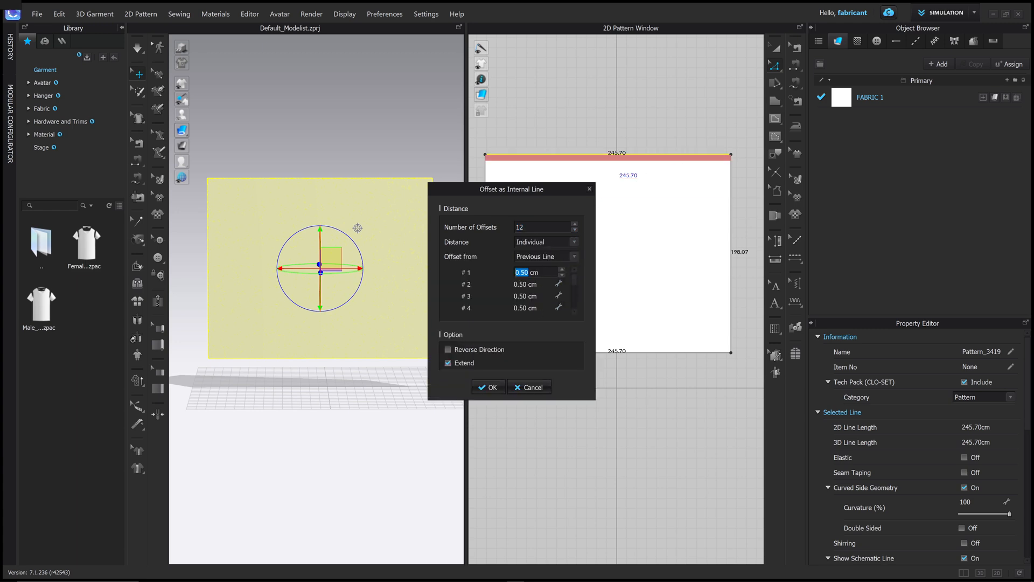
pyautogui.click(570, 258)
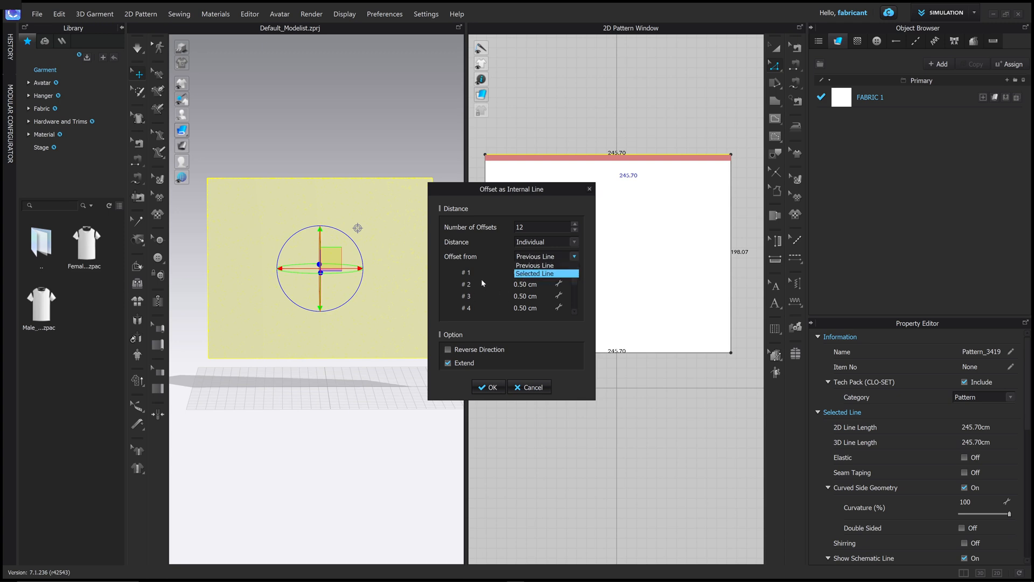
pyautogui.click(536, 266)
pyautogui.click(564, 258)
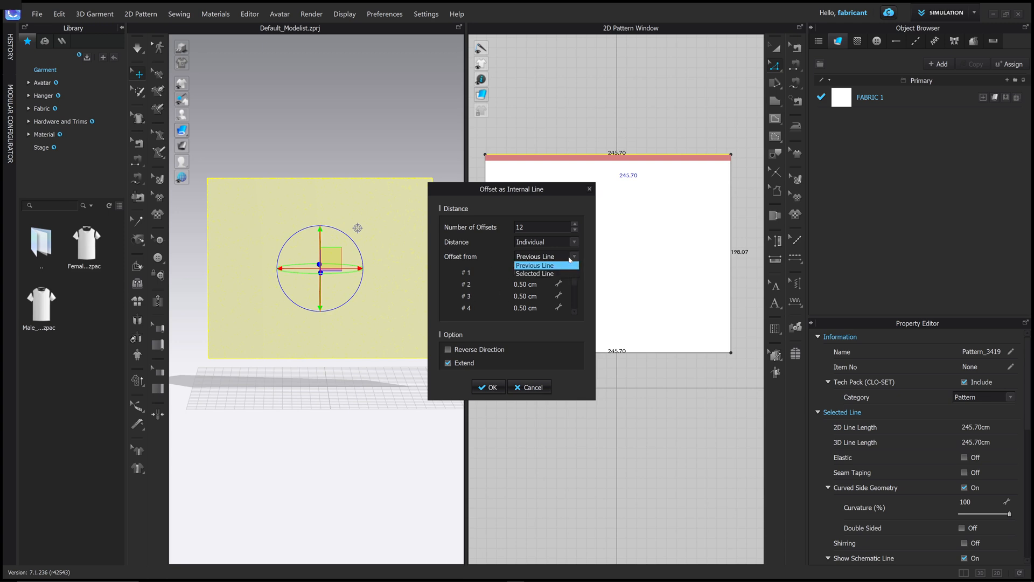
pyautogui.click(563, 275)
pyautogui.click(561, 242)
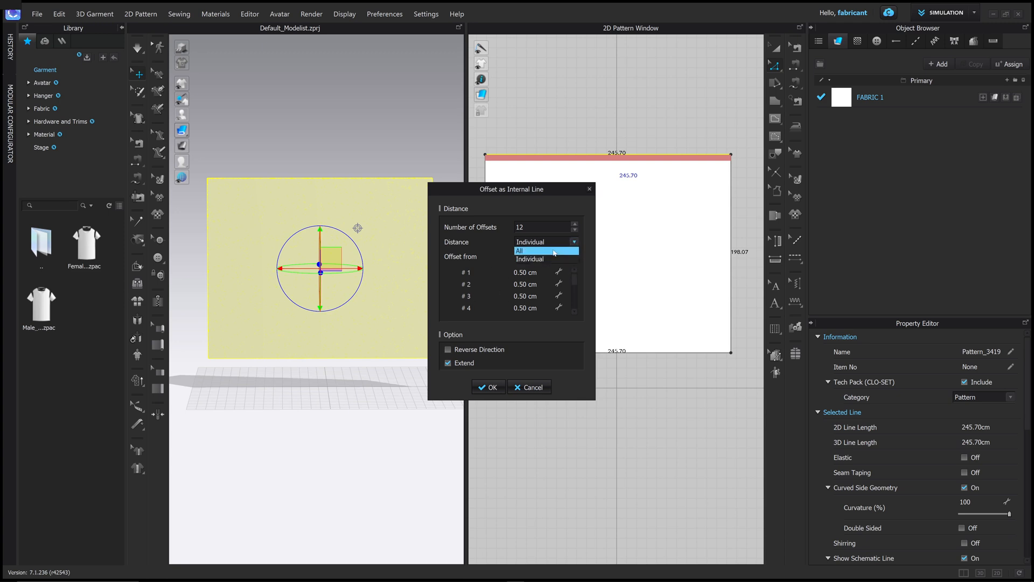
pyautogui.click(548, 253)
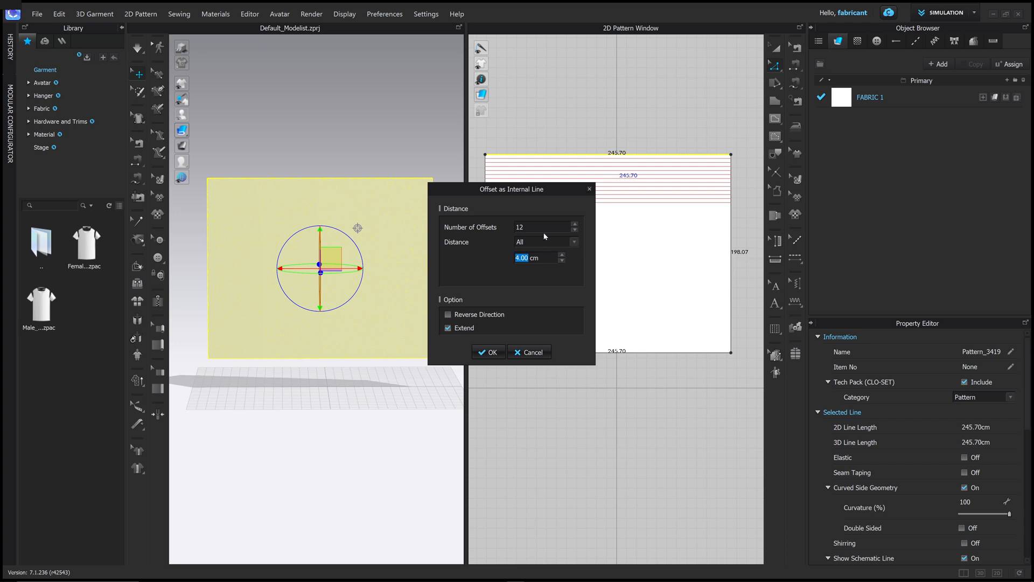
# - Set the number of offsets to 1 and create the internal line below the top edge
pyautogui.click(541, 227)
pyautogui.write('1')
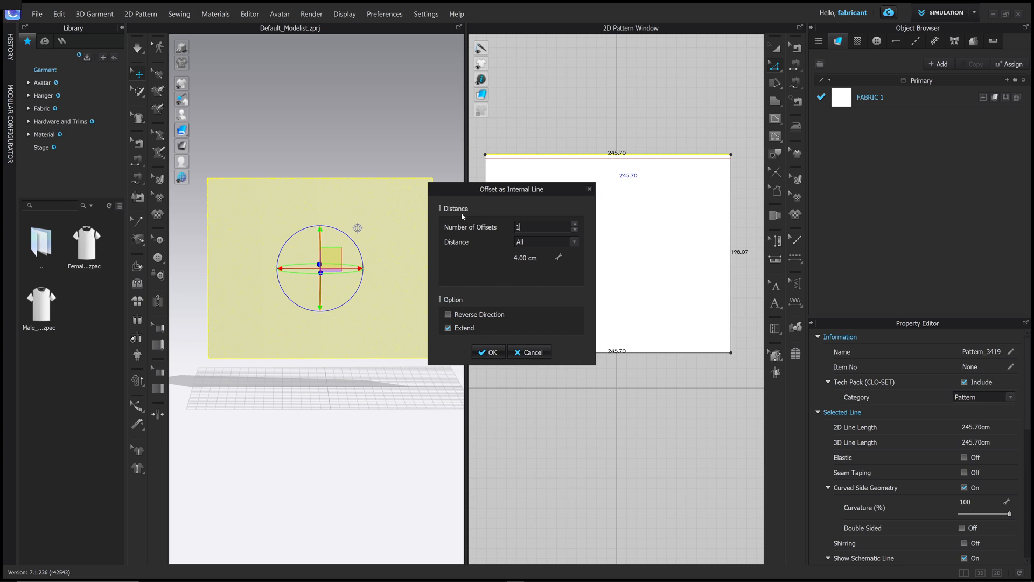
pyautogui.click(491, 353)
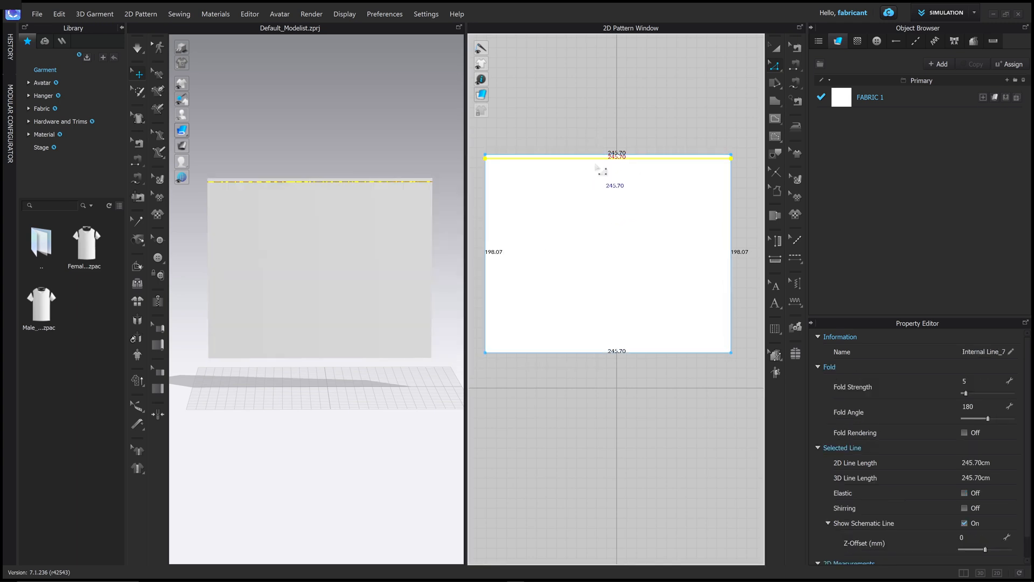
# - Apply Cut & Sew to the rectangle along the new internal line
pyautogui.scroll(5, 595, 163)
pyautogui.press('Escape')
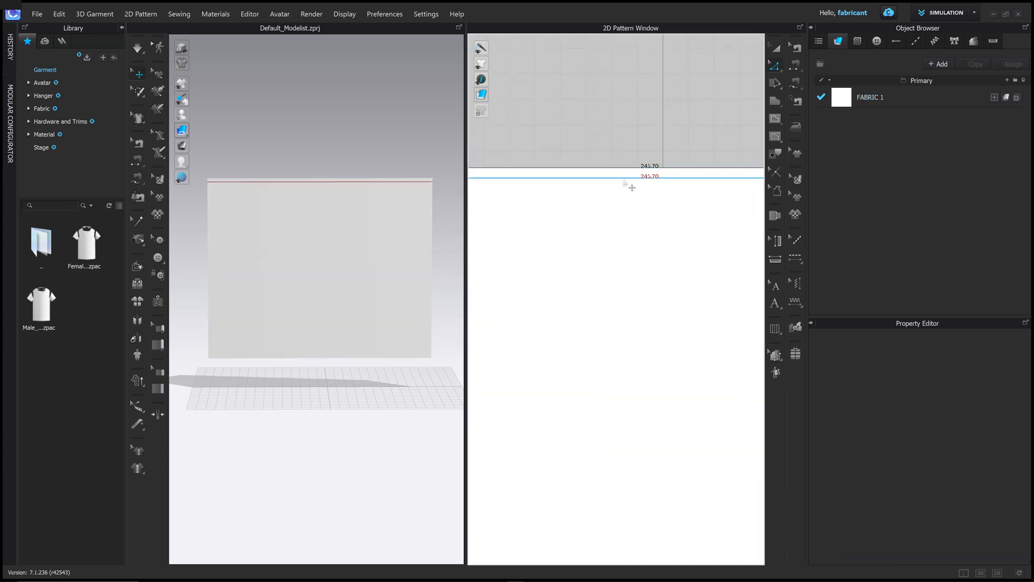
pyautogui.click(625, 182)
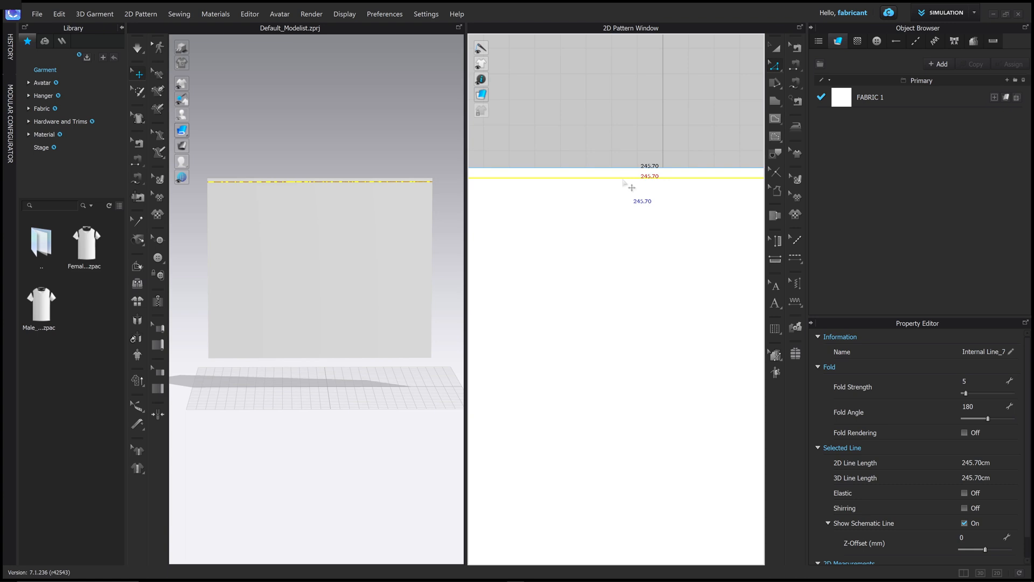
pyautogui.rightClick(624, 179)
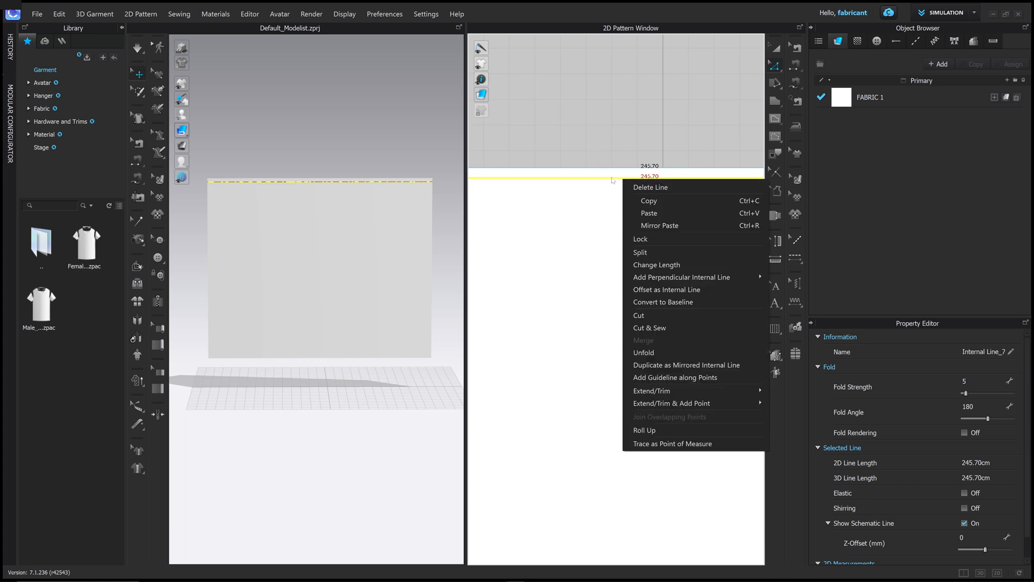
pyautogui.click(667, 330)
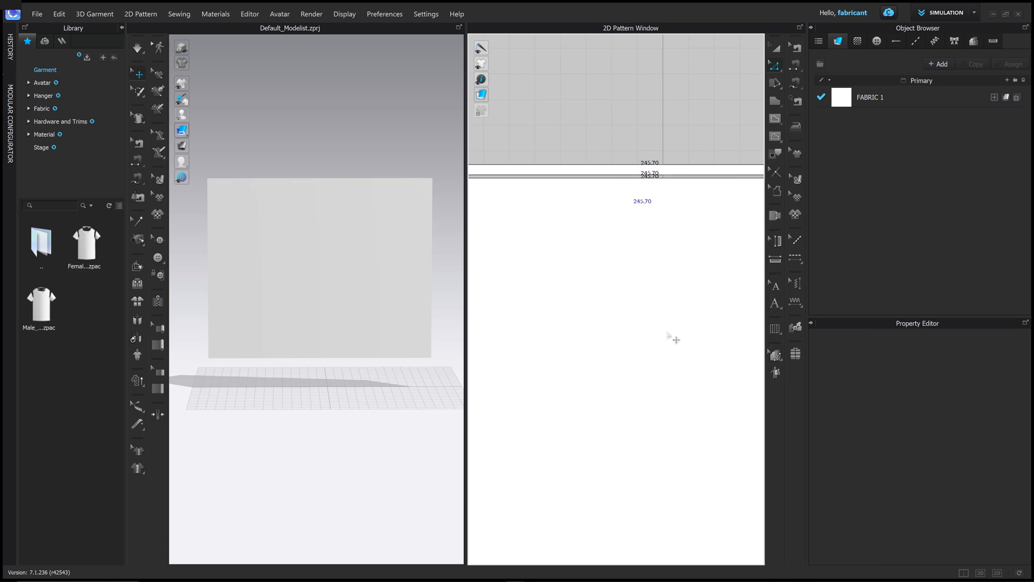
# - Move the narrow cut-off strip slightly above the large panel in the 2D window, leaving a small gap between them
pyautogui.scroll(-3, 655, 241)
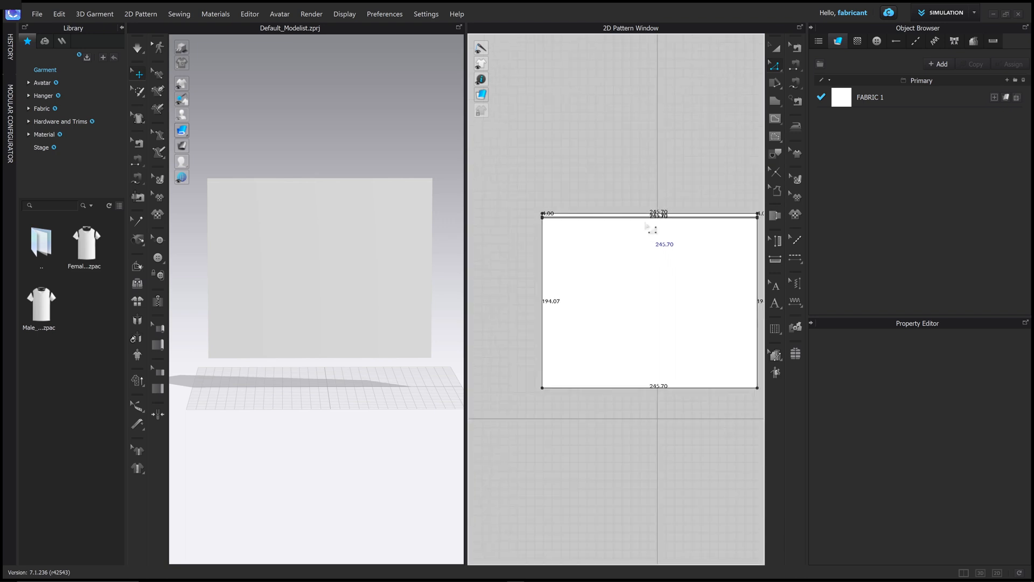
pyautogui.scroll(2, 654, 227)
pyautogui.moveTo(467, 202); pyautogui.dragTo(456, 200)
pyautogui.click(776, 51)
pyautogui.moveTo(665, 168); pyautogui.dragTo(663, 142)
pyautogui.click(652, 189)
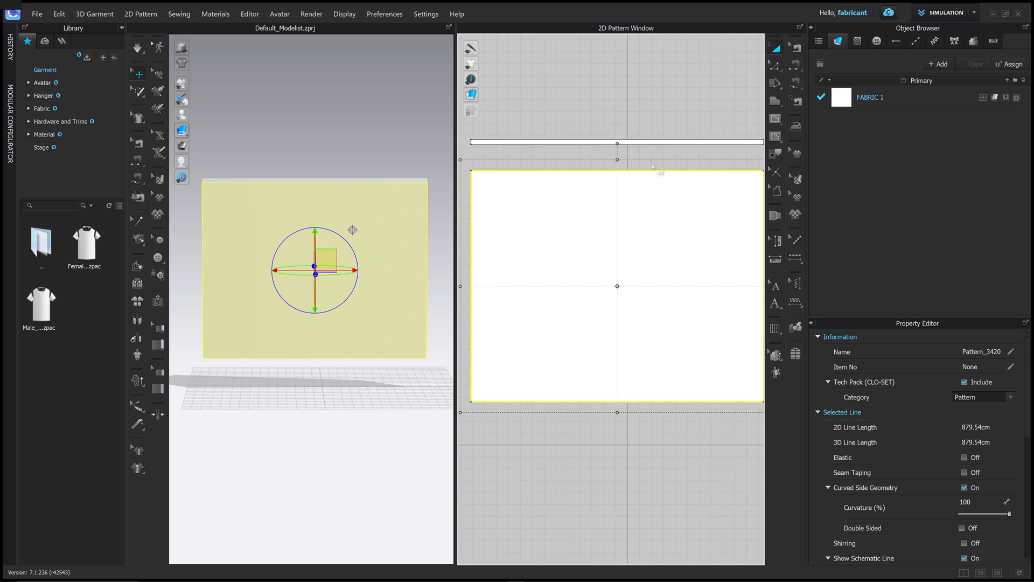
pyautogui.click(644, 115)
pyautogui.moveTo(541, 142); pyautogui.dragTo(540, 151)
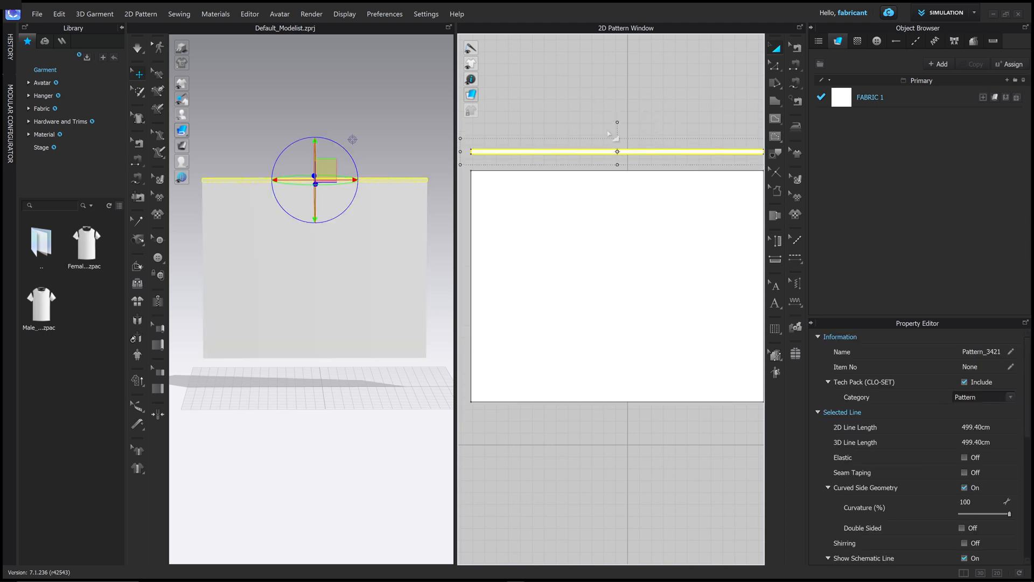
# - Inspect the seam between the strip and the large panel with the Edit Sewing tool
pyautogui.click(798, 49)
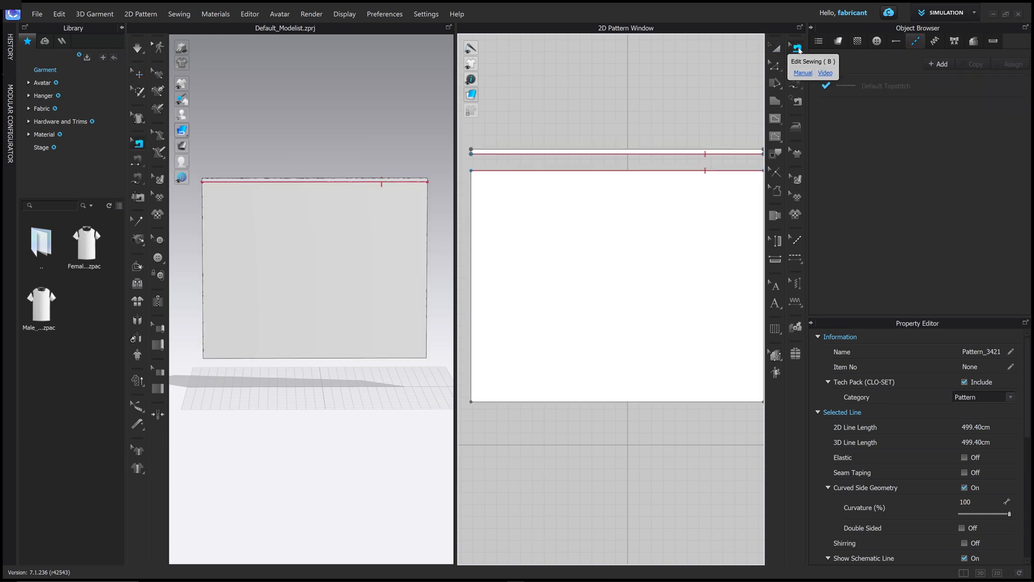
pyautogui.click(695, 160)
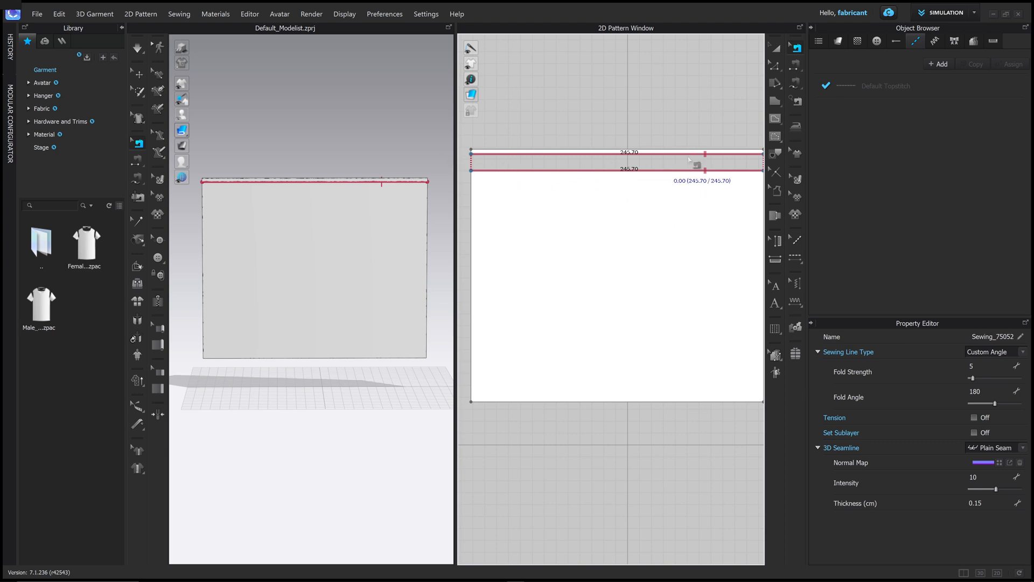
pyautogui.click(775, 48)
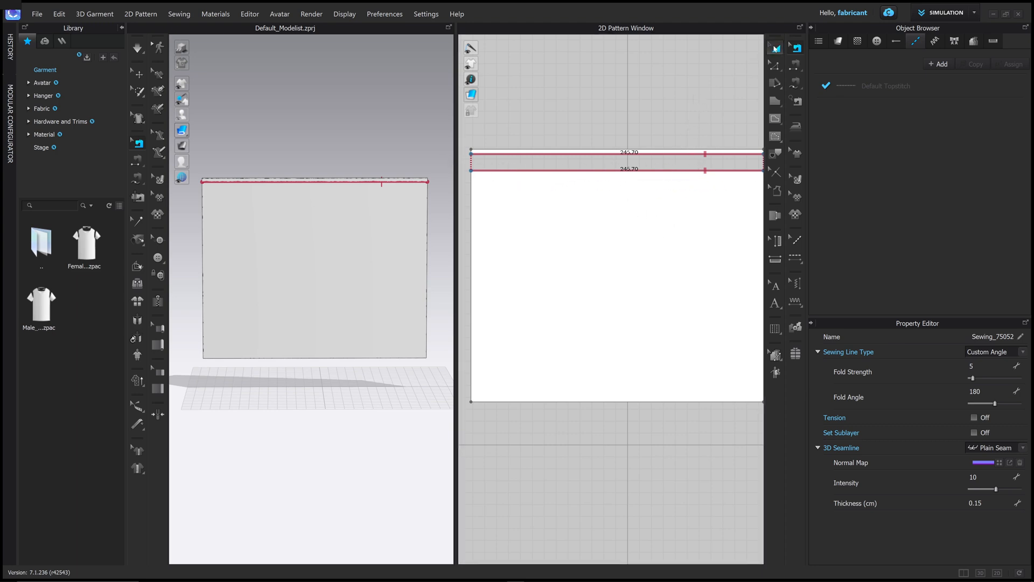
# - Raise the narrow strip slightly above the large panel in the 3D window to expose the sewing between them
pyautogui.scroll(-3, 313, 191)
pyautogui.scroll(5, 313, 192)
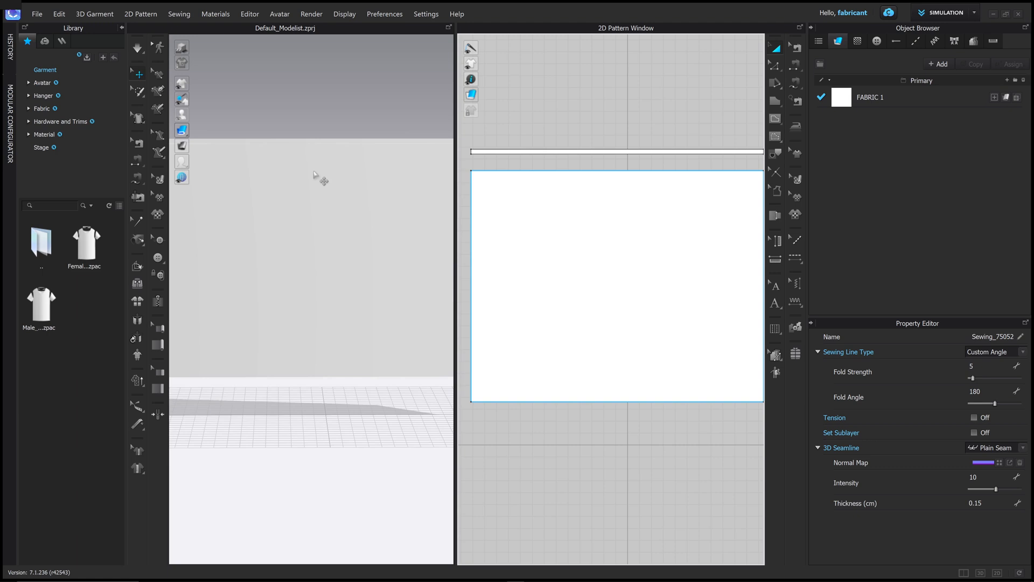
pyautogui.click(310, 208)
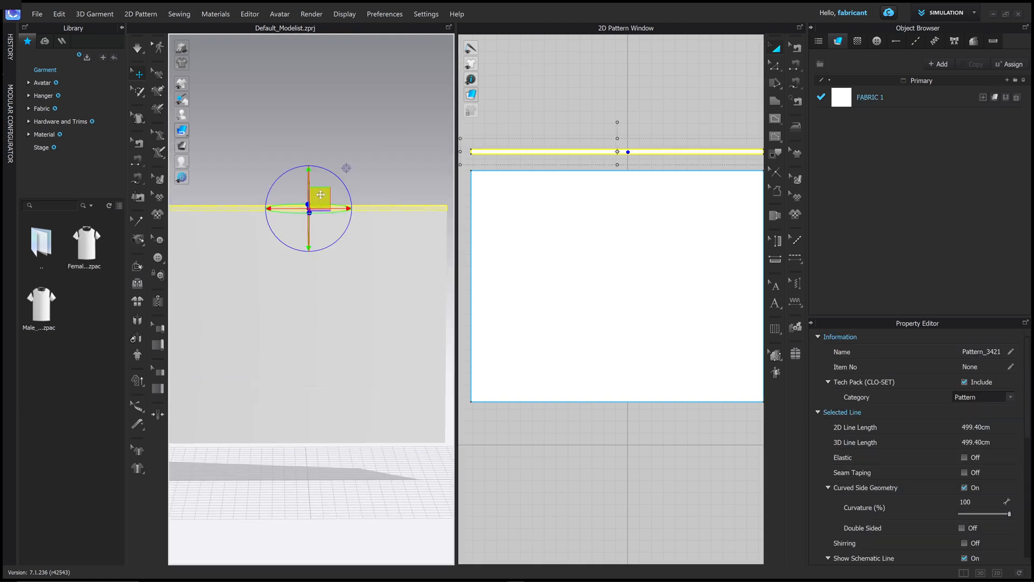
pyautogui.moveTo(321, 194); pyautogui.dragTo(321, 181)
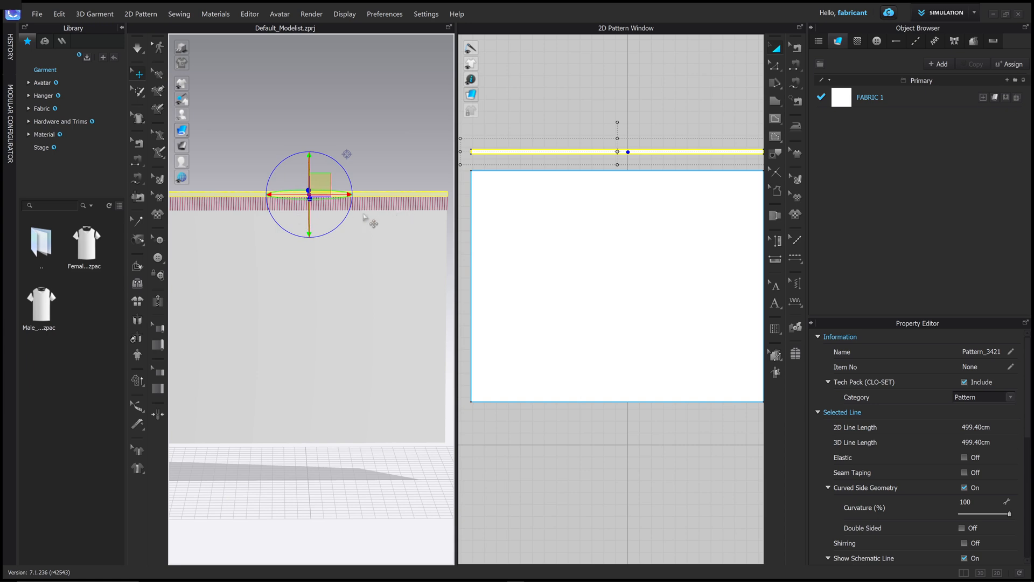
pyautogui.moveTo(405, 161); pyautogui.dragTo(438, 134, button='middle')
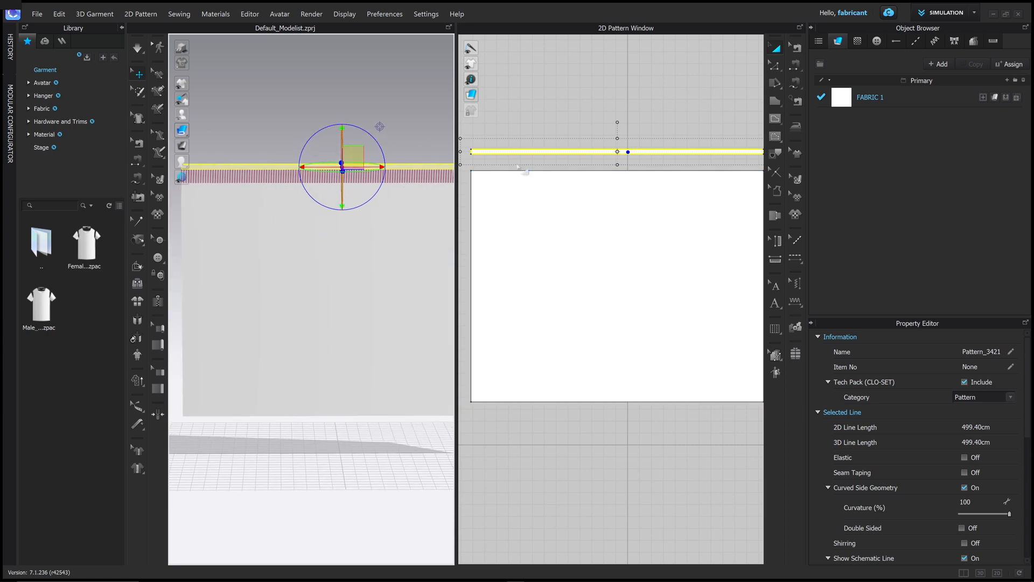
pyautogui.moveTo(387, 169)
pyautogui.mouseDown(button='right')
pyautogui.moveTo(383, 199)
pyautogui.moveTo(410, 115)
pyautogui.moveTo(377, 129)
pyautogui.moveTo(379, 166)
pyautogui.mouseUp(button='right')
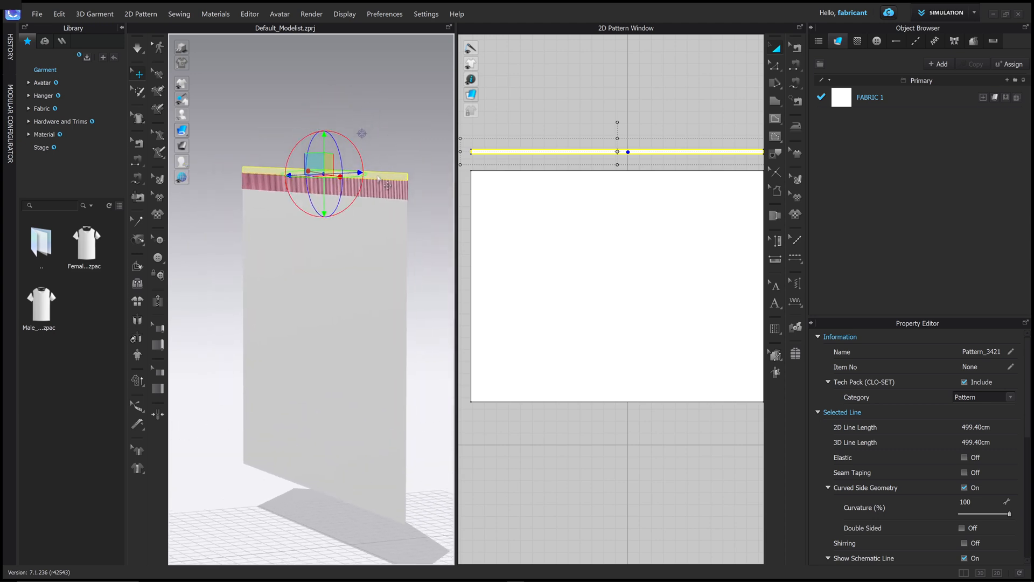
# - Freeze the narrow strip in the 3D window and clear the selection
pyautogui.rightClick(378, 178)
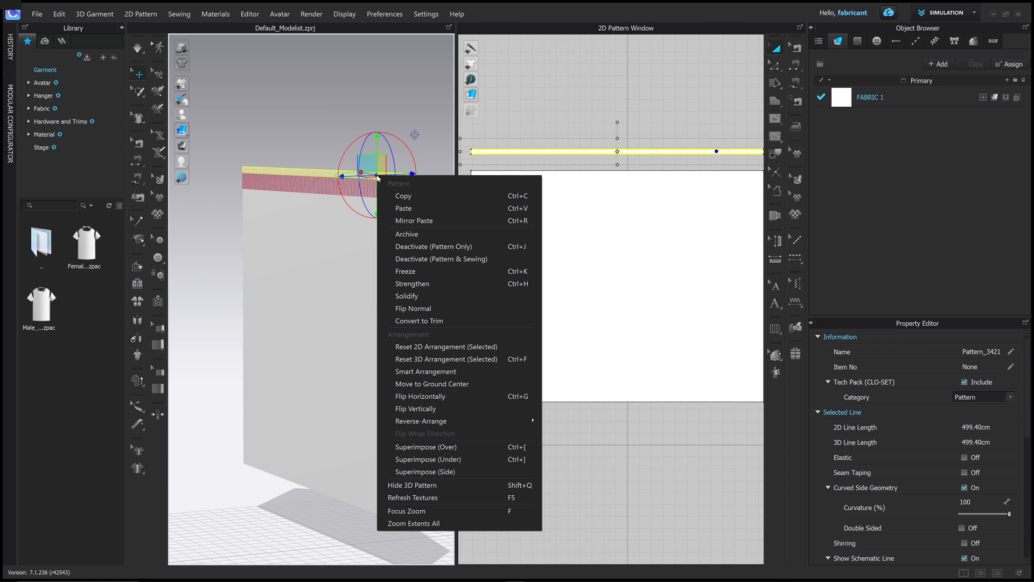
pyautogui.click(426, 271)
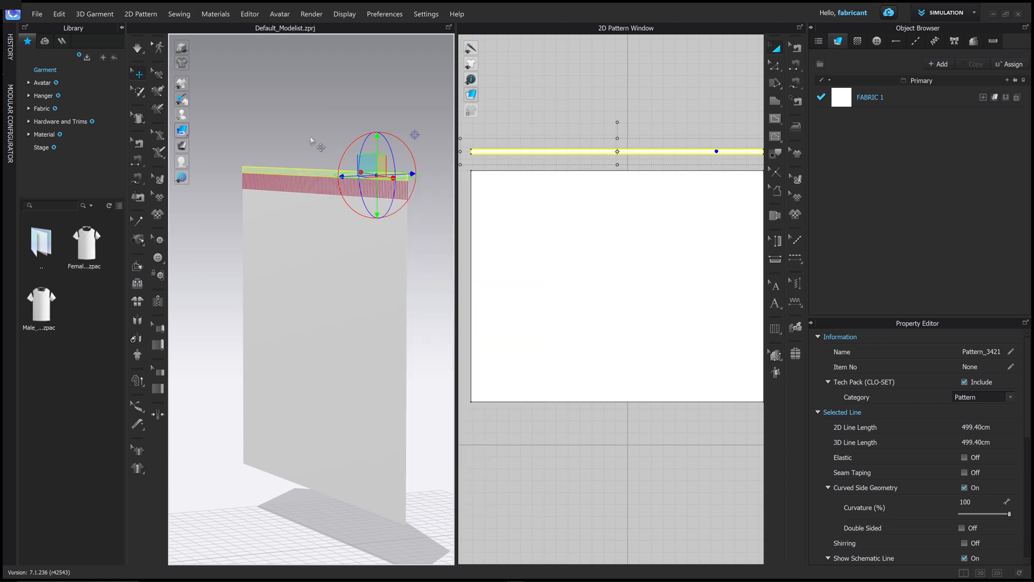
pyautogui.click(293, 172)
pyautogui.moveTo(367, 170); pyautogui.dragTo(394, 162, button='right')
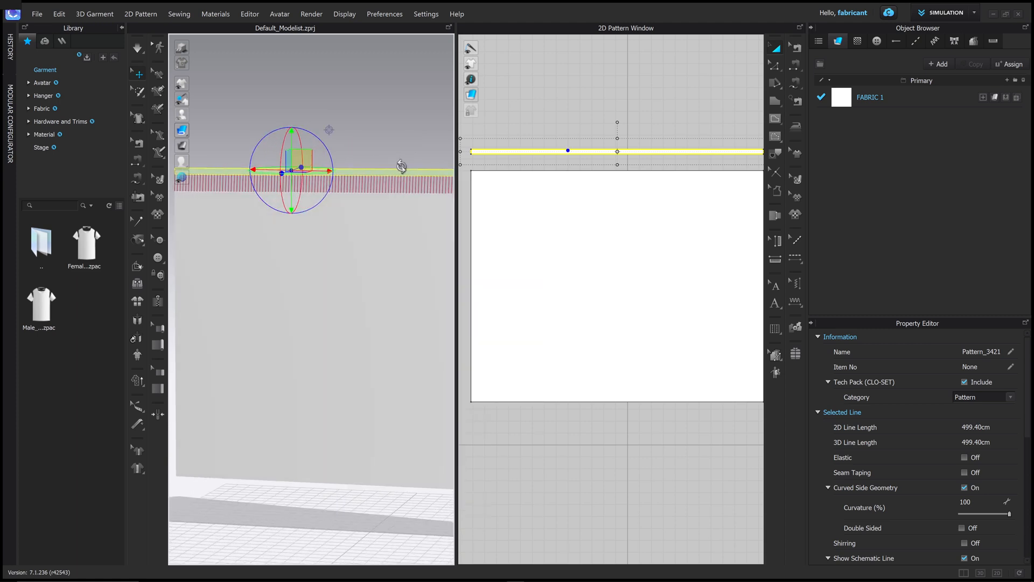
pyautogui.click(370, 156)
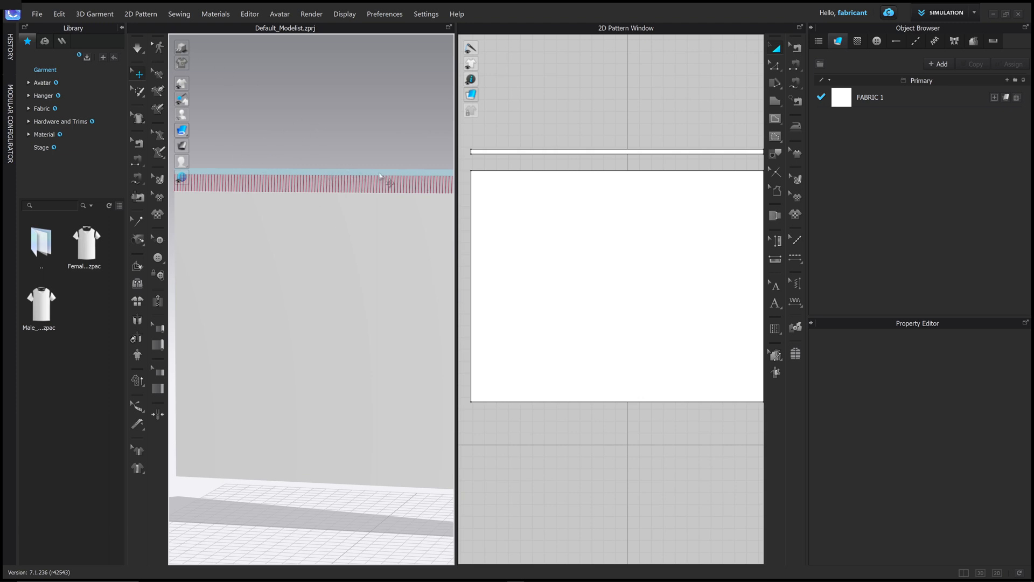
# - Simulate the large panel hanging from the frozen strip, pull its lower part outward and up, and stop the simulation while it is held
pyautogui.click(371, 272)
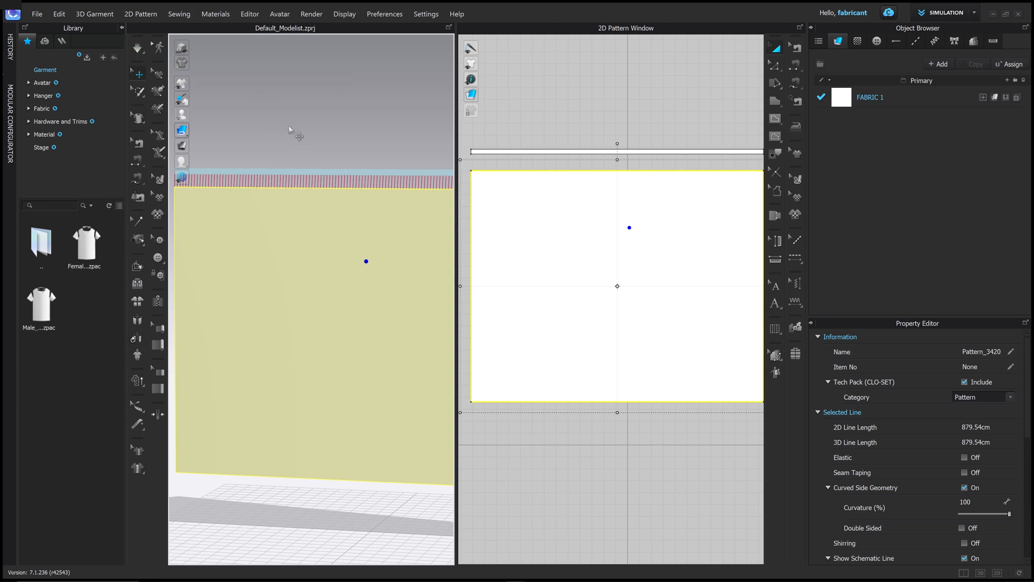
pyautogui.press('space')
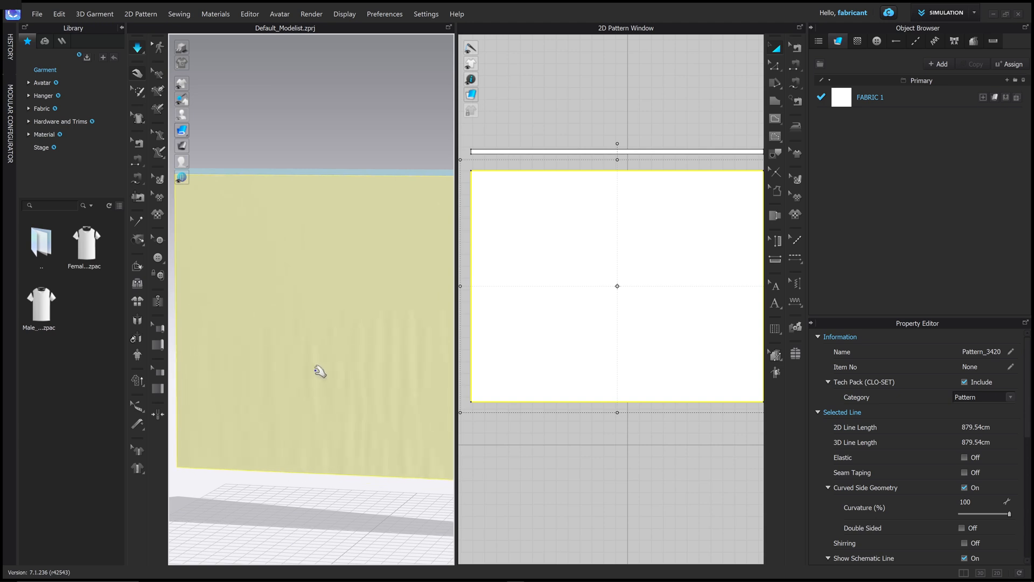
pyautogui.moveTo(296, 264); pyautogui.dragTo(388, 374, button='right')
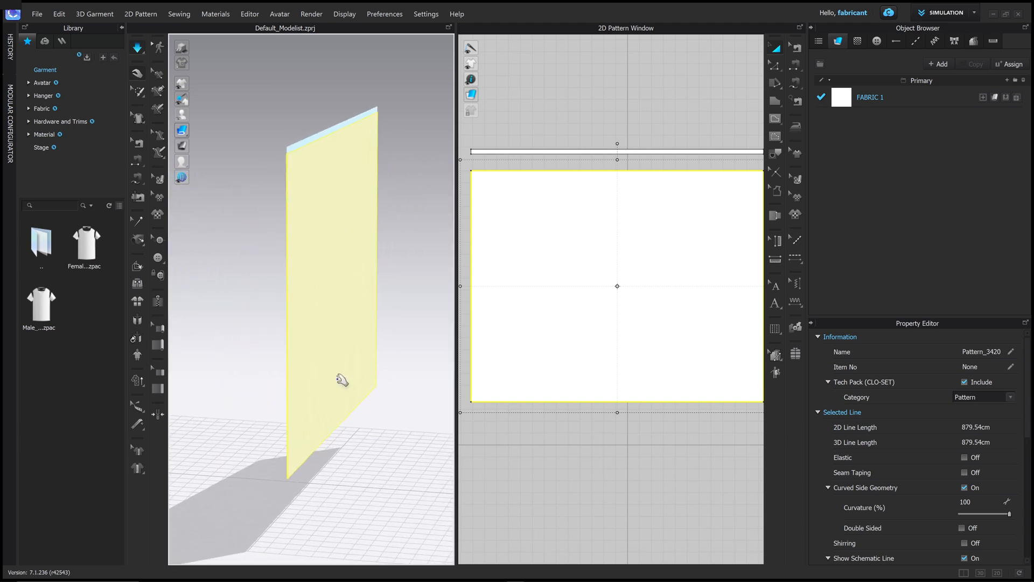
pyautogui.moveTo(342, 381); pyautogui.dragTo(420, 236)
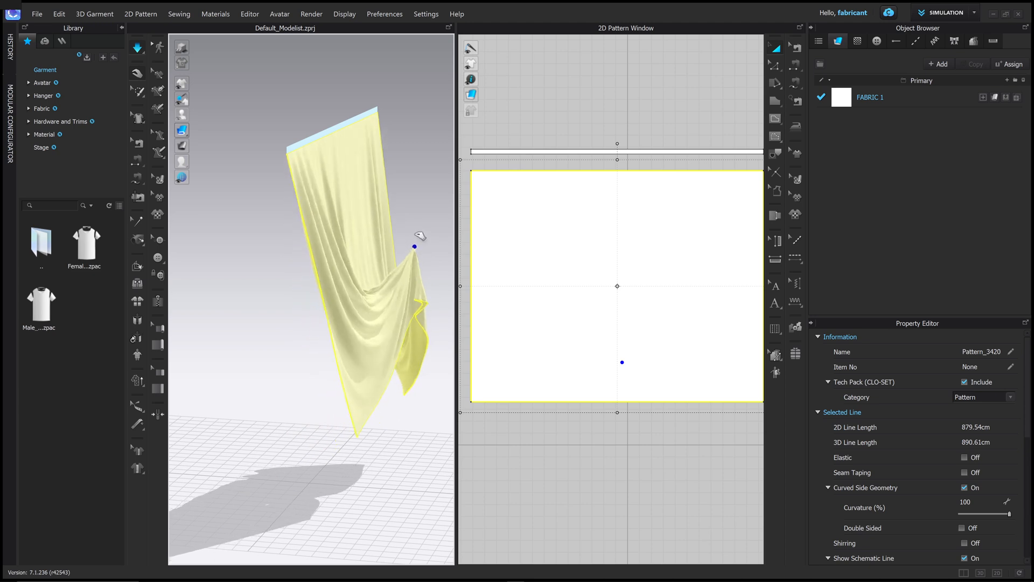
pyautogui.press('space')
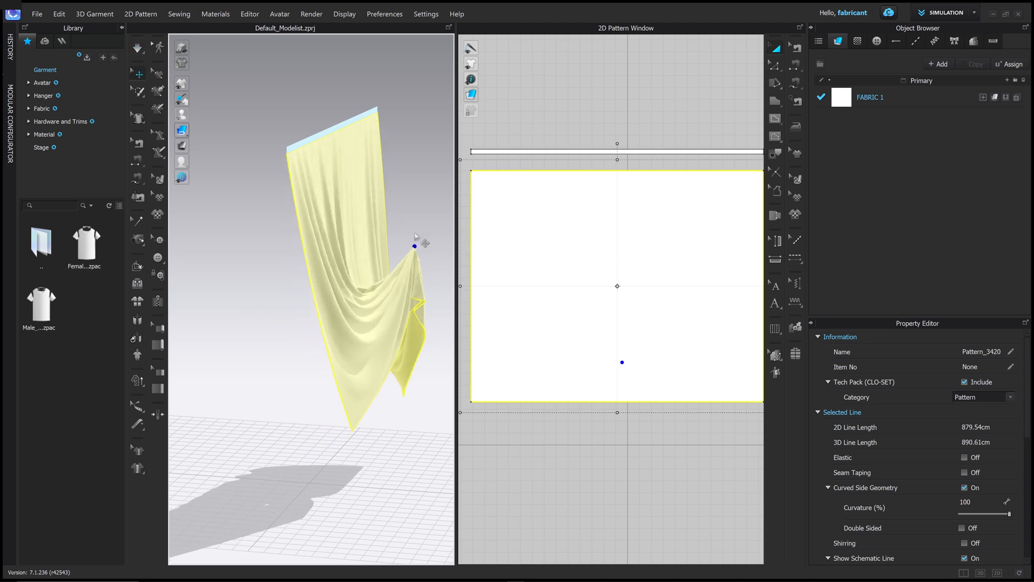
# - Run the simulation again, tug the lower part of the hanging panel to both sides, and stop it
pyautogui.moveTo(416, 237); pyautogui.dragTo(398, 251, button='right')
pyautogui.scroll(2, 391, 270)
pyautogui.scroll(-6, 387, 272)
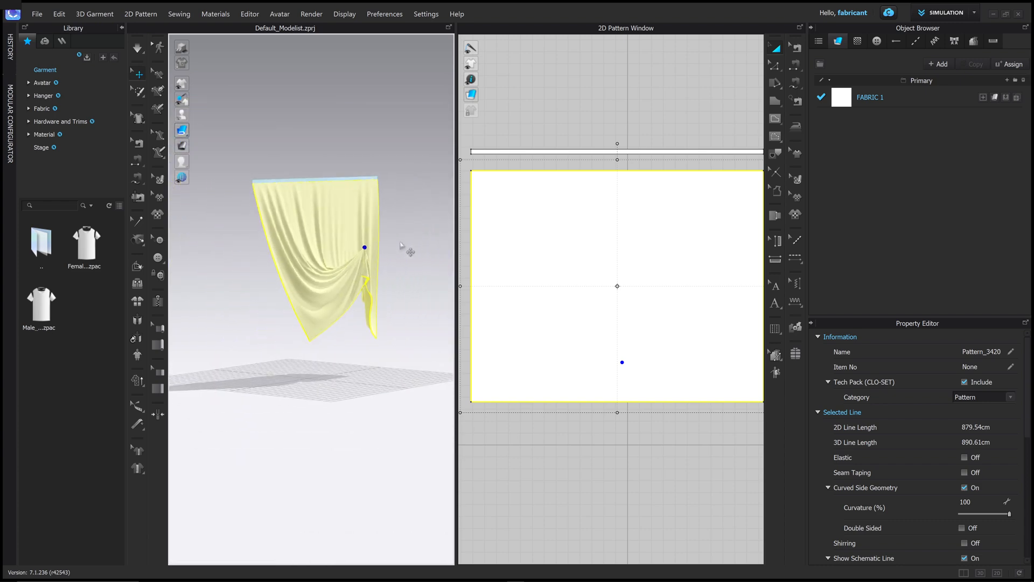
pyautogui.press('space')
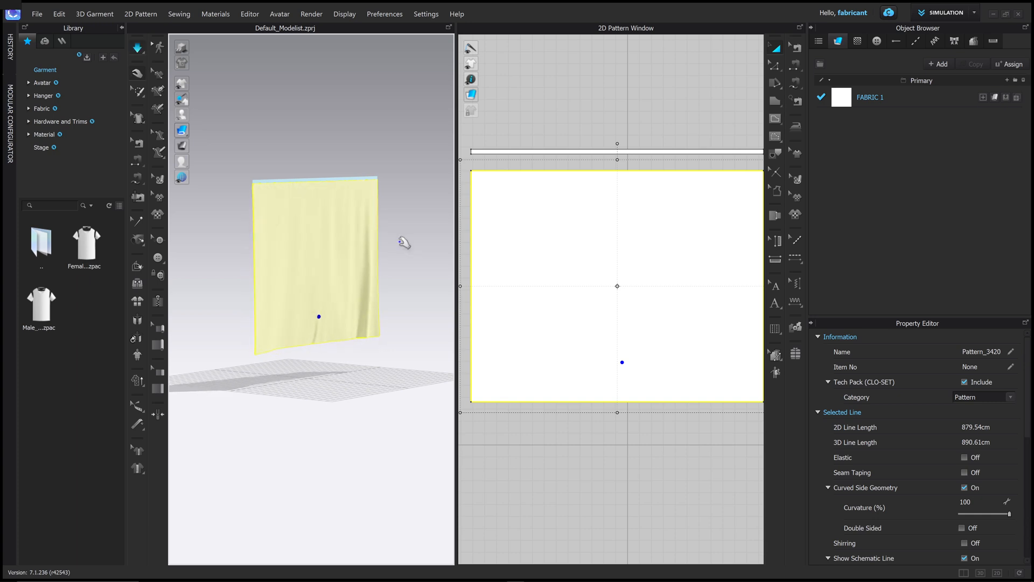
pyautogui.moveTo(350, 309); pyautogui.dragTo(378, 305)
pyautogui.moveTo(316, 326); pyautogui.dragTo(296, 322)
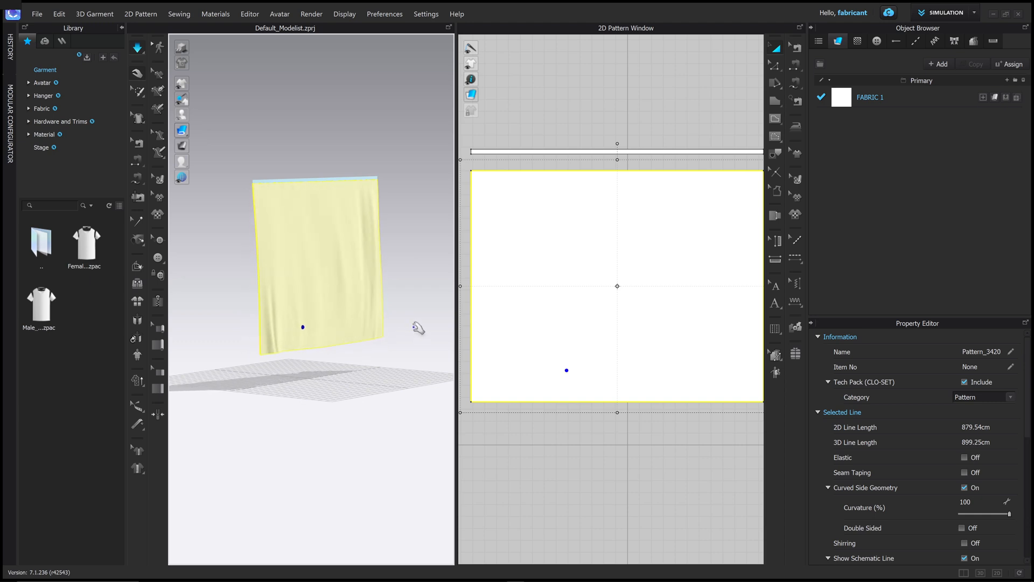
pyautogui.press('space')
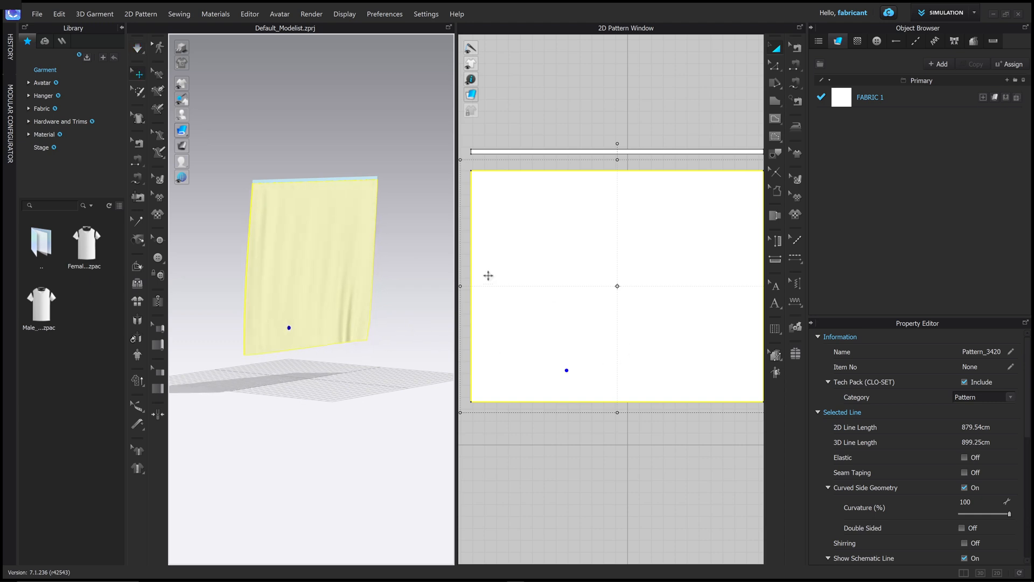
# - Widen the large panel in the 2D window to about one and a half times its width by extending its left side outward
pyautogui.scroll(1, 646, 331)
pyautogui.scroll(-3, 648, 340)
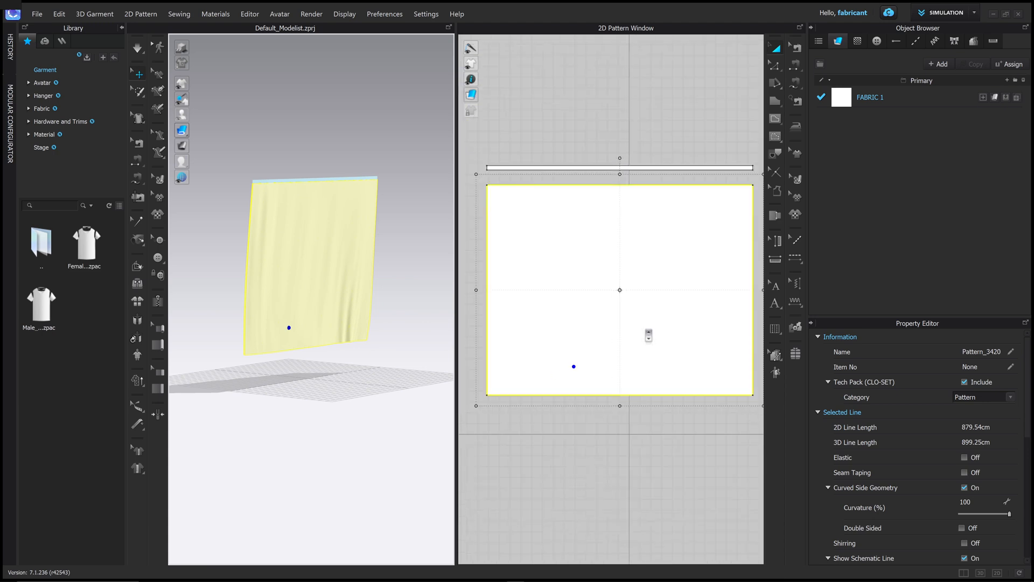
pyautogui.moveTo(676, 262); pyautogui.dragTo(681, 229, button='middle')
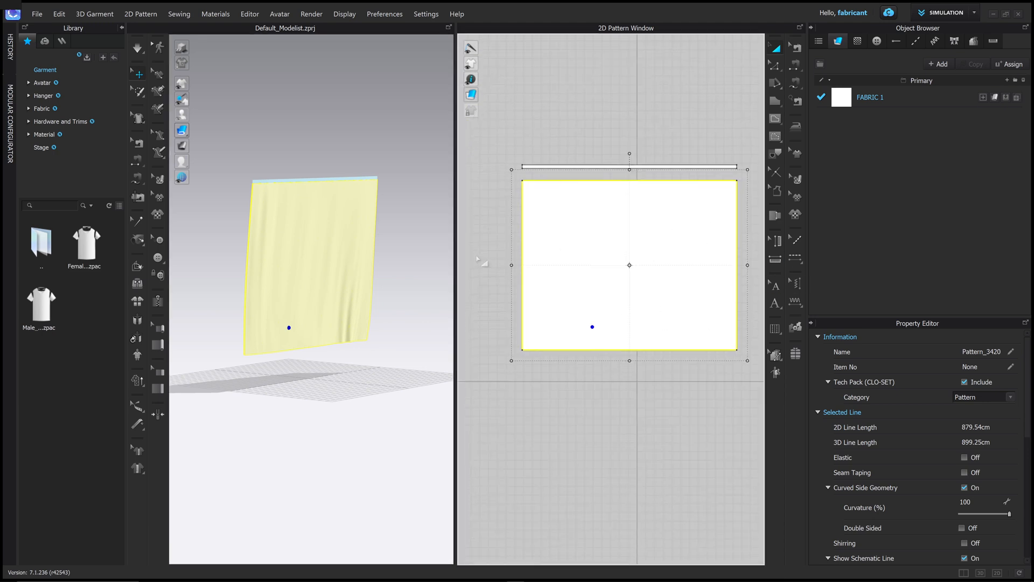
pyautogui.moveTo(454, 250); pyautogui.dragTo(427, 250)
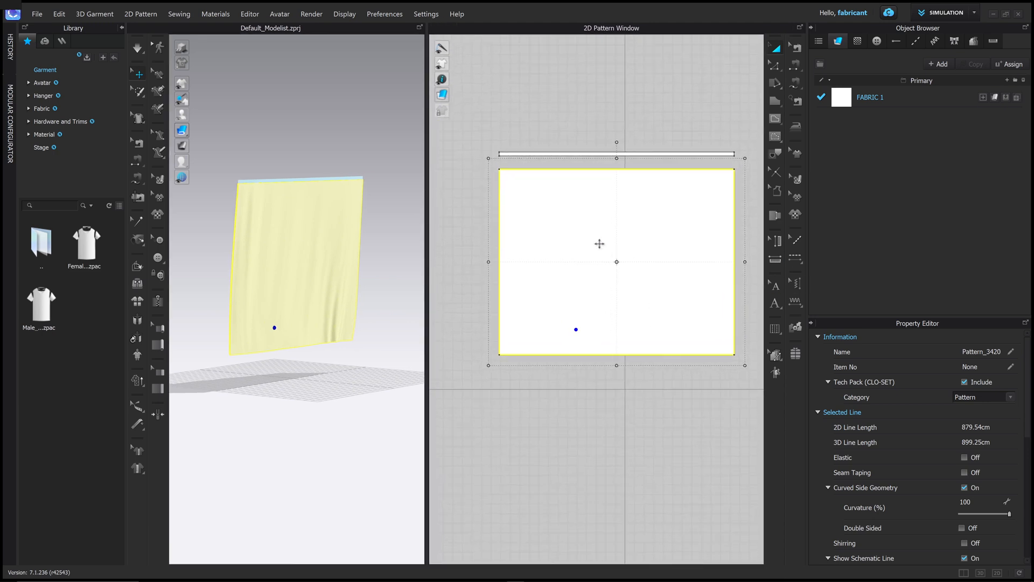
pyautogui.scroll(1, 601, 245)
pyautogui.scroll(-3, 602, 247)
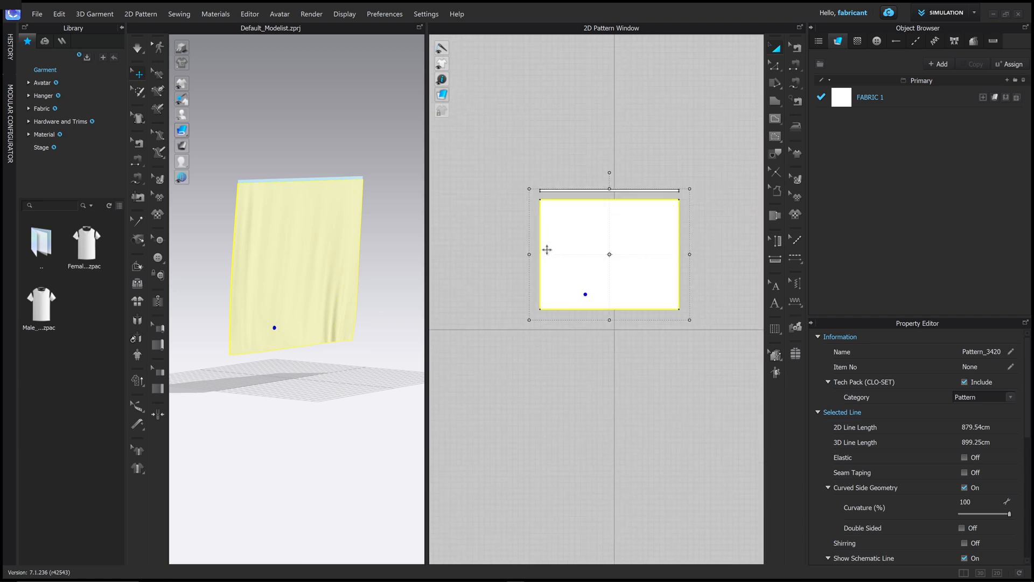
pyautogui.moveTo(532, 256); pyautogui.dragTo(459, 262)
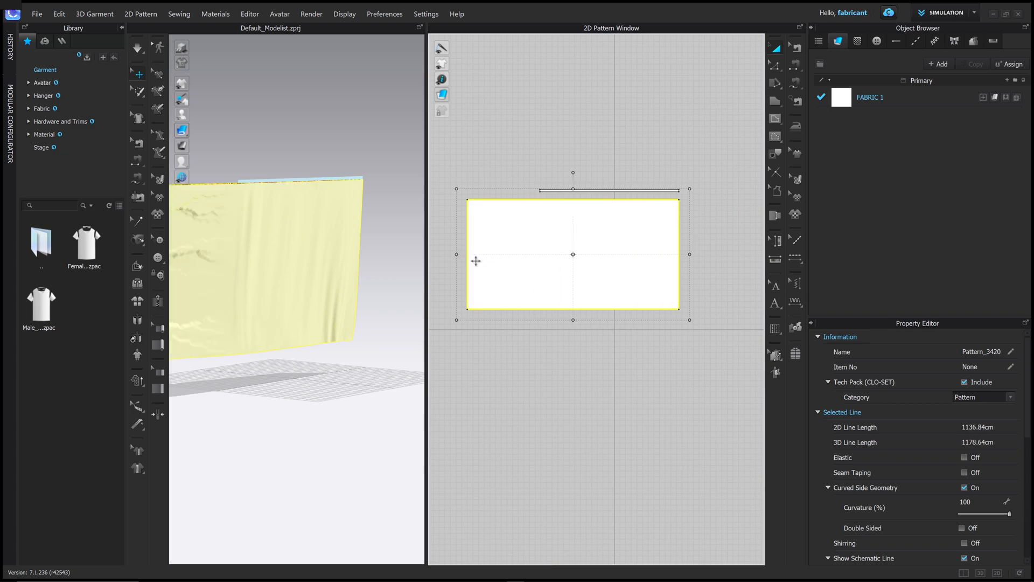
# - Move the widened panel down and forward from the strip in the 3D window to separate the sewn edges
pyautogui.scroll(-4, 321, 242)
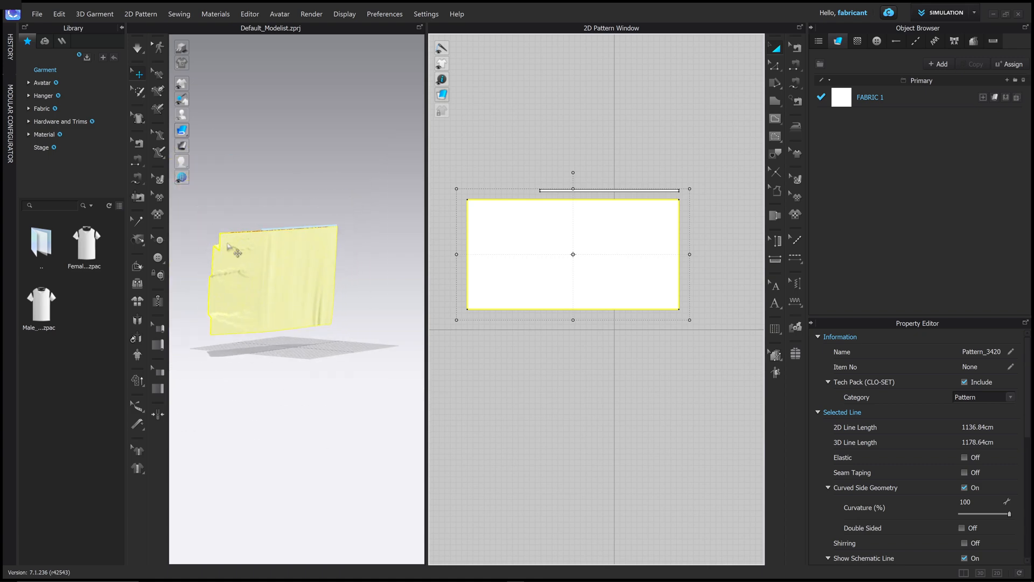
pyautogui.scroll(-2, 318, 268)
pyautogui.scroll(6, 323, 273)
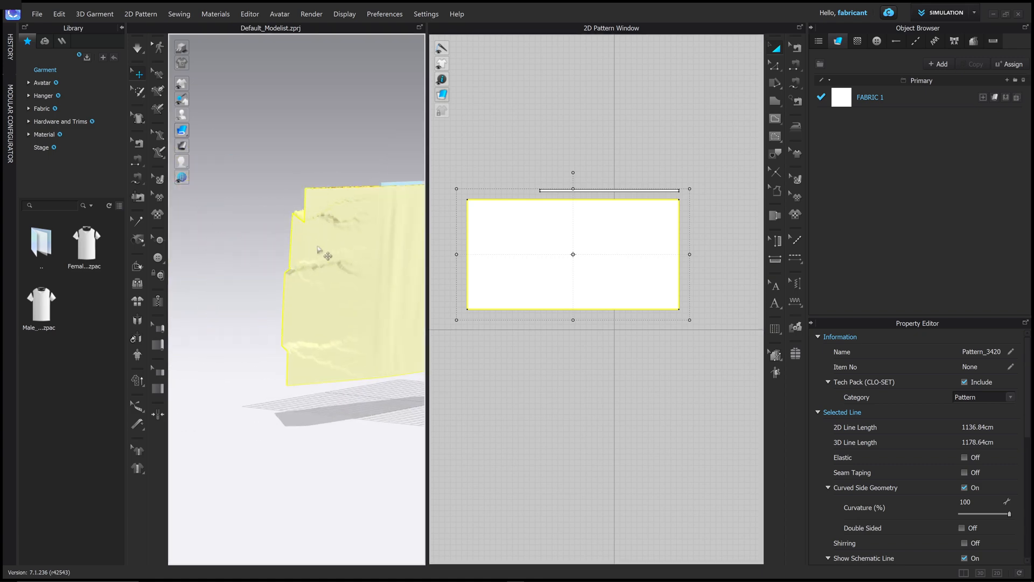
pyautogui.moveTo(384, 267); pyautogui.dragTo(277, 253, button='middle')
pyautogui.click(287, 210)
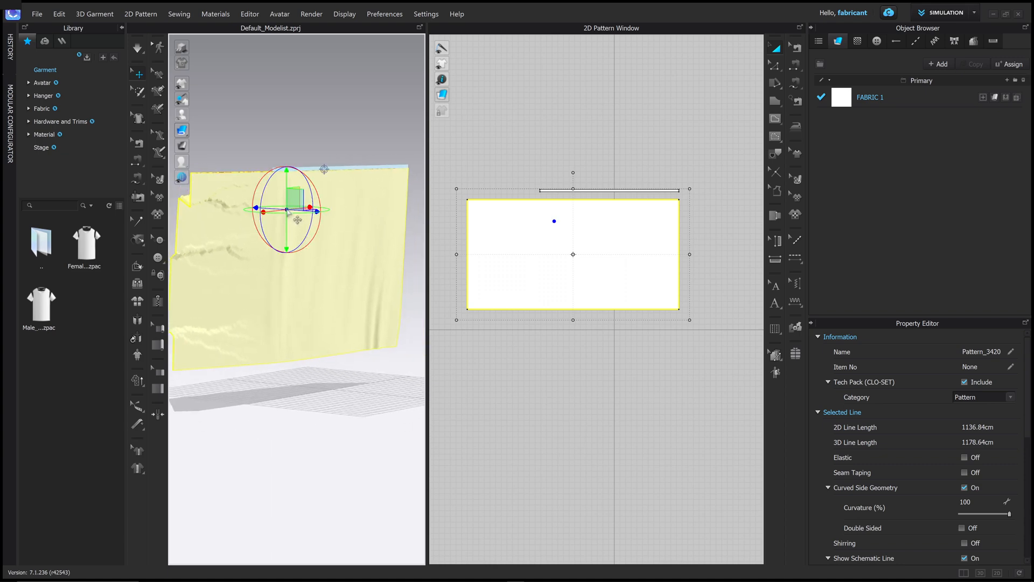
pyautogui.moveTo(295, 201); pyautogui.dragTo(331, 231)
pyautogui.moveTo(359, 240); pyautogui.dragTo(320, 247, button='right')
pyautogui.moveTo(243, 235); pyautogui.dragTo(300, 239)
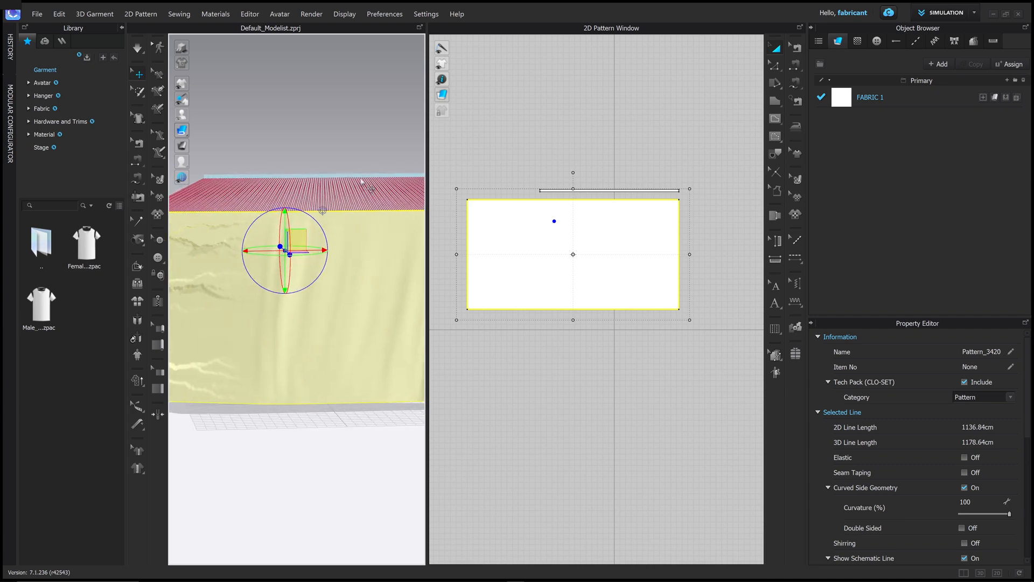
# - Simulate the widened panel so that it gathers into curtain folds along the frozen strip
pyautogui.click(256, 179)
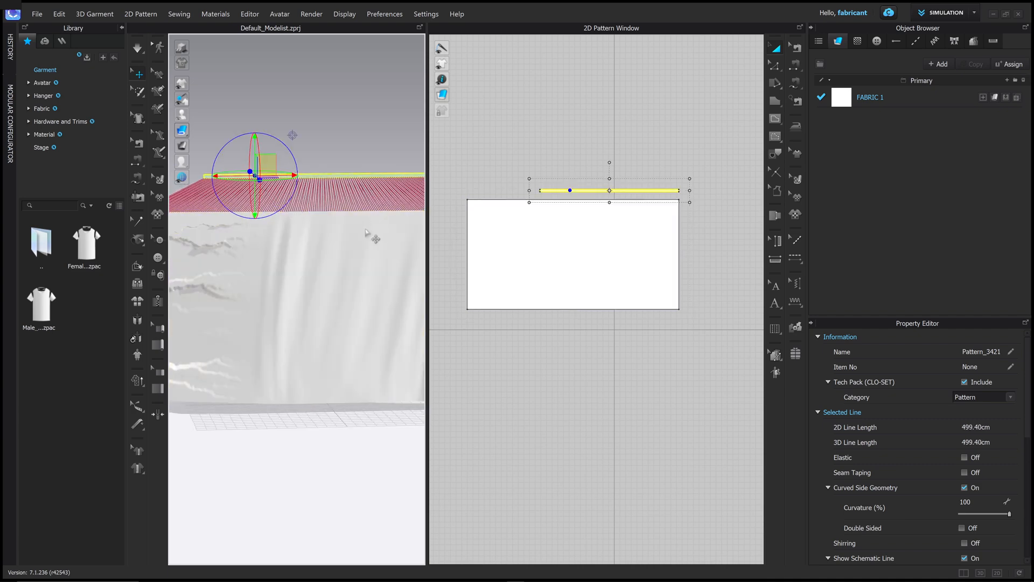
pyautogui.moveTo(258, 178); pyautogui.dragTo(356, 152, button='right')
pyautogui.moveTo(356, 153); pyautogui.dragTo(360, 142, button='middle')
pyautogui.click(337, 155)
pyautogui.press('space')
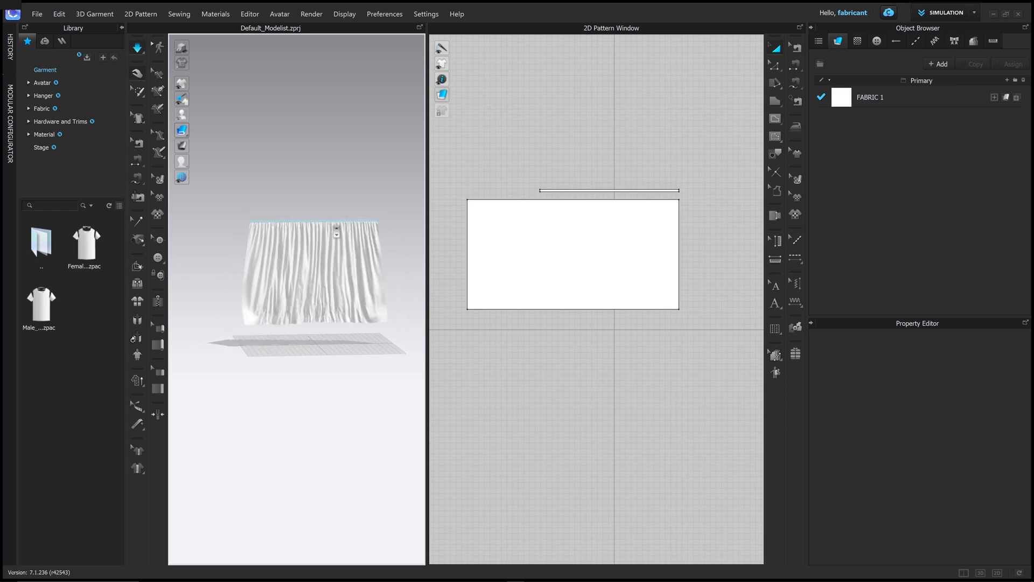
pyautogui.scroll(5, 330, 225)
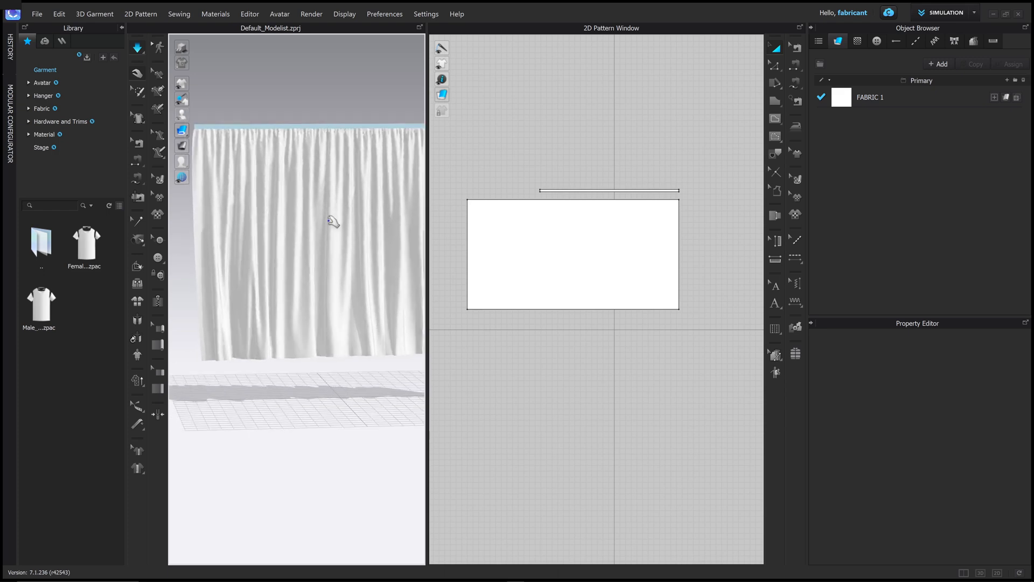
pyautogui.moveTo(333, 221); pyautogui.dragTo(314, 285, button='middle')
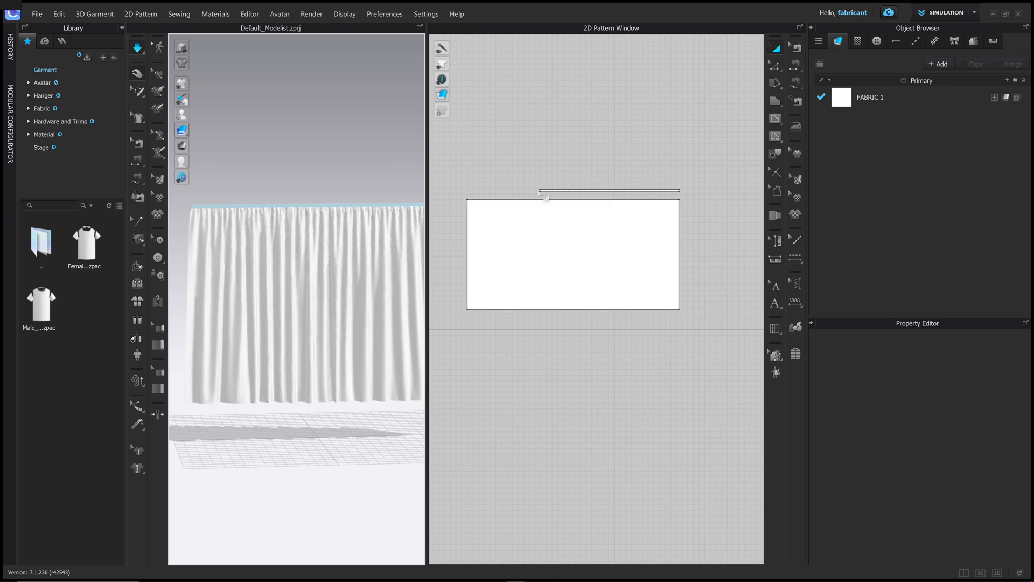
# - Move the narrow strip up and left in the 2D window to roughly centre it above the wide panel, and enlarge the 3D window
pyautogui.click(562, 190)
pyautogui.moveTo(562, 188); pyautogui.dragTo(540, 178)
pyautogui.moveTo(307, 240); pyautogui.dragTo(348, 256, button='right')
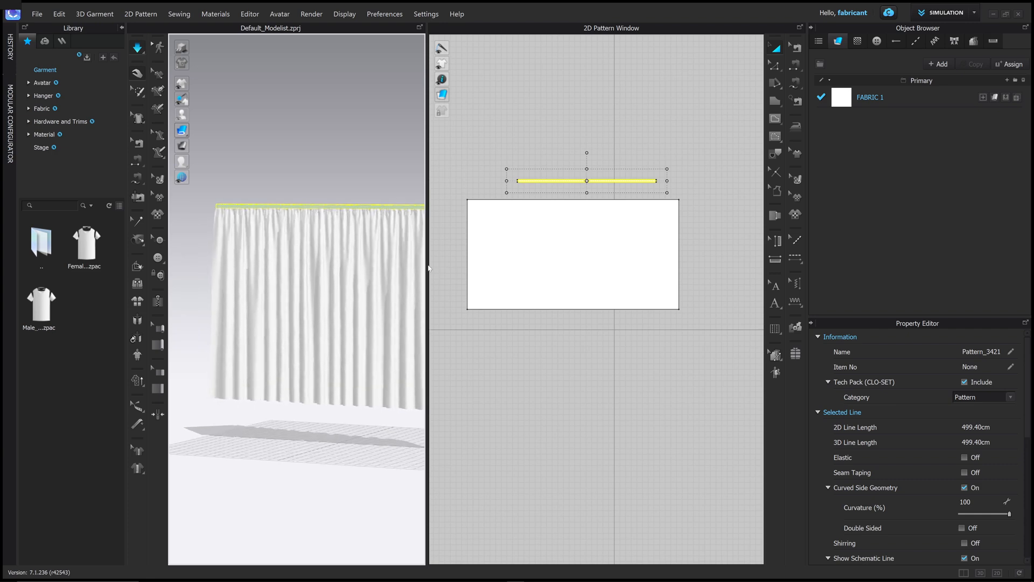
pyautogui.moveTo(428, 268); pyautogui.dragTo(476, 268)
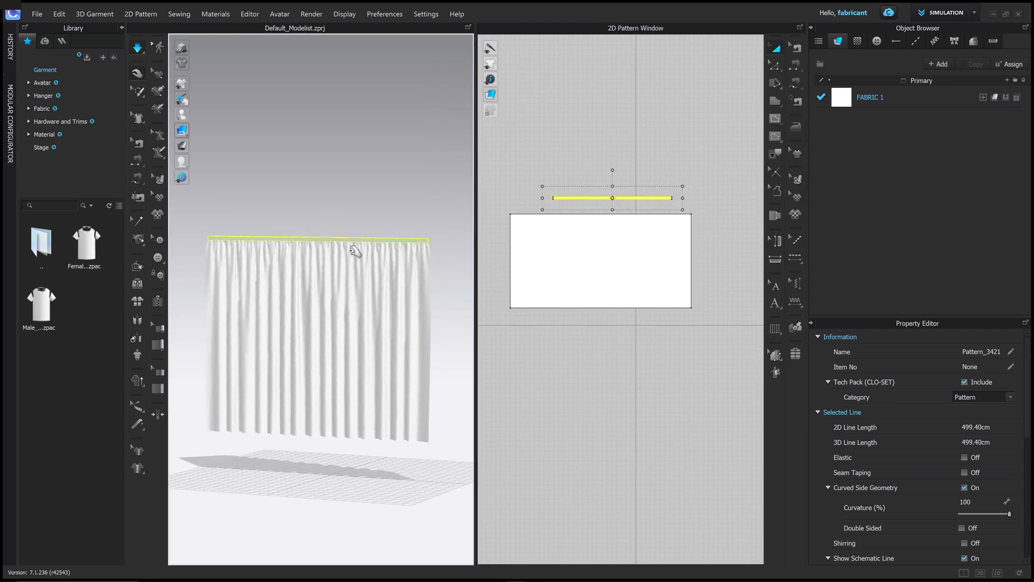
# - Check the gathered curtain from several angles and stop the simulation
pyautogui.scroll(4, 355, 252)
pyautogui.moveTo(353, 254); pyautogui.dragTo(321, 215, button='right')
pyautogui.moveTo(321, 215); pyautogui.dragTo(352, 235, button='middle')
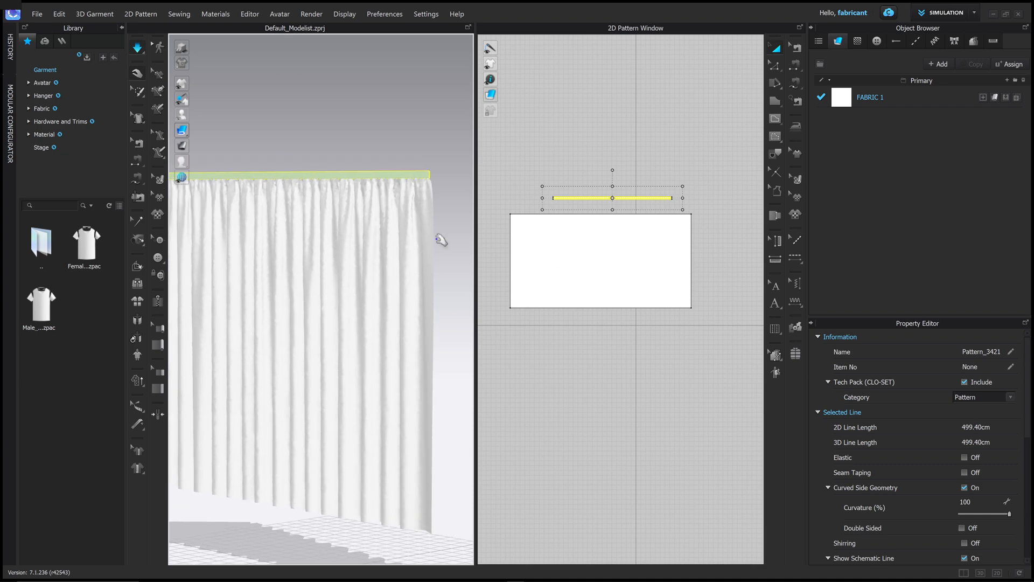
pyautogui.scroll(2, 350, 214)
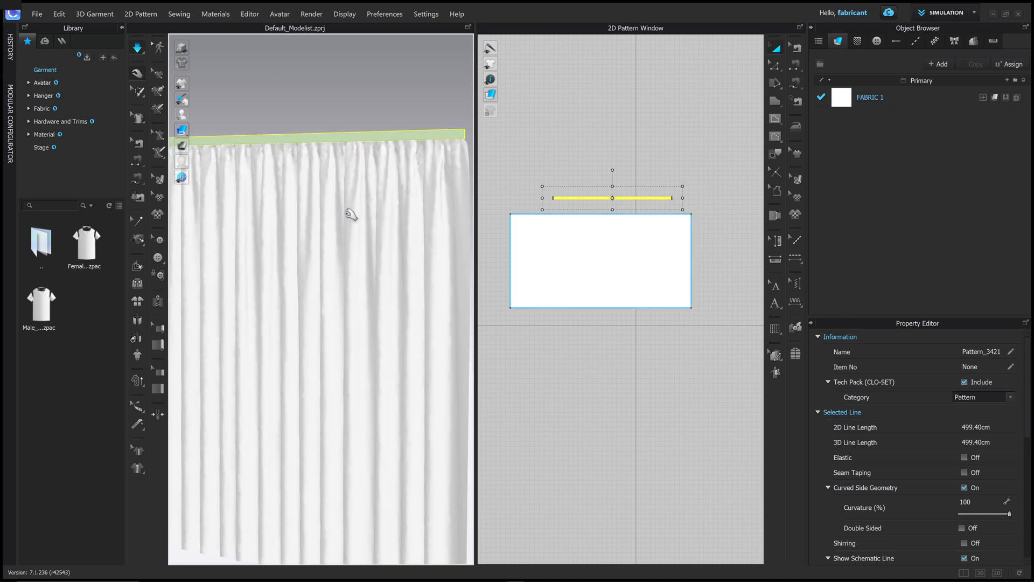
pyautogui.scroll(-2, 354, 217)
pyautogui.moveTo(355, 220); pyautogui.dragTo(352, 186, button='middle')
pyautogui.press('space')
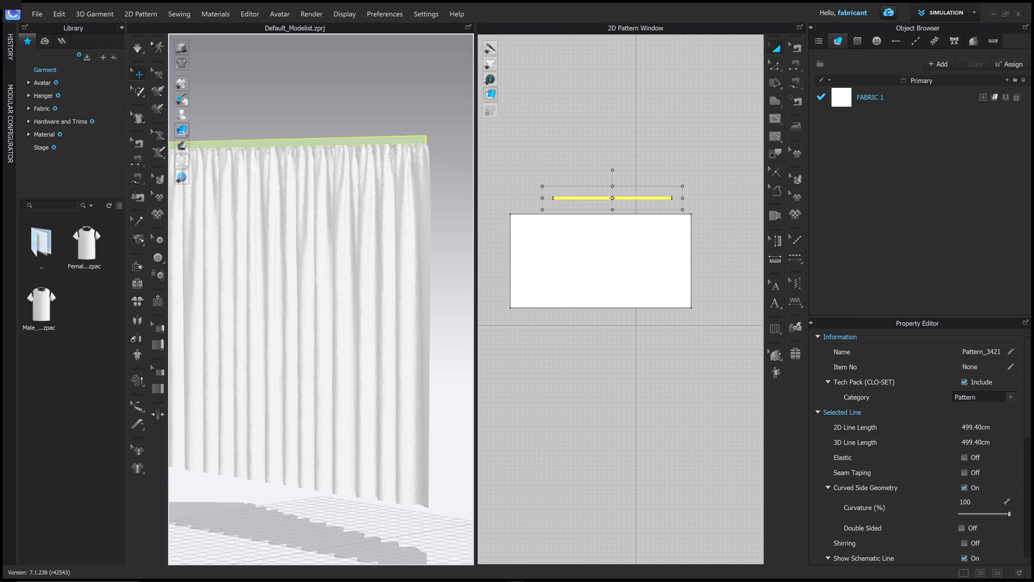
# - Examine the gathers along the seam between the frozen strip and the curtain panel up close
pyautogui.scroll(5, 413, 204)
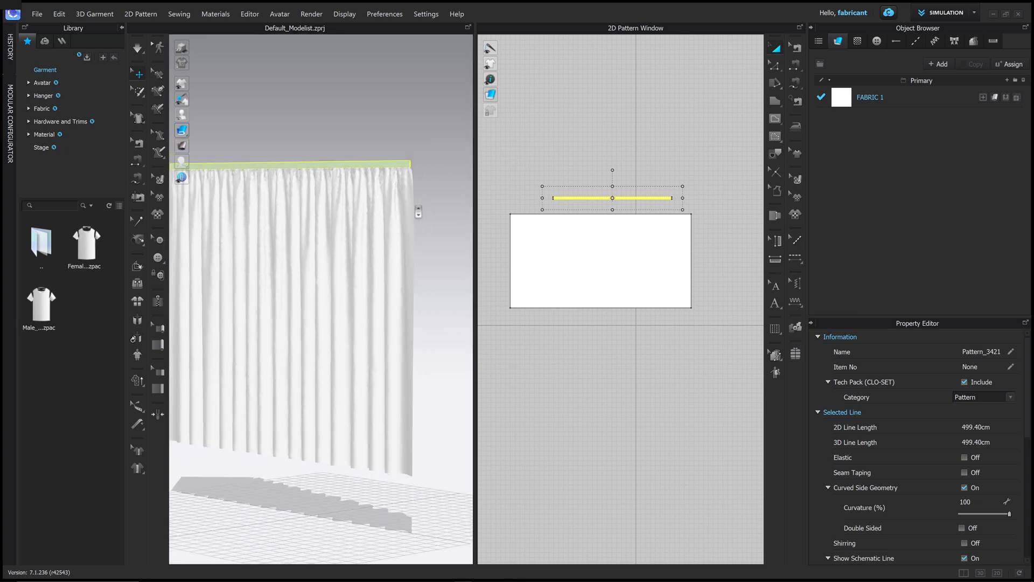
pyautogui.moveTo(412, 202); pyautogui.dragTo(356, 233, button='middle')
pyautogui.scroll(4, 387, 214)
pyautogui.moveTo(356, 233)
pyautogui.mouseDown(button='right')
pyautogui.moveTo(368, 177)
pyautogui.moveTo(397, 161)
pyautogui.mouseUp(button='right')
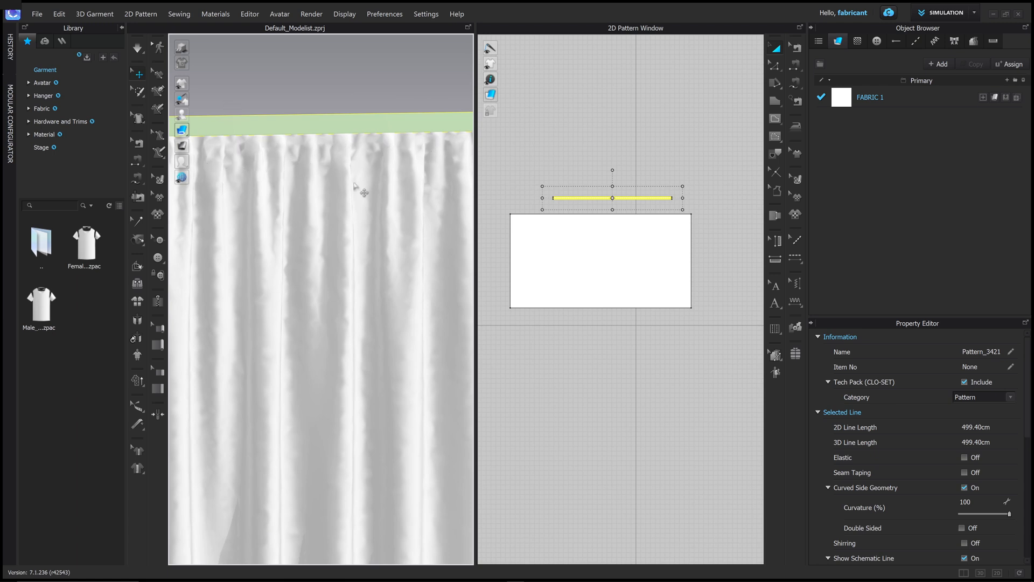
pyautogui.moveTo(354, 187); pyautogui.dragTo(323, 198, button='right')
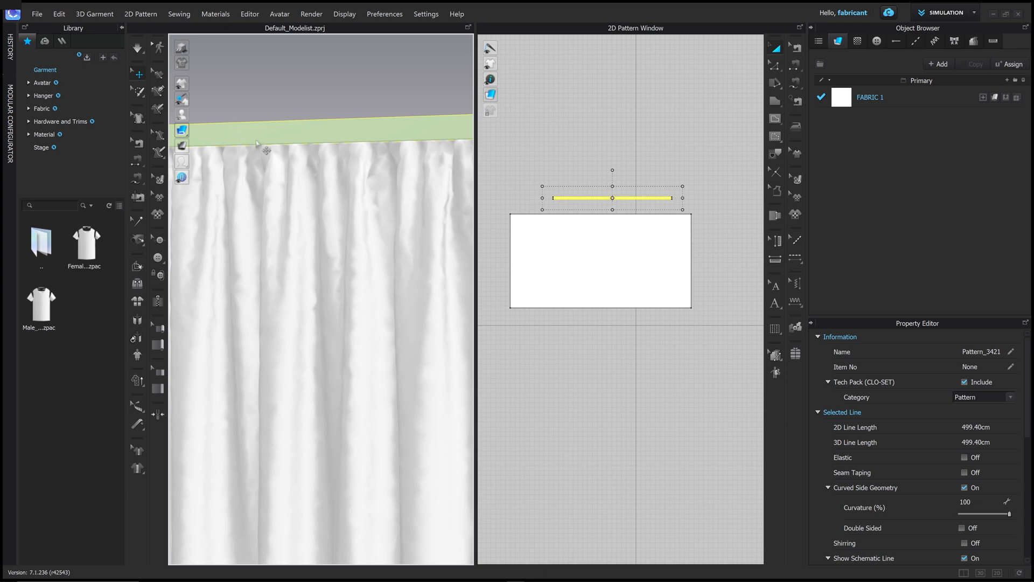
pyautogui.moveTo(257, 142)
pyautogui.mouseDown(button='right')
pyautogui.moveTo(284, 152)
pyautogui.moveTo(298, 201)
pyautogui.moveTo(296, 191)
pyautogui.mouseUp(button='right')
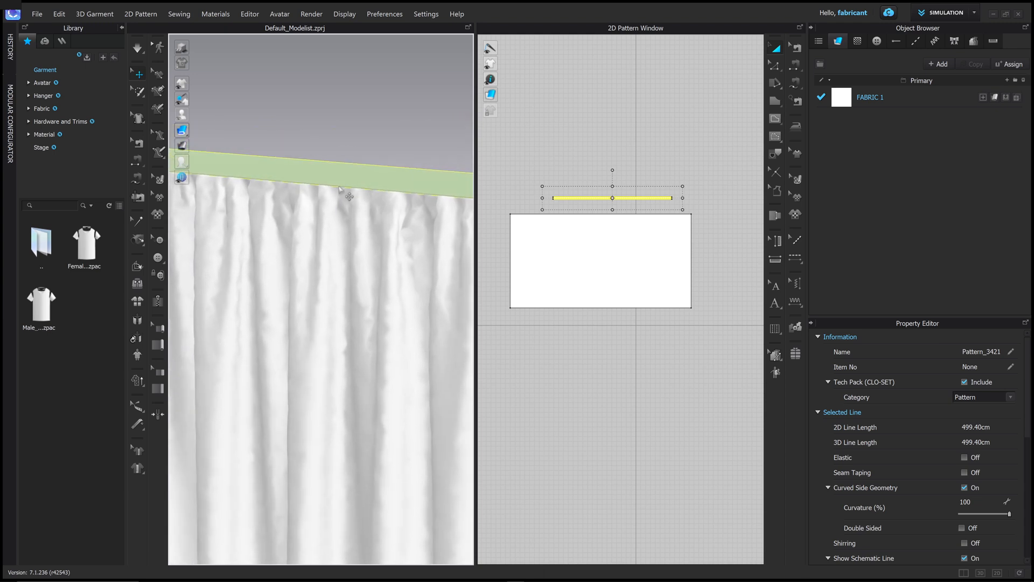
# - Move the wide panel slightly right in the 2D window to centre it beneath the narrow strip
pyautogui.moveTo(287, 227); pyautogui.dragTo(262, 151, button='right')
pyautogui.moveTo(183, 134)
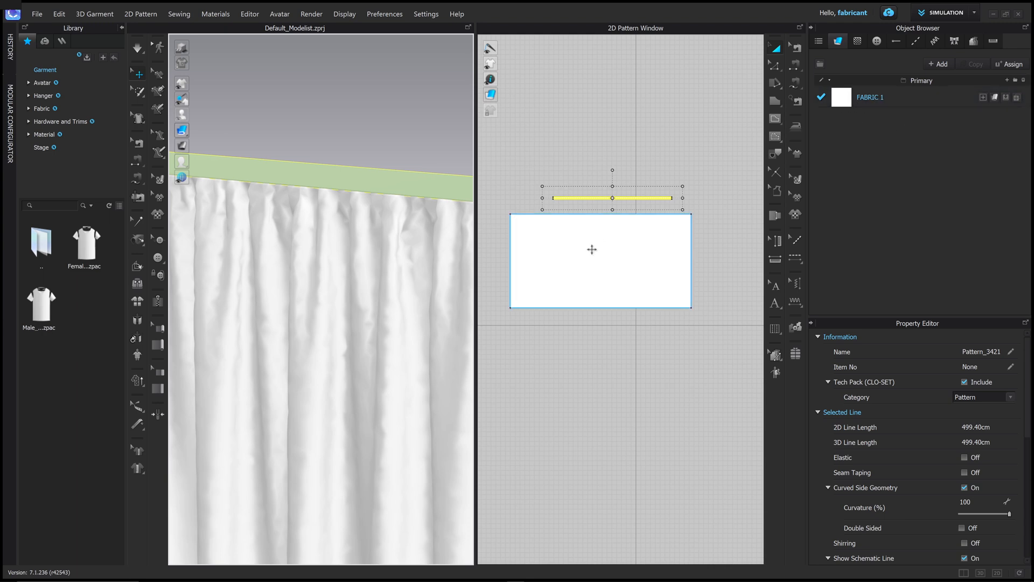
pyautogui.moveTo(593, 249); pyautogui.dragTo(601, 249)
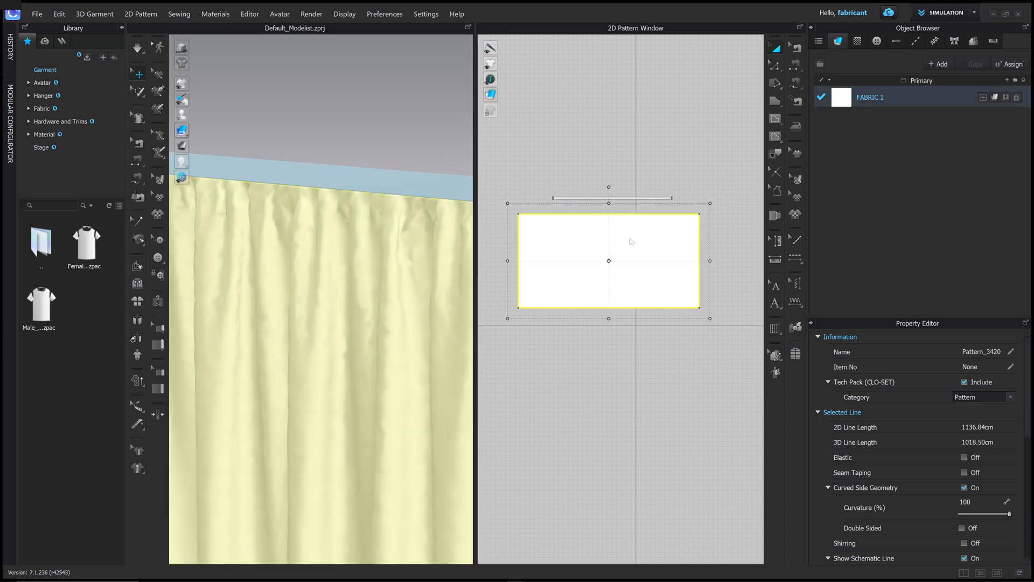
# - Open the colour settings of FABRIC 1 and move the colour dialog higher to uncover more of the curtain
pyautogui.click(209, 146)
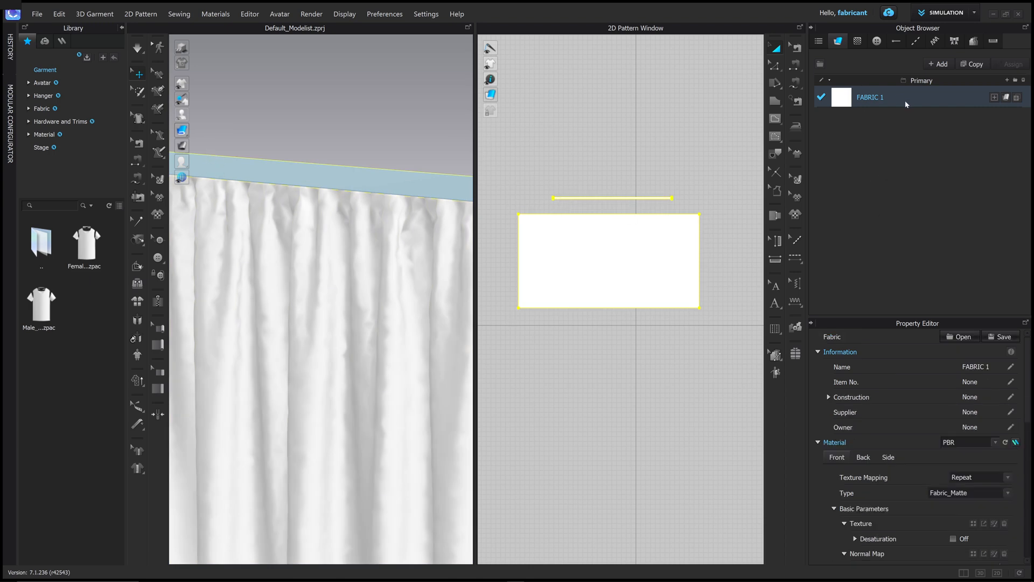
pyautogui.scroll(-10, 906, 453)
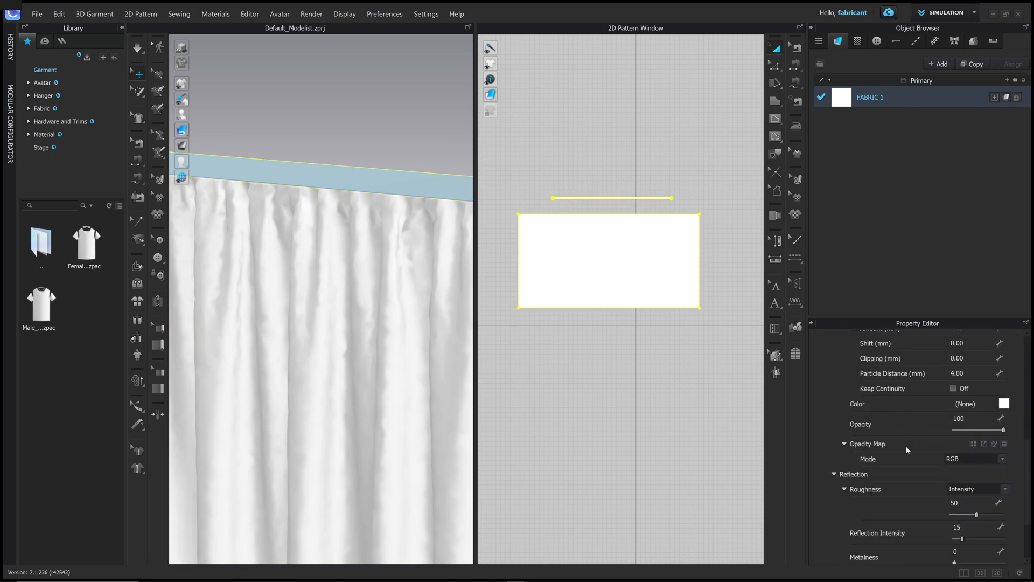
pyautogui.scroll(2, 908, 450)
pyautogui.scroll(-2, 871, 468)
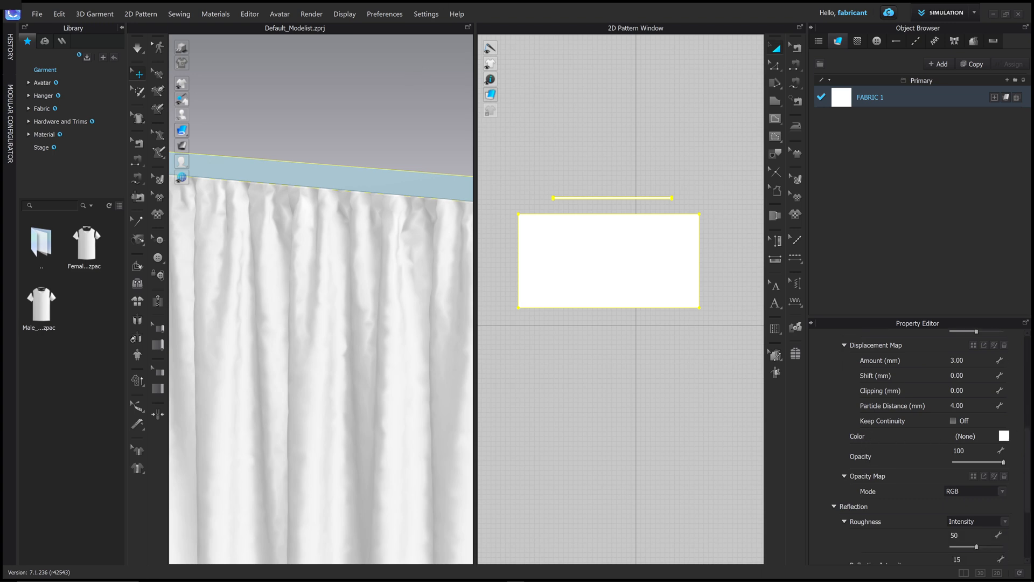
pyautogui.scroll(-5, 889, 431)
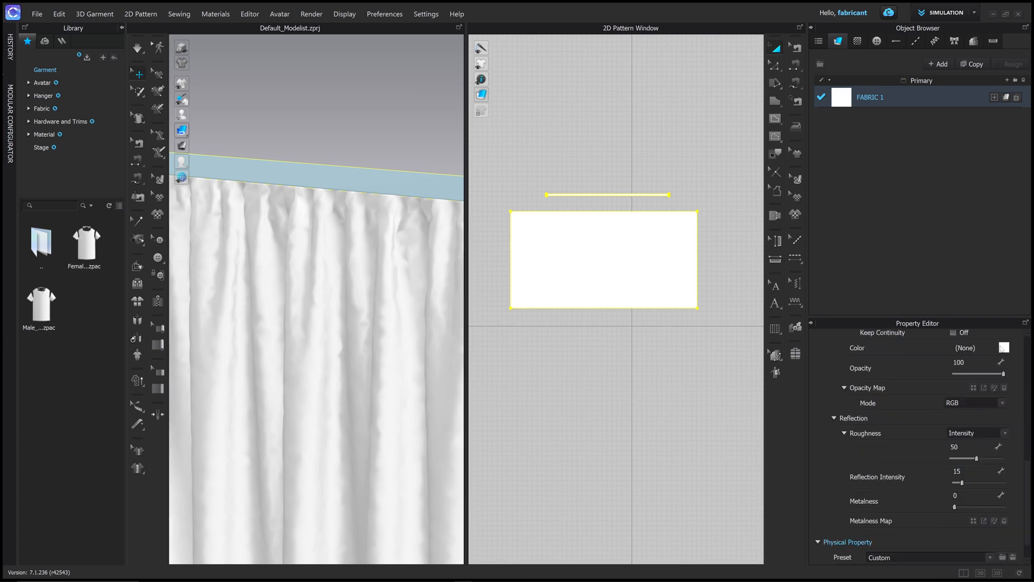
pyautogui.click(1003, 348)
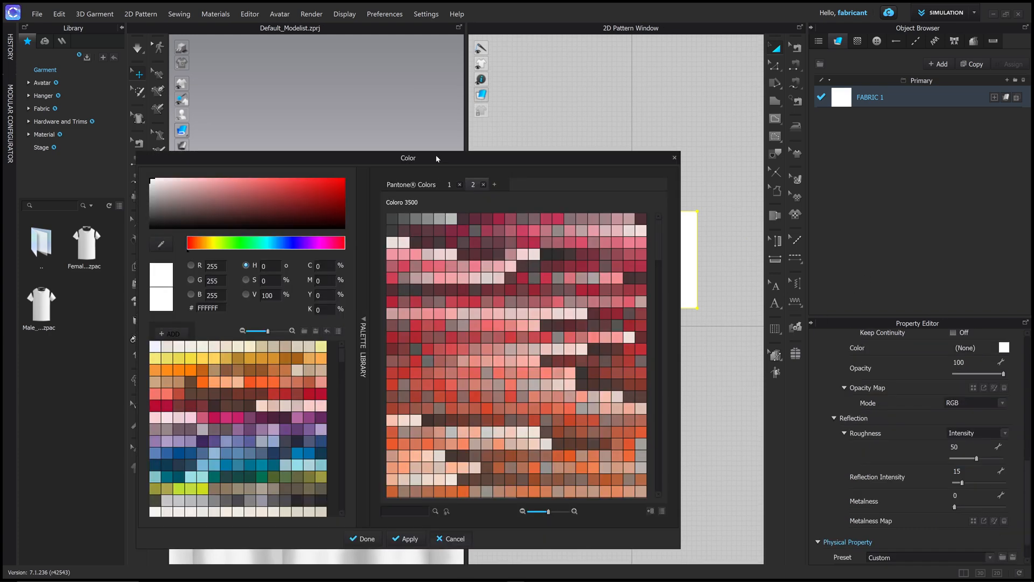
pyautogui.moveTo(435, 154); pyautogui.dragTo(515, 84)
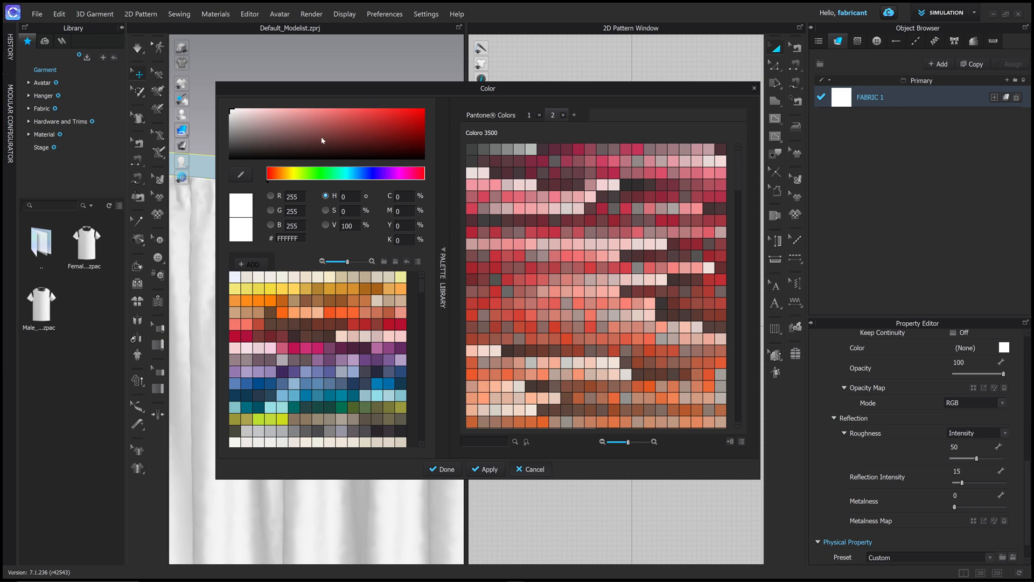
# - Try a salmon orange and a dark green (#214C20) as the fabric colour, shifting the colour dialog clear of the curtain
pyautogui.moveTo(322, 139)
pyautogui.mouseDown()
pyautogui.moveTo(387, 116)
pyautogui.moveTo(324, 113)
pyautogui.mouseUp()
pyautogui.click(342, 312)
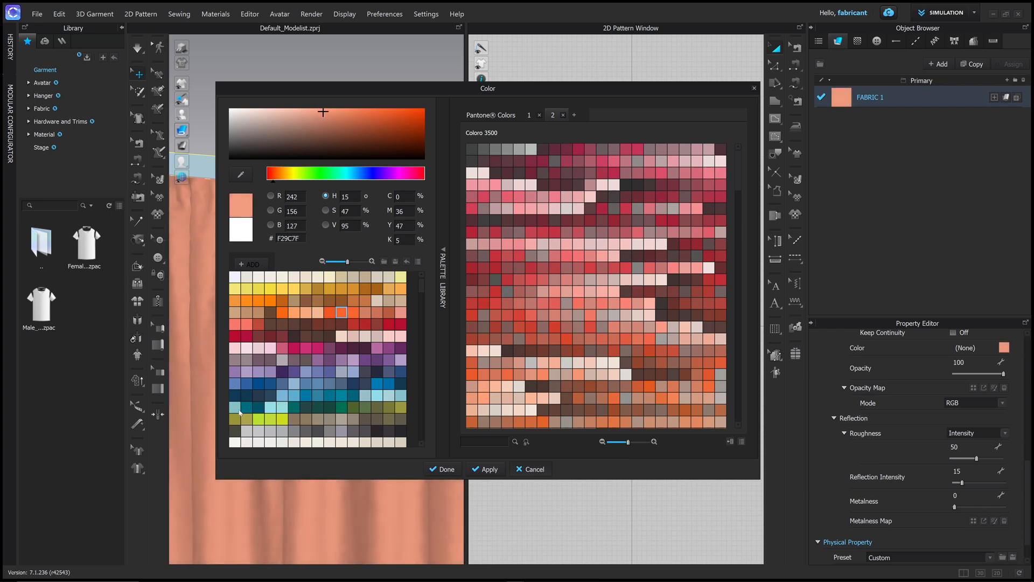
pyautogui.click(273, 412)
pyautogui.moveTo(380, 88); pyautogui.dragTo(566, 82)
pyautogui.moveTo(483, 113)
pyautogui.mouseDown()
pyautogui.moveTo(453, 106)
pyautogui.moveTo(515, 120)
pyautogui.mouseUp()
pyautogui.moveTo(531, 177); pyautogui.dragTo(505, 171)
pyautogui.click(530, 138)
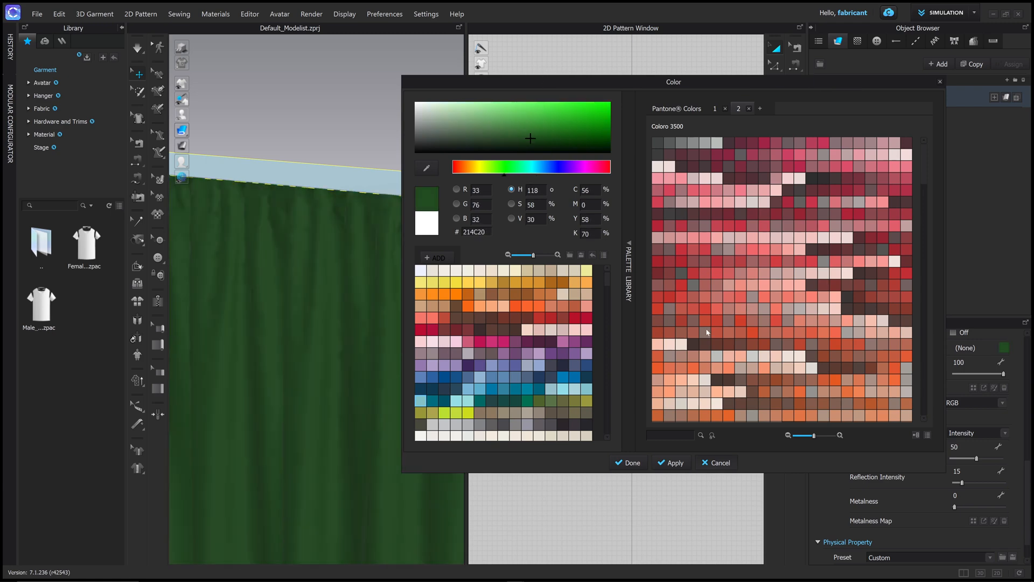
# - Try Lemon Icing, settle on the Sweet Corn swatch (#F0EAD6) as the fabric colour, and apply it
pyautogui.click(516, 270)
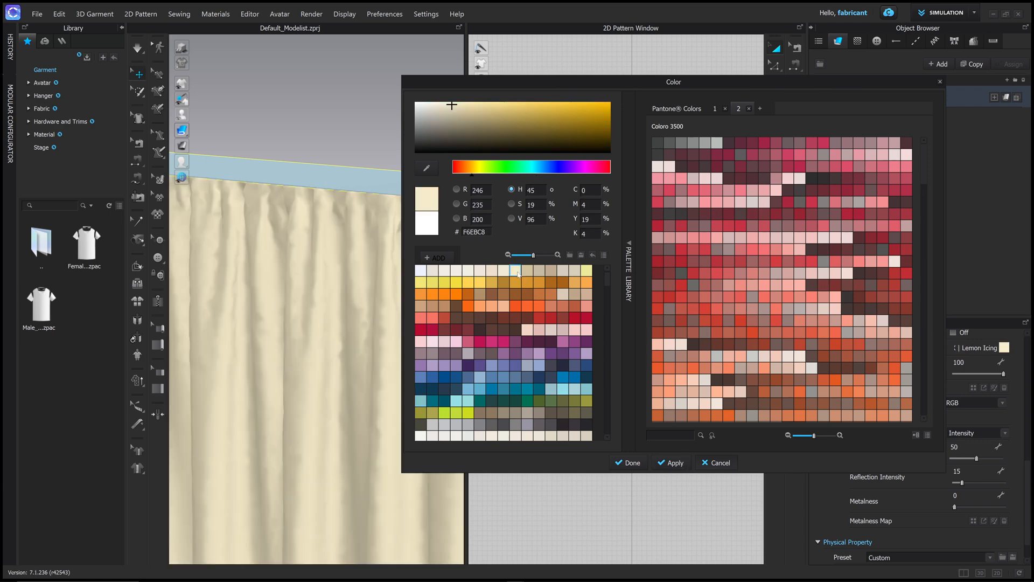
pyautogui.click(502, 272)
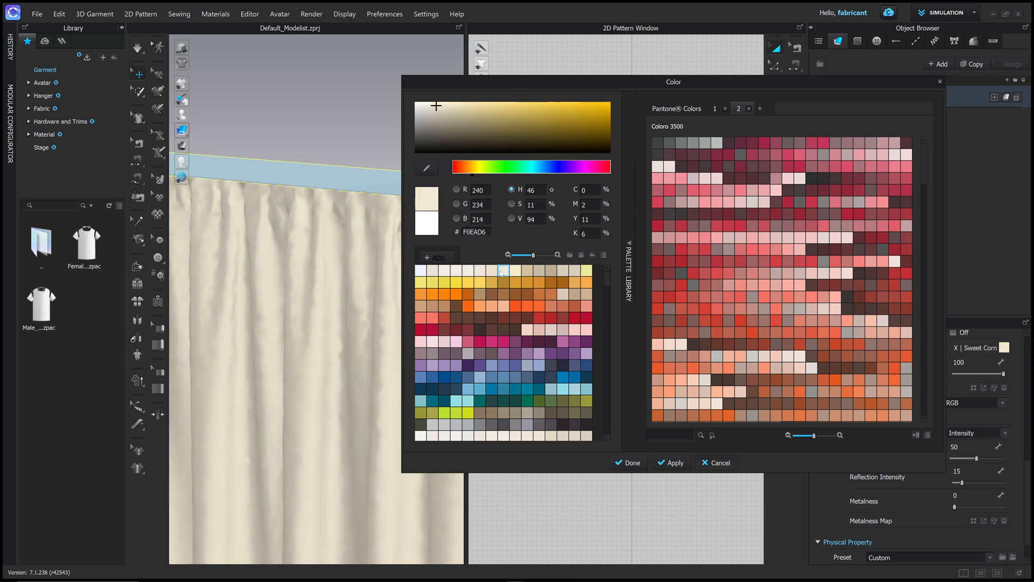
pyautogui.click(632, 464)
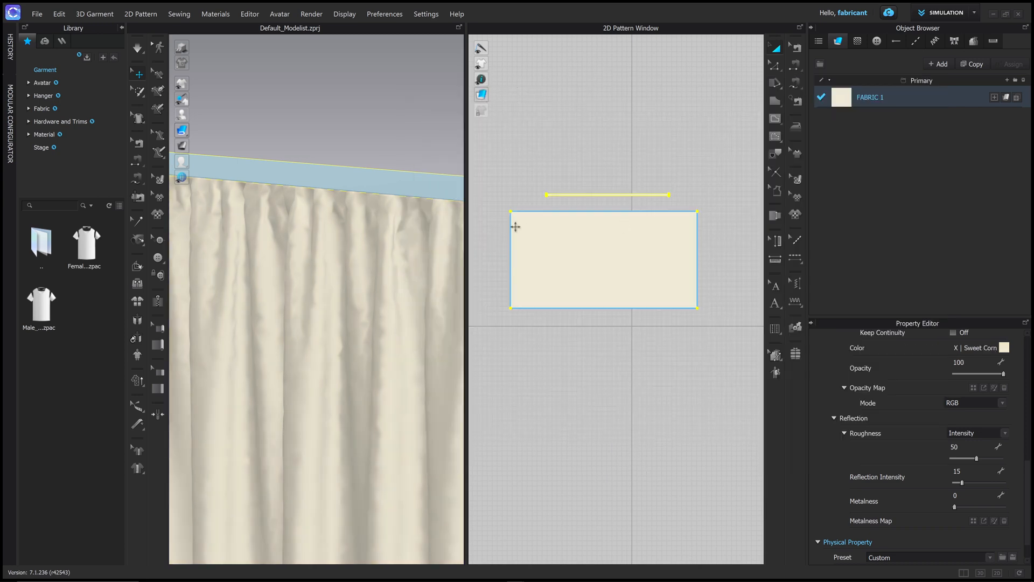
# - Turn to the back of the curtain and switch the 3D garment display to the thick textured surface
pyautogui.scroll(3, 416, 224)
pyautogui.scroll(-6, 396, 221)
pyautogui.scroll(5, 389, 221)
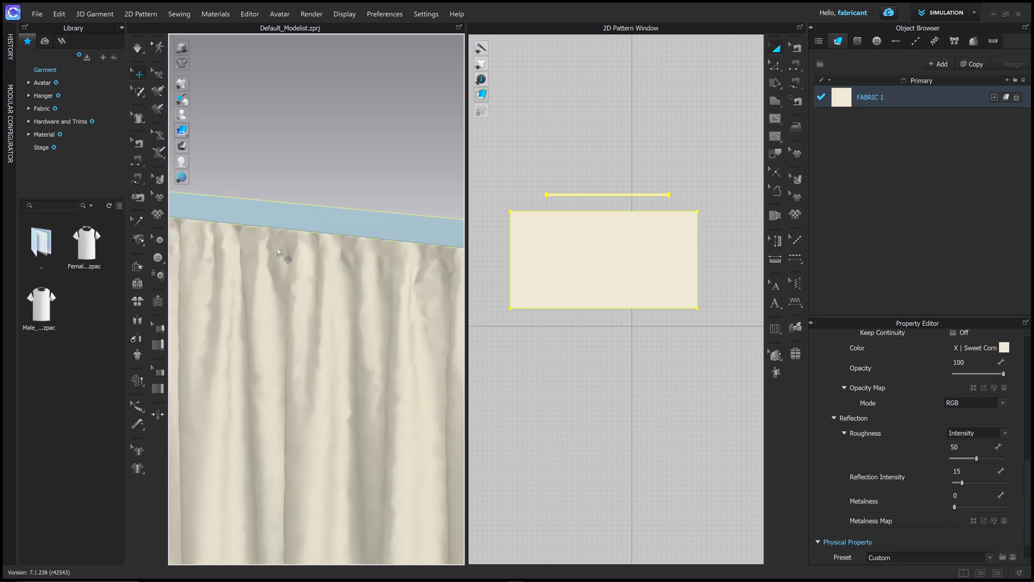
pyautogui.moveTo(183, 131)
pyautogui.moveTo(293, 224); pyautogui.dragTo(356, 144, button='right')
pyautogui.scroll(-5, 374, 195)
pyautogui.moveTo(183, 132)
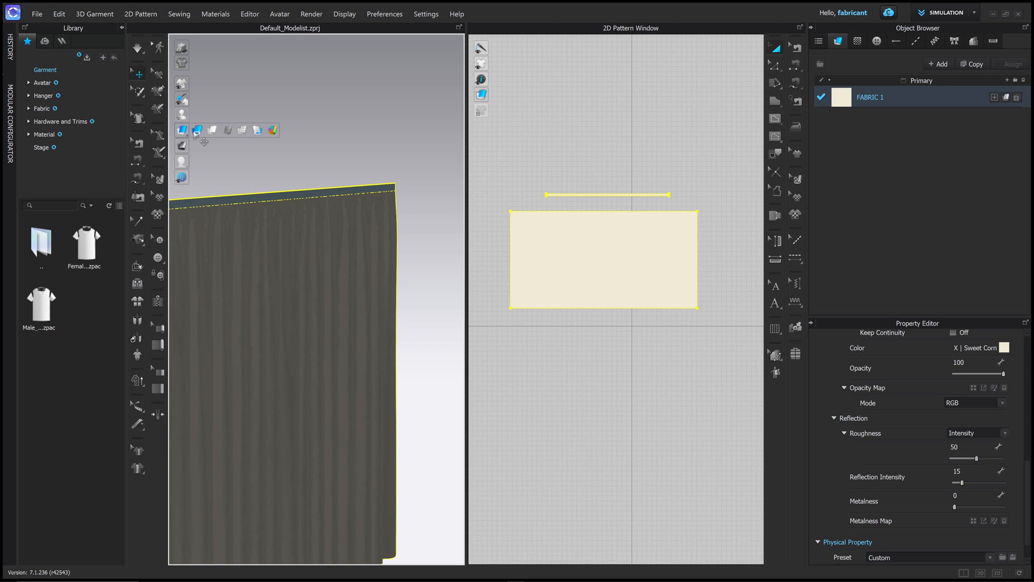
pyautogui.click(198, 130)
pyautogui.moveTo(399, 215); pyautogui.dragTo(334, 192, button='right')
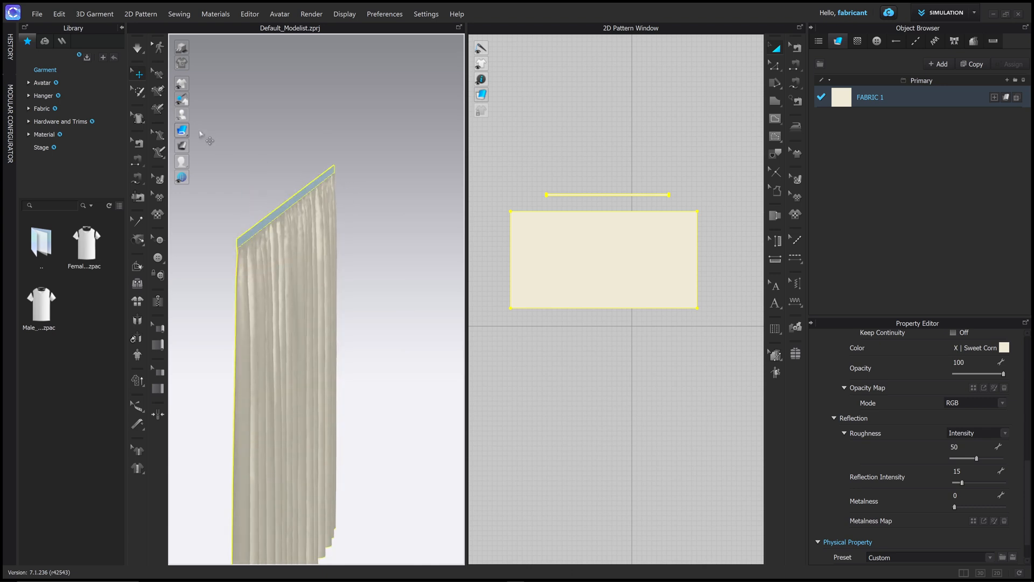
# - Return the 3D garment display to the plain textured surface and compare the front and back of the curtain
pyautogui.click(209, 132)
pyautogui.click(379, 159)
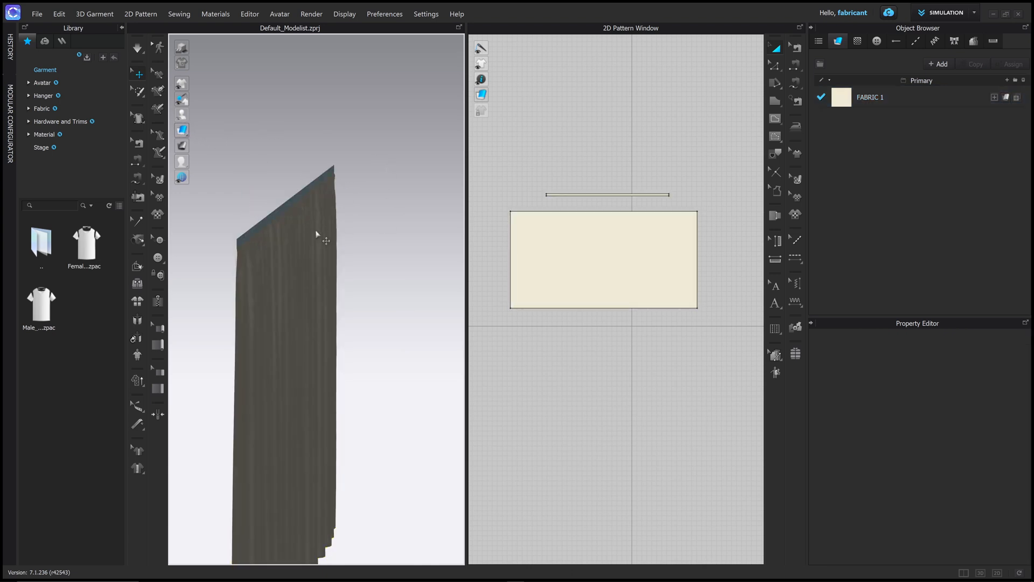
pyautogui.moveTo(316, 232); pyautogui.dragTo(291, 226, button='right')
pyautogui.click(315, 230)
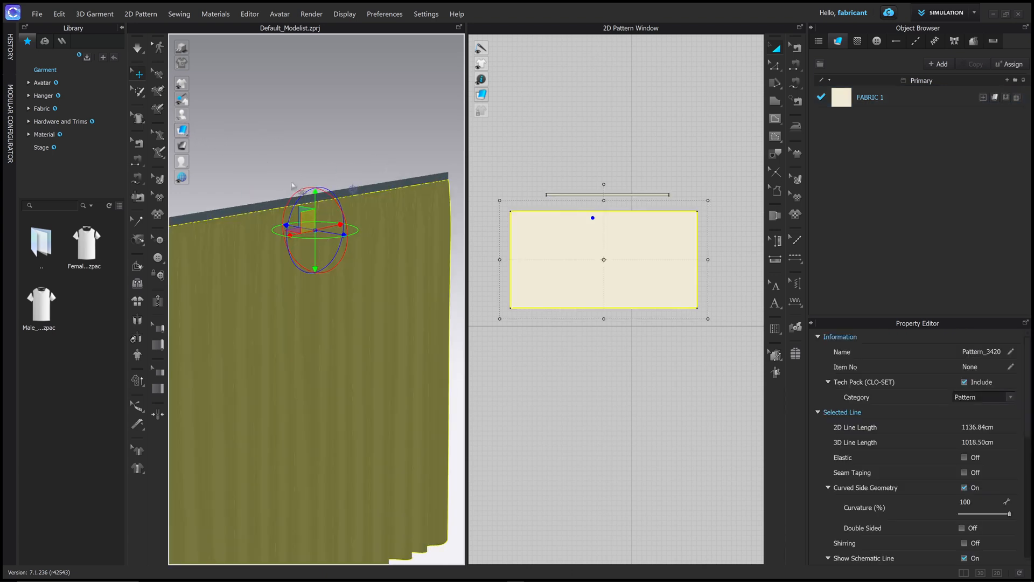
pyautogui.moveTo(293, 186); pyautogui.dragTo(346, 203, button='right')
pyautogui.click(399, 180)
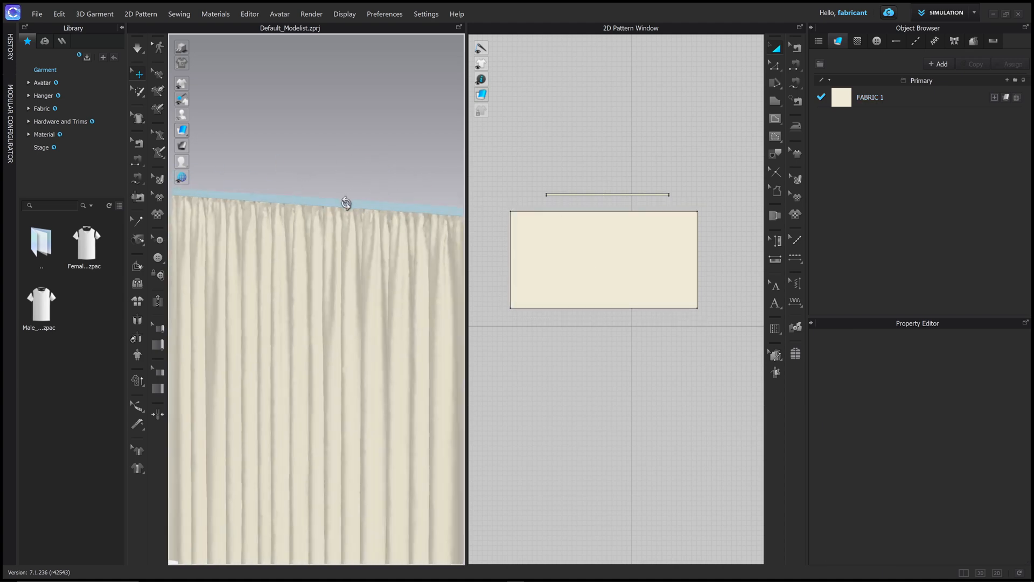
pyautogui.moveTo(282, 154); pyautogui.dragTo(258, 156, button='right')
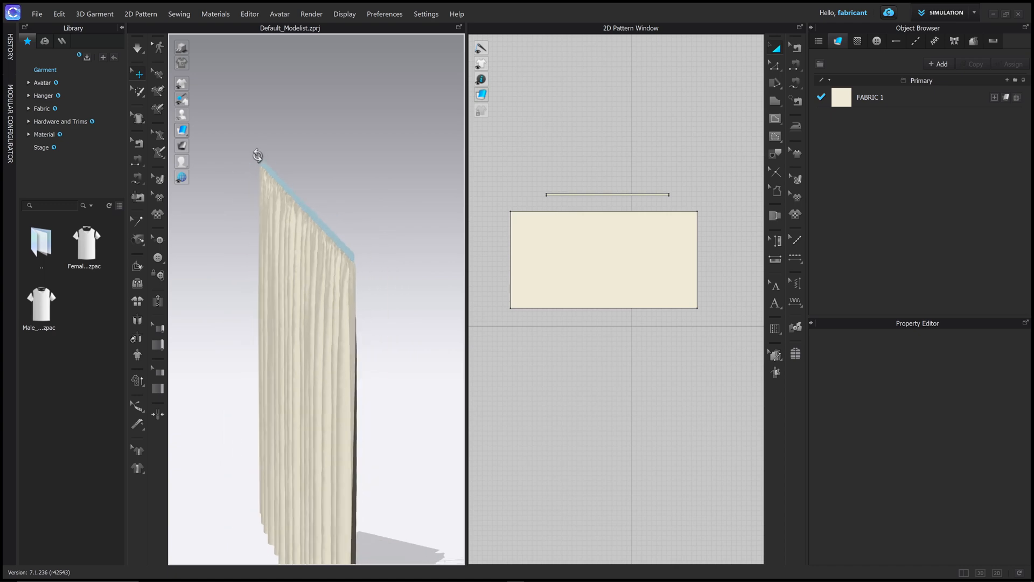
pyautogui.rightClick(296, 221)
pyautogui.click(293, 219)
pyautogui.click(360, 209)
pyautogui.moveTo(360, 209); pyautogui.dragTo(337, 201, button='right')
pyautogui.moveTo(186, 129)
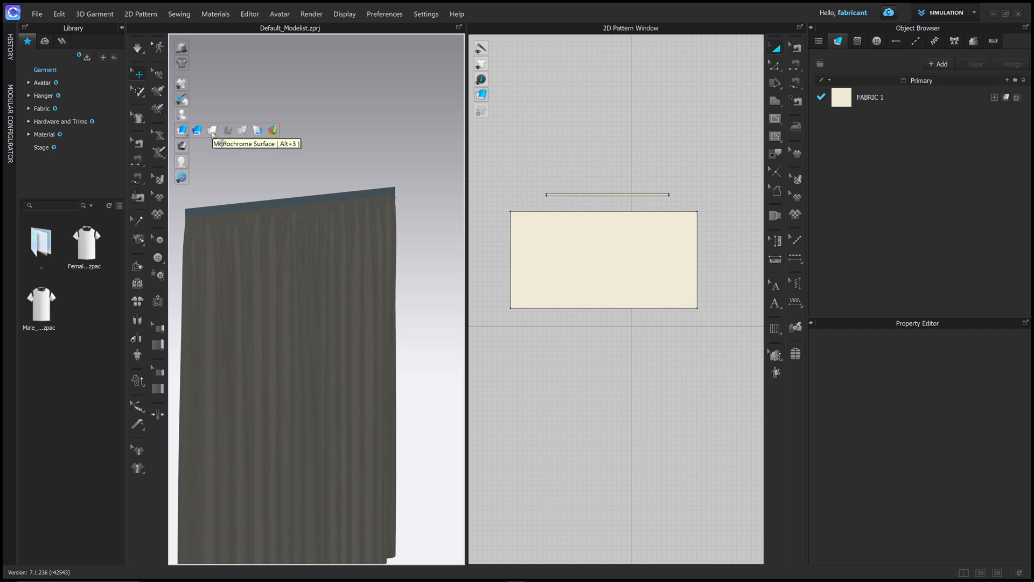
# - Switch the 3D garment display to Monochrome Surface and view the front of the curtain
pyautogui.click(214, 131)
pyautogui.moveTo(254, 173); pyautogui.dragTo(227, 146, button='right')
pyautogui.moveTo(181, 130)
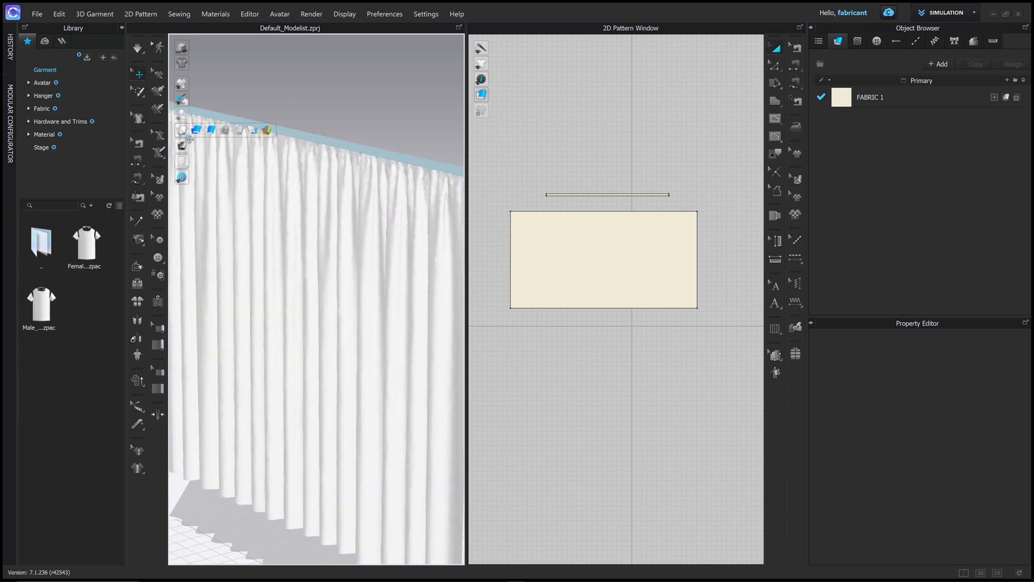
# - Switch the 3D garment display to mesh and look closely at the upper part of the curtain
pyautogui.click(251, 140)
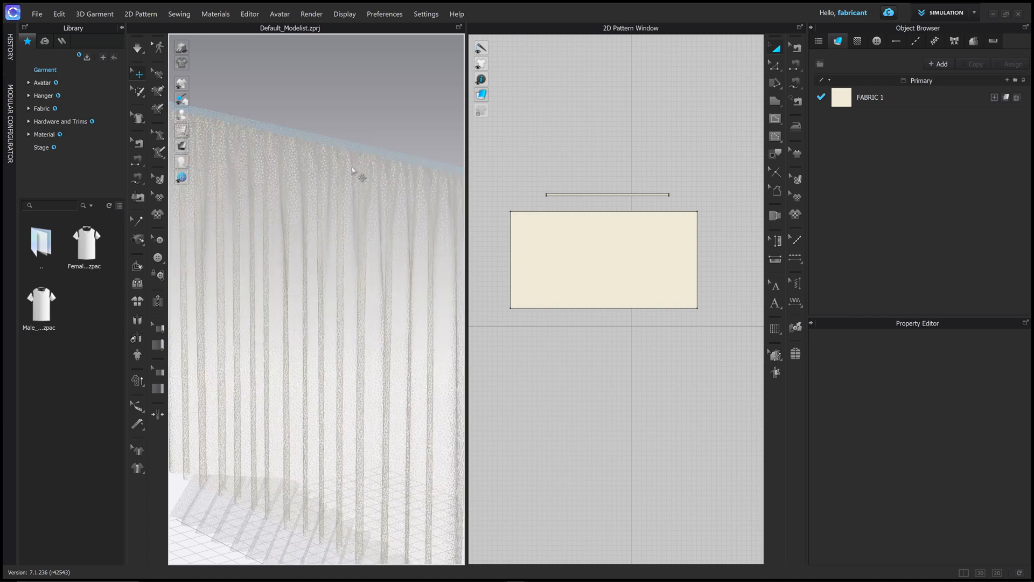
pyautogui.moveTo(363, 177); pyautogui.dragTo(381, 178, button='right')
pyautogui.scroll(5, 362, 170)
pyautogui.moveTo(361, 170); pyautogui.dragTo(297, 361, button='middle')
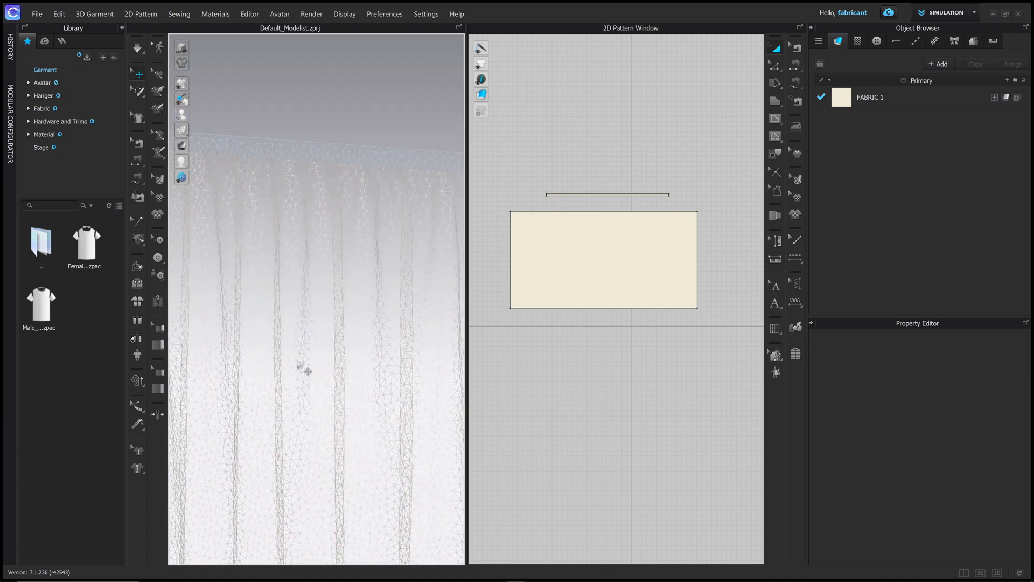
pyautogui.scroll(2, 325, 210)
pyautogui.moveTo(326, 210); pyautogui.dragTo(362, 203, button='right')
pyautogui.scroll(-1, 365, 205)
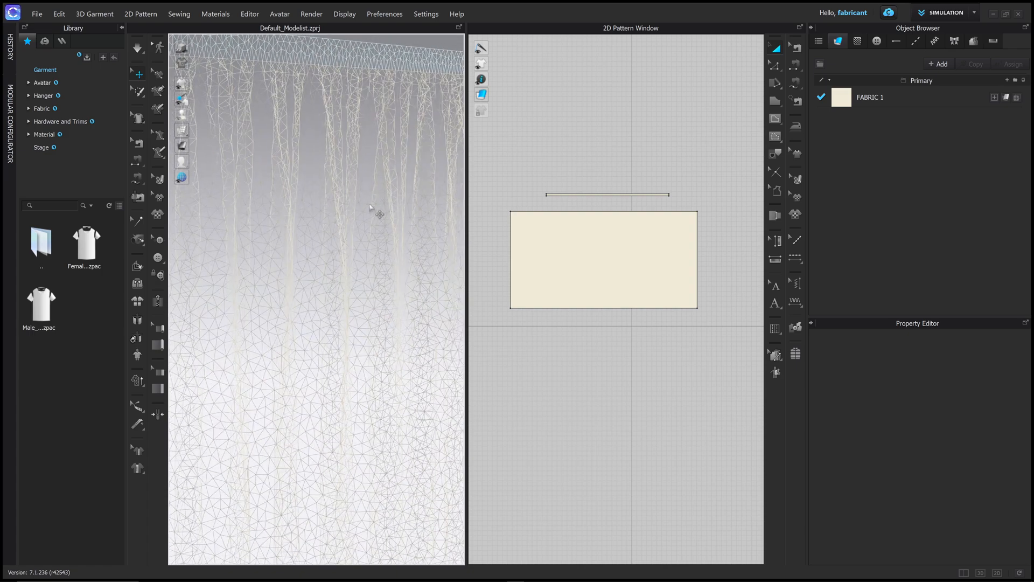
# - Examine the triangular mesh of the frozen strip and the gathered panel up close along their seam
pyautogui.scroll(2, 364, 194)
pyautogui.scroll(-2, 379, 203)
pyautogui.scroll(3, 371, 195)
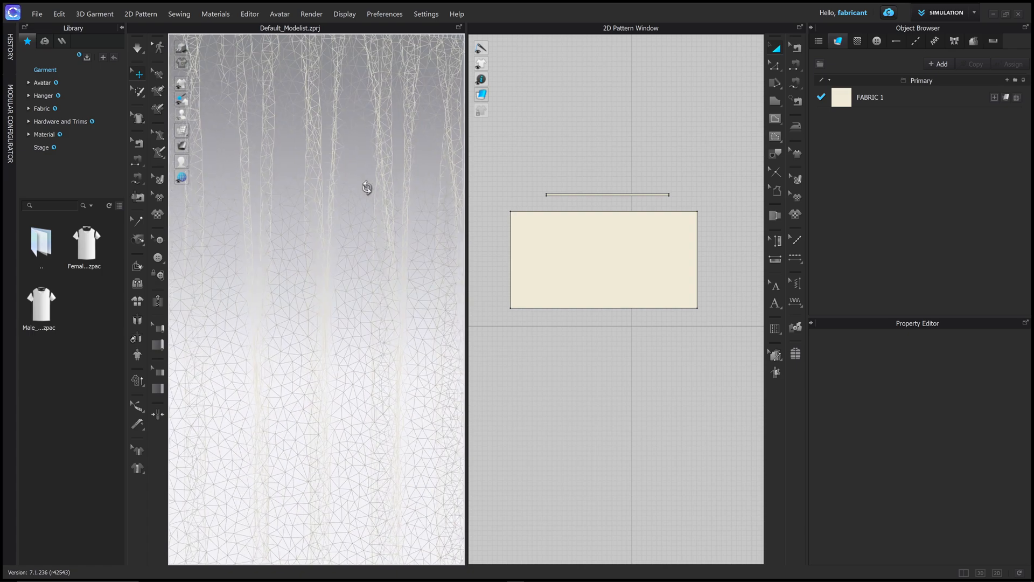
pyautogui.moveTo(367, 189); pyautogui.dragTo(369, 240, button='middle')
pyautogui.moveTo(371, 105); pyautogui.dragTo(352, 227, button='middle')
pyautogui.scroll(-1, 351, 223)
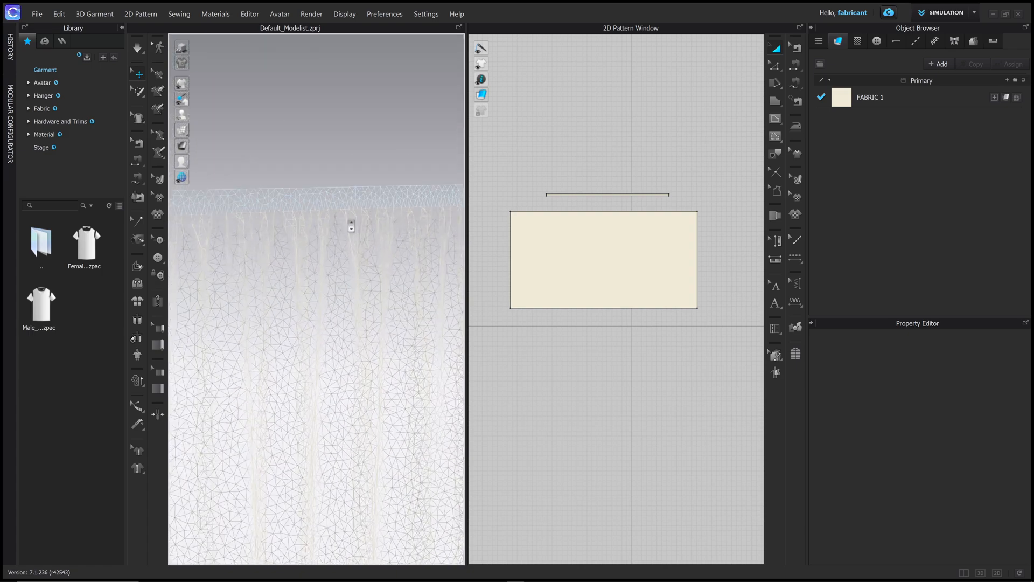
pyautogui.scroll(3, 323, 151)
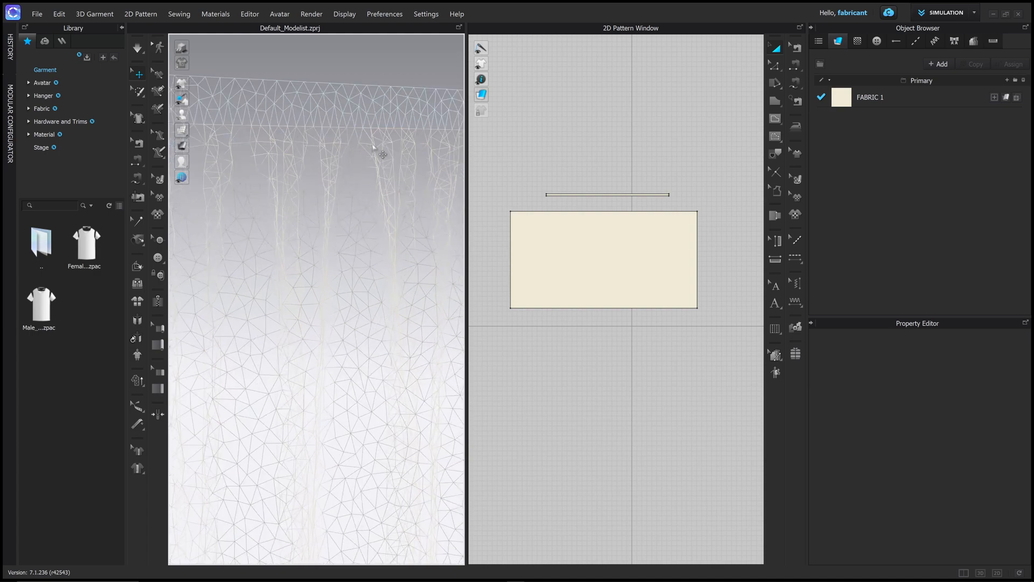
pyautogui.moveTo(406, 149); pyautogui.dragTo(409, 150, button='right')
pyautogui.scroll(-2, 394, 156)
pyautogui.scroll(3, 389, 161)
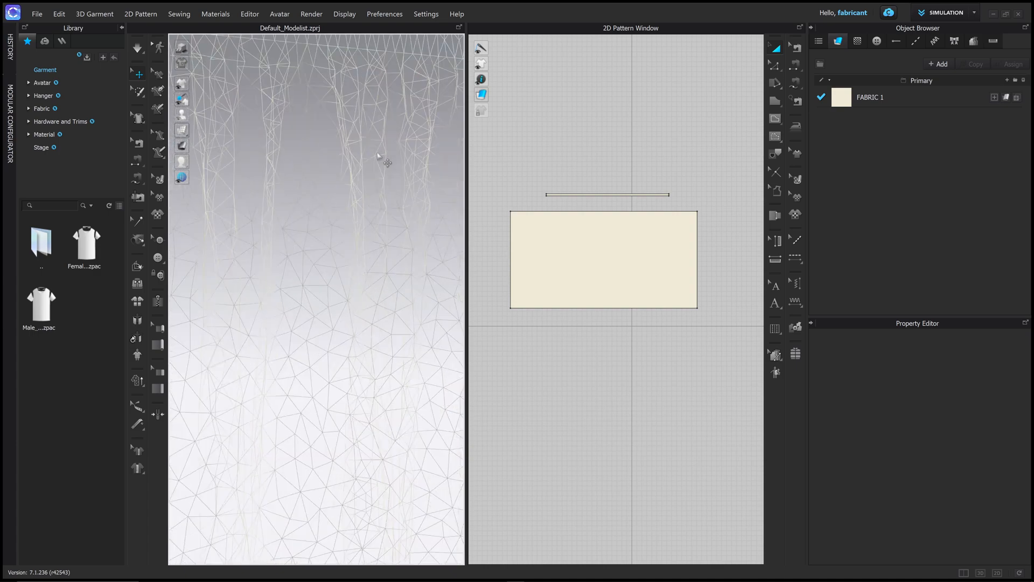
pyautogui.moveTo(359, 103); pyautogui.dragTo(340, 186, button='middle')
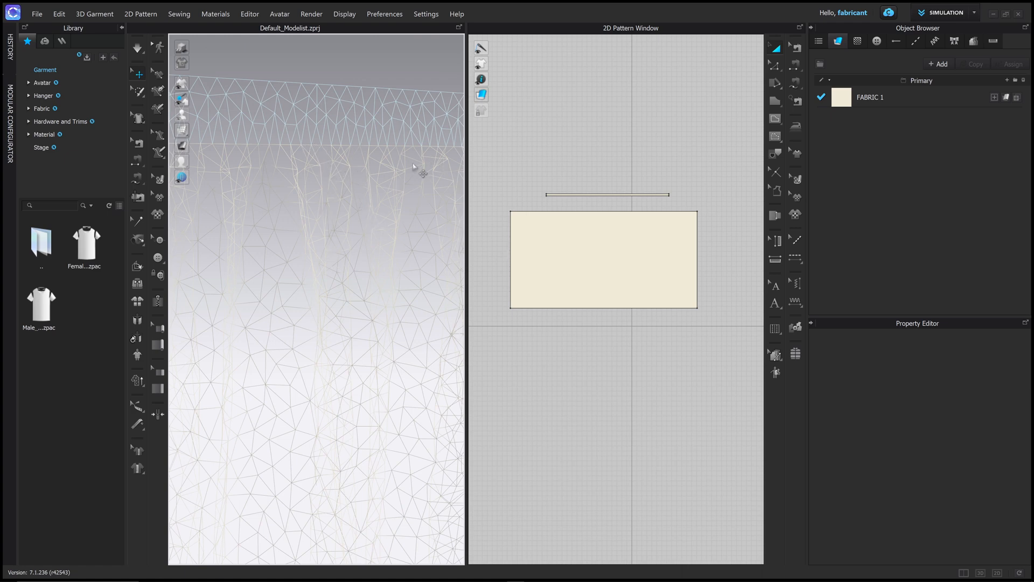
# - Set the colour of FABRIC 1 to a dark grey so that the mesh lines stand out
pyautogui.click(884, 97)
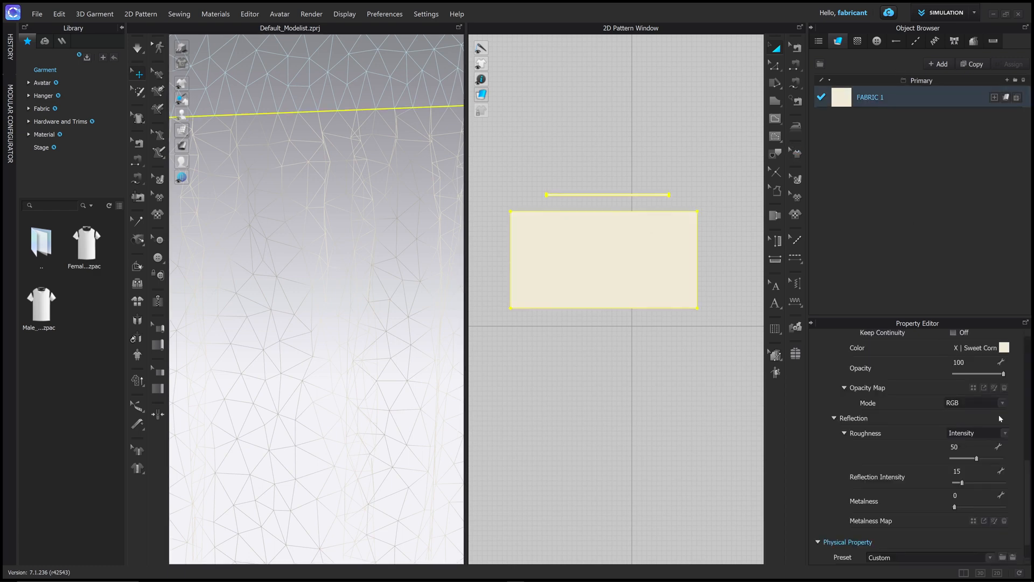
pyautogui.click(1005, 347)
pyautogui.moveTo(429, 133); pyautogui.dragTo(420, 139)
pyautogui.click(639, 464)
pyautogui.moveTo(431, 228); pyautogui.dragTo(343, 218, button='right')
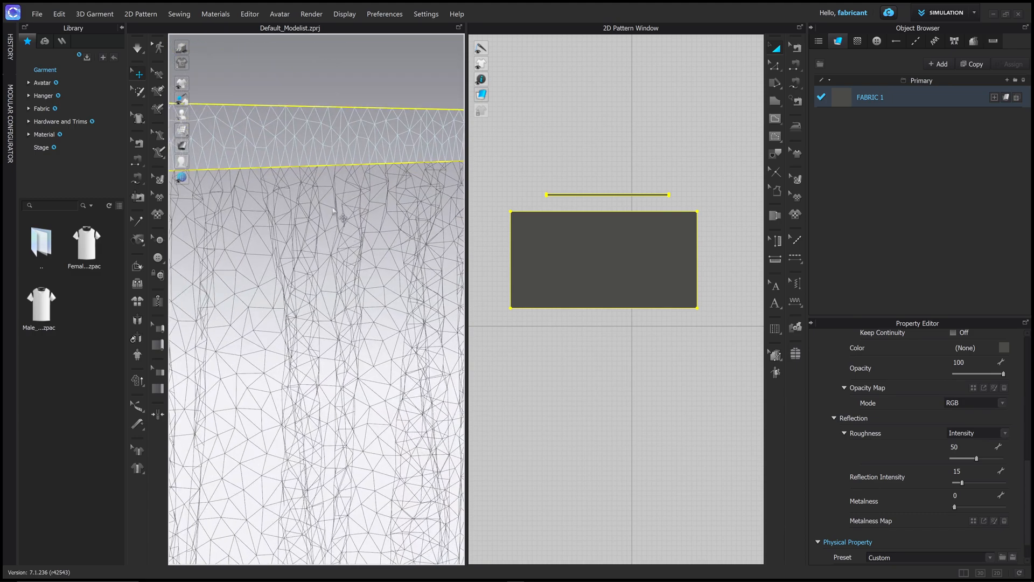
# - Select the curtain panel in the 3D window and inspect its mesh below the frozen strip
pyautogui.click(404, 167)
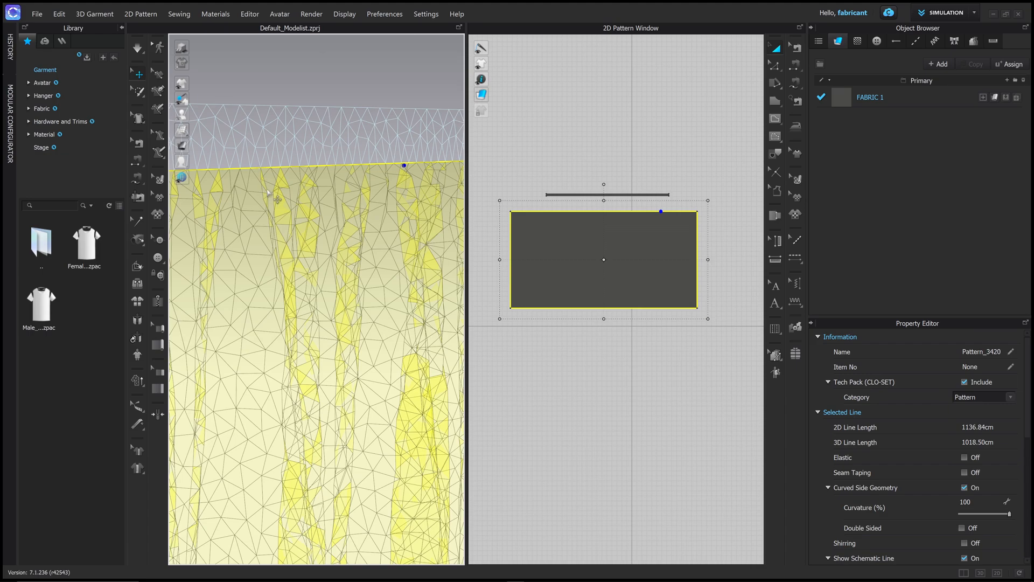
pyautogui.moveTo(308, 207); pyautogui.dragTo(337, 225, button='right')
pyautogui.scroll(3, 361, 236)
pyautogui.scroll(-5, 364, 236)
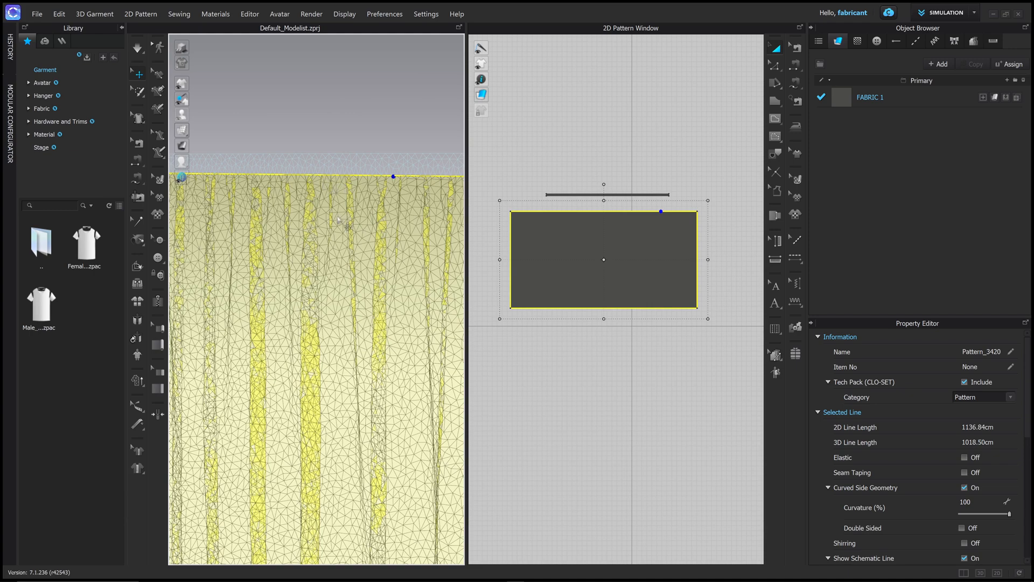
pyautogui.scroll(-2, 329, 287)
pyautogui.scroll(4, 338, 293)
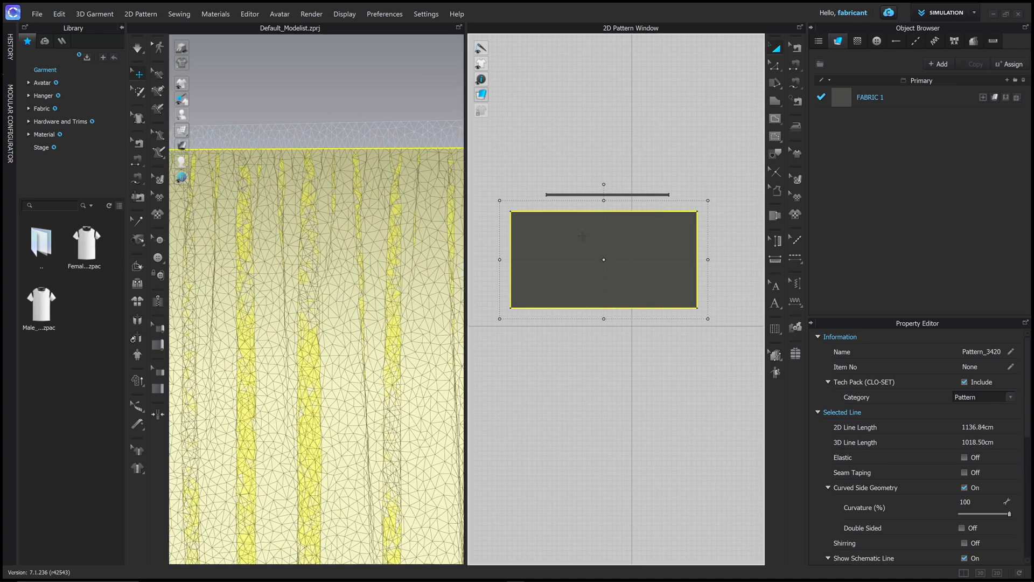
# - Set the particle distance of the curtain panel to 10 mm
pyautogui.moveTo(888, 317); pyautogui.dragTo(861, 182)
pyautogui.moveTo(609, 246); pyautogui.dragTo(634, 249)
pyautogui.scroll(-4, 929, 367)
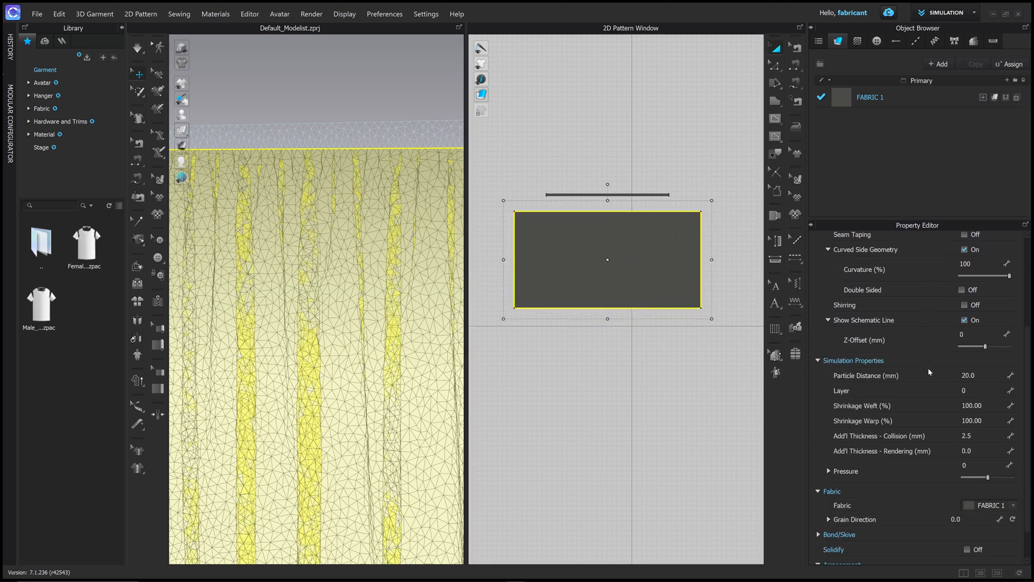
pyautogui.scroll(-1, 879, 367)
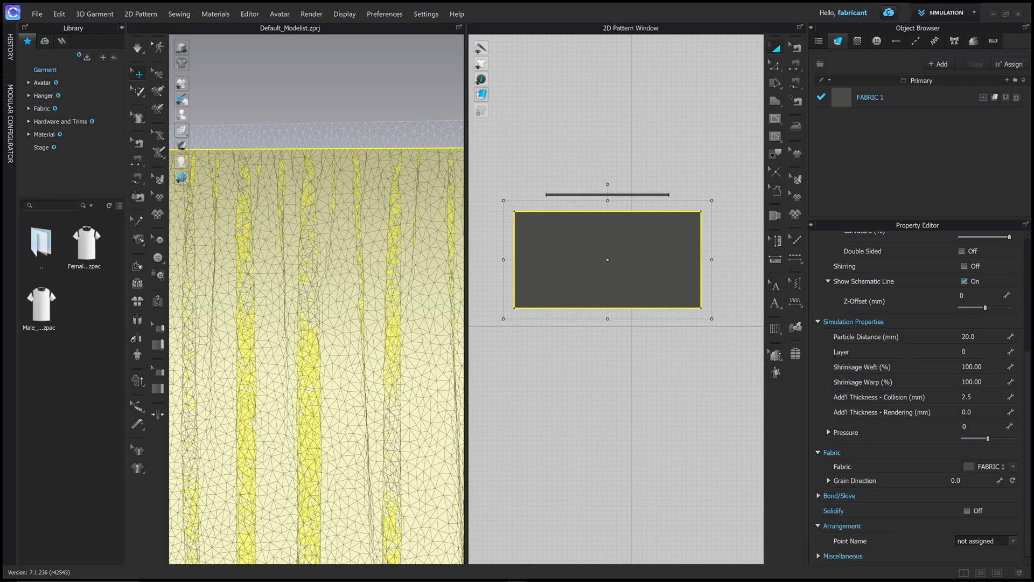
pyautogui.click(969, 337)
pyautogui.scroll(4, 272, 316)
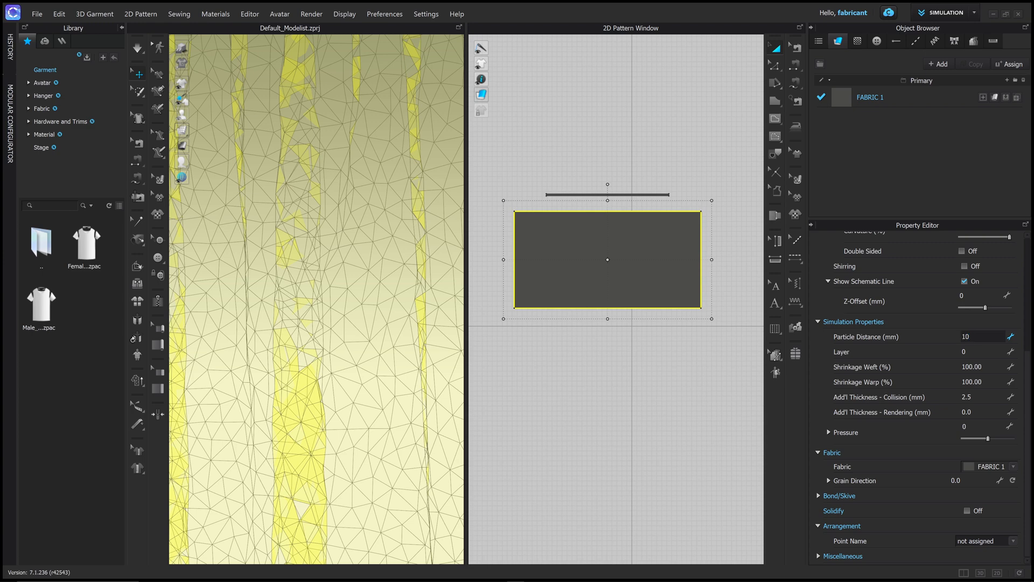
pyautogui.press('Return')
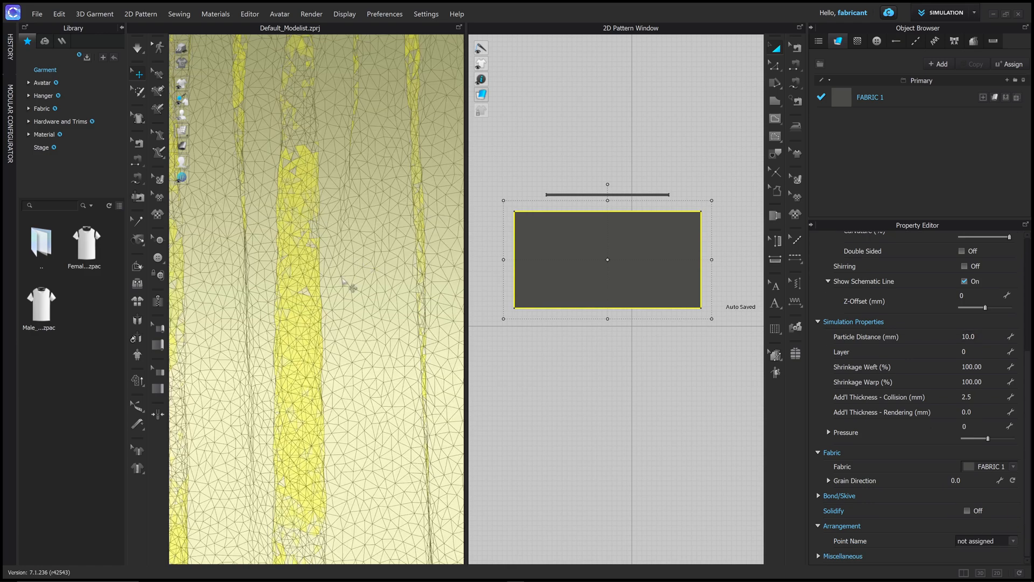
# - Change the 3D garment display from mesh to Thick Textured Surface and deselect the curtain panel
pyautogui.moveTo(322, 242); pyautogui.dragTo(330, 243, button='right')
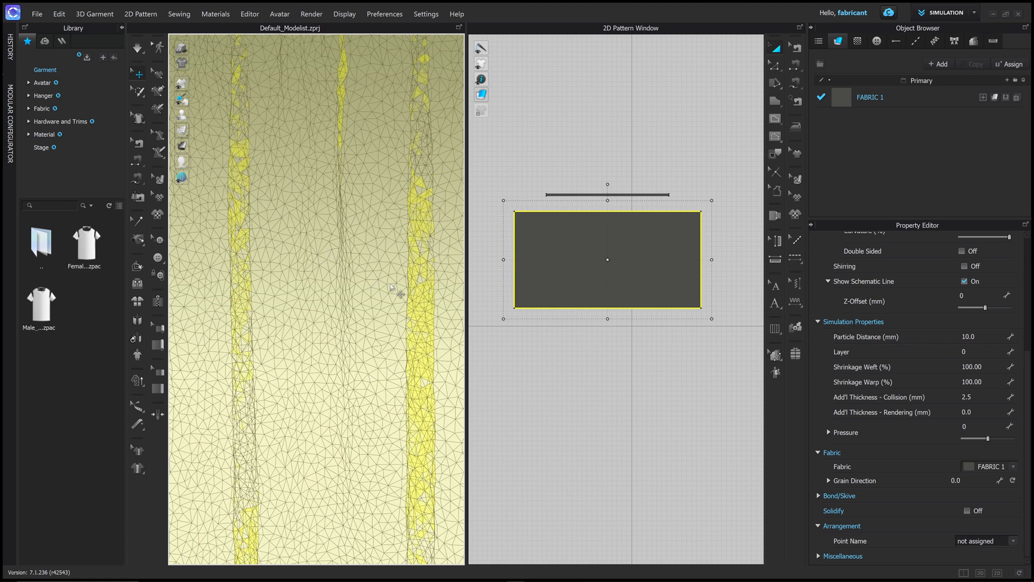
pyautogui.moveTo(377, 280)
pyautogui.mouseDown(button='middle')
pyautogui.moveTo(358, 312)
pyautogui.moveTo(343, 388)
pyautogui.mouseUp(button='middle')
pyautogui.moveTo(371, 272); pyautogui.dragTo(364, 350, button='middle')
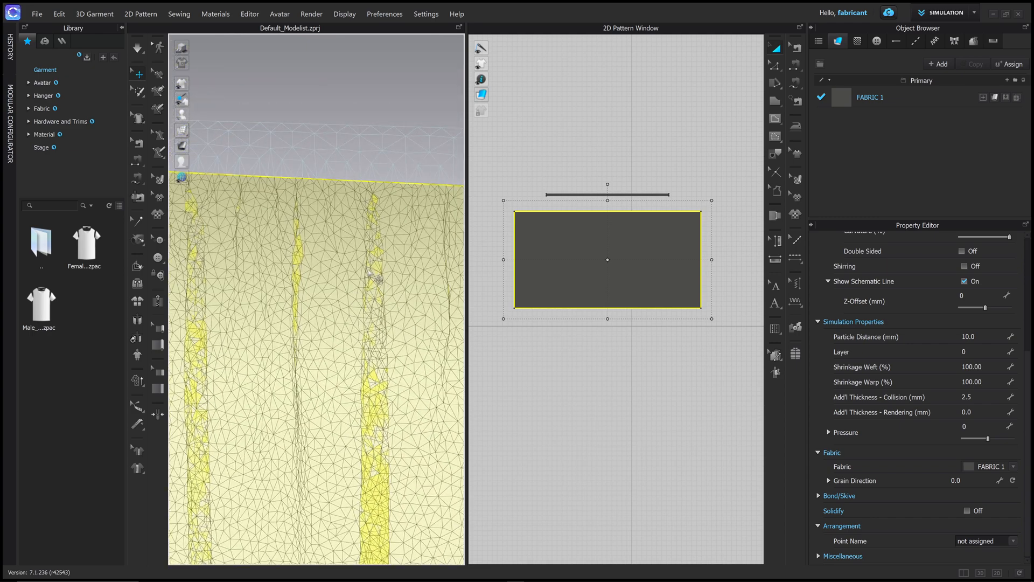
pyautogui.moveTo(183, 131)
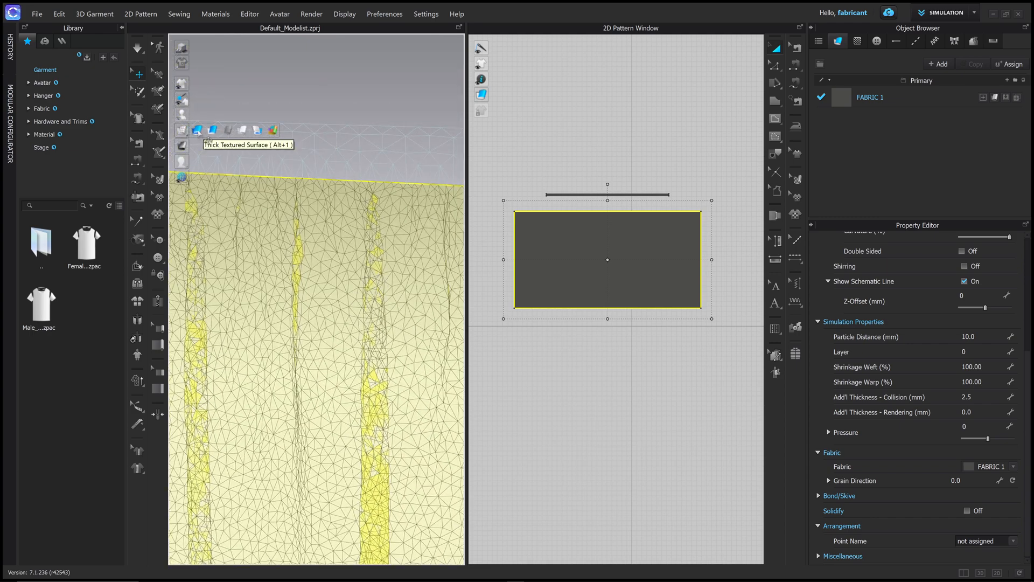
pyautogui.click(198, 131)
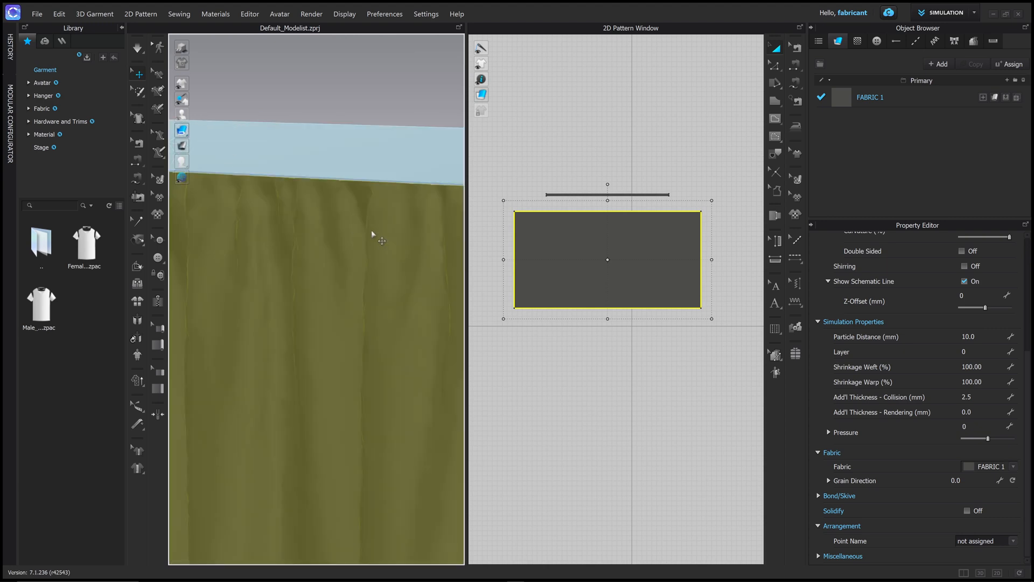
pyautogui.scroll(2, 370, 231)
pyautogui.scroll(-2, 370, 231)
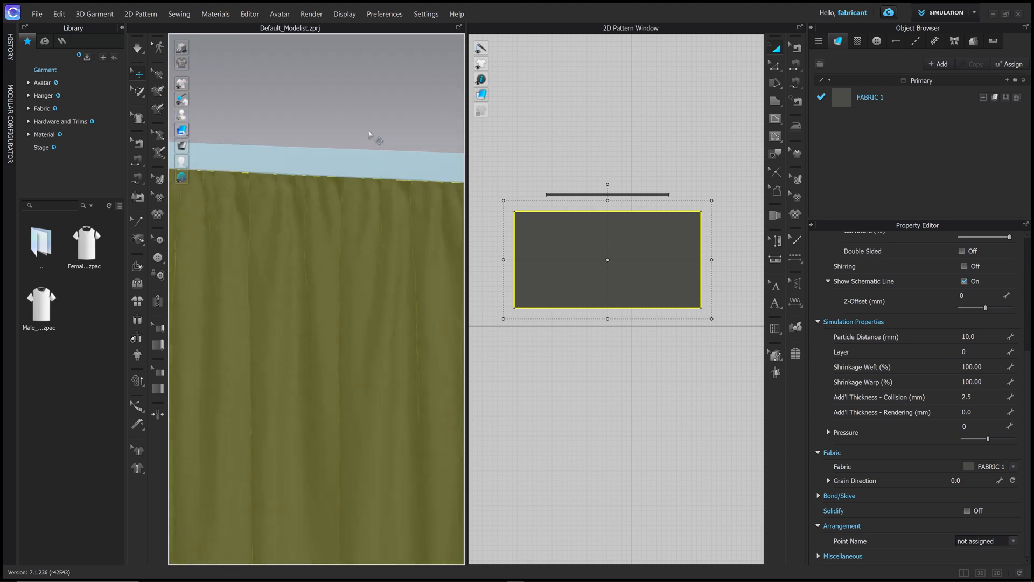
pyautogui.click(377, 138)
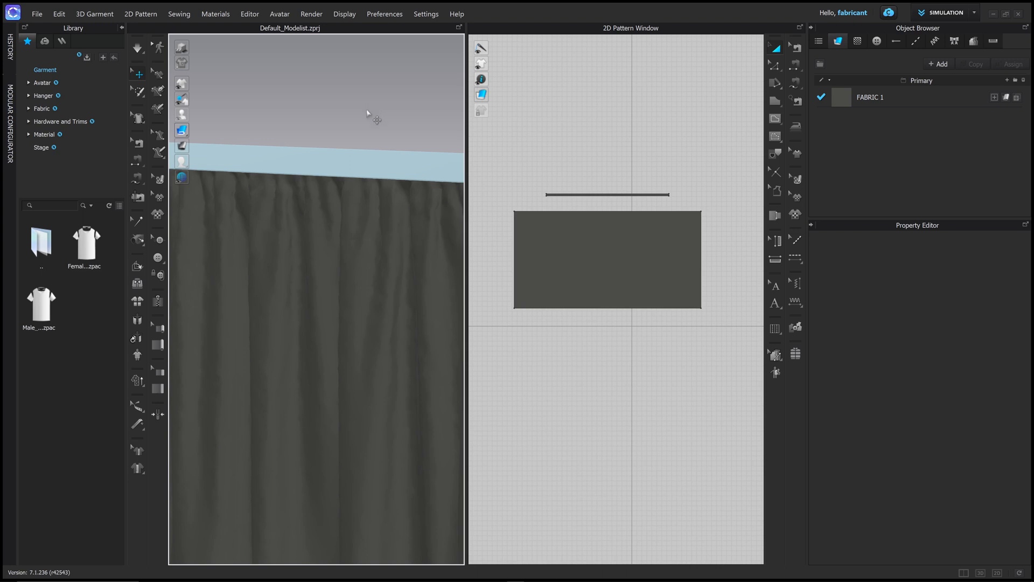
# - Run the simulation briefly to let the refined curtain settle, and stop it
pyautogui.press('q')
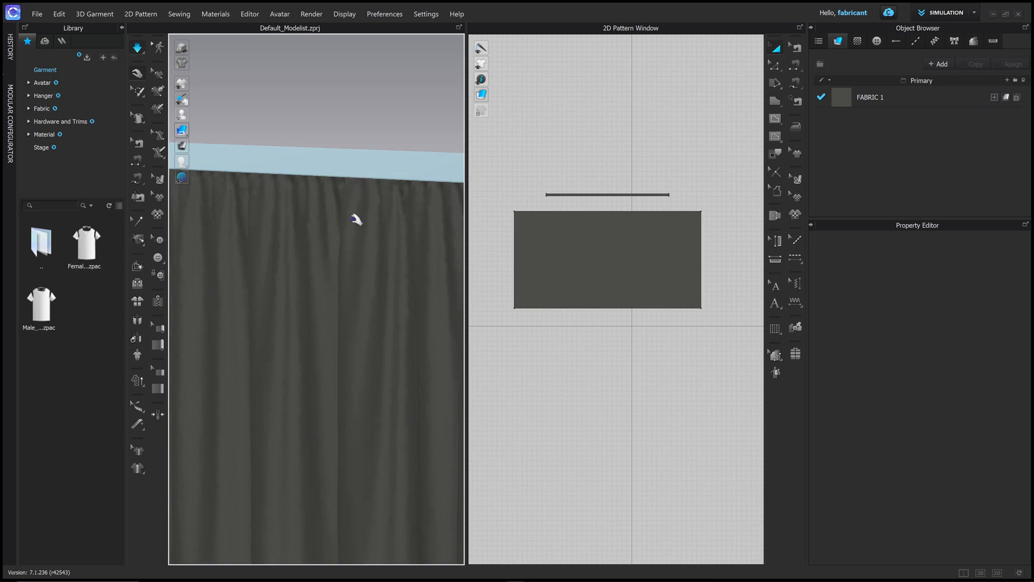
pyautogui.moveTo(322, 218); pyautogui.dragTo(399, 185, button='right')
pyautogui.press('space')
# - Examine the draped folds of the whole curtain from close up, from farther away and from different angles
pyautogui.moveTo(356, 234); pyautogui.dragTo(365, 173, button='middle')
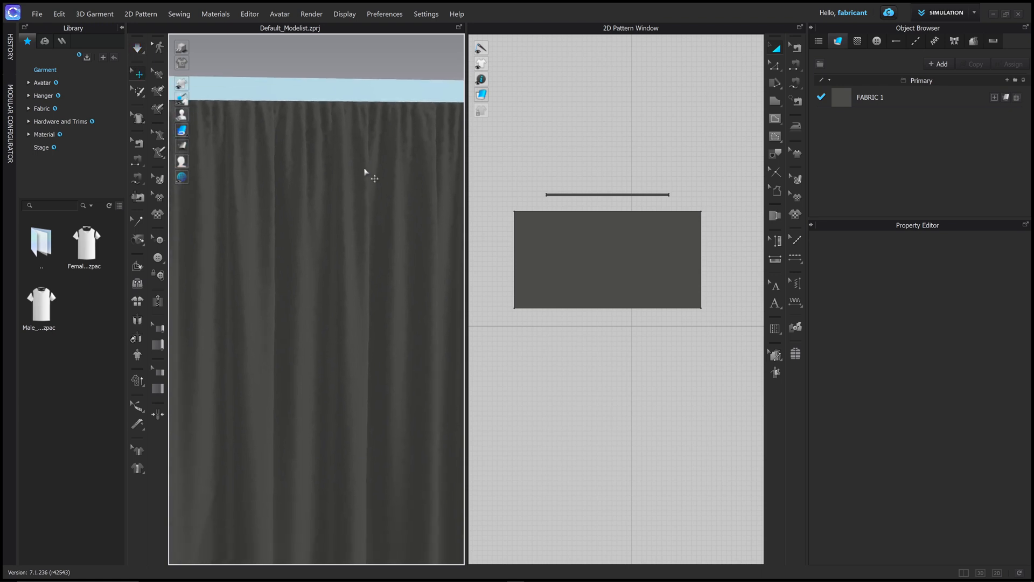
pyautogui.moveTo(365, 173); pyautogui.dragTo(342, 196, button='right')
pyautogui.scroll(3, 342, 197)
pyautogui.scroll(-3, 343, 197)
pyautogui.scroll(-4, 344, 199)
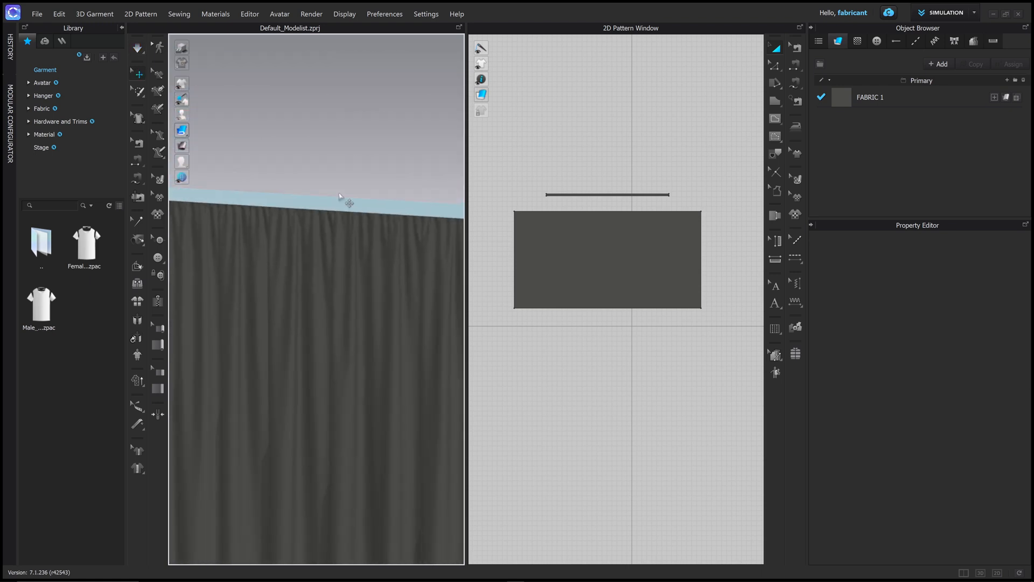
pyautogui.scroll(-2, 335, 170)
pyautogui.moveTo(342, 212); pyautogui.dragTo(358, 169, button='middle')
pyautogui.moveTo(358, 168); pyautogui.dragTo(413, 193, button='right')
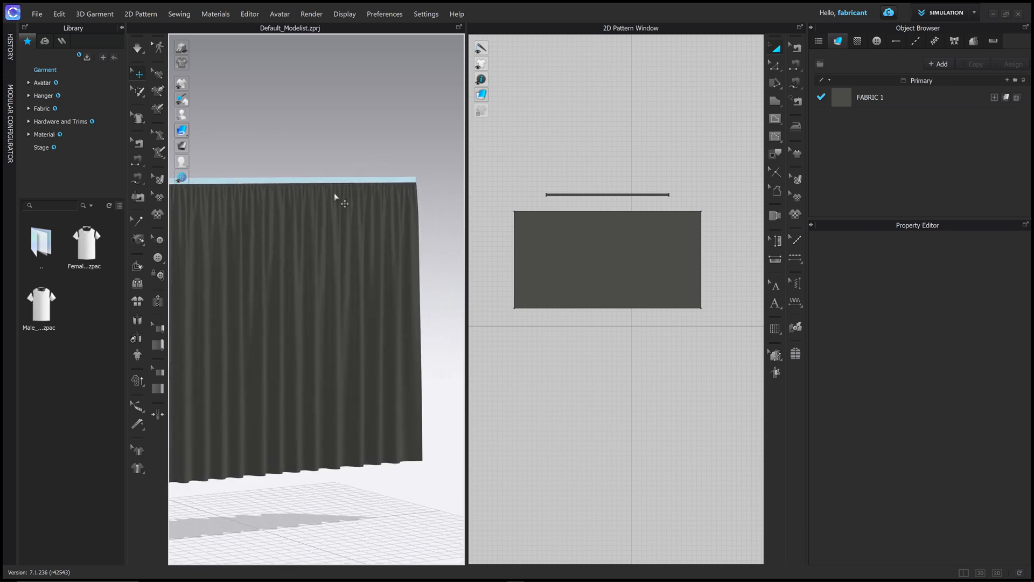
pyautogui.moveTo(338, 229); pyautogui.dragTo(374, 215, button='middle')
pyautogui.moveTo(374, 215); pyautogui.dragTo(313, 241, button='right')
# - Run the simulation, pull the curtain's lower right corner outward and stop with the fabric stretched sideways
pyautogui.press('space')
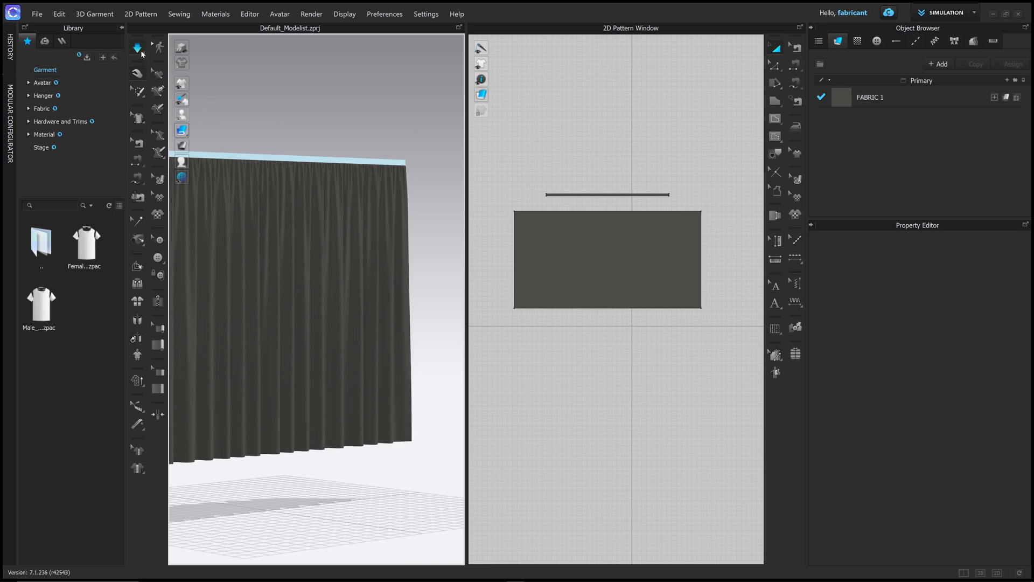
pyautogui.click(411, 432)
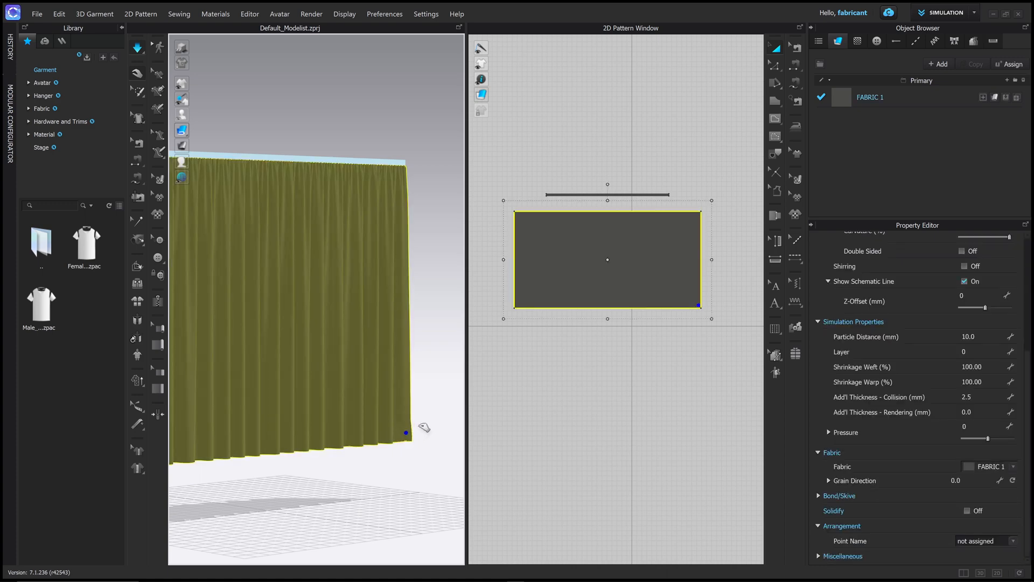
pyautogui.moveTo(436, 420); pyautogui.dragTo(447, 412)
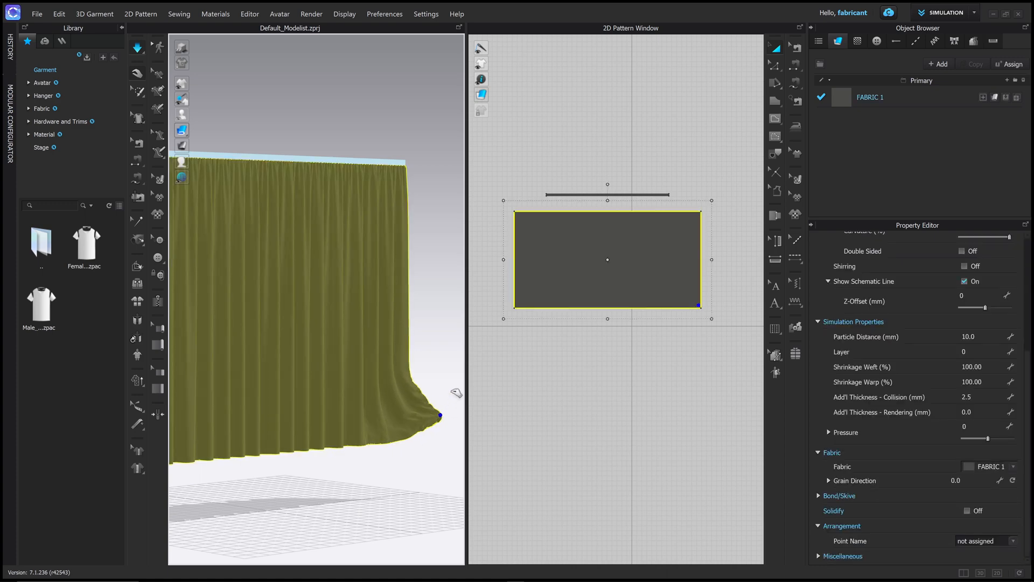
pyautogui.moveTo(461, 360); pyautogui.dragTo(486, 392)
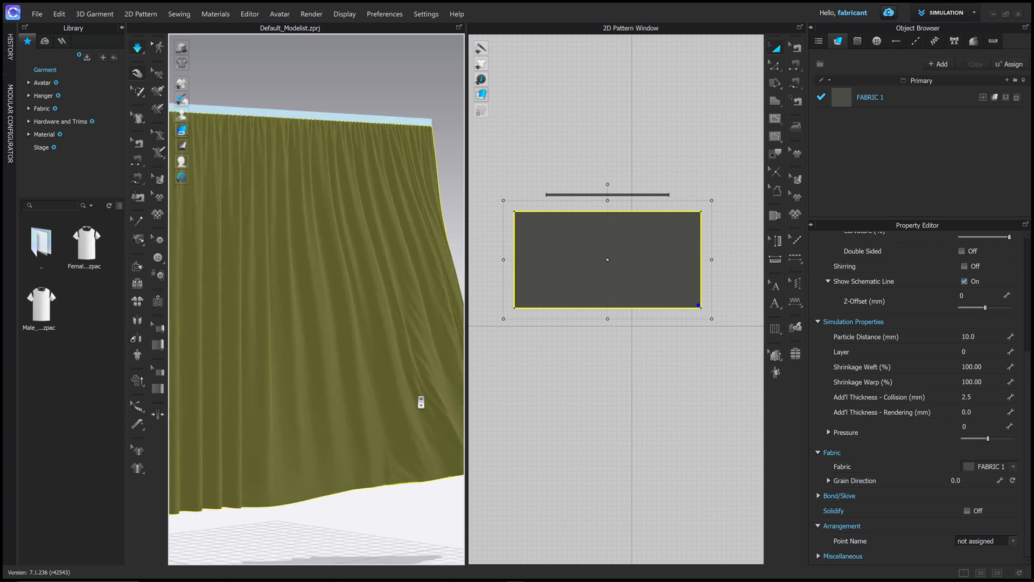
pyautogui.scroll(-3, 421, 402)
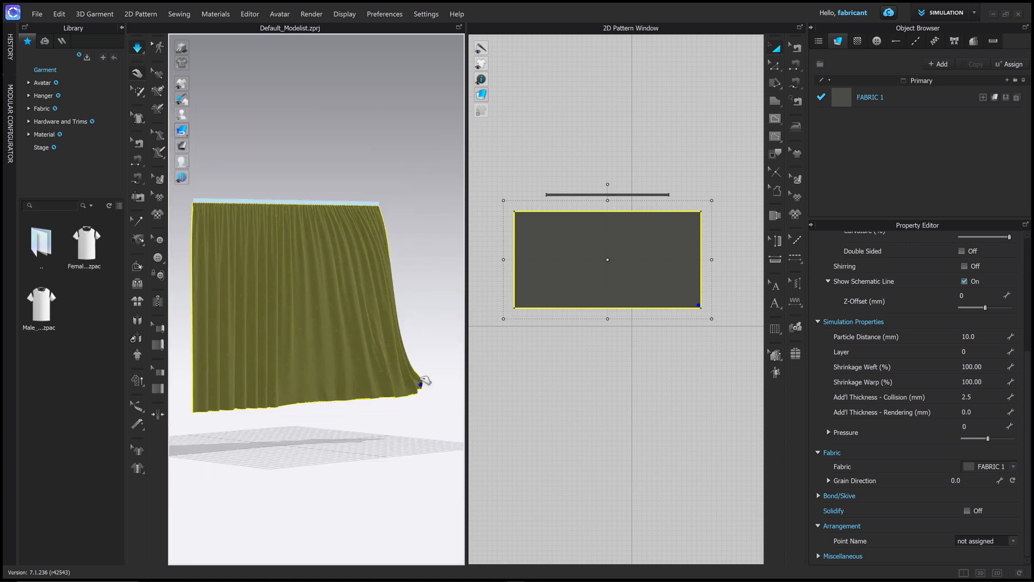
pyautogui.moveTo(419, 381); pyautogui.dragTo(1033, 347)
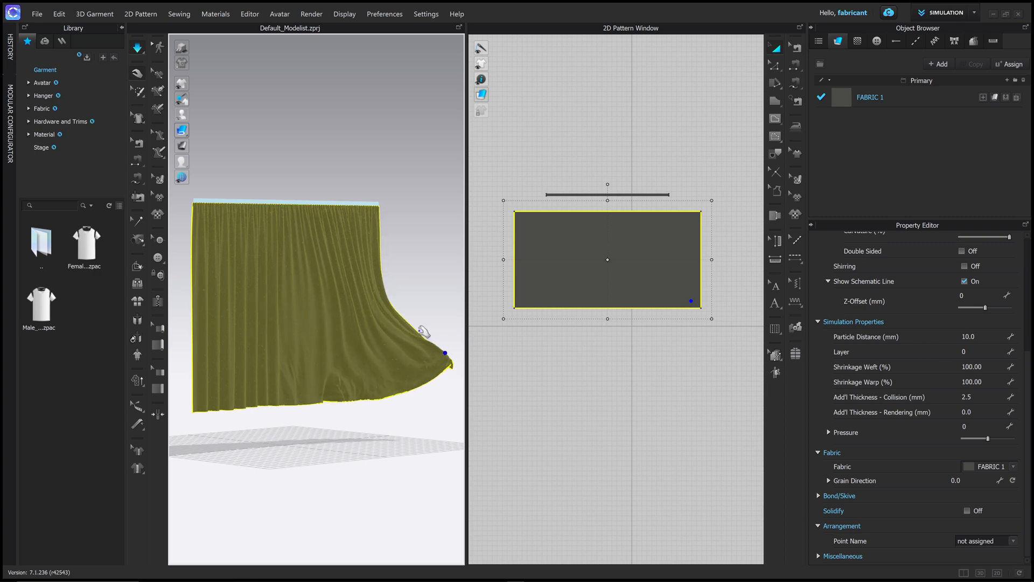
pyautogui.press('space')
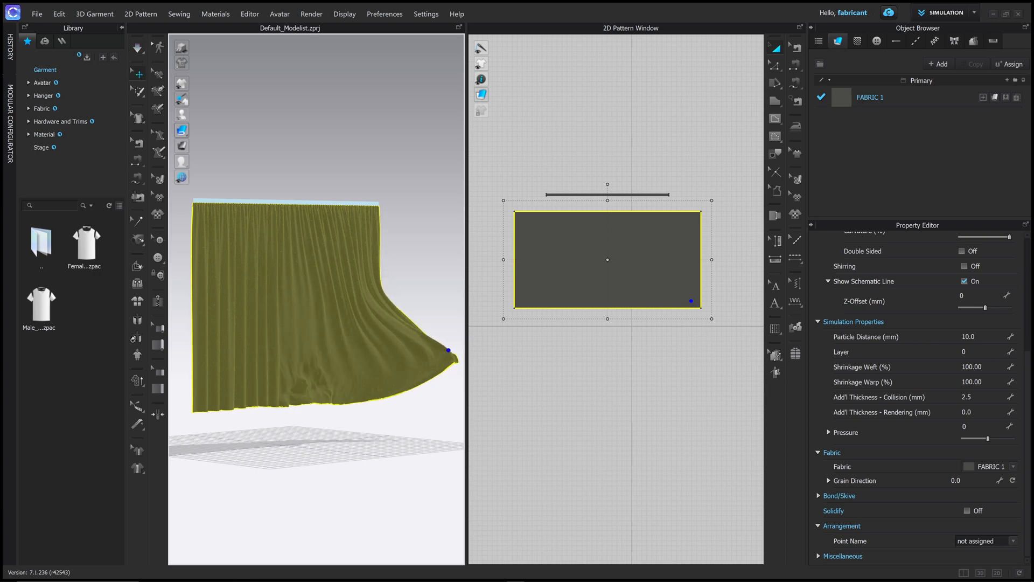
# - Set the curtain panel's particle distance to 15 mm and deselect the panel
pyautogui.click(970, 337)
pyautogui.write('15')
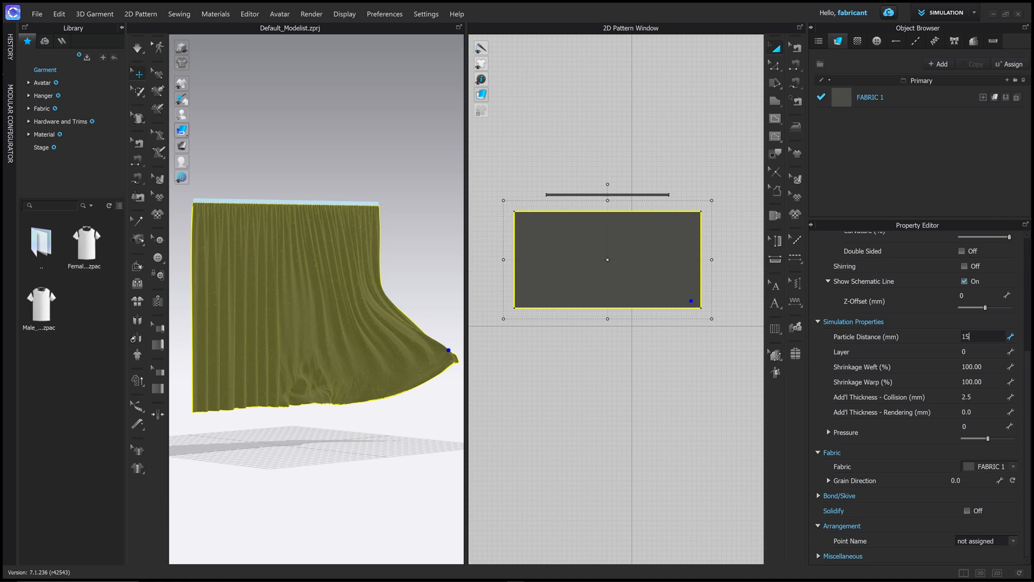
pyautogui.press('Return')
pyautogui.click(408, 267)
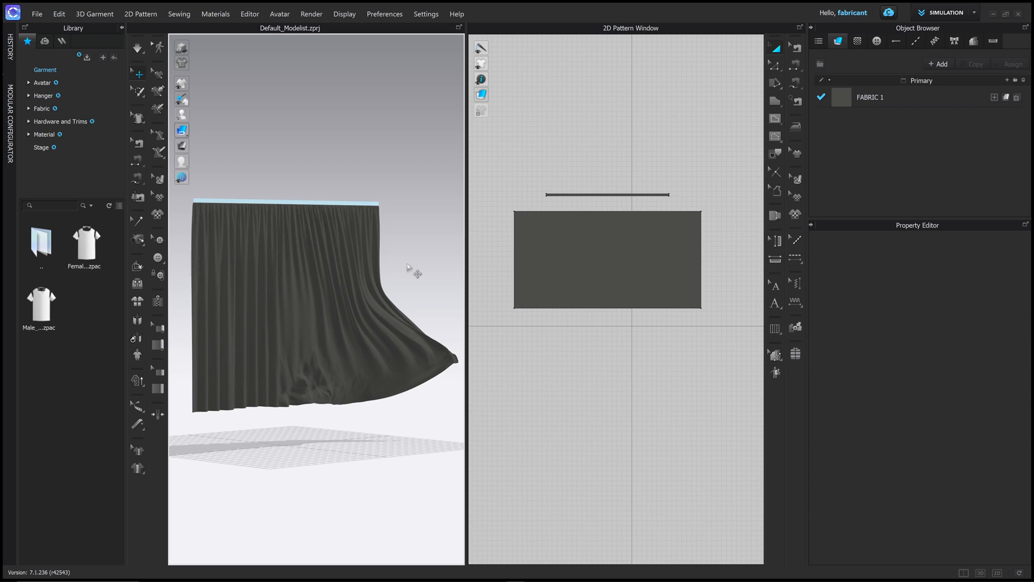
# - Simulate the coarser curtain, tug it at its corner and several places across the panel, and stop the simulation
pyautogui.moveTo(426, 266); pyautogui.dragTo(373, 268, button='right')
pyautogui.moveTo(423, 275); pyautogui.dragTo(389, 269, button='middle')
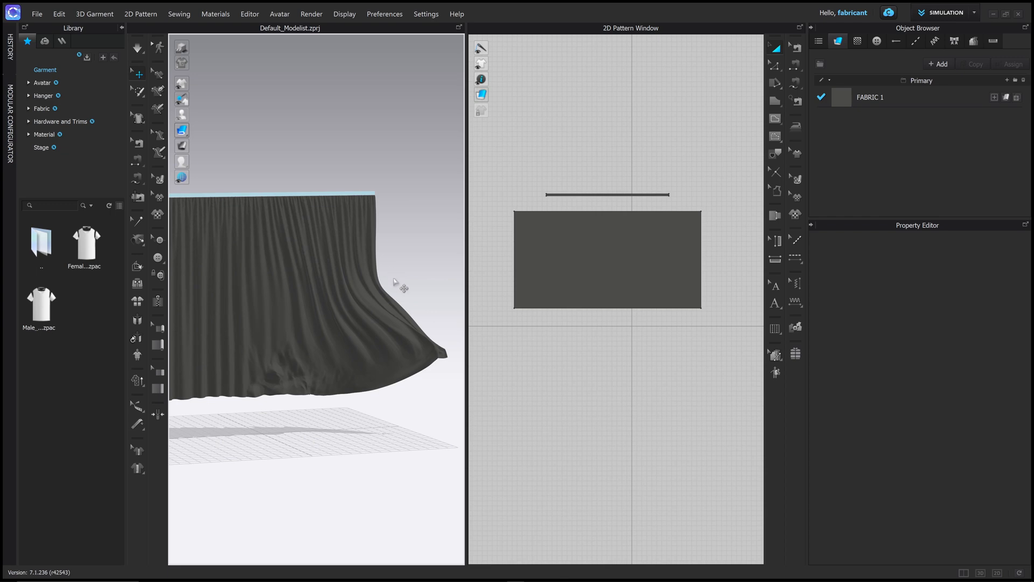
pyautogui.press('space')
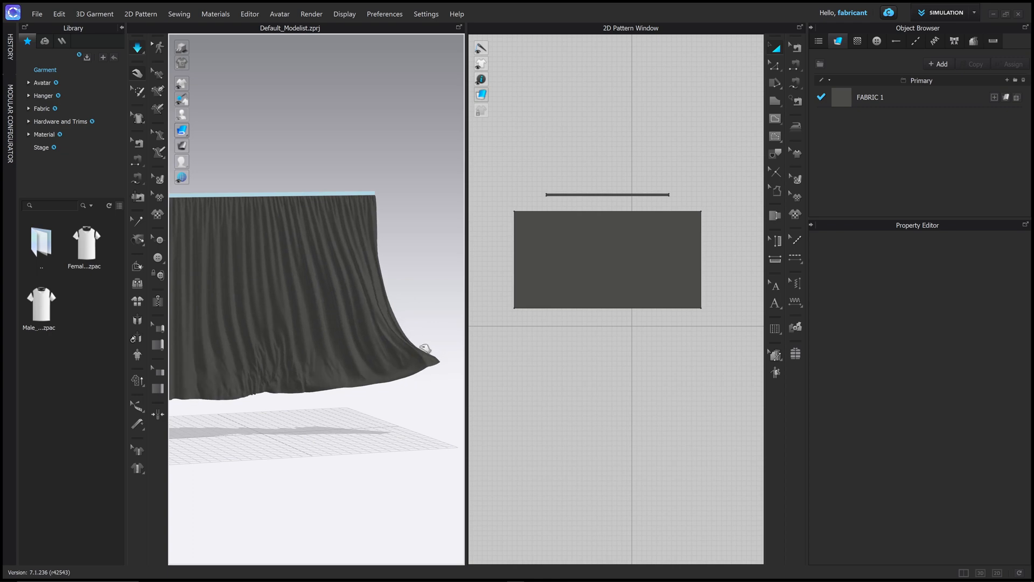
pyautogui.moveTo(423, 349); pyautogui.dragTo(430, 336)
pyautogui.moveTo(319, 267); pyautogui.dragTo(328, 254)
pyautogui.moveTo(232, 324); pyautogui.dragTo(231, 306)
pyautogui.moveTo(296, 317); pyautogui.dragTo(284, 304)
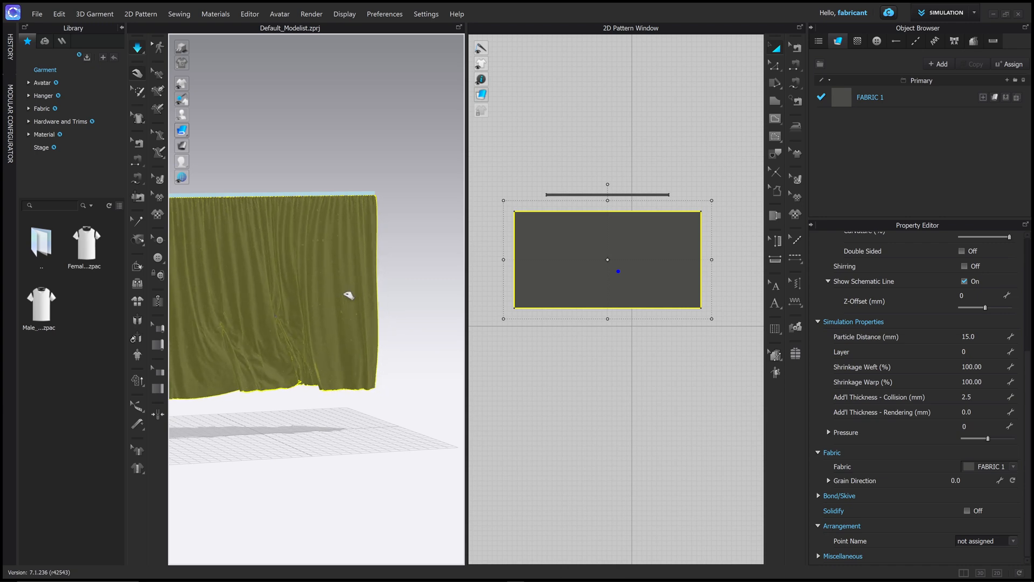
pyautogui.moveTo(346, 293); pyautogui.dragTo(335, 291)
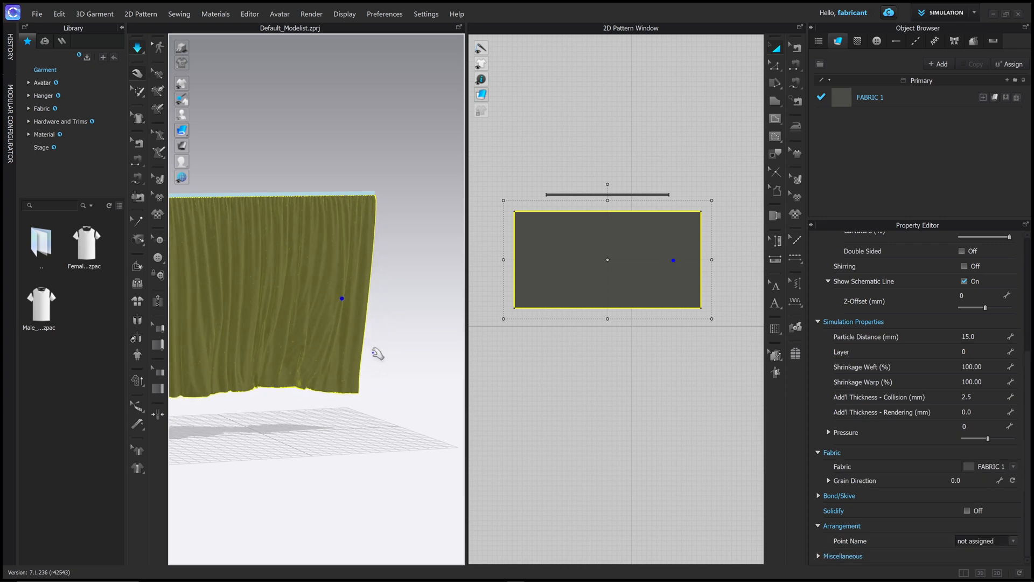
pyautogui.moveTo(381, 316); pyautogui.dragTo(371, 340, button='right')
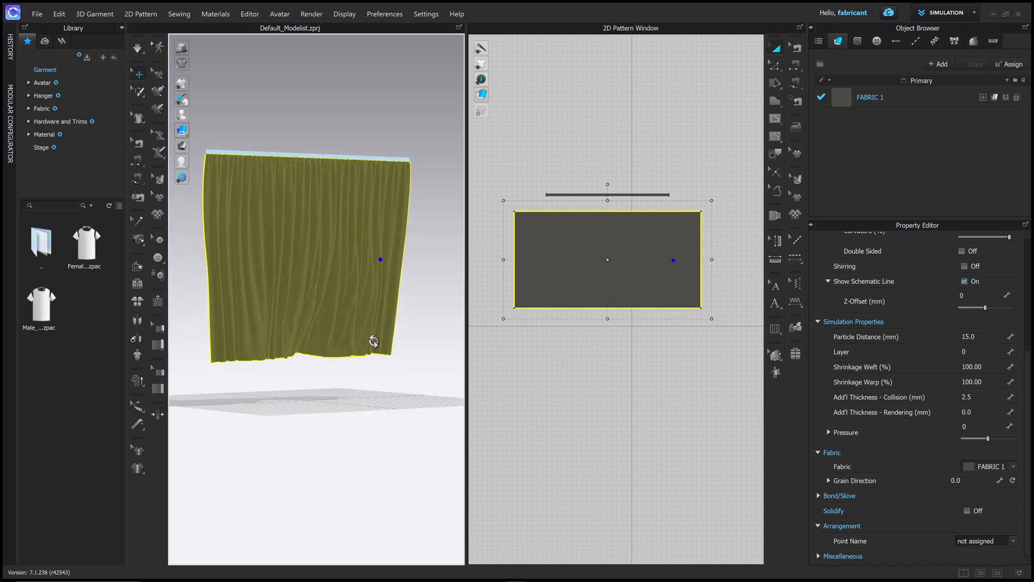
pyautogui.press('space')
# - Select the curtain panel in the 2D pattern and set its particle distance to 5 mm
pyautogui.click(413, 387)
pyautogui.click(606, 244)
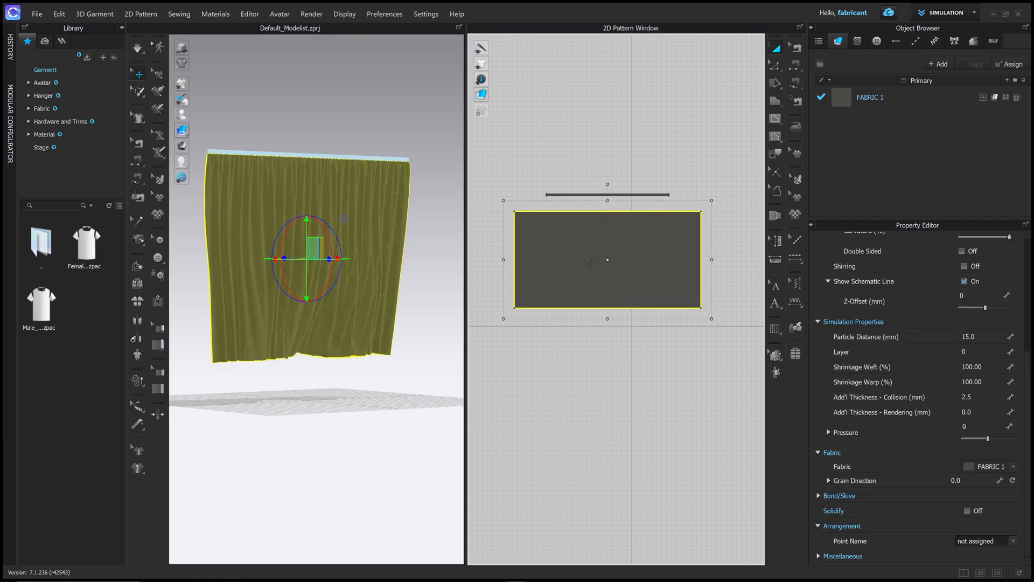
pyautogui.click(973, 336)
pyautogui.write('5')
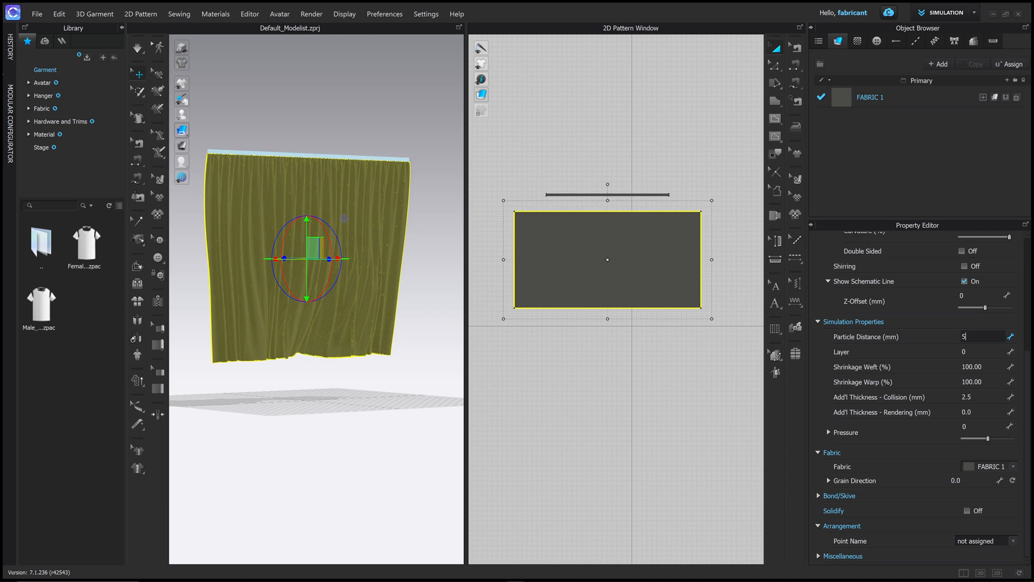
pyautogui.press('Return')
# - Widen the 3D view slightly and switch the garment display to mesh
pyautogui.moveTo(466, 218); pyautogui.dragTo(483, 217)
pyautogui.moveTo(344, 177); pyautogui.dragTo(360, 271, button='middle')
pyautogui.scroll(-2, 344, 272)
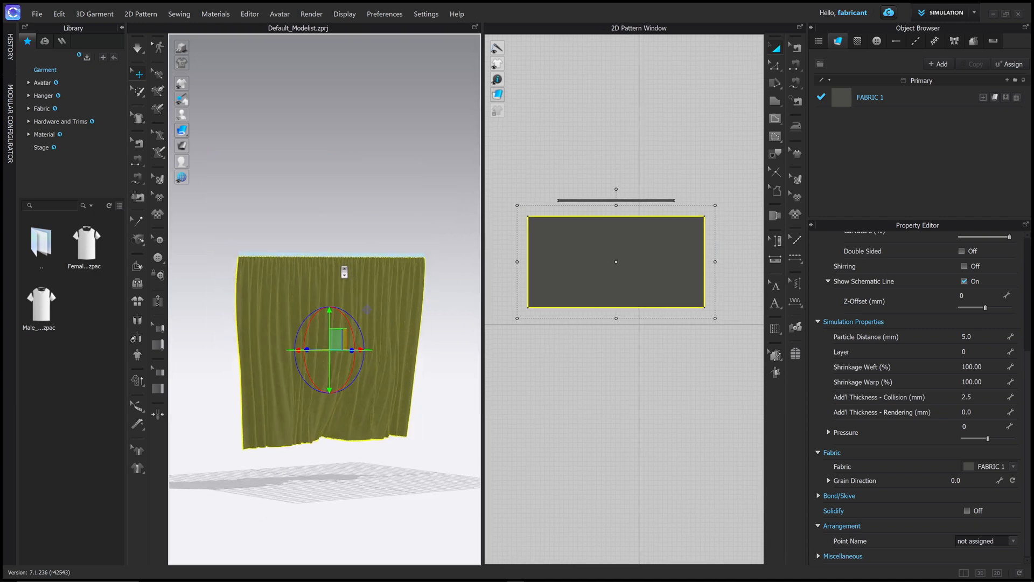
pyautogui.scroll(4, 344, 272)
pyautogui.scroll(3, 345, 272)
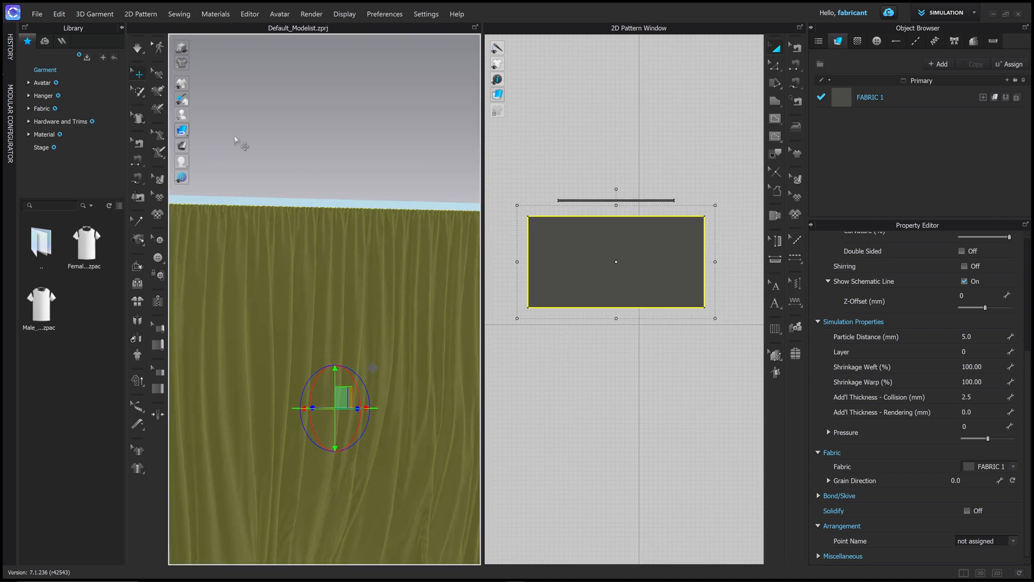
pyautogui.moveTo(195, 137)
pyautogui.click(199, 130)
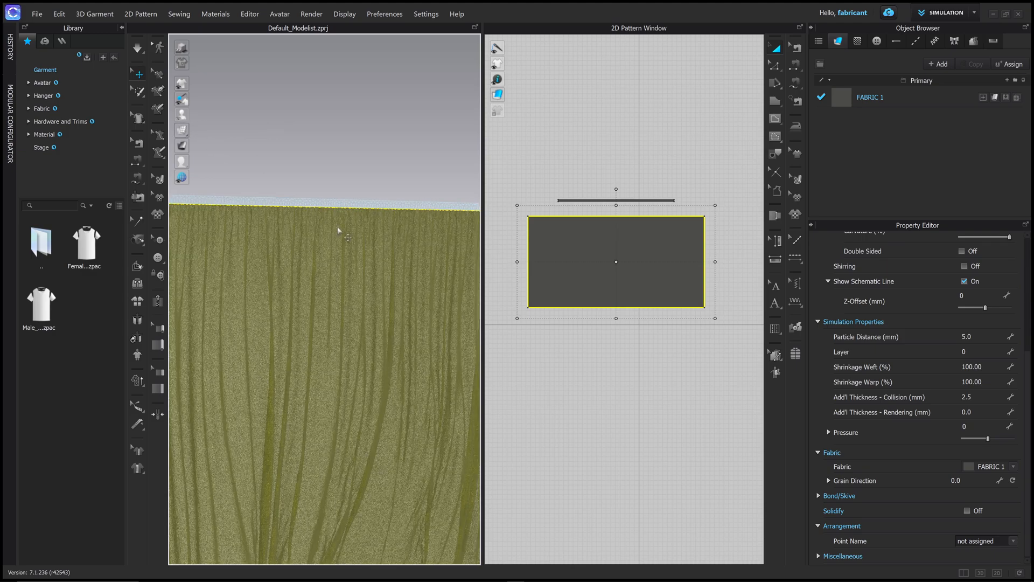
# - Examine the mesh up close where the top band meets the curtain panel, selecting each piece to compare particle distance settings
pyautogui.scroll(5, 338, 227)
pyautogui.moveTo(337, 224); pyautogui.dragTo(354, 501, button='middle')
pyautogui.scroll(4, 333, 233)
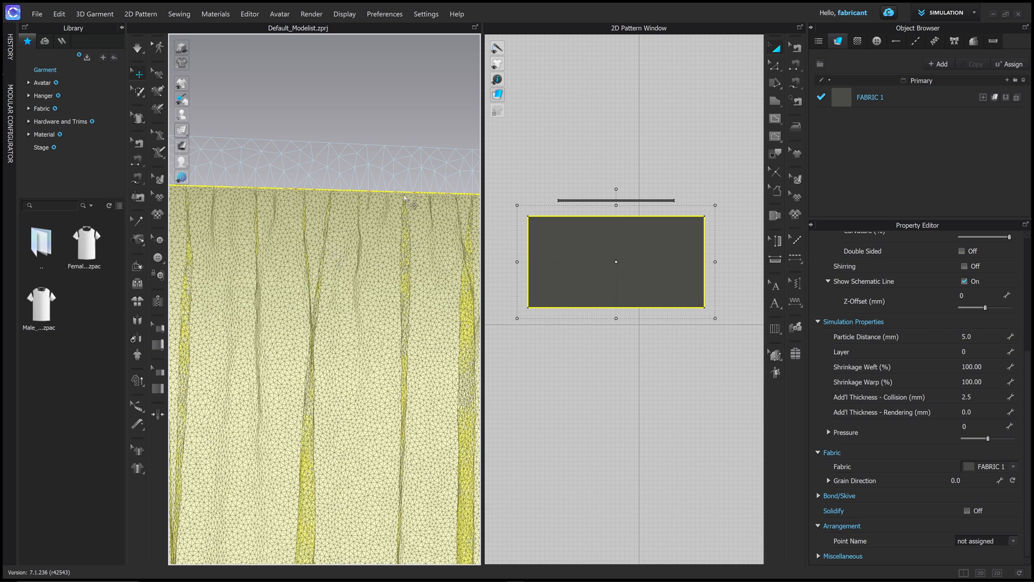
pyautogui.click(349, 175)
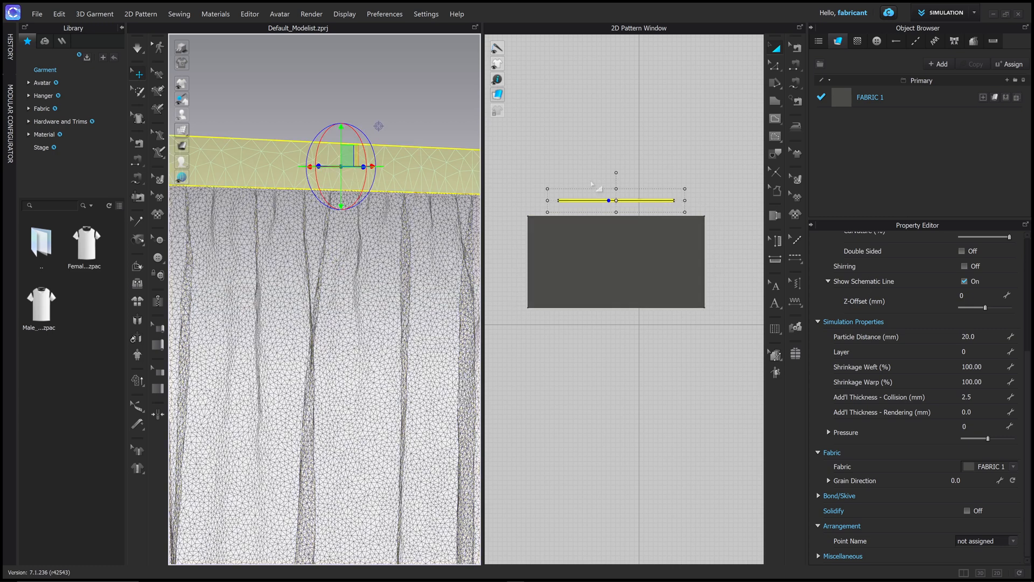
pyautogui.scroll(-4, 593, 185)
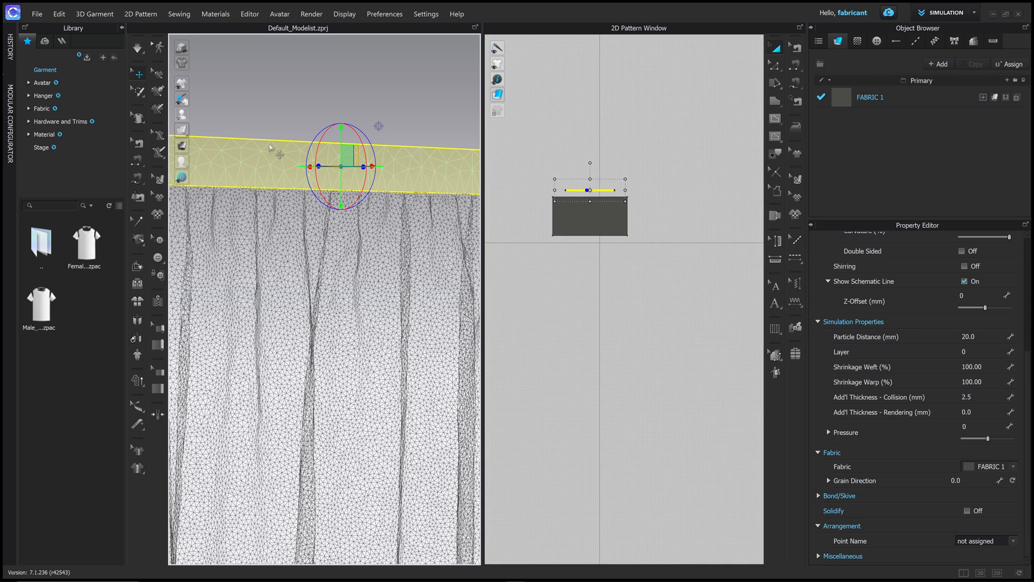
pyautogui.click(564, 211)
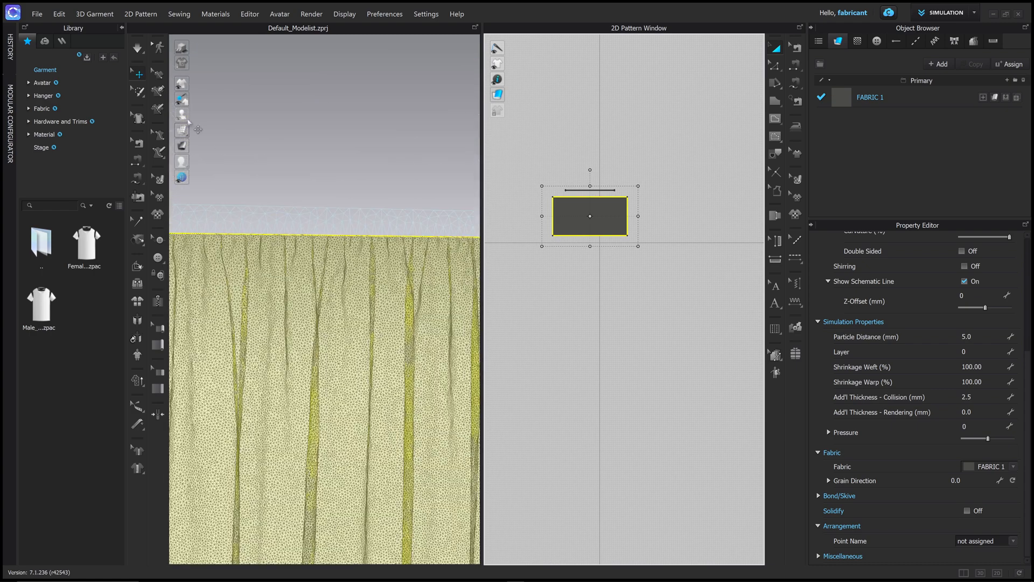
# - Switch the garment display from mesh back to the textured surface and deselect the curtain panel
pyautogui.moveTo(189, 123)
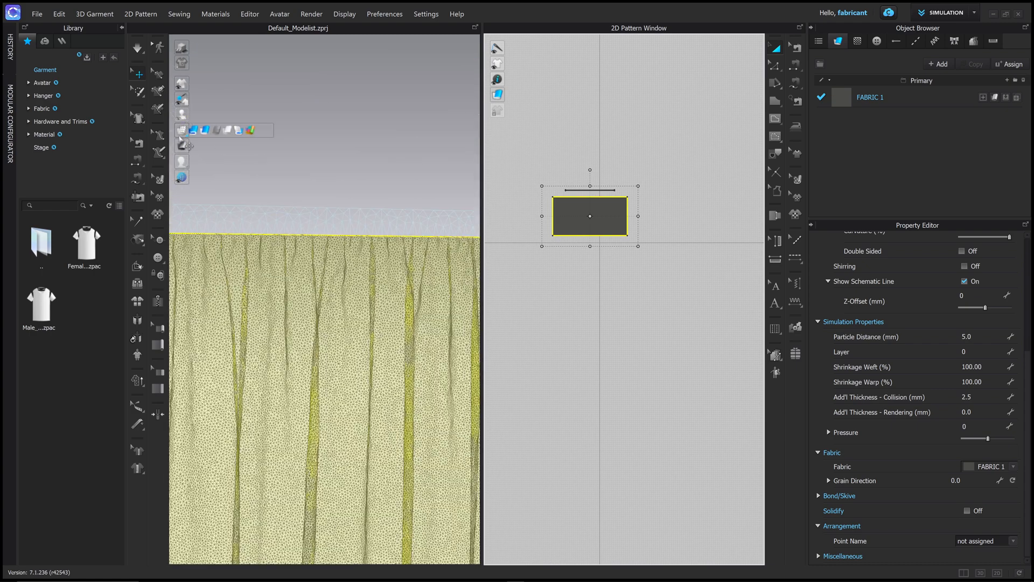
pyautogui.click(213, 130)
pyautogui.click(404, 162)
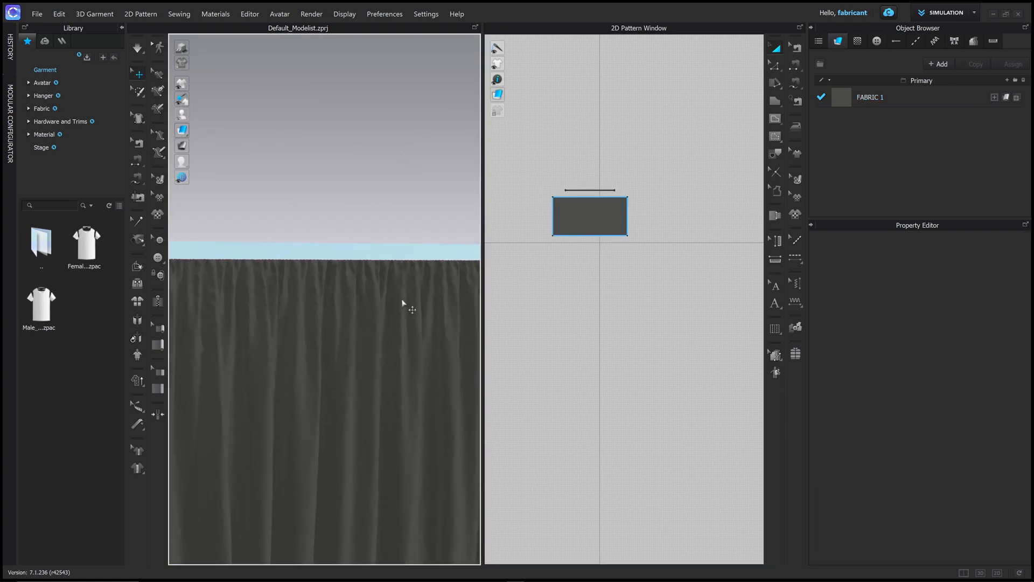
# - Simulate the finer curtain, examine its folds and hem from several views, and stop the simulation
pyautogui.scroll(-3, 403, 304)
pyautogui.moveTo(403, 304); pyautogui.dragTo(397, 180, button='right')
pyautogui.press('space')
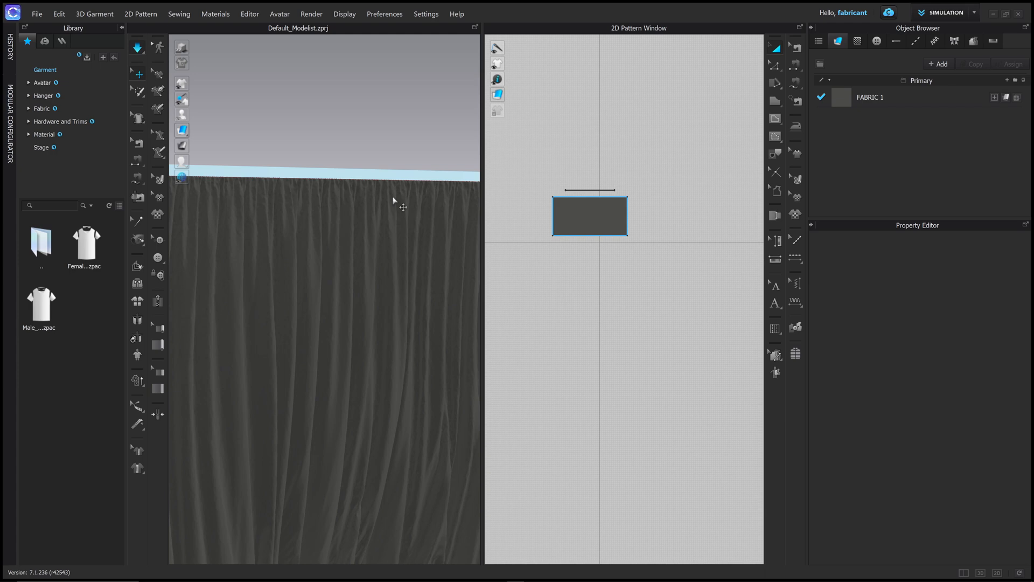
pyautogui.press('space')
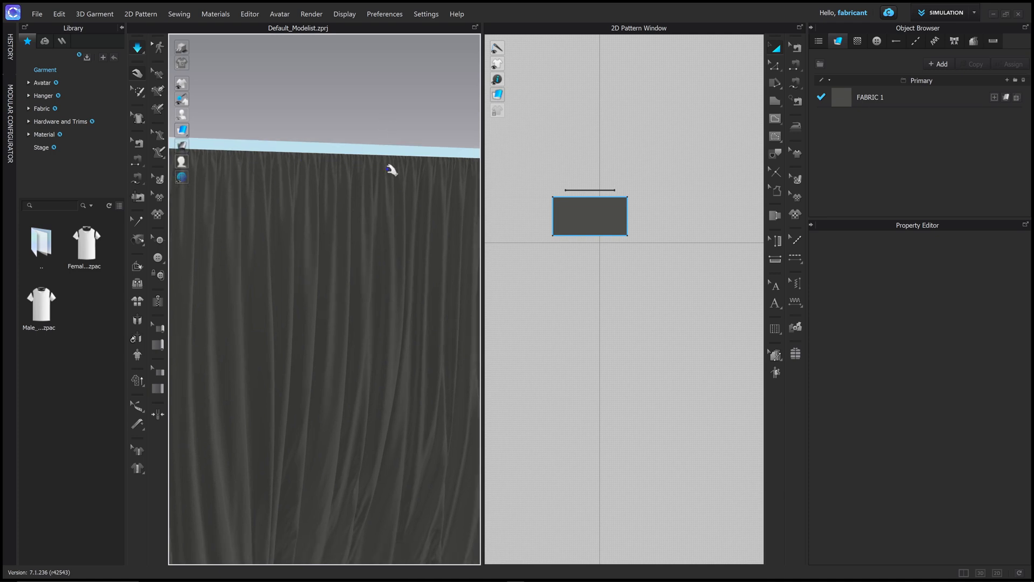
pyautogui.moveTo(429, 397); pyautogui.dragTo(413, 310, button='middle')
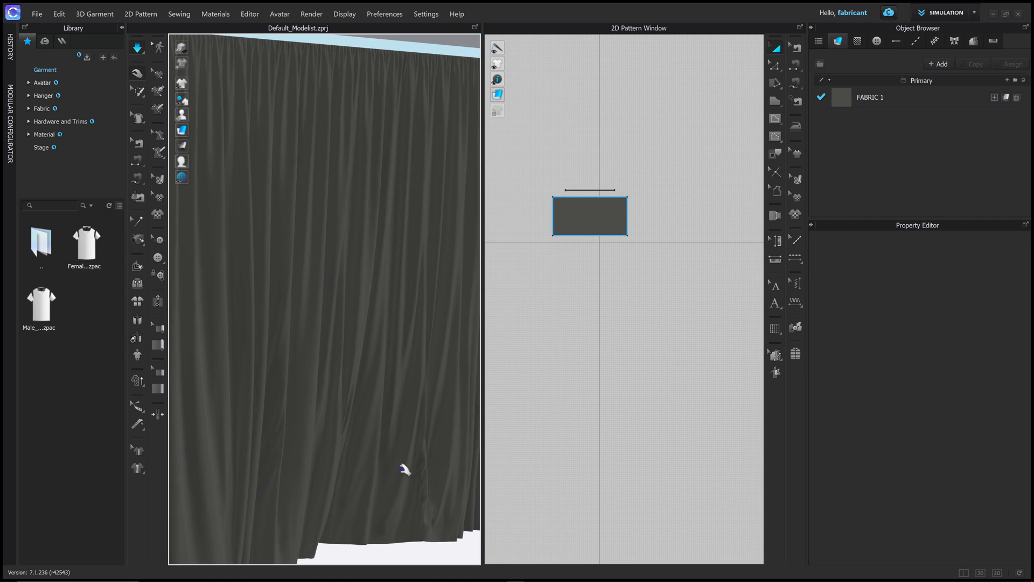
pyautogui.press('space')
pyautogui.scroll(-3, 386, 434)
pyautogui.scroll(8, 384, 434)
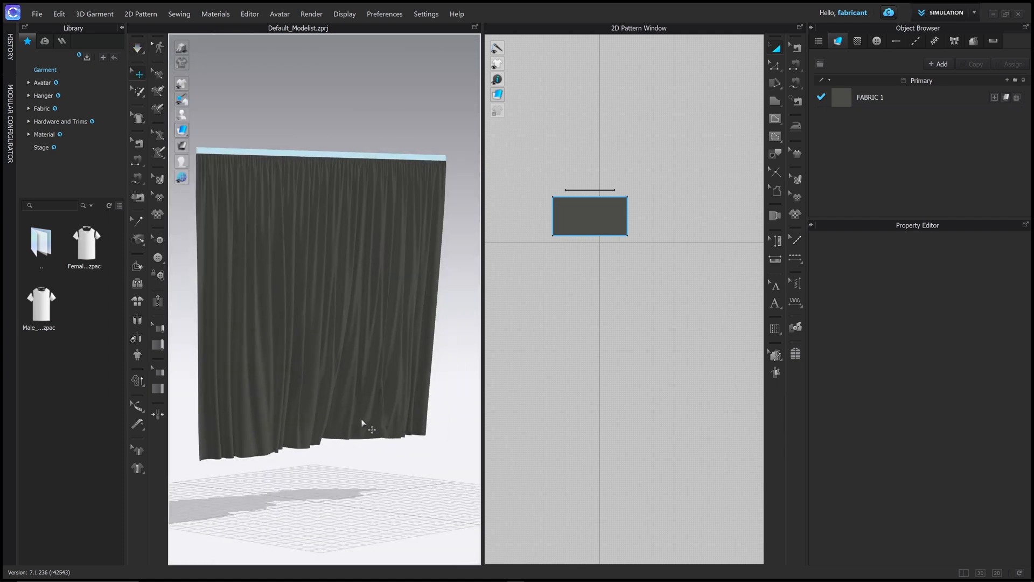
pyautogui.moveTo(363, 423)
pyautogui.mouseDown(button='right')
pyautogui.moveTo(418, 418)
pyautogui.moveTo(367, 415)
pyautogui.mouseUp(button='right')
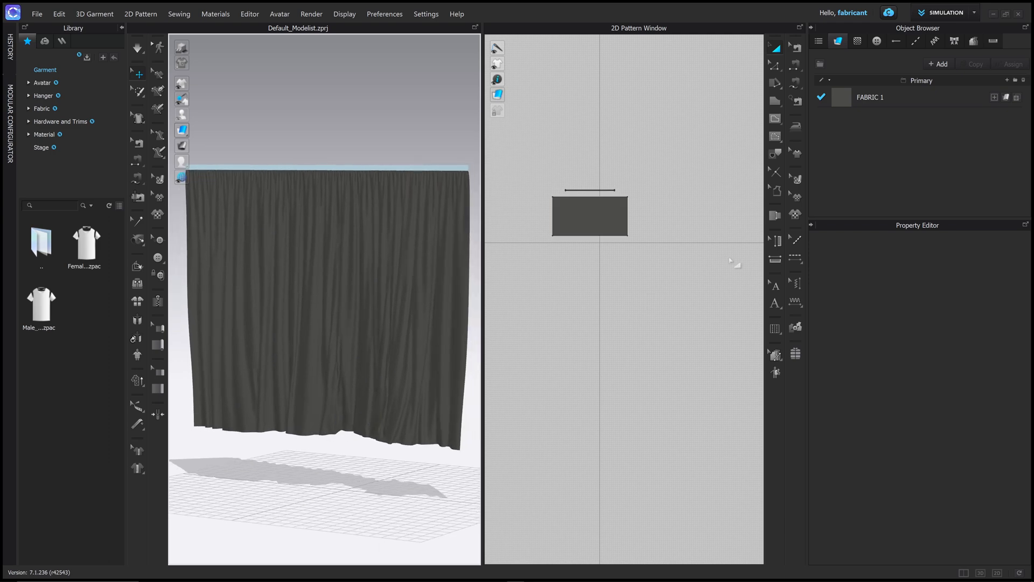
# - Set the curtain panel's particle distance to 15 mm, enlarge the 3D view, and deselect the panel
pyautogui.hotkey('ctrl', 'a')
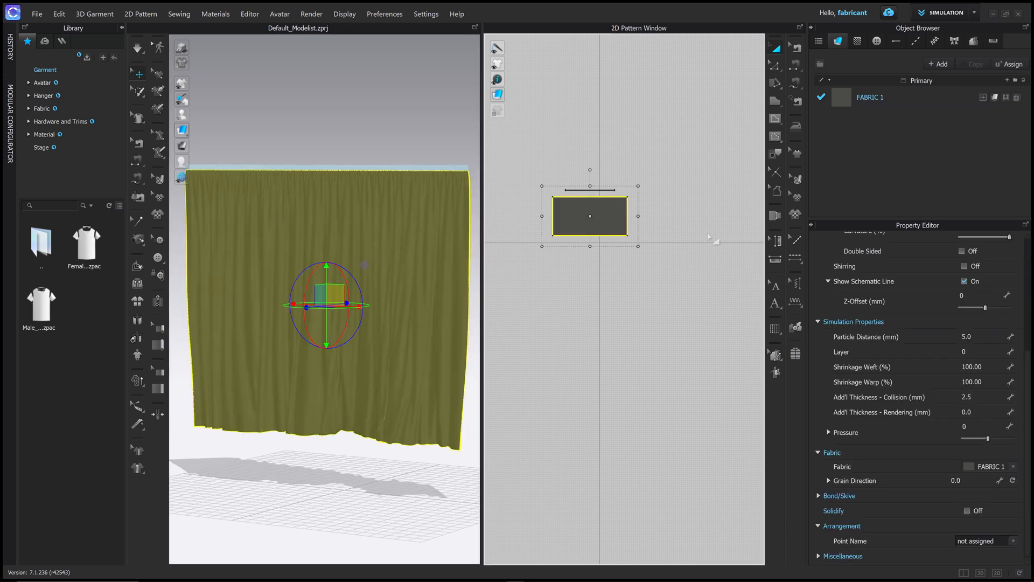
pyautogui.click(976, 337)
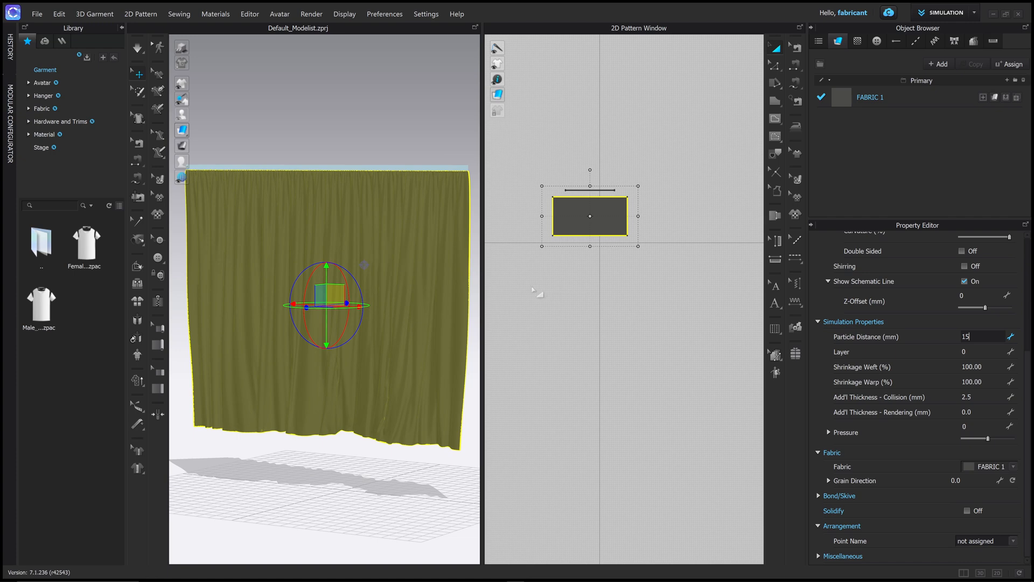
pyautogui.write('15')
pyautogui.press('Return')
pyautogui.moveTo(481, 146); pyautogui.dragTo(552, 146)
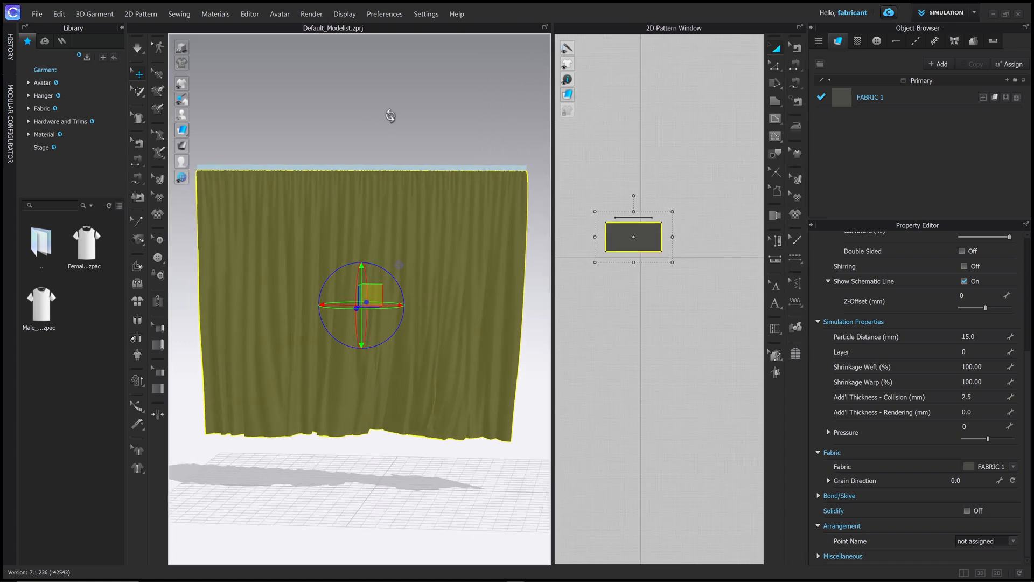
pyautogui.click(407, 118)
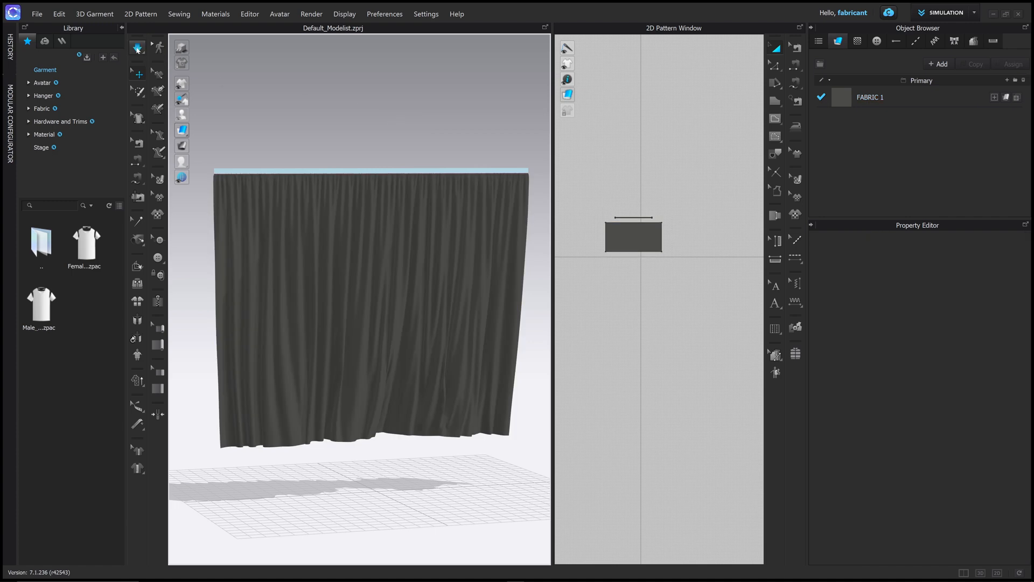
# - Change the simulation mode to the Fast (GPU) preset
pyautogui.click(138, 49)
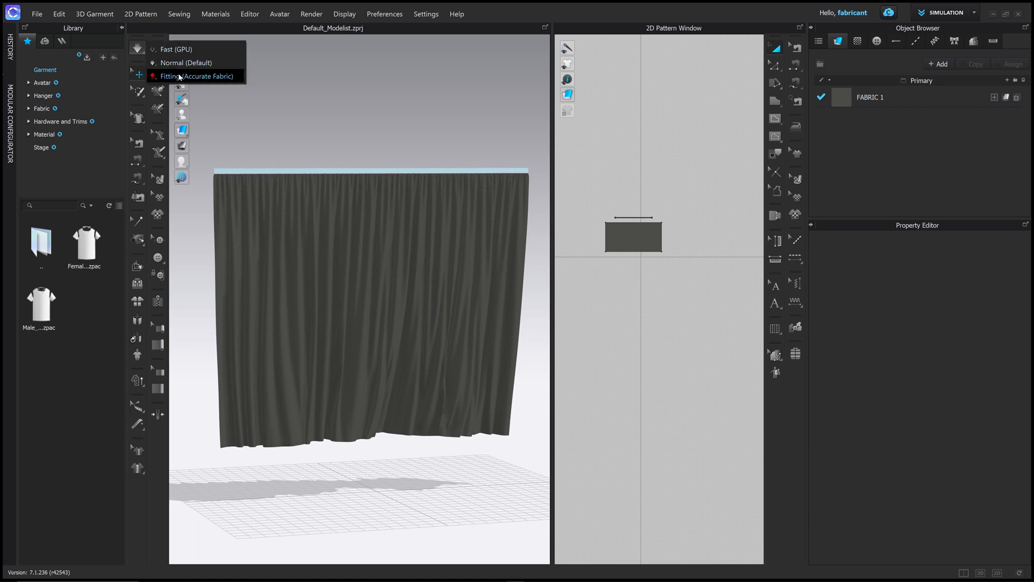
pyautogui.click(168, 49)
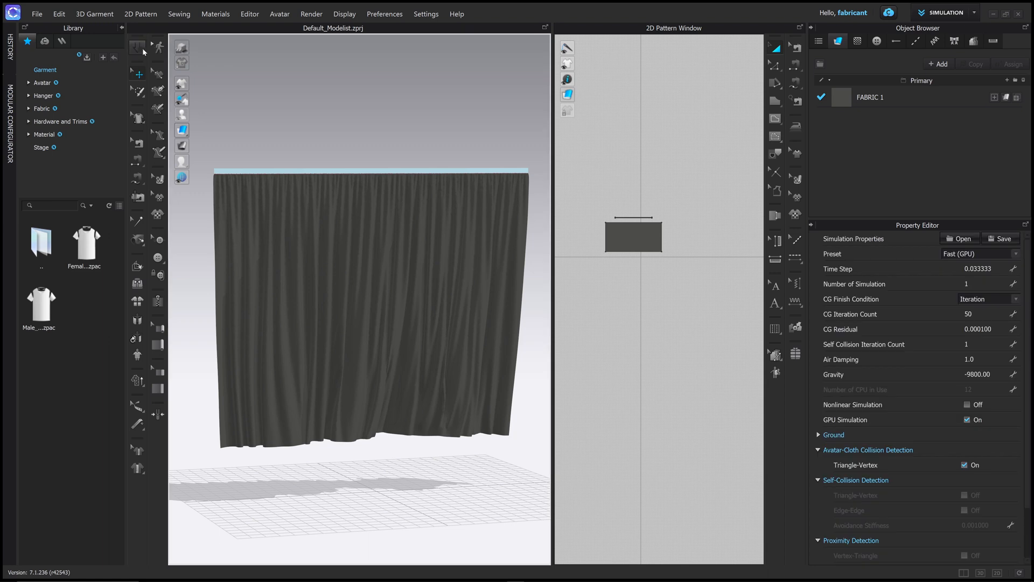
pyautogui.click(142, 50)
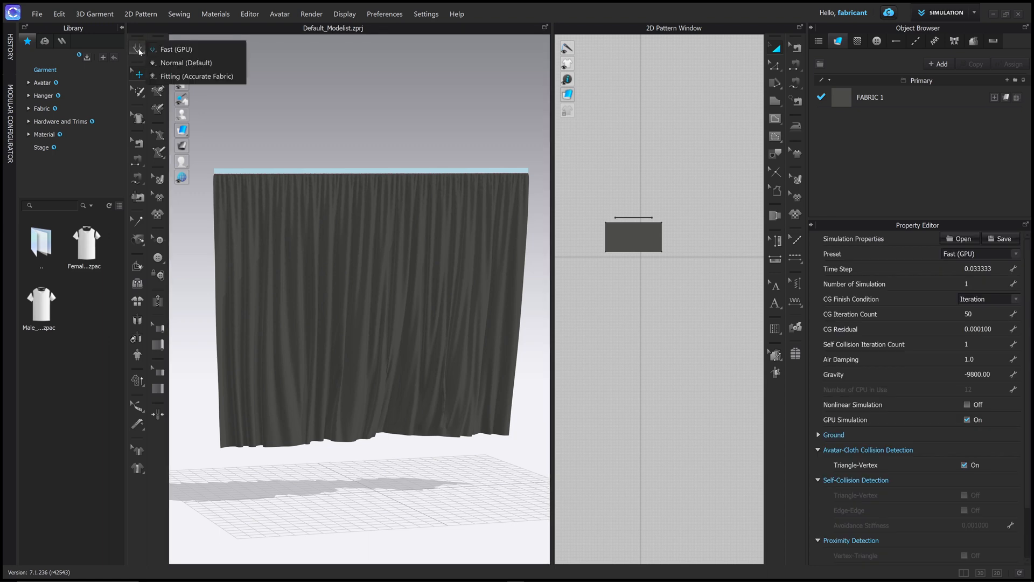
pyautogui.click(206, 51)
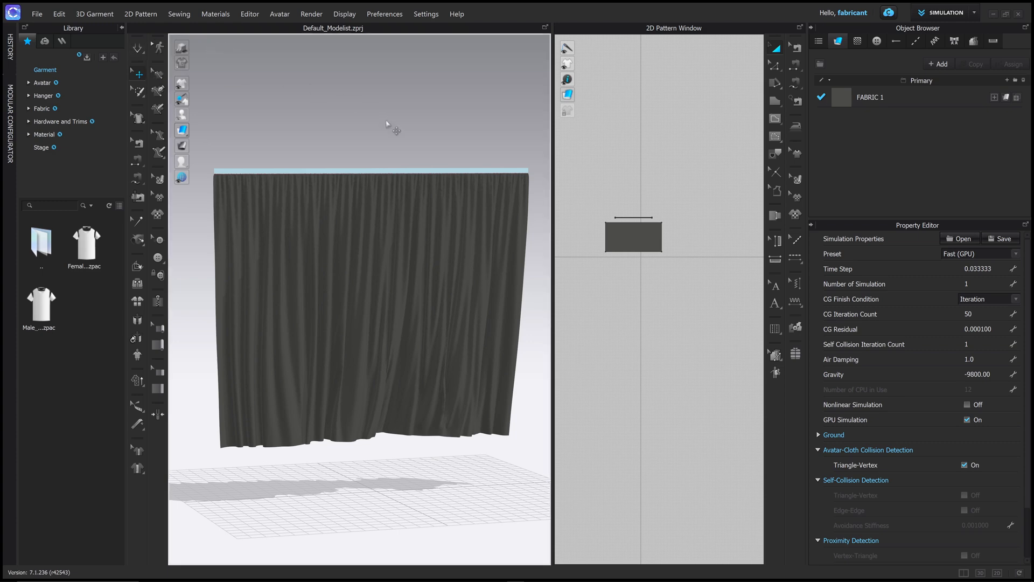
pyautogui.moveTo(386, 124); pyautogui.dragTo(398, 177, button='right')
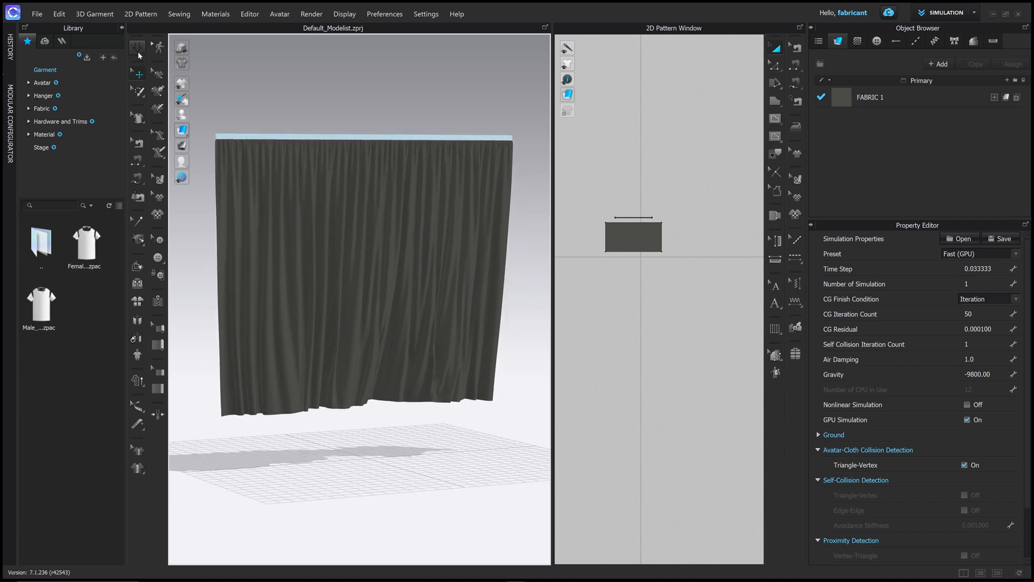
# - Simulate the curtain in the GPU mode and tug the fabric at several places across its lower half and side
pyautogui.click(138, 53)
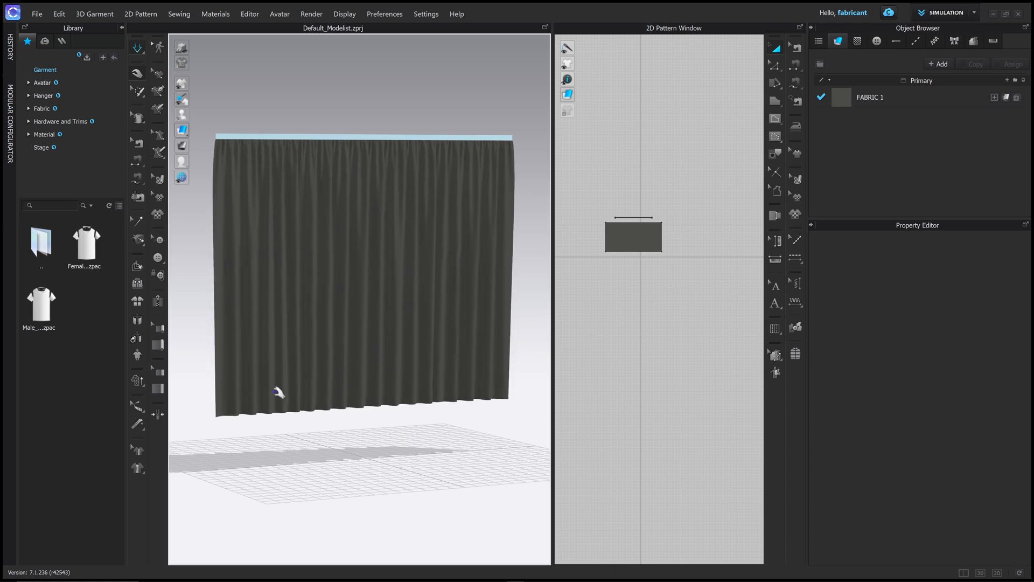
pyautogui.moveTo(259, 395); pyautogui.dragTo(511, 229)
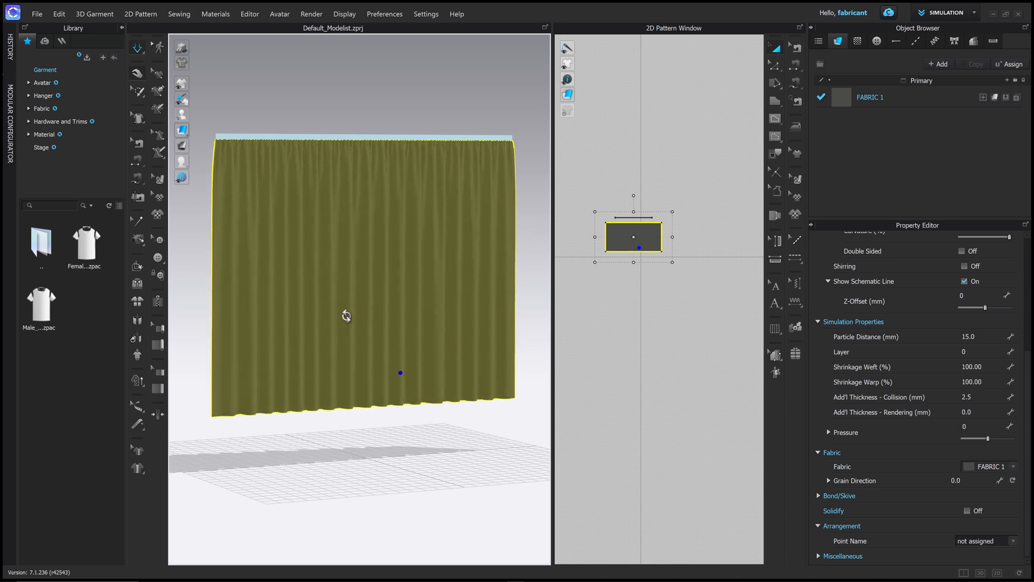
pyautogui.moveTo(346, 316); pyautogui.dragTo(289, 327, button='right')
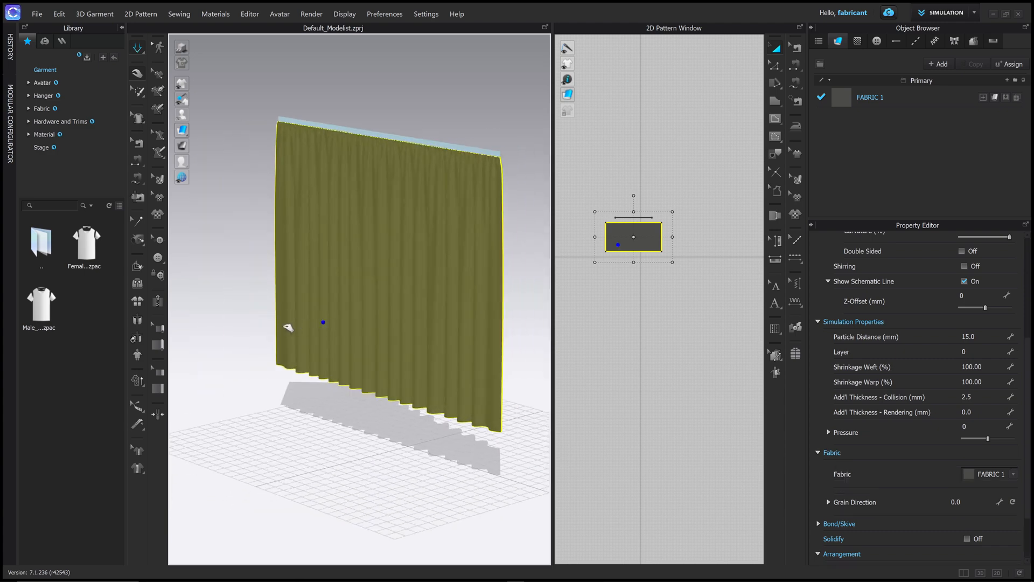
pyautogui.moveTo(286, 326); pyautogui.dragTo(431, 349)
pyautogui.moveTo(487, 287); pyautogui.dragTo(518, 277)
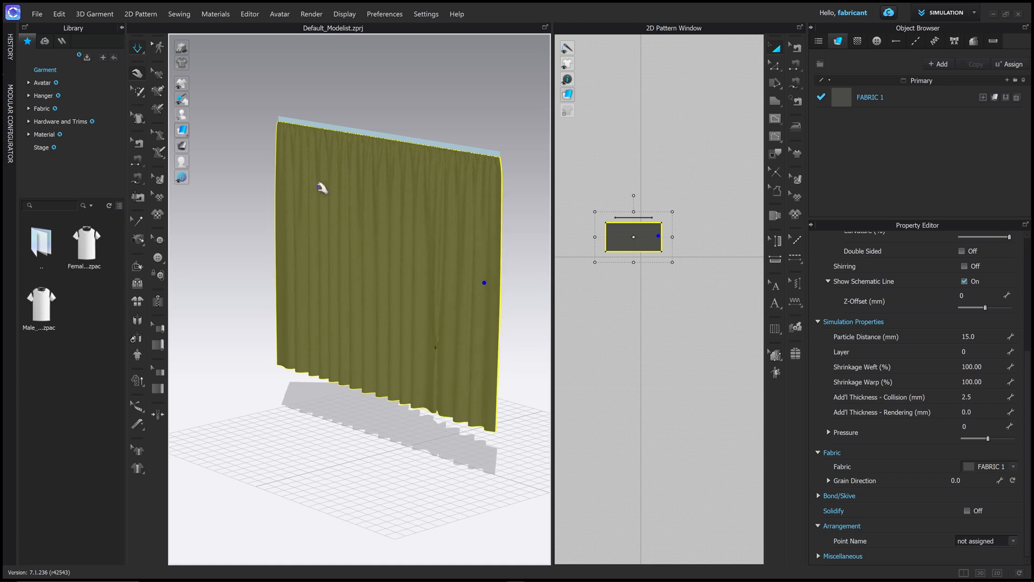
# - Inspect the small snag in the lower part of the hanging curtain up close and from several angles
pyautogui.moveTo(330, 201); pyautogui.dragTo(380, 198, button='right')
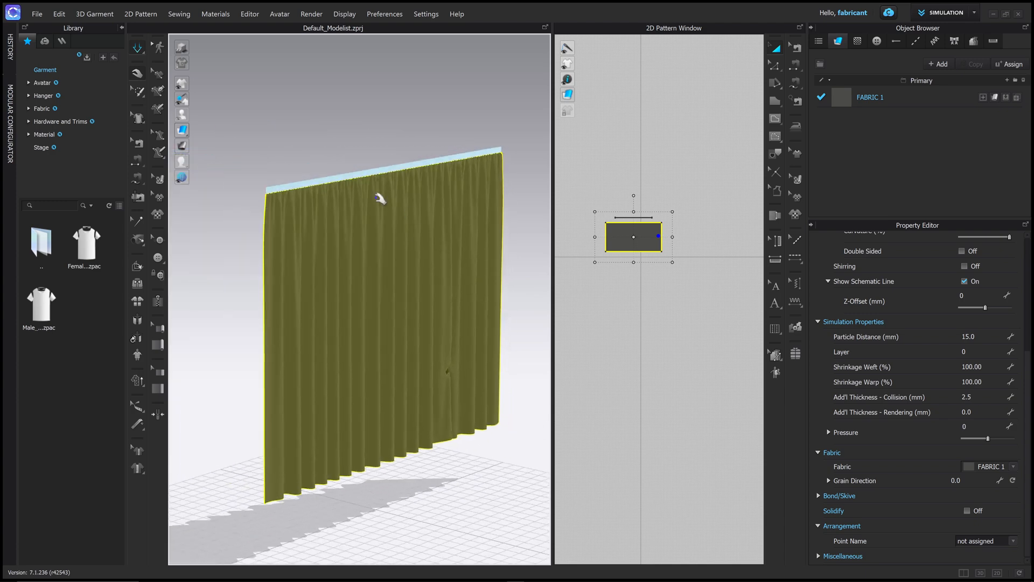
pyautogui.scroll(-1, 463, 382)
pyautogui.scroll(8, 462, 383)
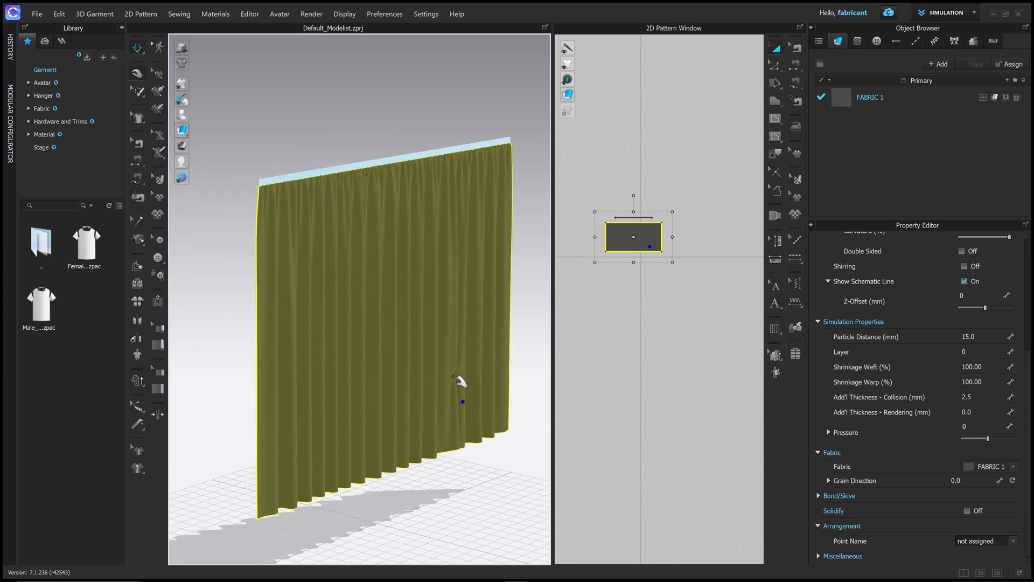
pyautogui.moveTo(462, 383); pyautogui.dragTo(324, 297, button='middle')
pyautogui.moveTo(427, 388); pyautogui.dragTo(409, 363, button='right')
pyautogui.scroll(4, 410, 364)
pyautogui.moveTo(424, 390); pyautogui.dragTo(441, 379)
pyautogui.scroll(-6, 406, 330)
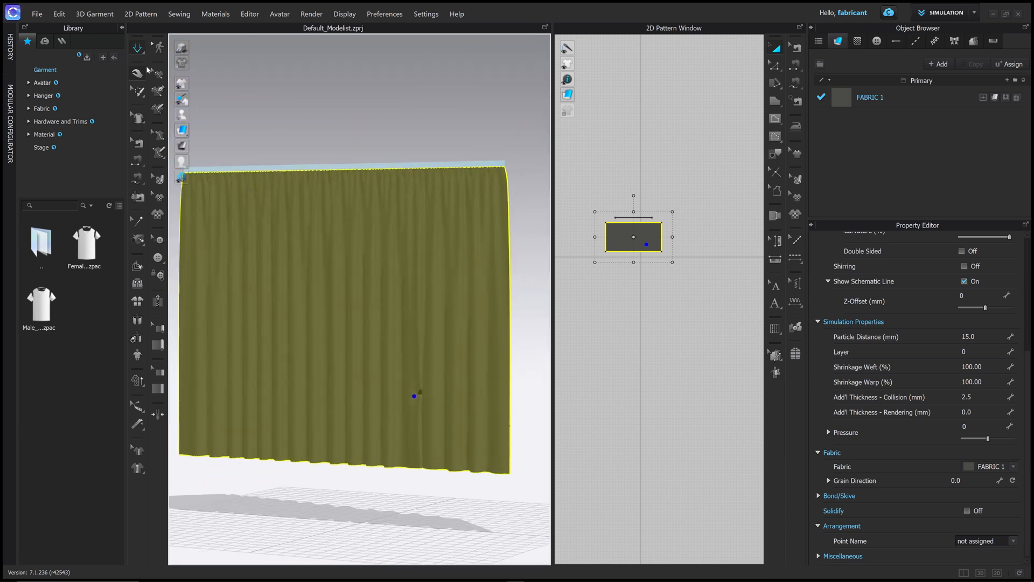
pyautogui.moveTo(365, 216); pyautogui.dragTo(367, 221, button='right')
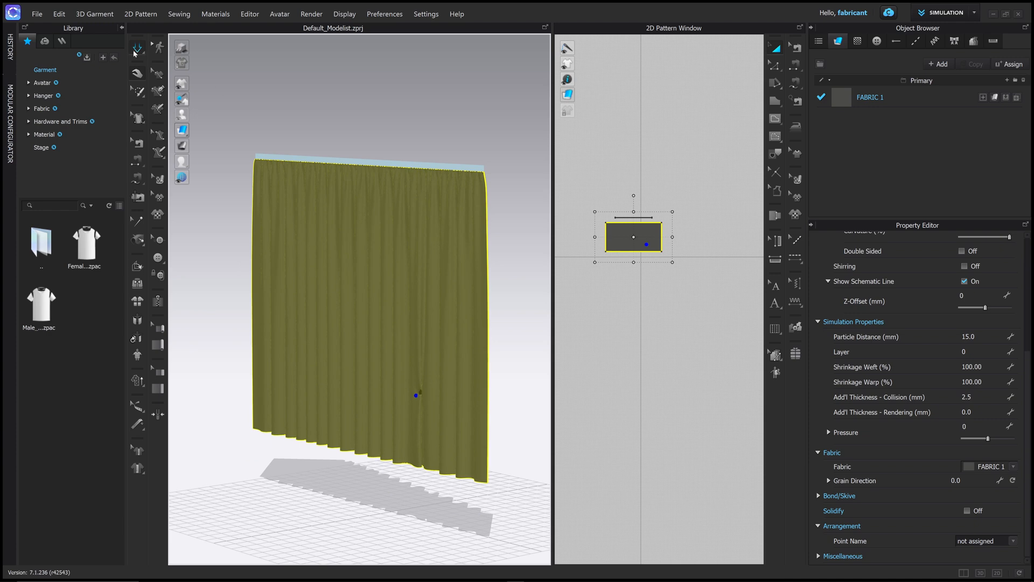
# - Start the cloth simulation of the curtain in Normal (Default) mode
pyautogui.click(134, 52)
pyautogui.click(162, 63)
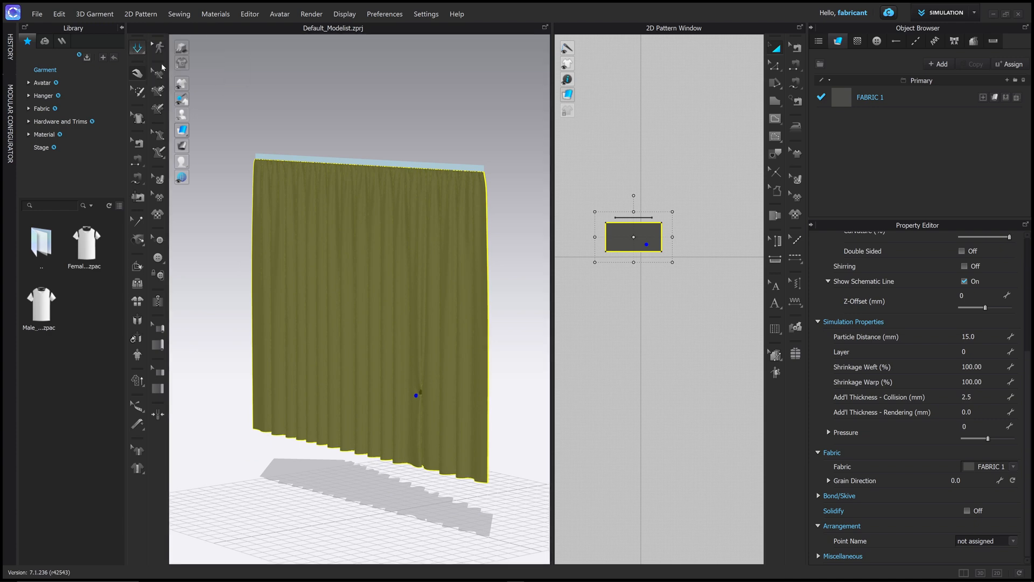
pyautogui.click(138, 50)
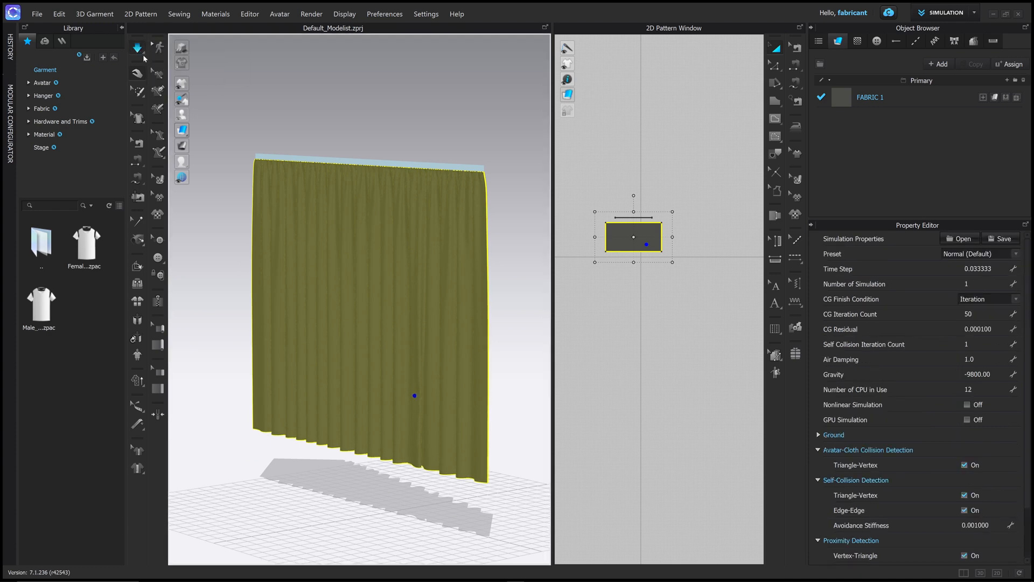
pyautogui.click(443, 420)
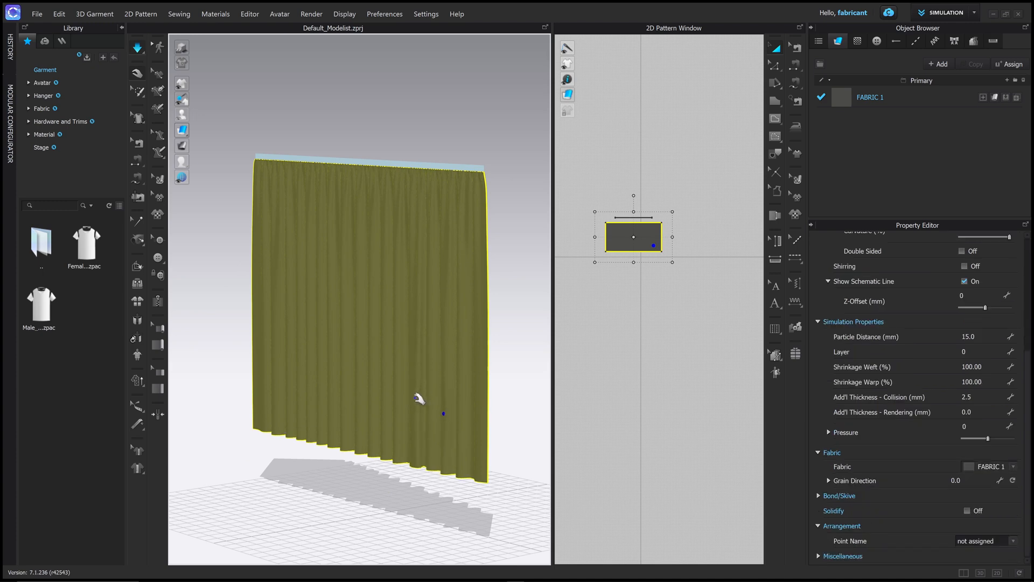
# - Pull the lower part of the simulating curtain sideways in both directions to loosen the snag and rearrange the folds
pyautogui.moveTo(382, 393); pyautogui.dragTo(285, 373)
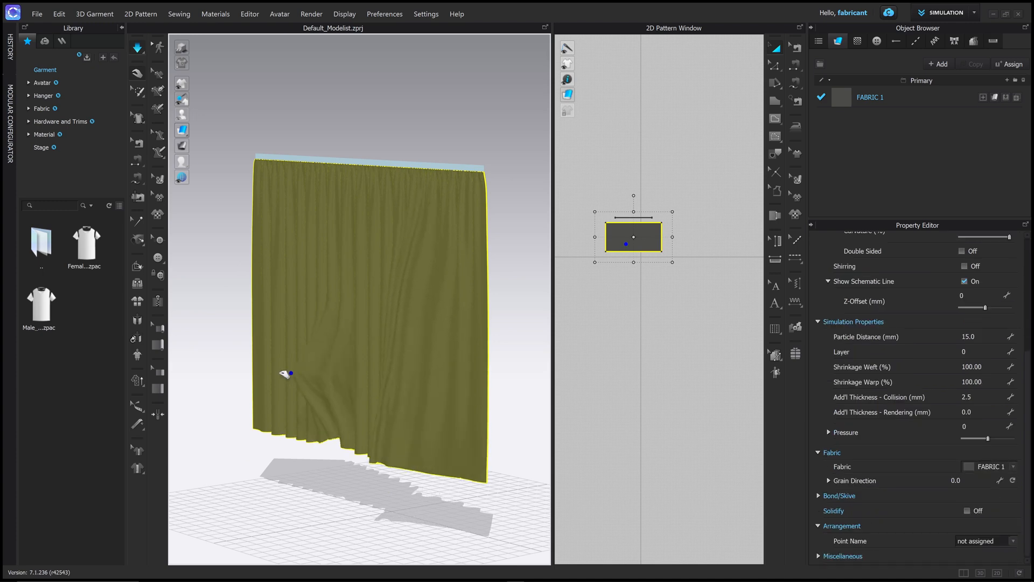
pyautogui.moveTo(485, 385); pyautogui.dragTo(501, 384)
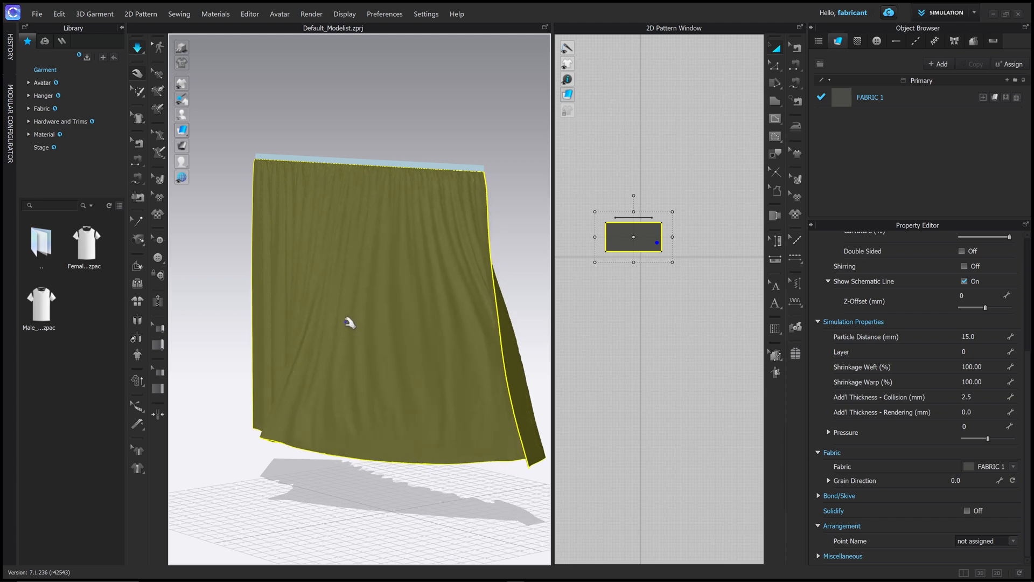
pyautogui.moveTo(286, 410); pyautogui.dragTo(250, 417)
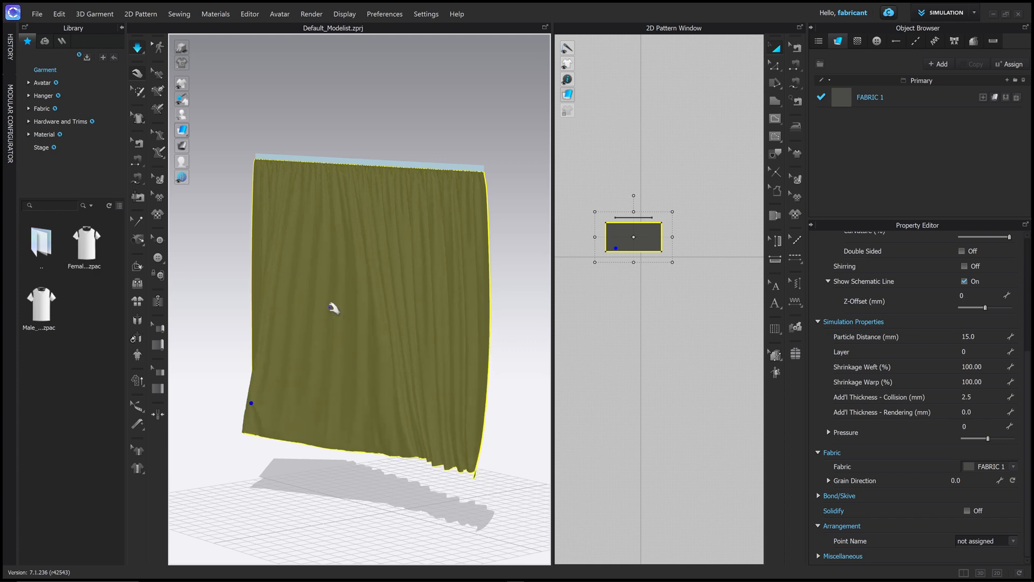
pyautogui.moveTo(384, 324); pyautogui.dragTo(457, 328, button='right')
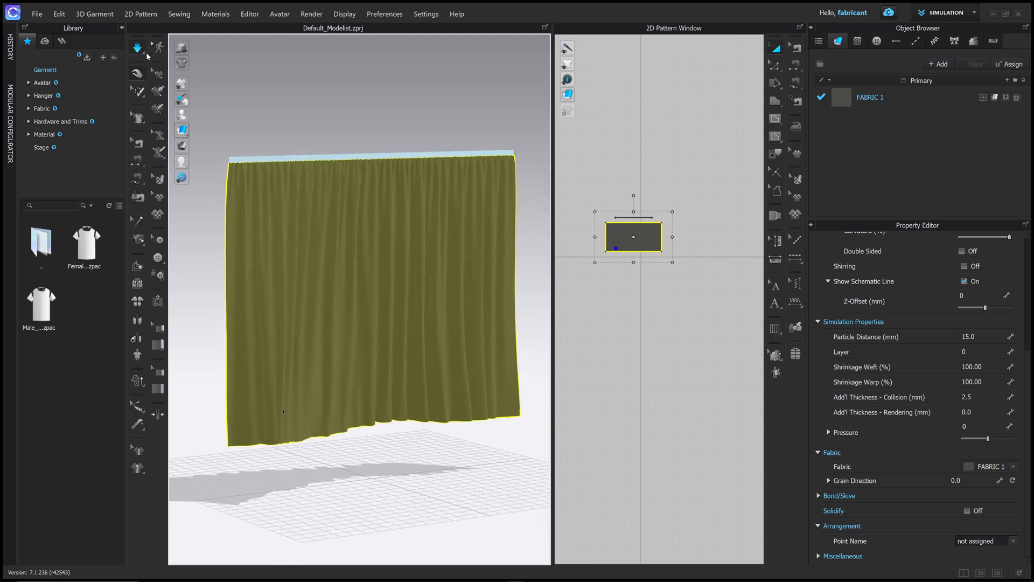
# - Switch the simulation to Fitting (Accurate Fabric) and pull the curtain's lower part to either side
pyautogui.click(145, 53)
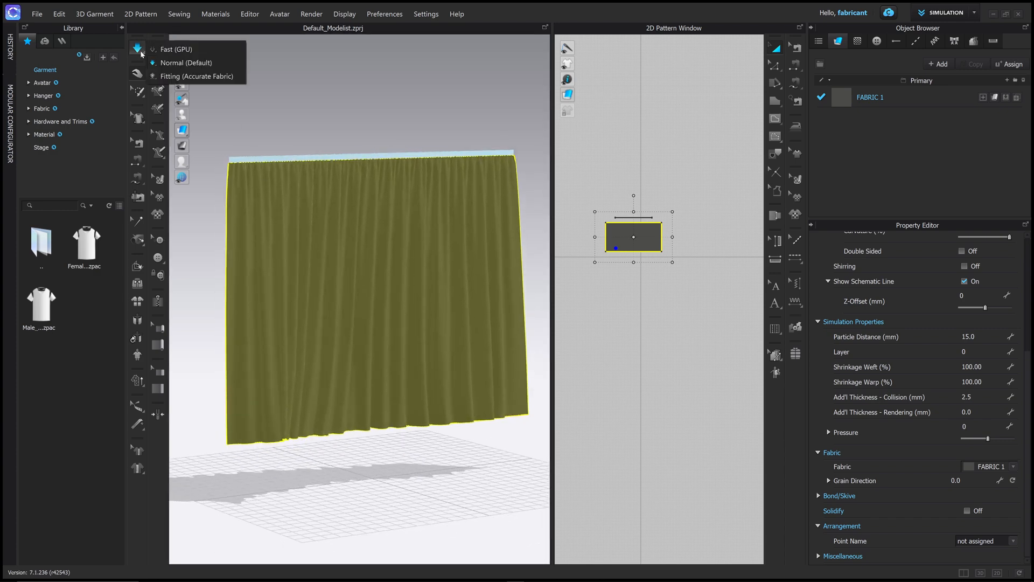
pyautogui.click(168, 76)
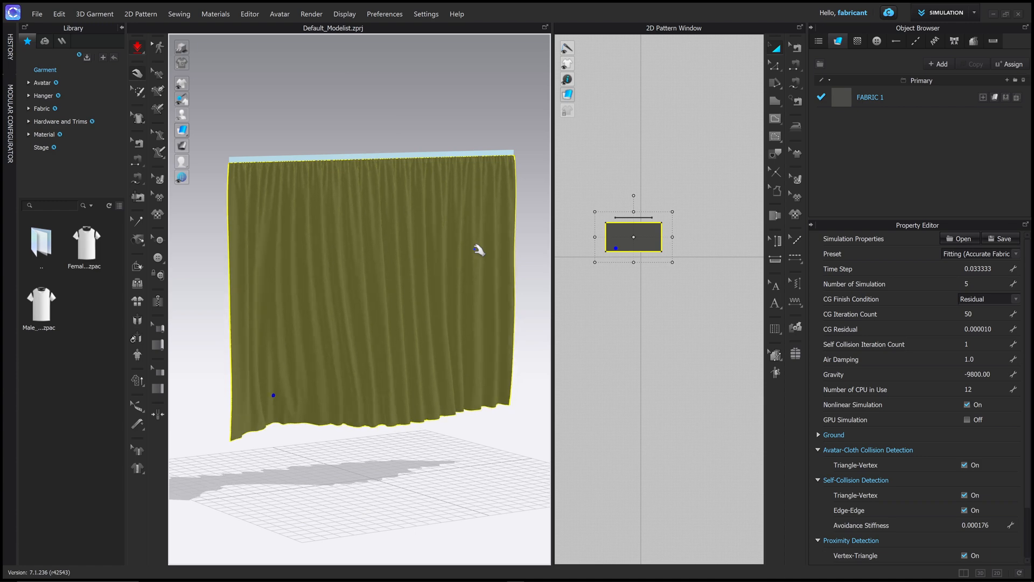
pyautogui.moveTo(443, 279); pyautogui.dragTo(389, 272, button='right')
pyautogui.click(365, 386)
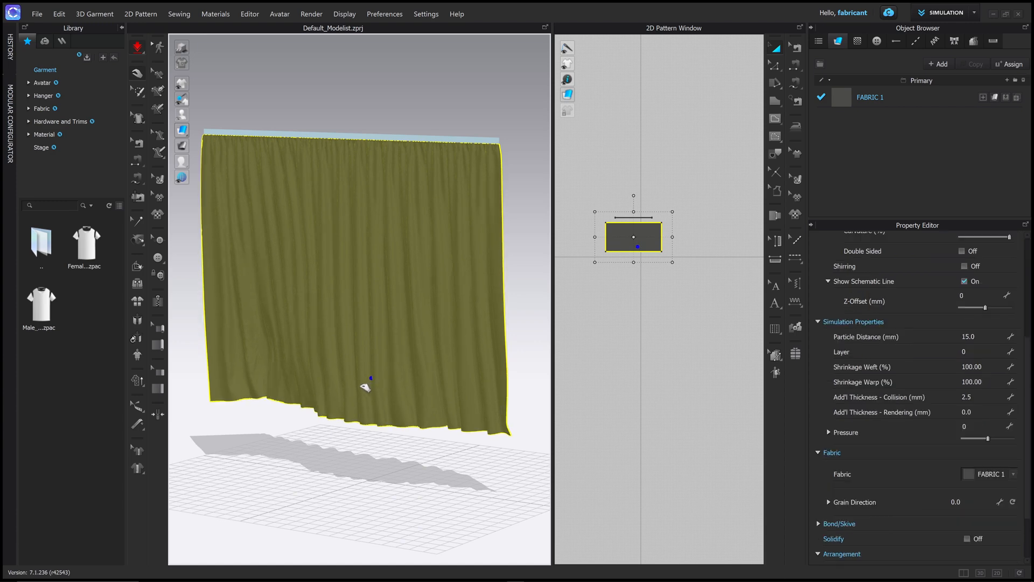
pyautogui.moveTo(366, 386); pyautogui.dragTo(327, 378)
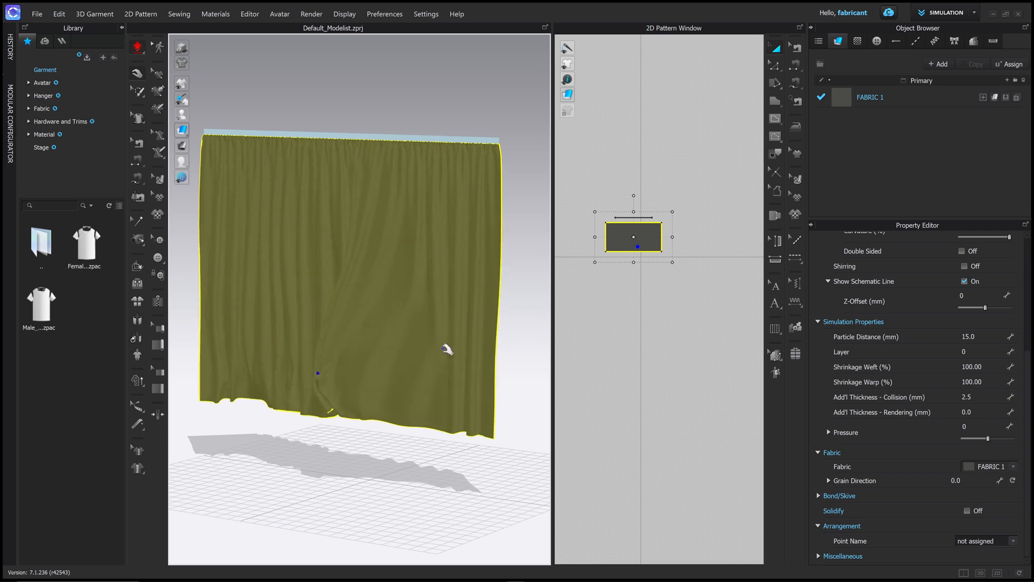
pyautogui.moveTo(444, 349); pyautogui.dragTo(480, 346)
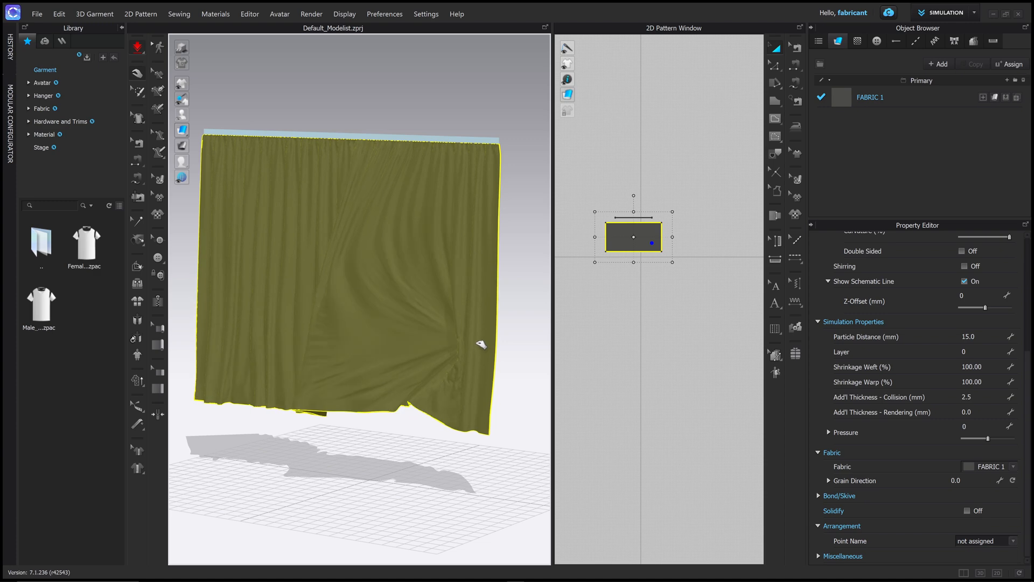
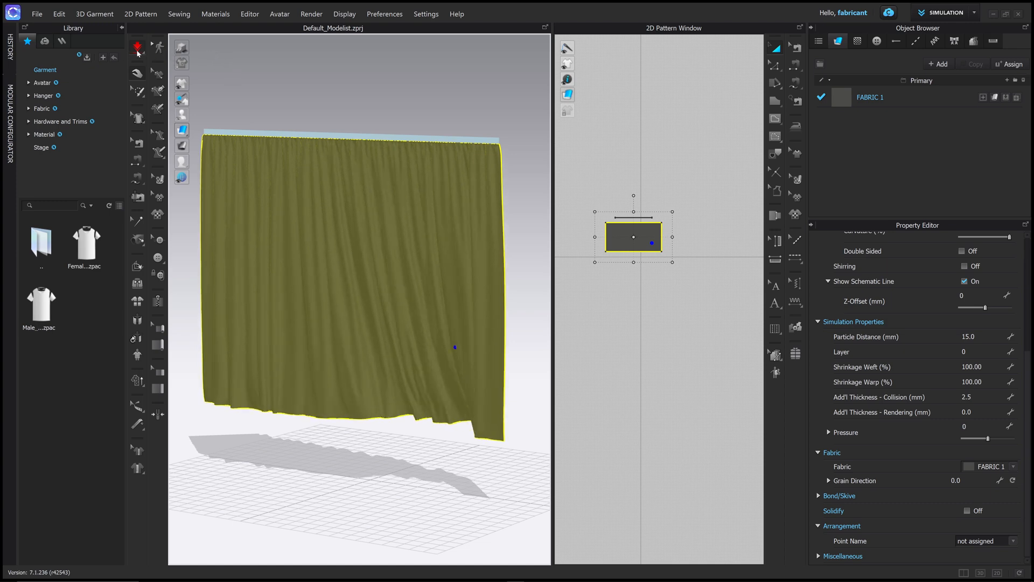
# - Switch the curtain's simulation back to Normal (Default) mode
pyautogui.click(137, 52)
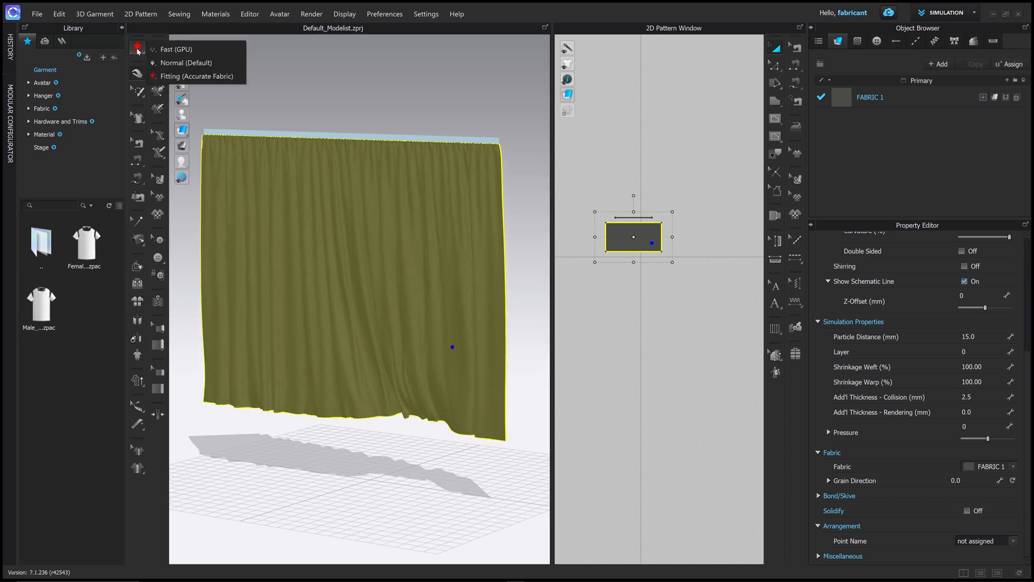
pyautogui.click(167, 66)
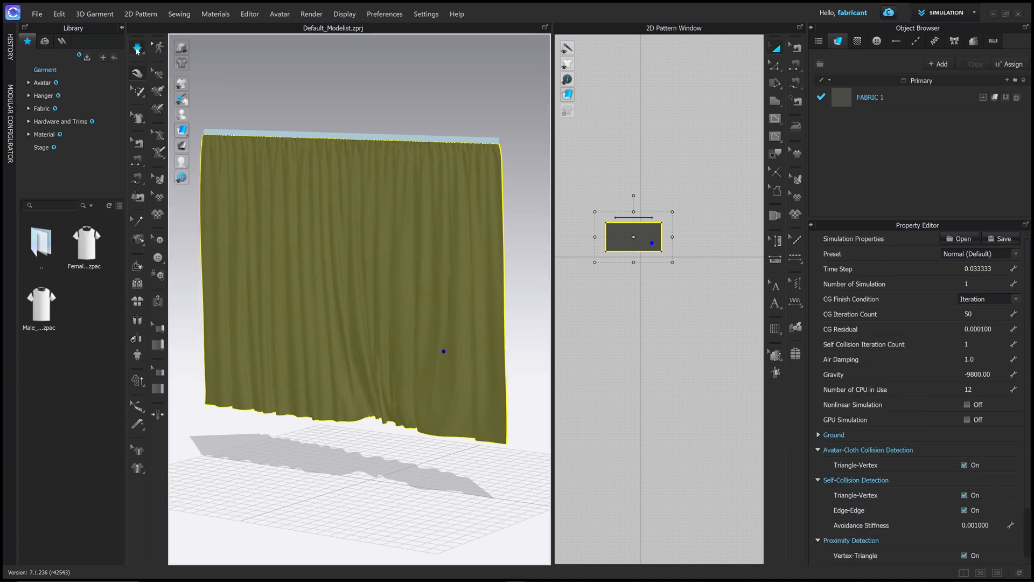
pyautogui.moveTo(393, 350); pyautogui.dragTo(411, 362, button='right')
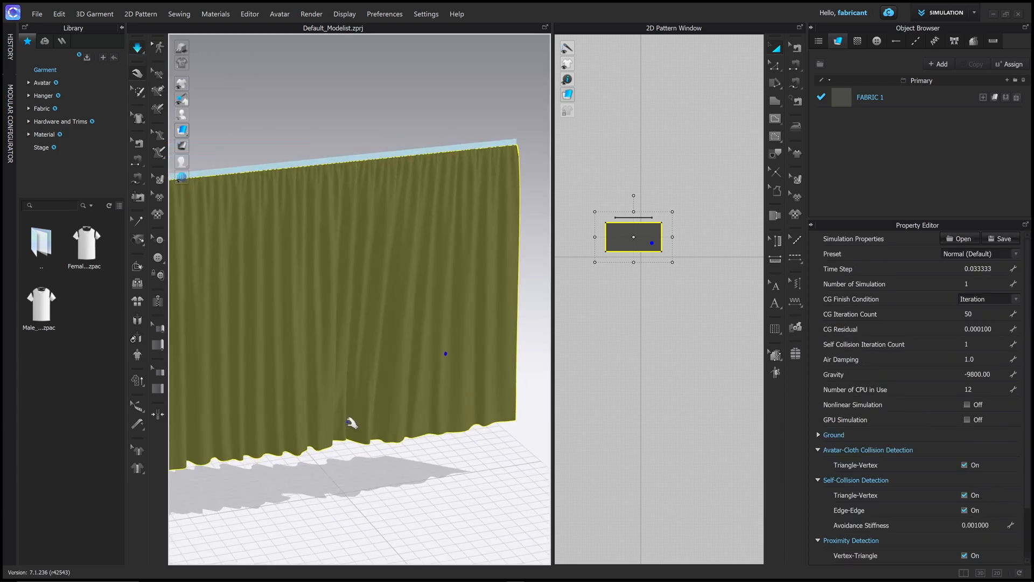
# - Tug the bunched fold at the curtain's bottom hem and stop the simulation
pyautogui.moveTo(351, 423)
pyautogui.mouseDown()
pyautogui.moveTo(374, 431)
pyautogui.moveTo(362, 423)
pyautogui.moveTo(362, 433)
pyautogui.mouseUp()
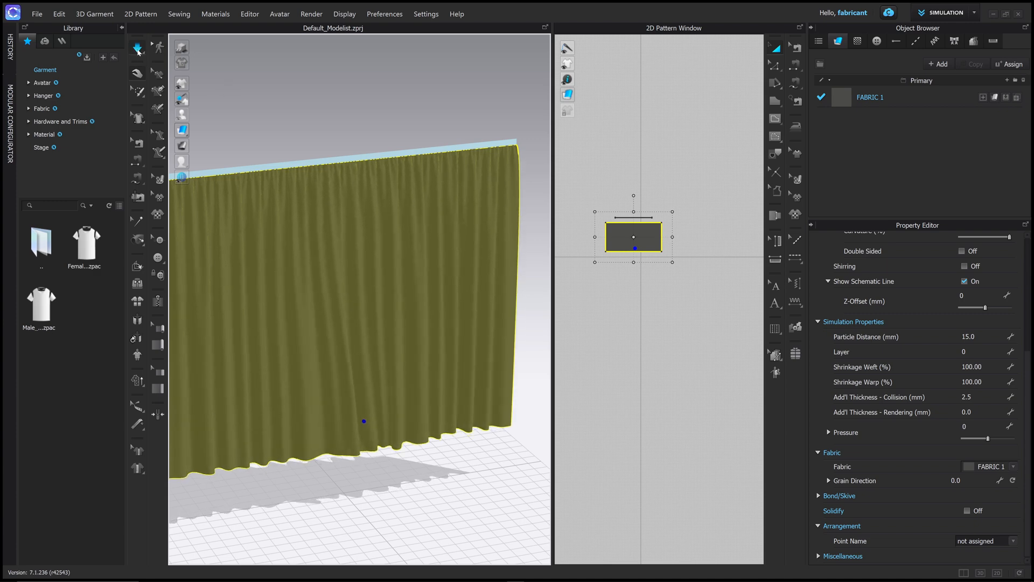
pyautogui.click(139, 52)
pyautogui.moveTo(282, 111); pyautogui.dragTo(300, 116, button='right')
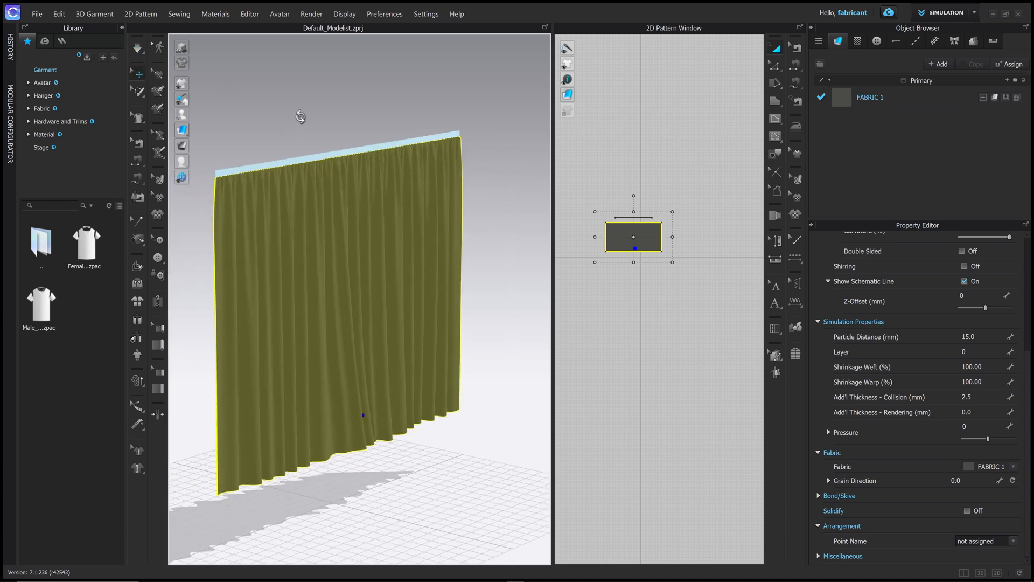
# - Set the physical property preset of FABRIC 1 to Cotton_Heavy_Canvas
pyautogui.click(903, 95)
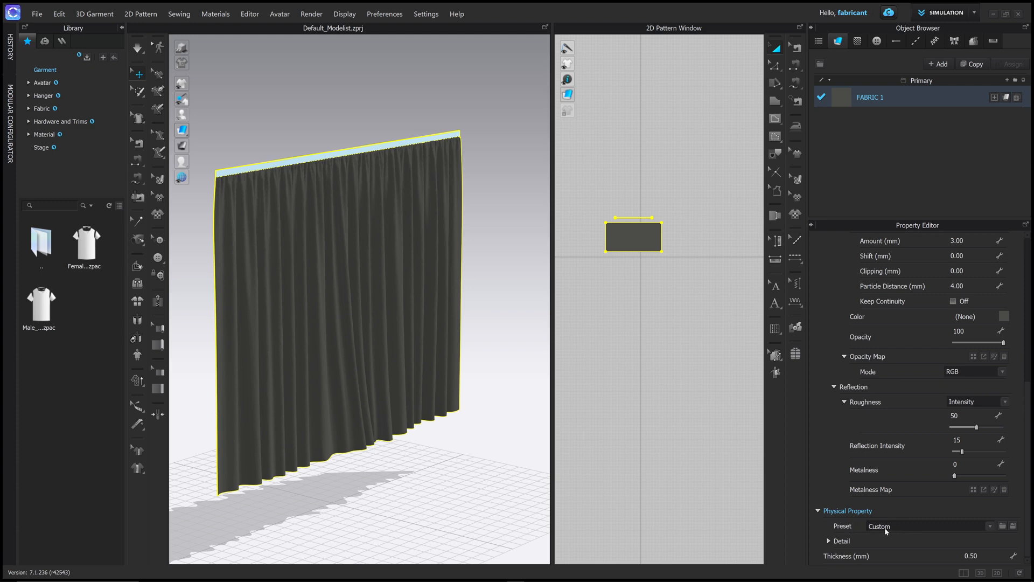
pyautogui.click(940, 525)
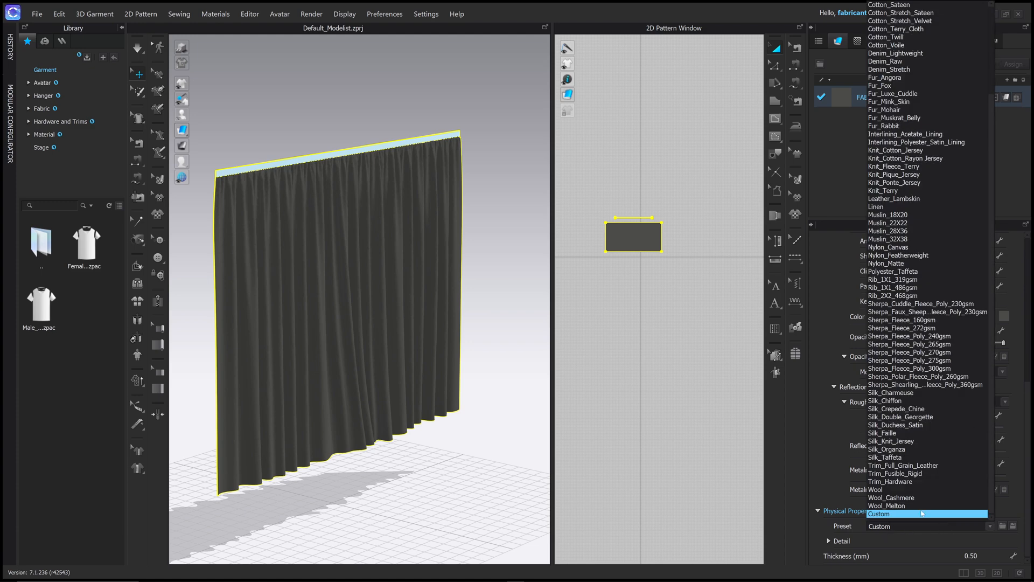
pyautogui.click(940, 527)
pyautogui.click(940, 527)
pyautogui.scroll(2, 938, 35)
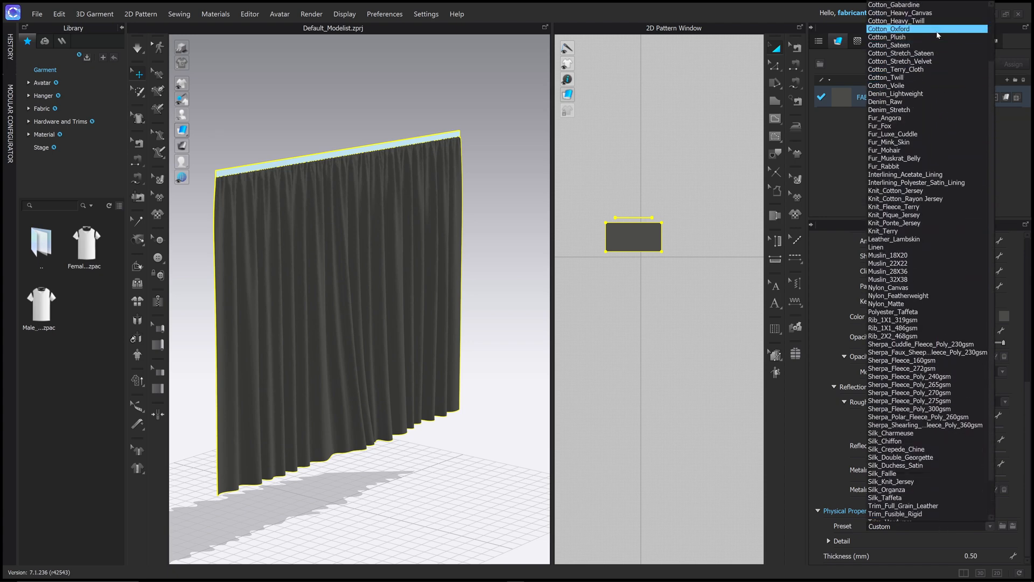
pyautogui.scroll(-2, 937, 35)
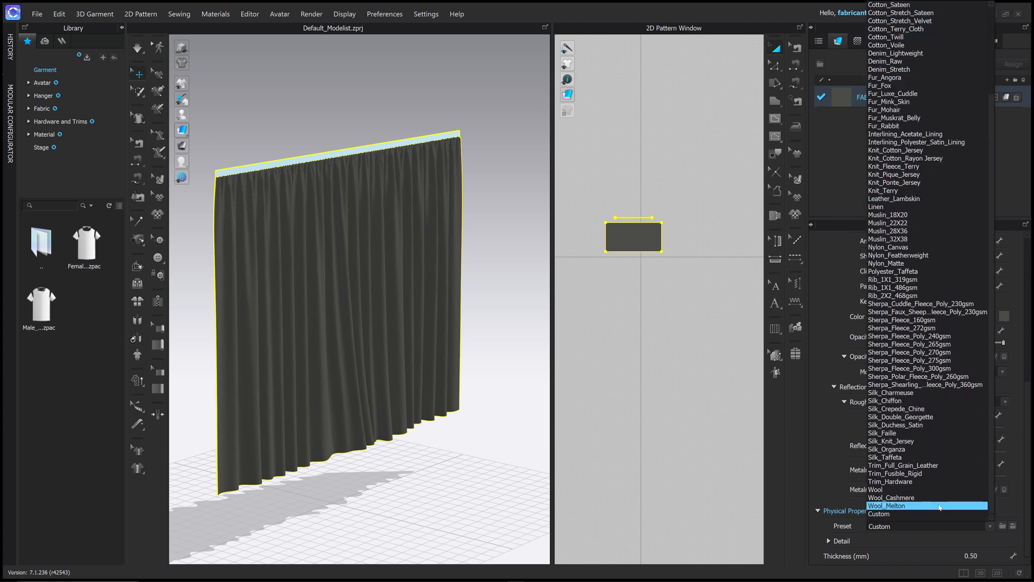
pyautogui.scroll(3, 940, 507)
pyautogui.scroll(-3, 940, 506)
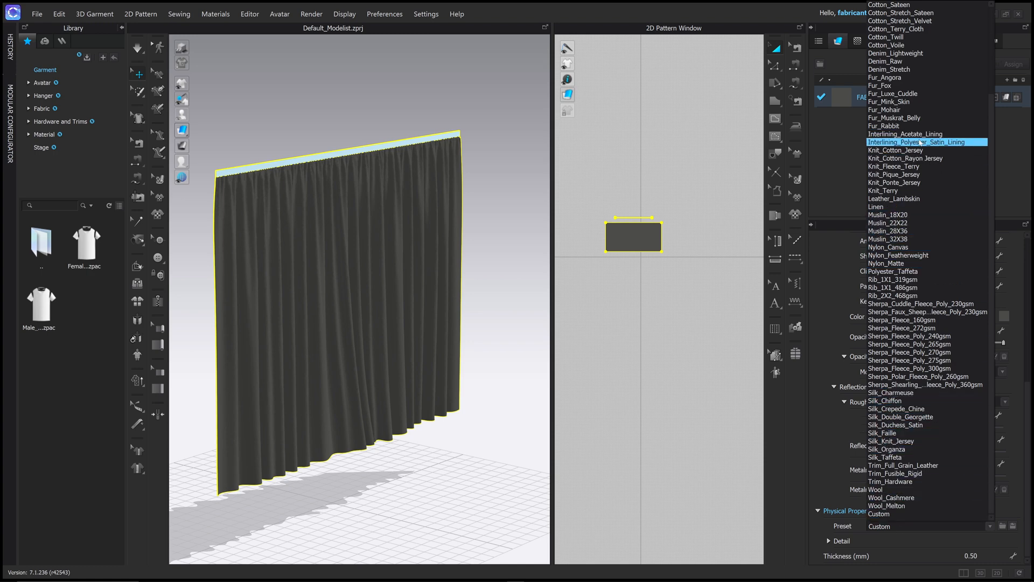
pyautogui.scroll(5, 920, 135)
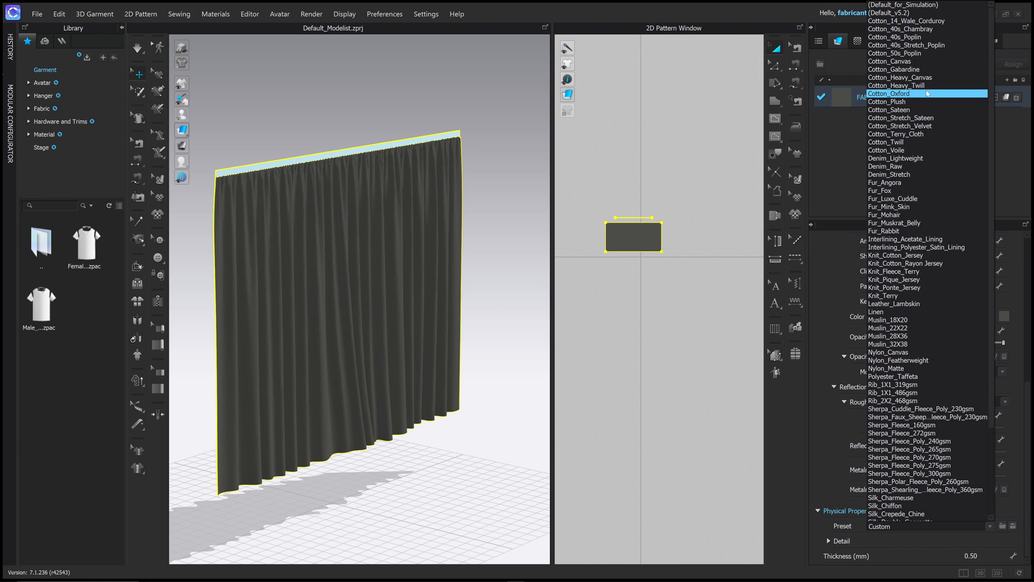
pyautogui.scroll(-5, 943, 223)
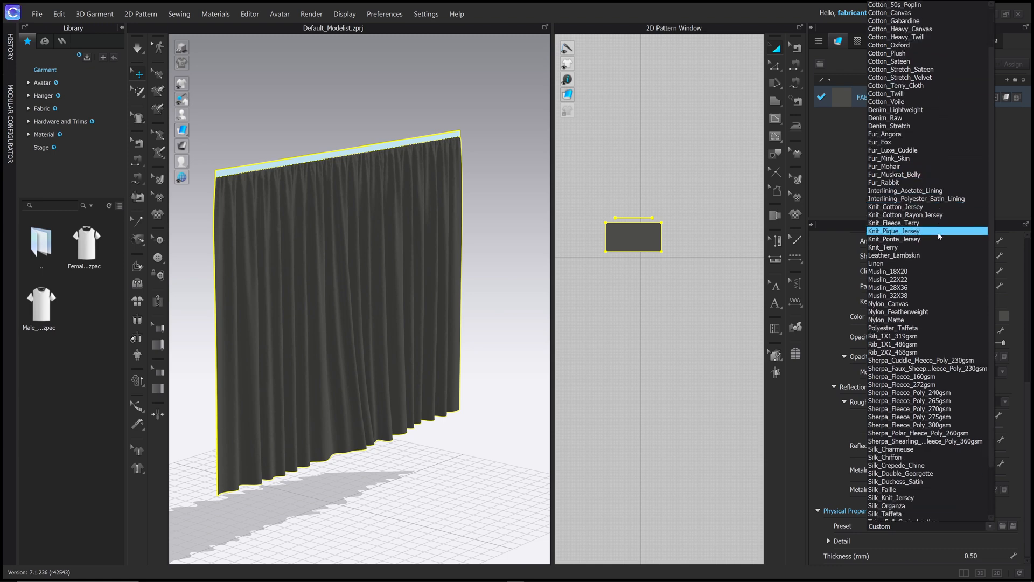
pyautogui.scroll(5, 939, 258)
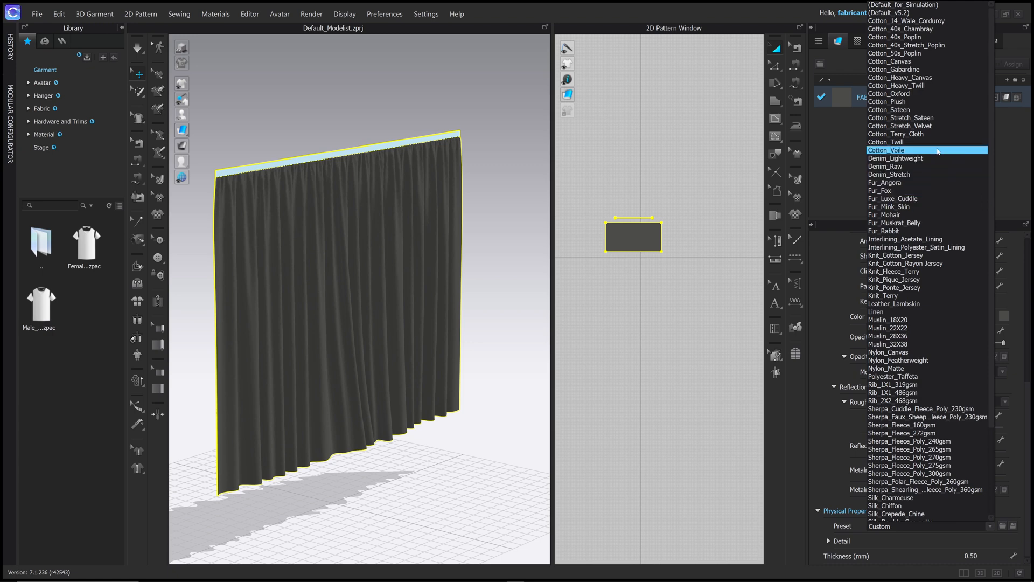
pyautogui.click(928, 78)
# - Simulate the curtain with the heavy canvas preset and pull its cloth sideways to check the drape
pyautogui.moveTo(353, 116); pyautogui.dragTo(342, 111, button='right')
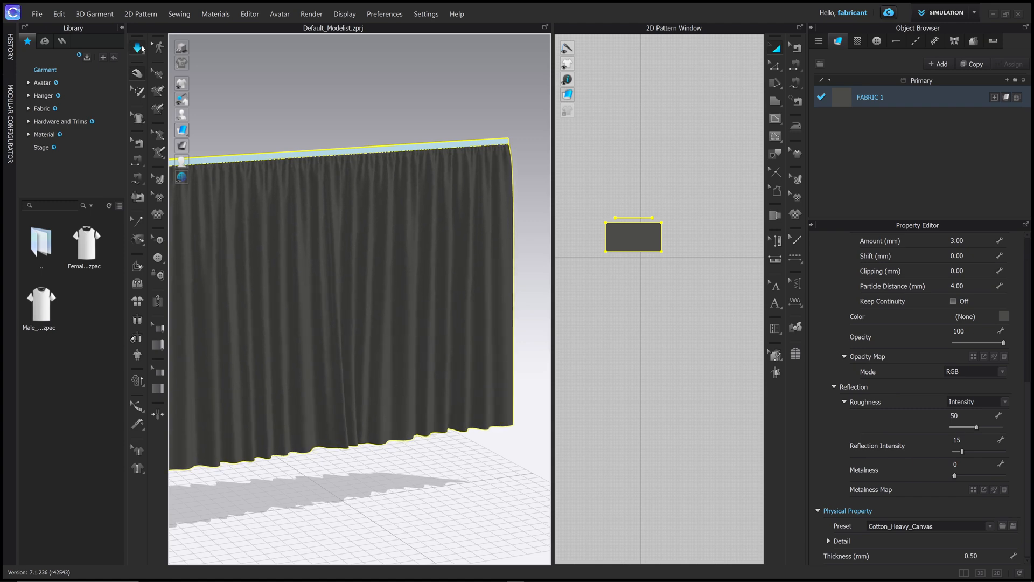
pyautogui.click(514, 418)
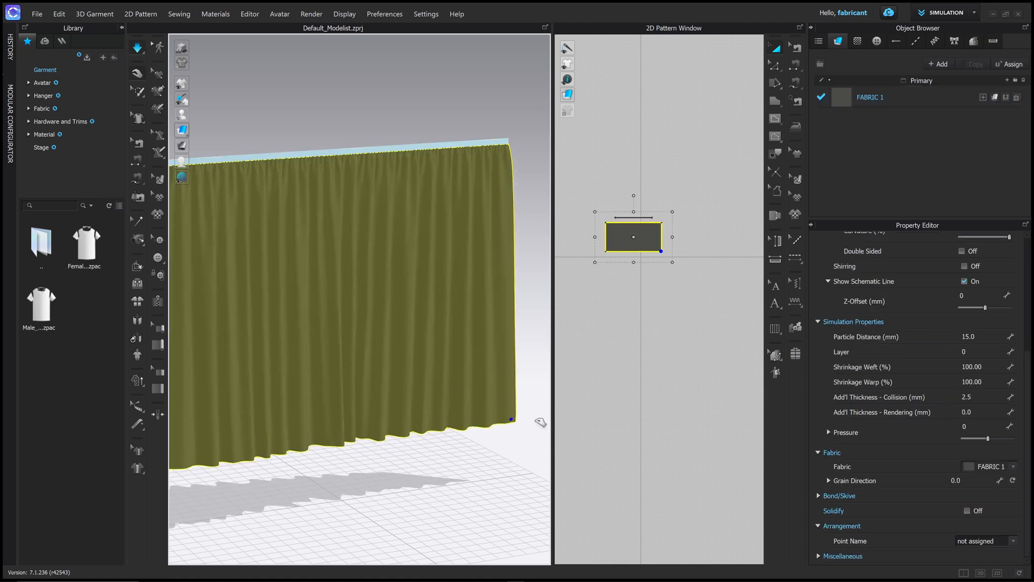
pyautogui.moveTo(474, 326); pyautogui.dragTo(504, 336)
pyautogui.moveTo(448, 323); pyautogui.dragTo(407, 324, button='right')
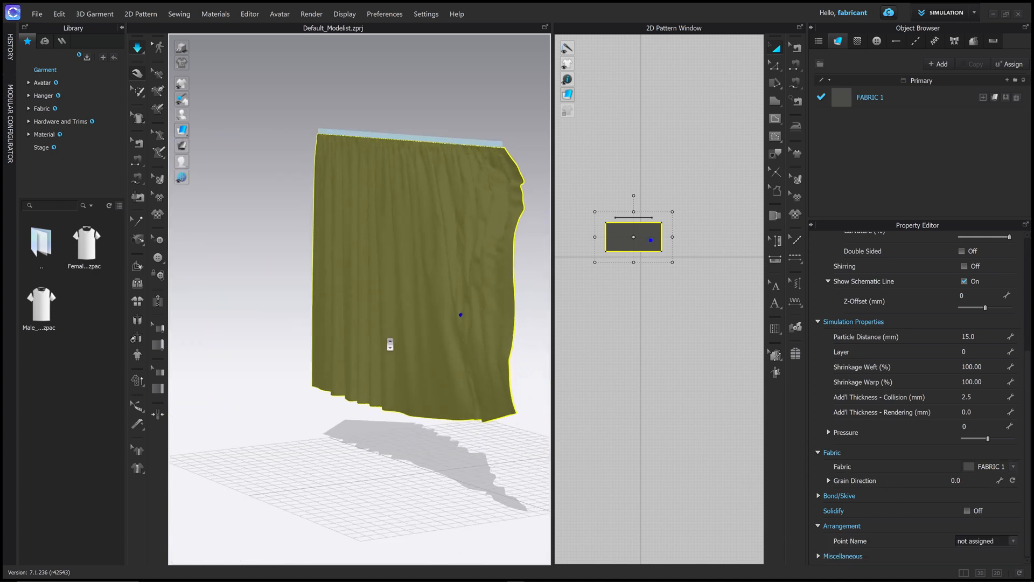
pyautogui.scroll(3, 391, 343)
pyautogui.scroll(-4, 393, 340)
pyautogui.moveTo(406, 341); pyautogui.dragTo(443, 337, button='right')
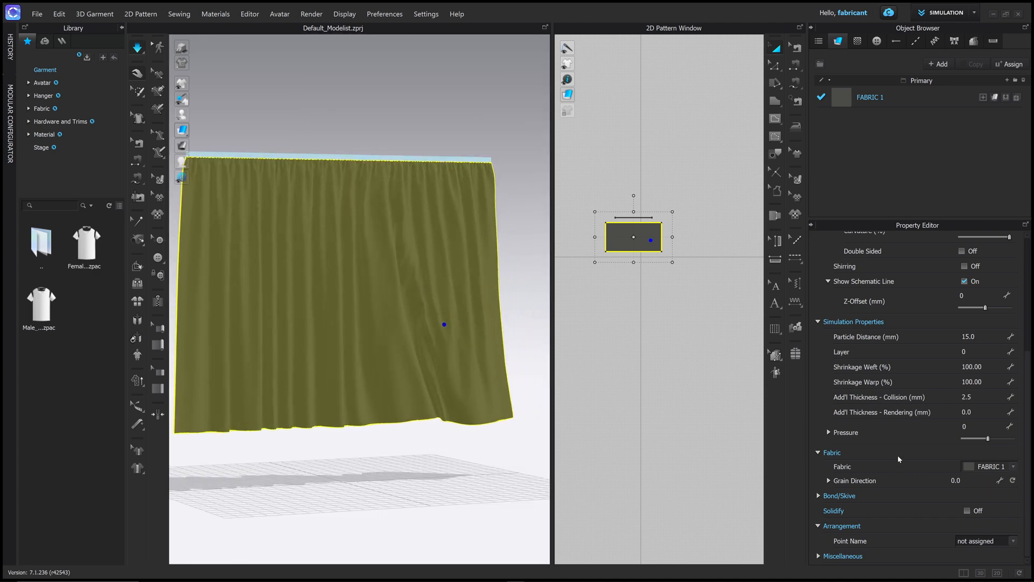
# - Set FABRIC 1's physical property preset to Silk_Knit_Jersey and pull the curtain's lower right corner outward to check the drape
pyautogui.click(884, 98)
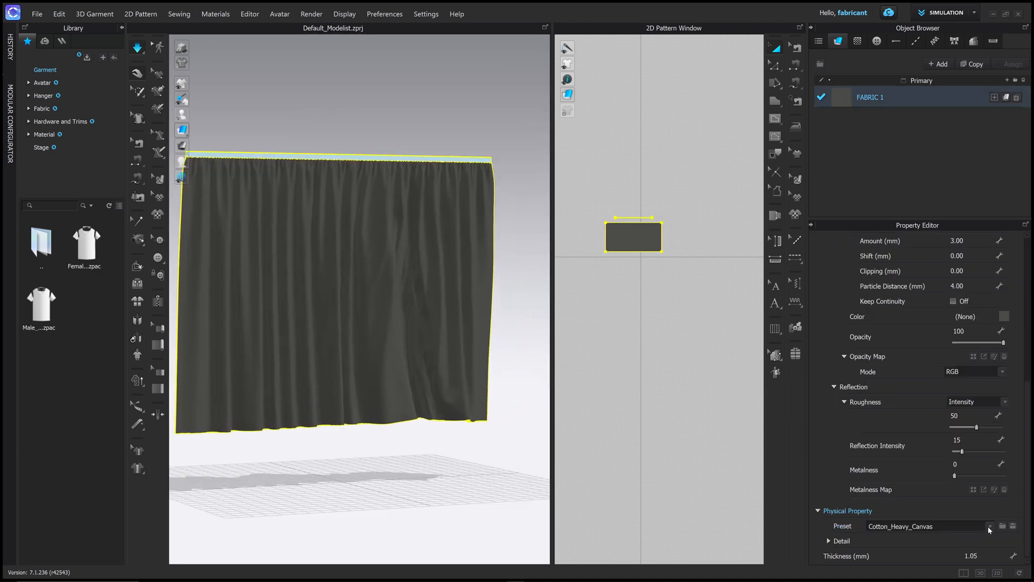
pyautogui.click(989, 527)
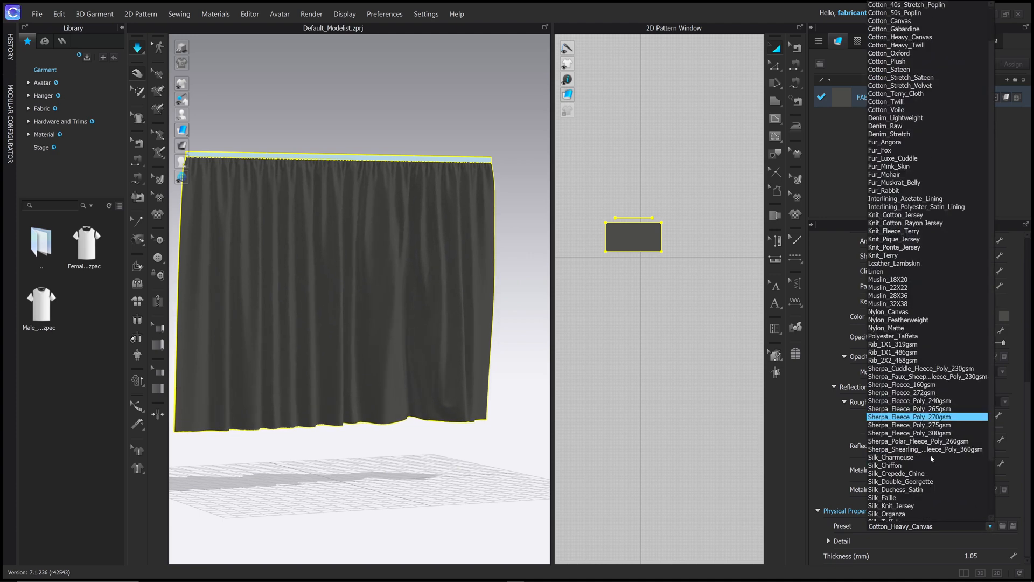
pyautogui.scroll(-3, 932, 459)
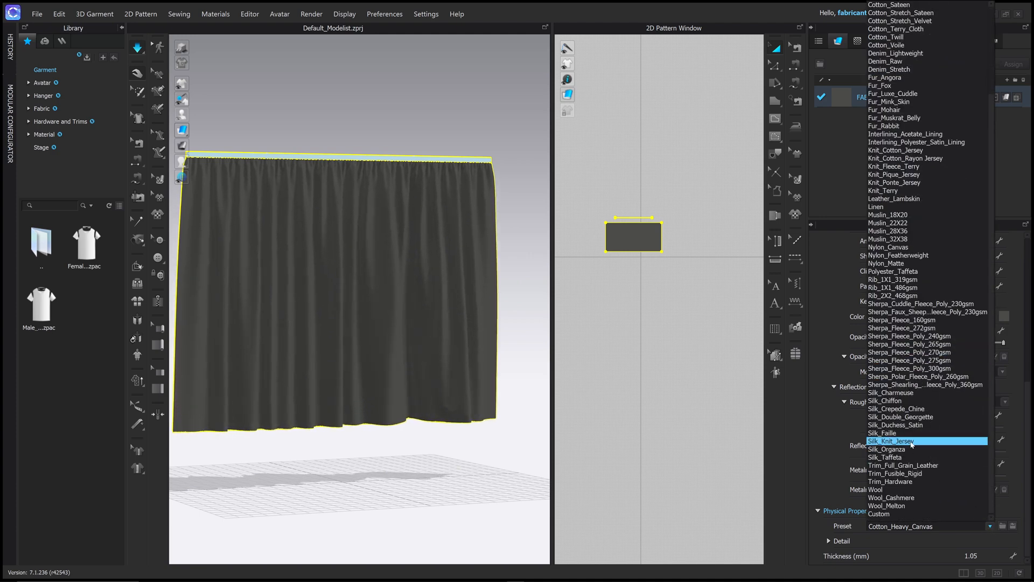
pyautogui.click(618, 351)
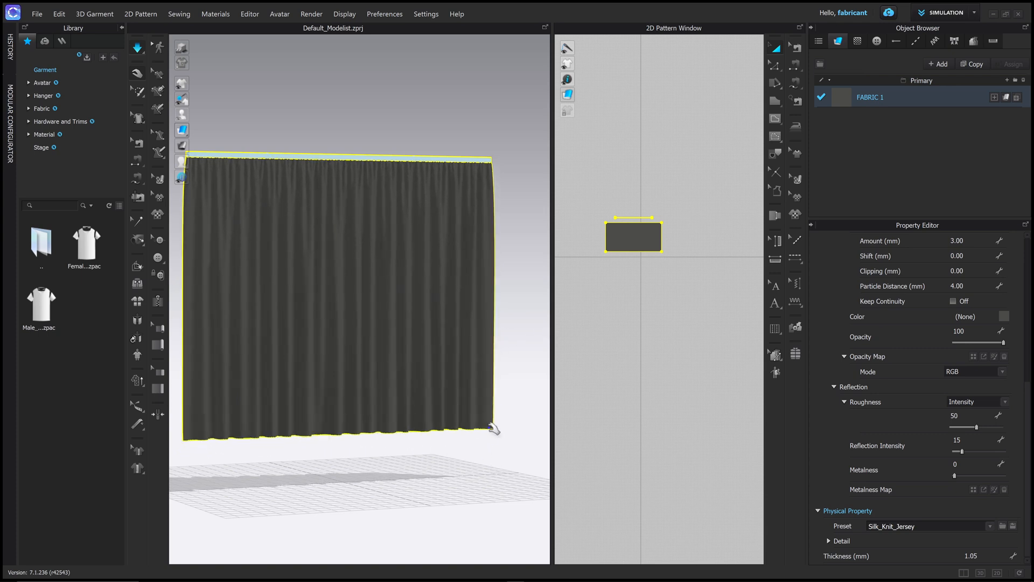
pyautogui.moveTo(493, 429); pyautogui.dragTo(553, 413)
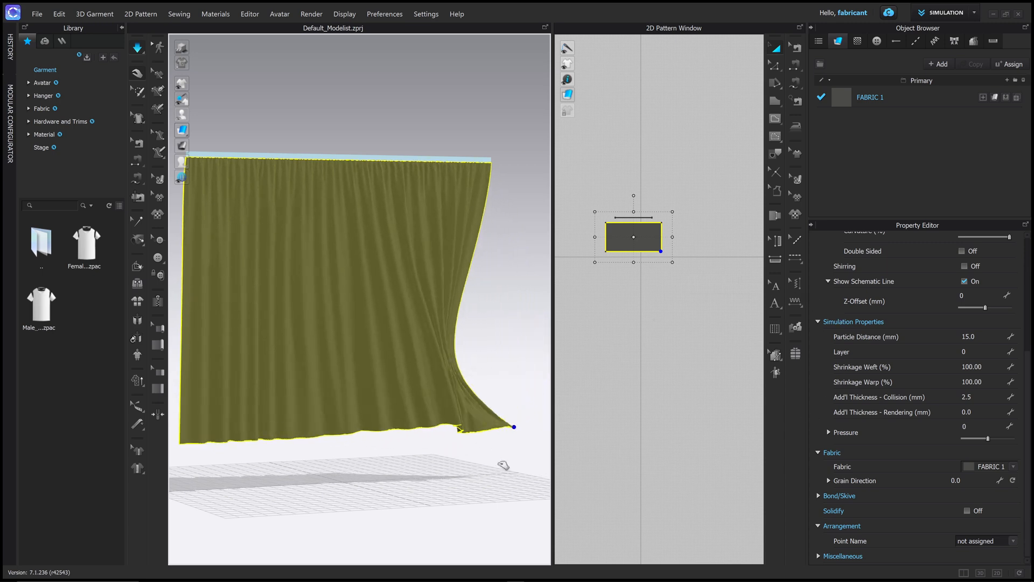
pyautogui.moveTo(503, 466); pyautogui.dragTo(550, 261)
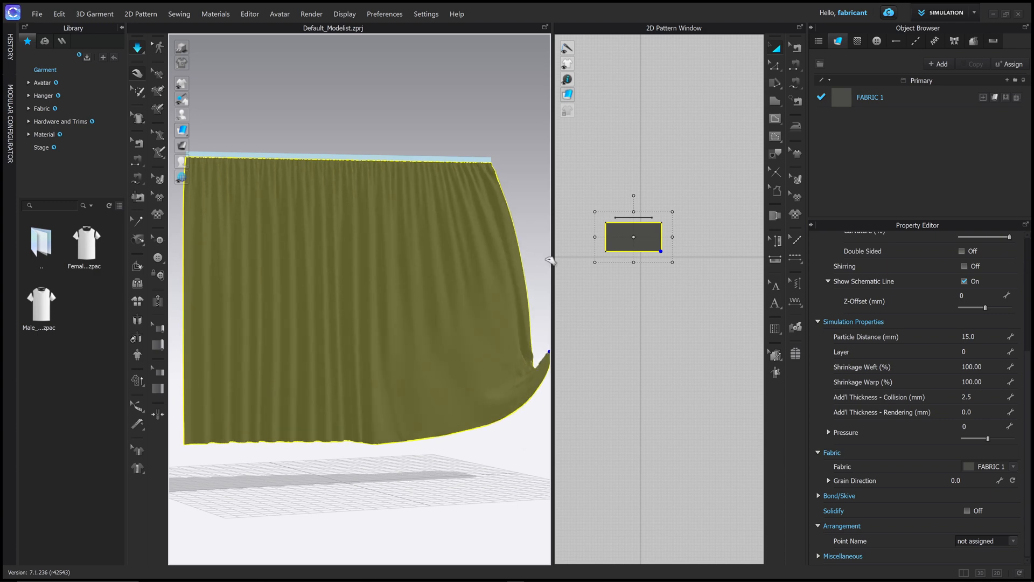
# - Set FABRIC 1's physical property preset to Silk_Chiffon and pull the cloth in several directions to check how it falls
pyautogui.click(903, 476)
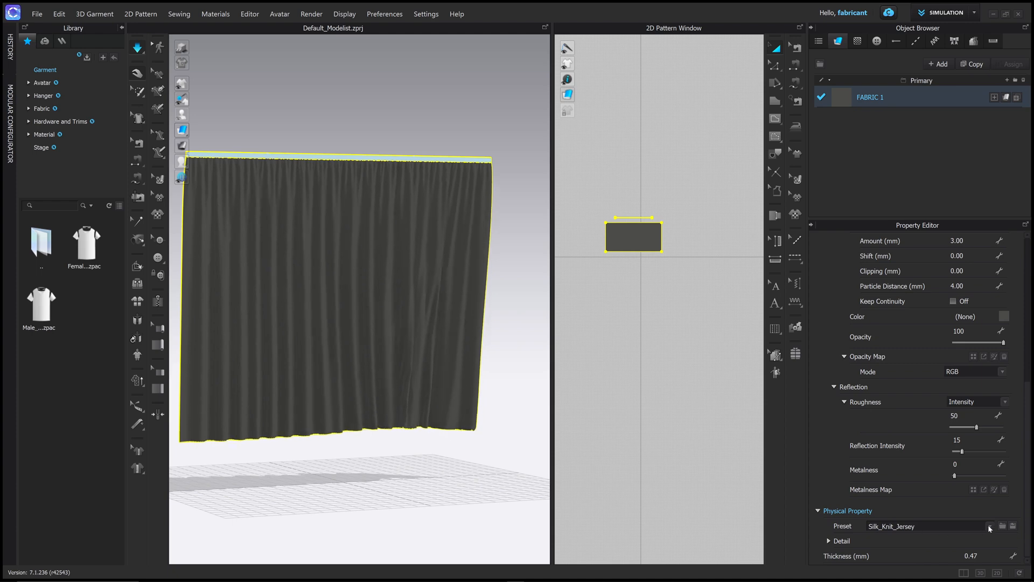
pyautogui.click(990, 527)
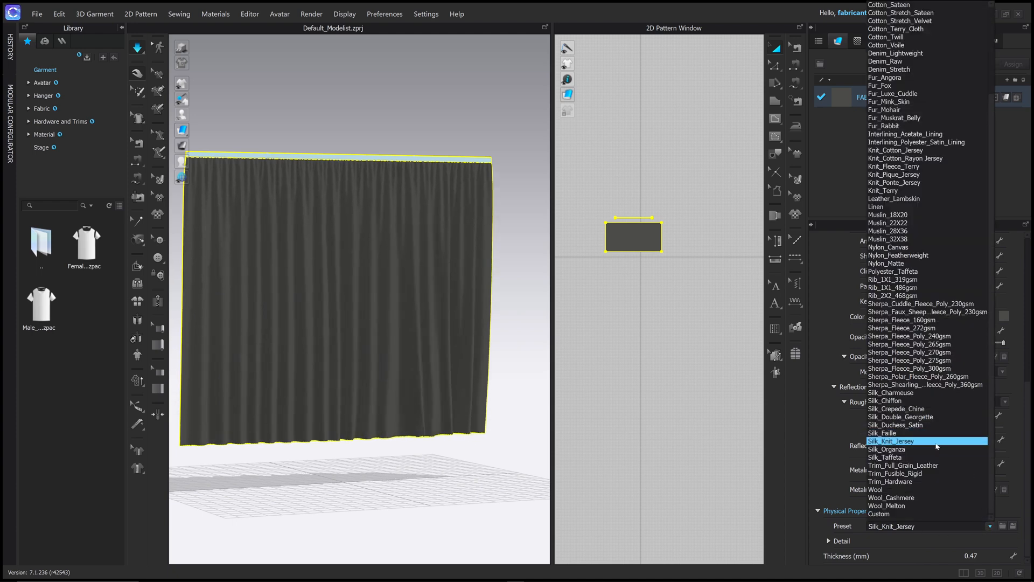
pyautogui.click(924, 401)
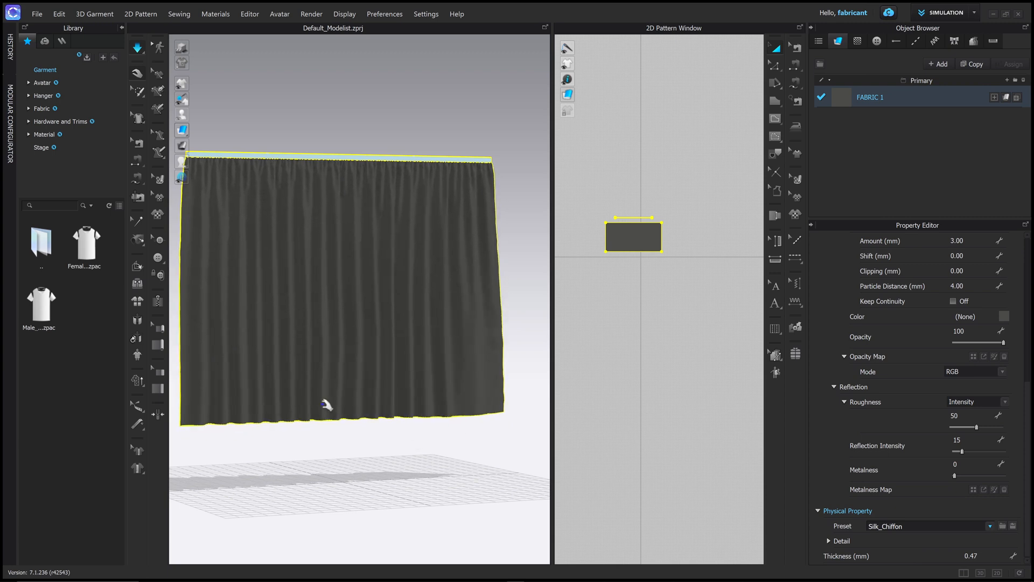
pyautogui.moveTo(325, 404); pyautogui.dragTo(527, 252)
pyautogui.moveTo(331, 325); pyautogui.dragTo(261, 307)
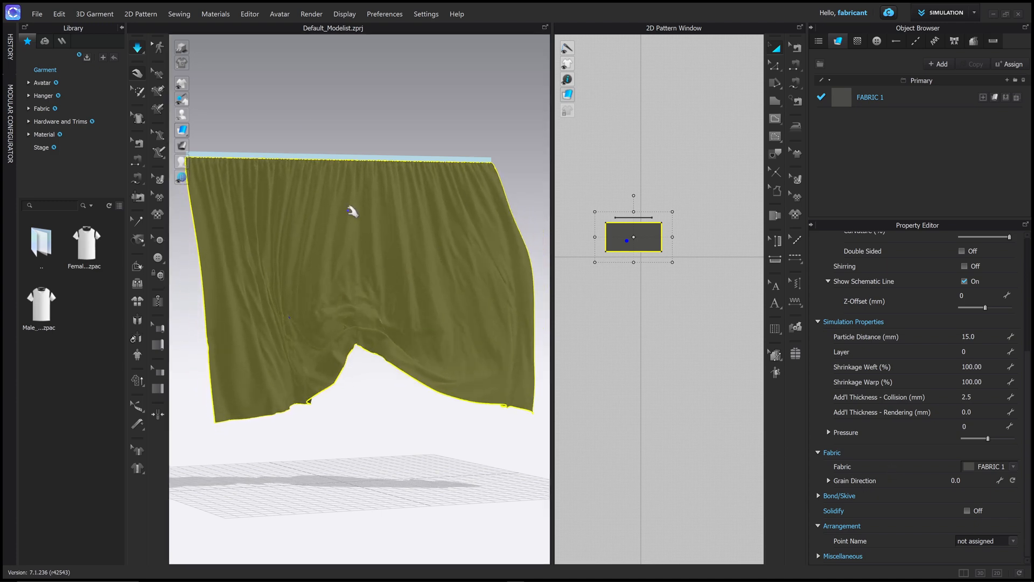
# - Set the simulation mode to Normal (Default) and stop the simulation
pyautogui.click(139, 49)
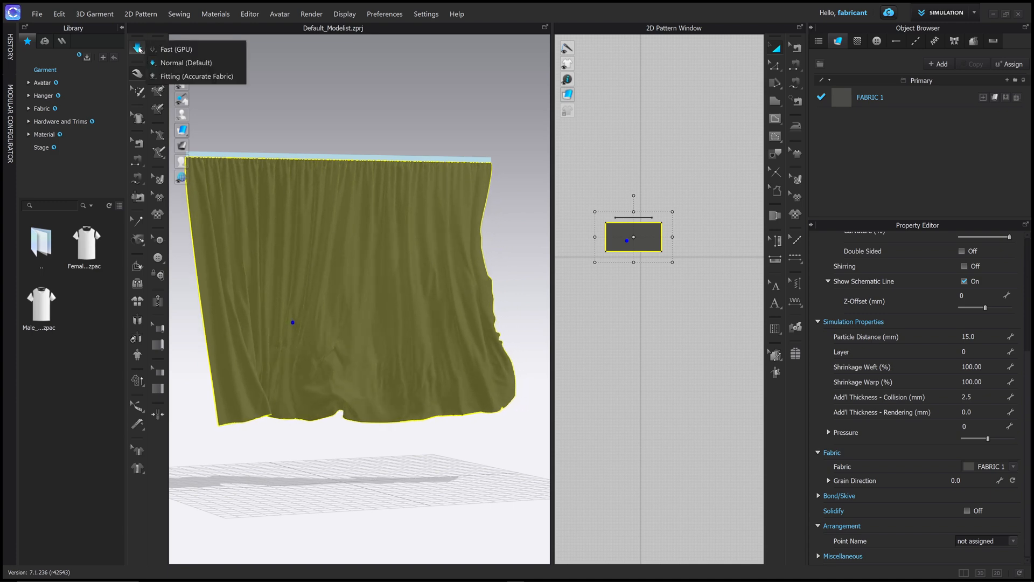
pyautogui.click(186, 62)
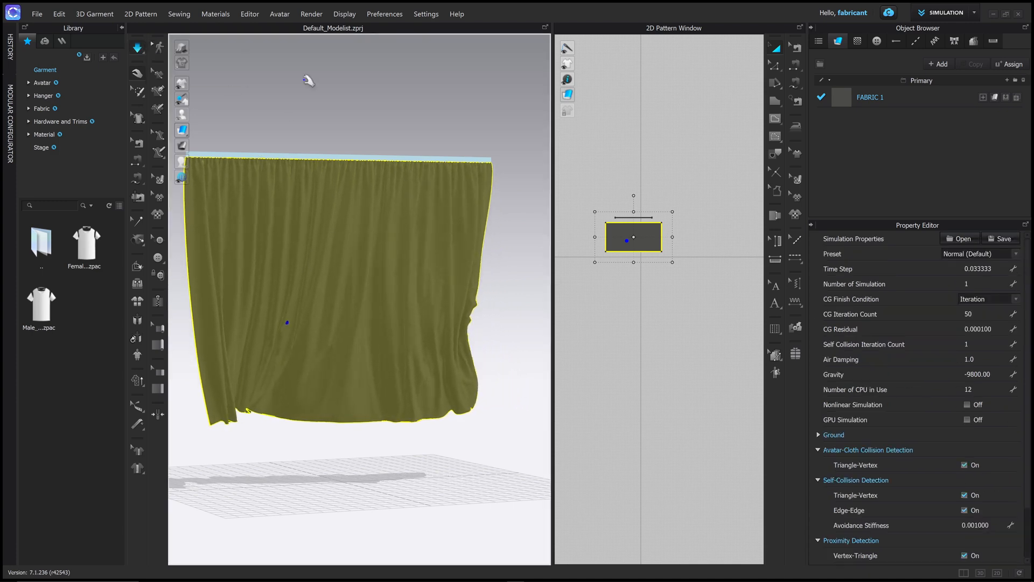
pyautogui.press('space')
# - Review the detailed physical properties of FABRIC 1's chiffon preset and expand its Density value in g/m2
pyautogui.scroll(-1, 834, 504)
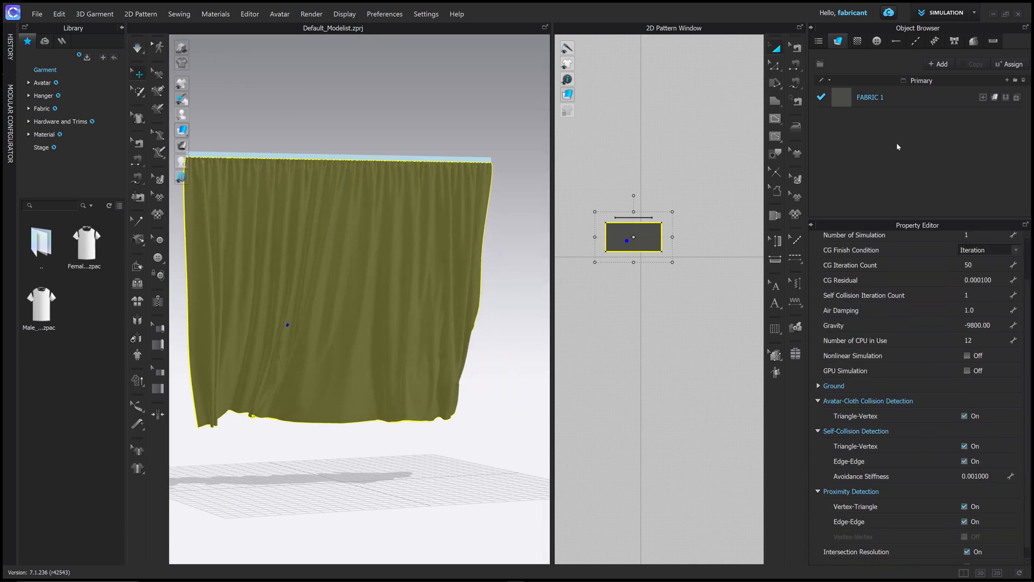
pyautogui.click(888, 100)
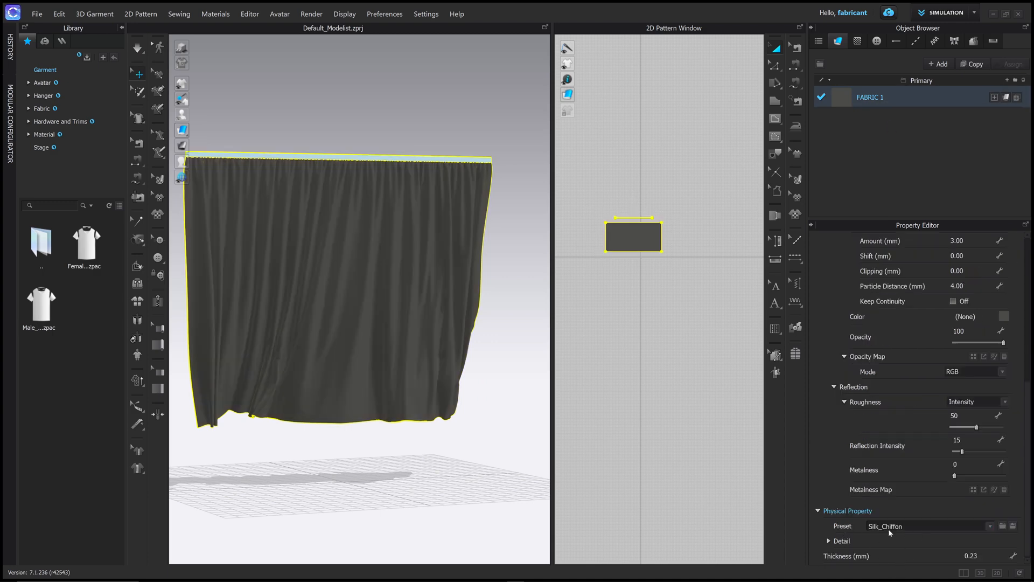
pyautogui.click(829, 541)
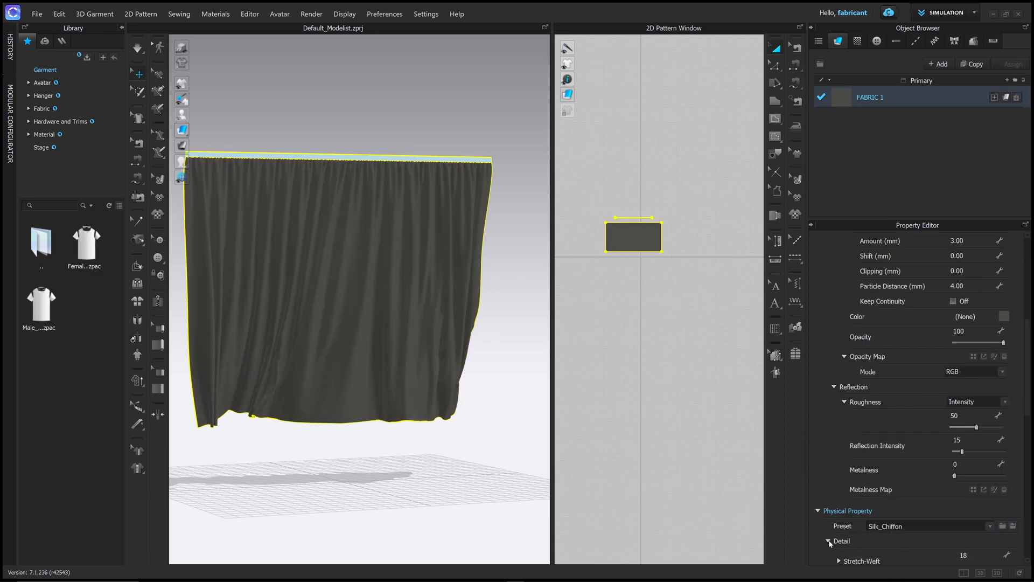
pyautogui.scroll(-5, 843, 509)
pyautogui.scroll(1, 844, 502)
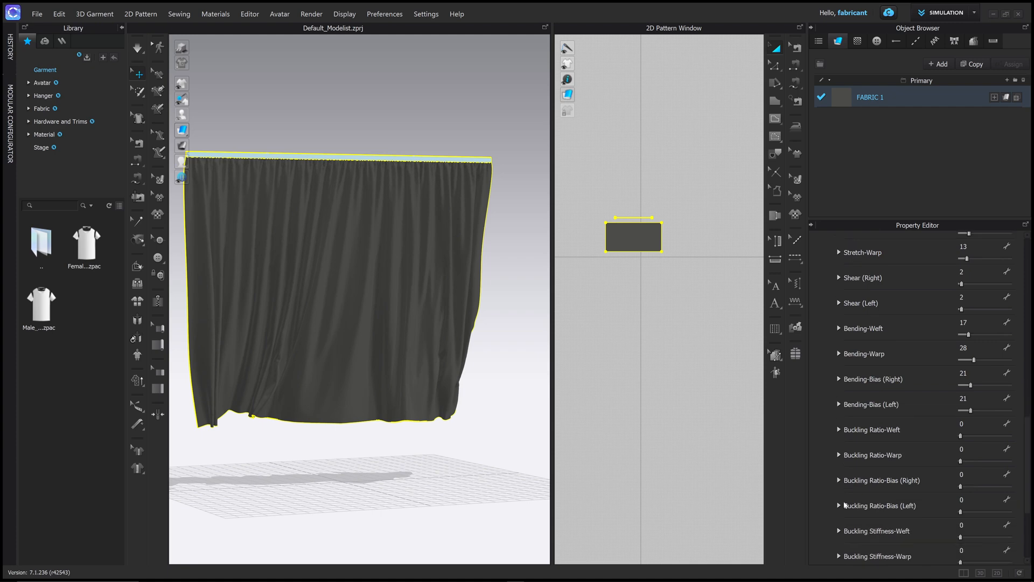
pyautogui.scroll(-1, 862, 297)
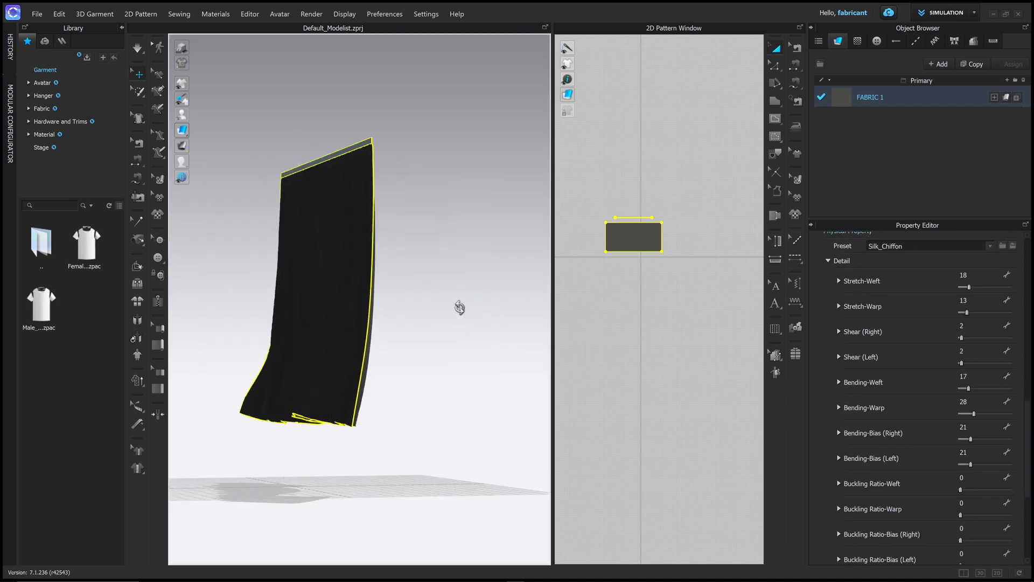
pyautogui.scroll(-7, 849, 366)
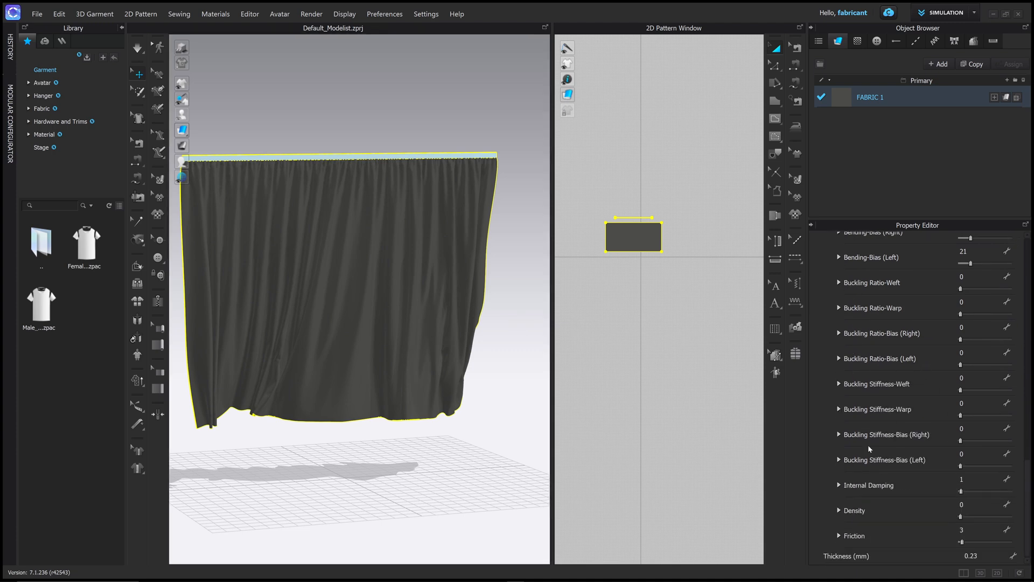
pyautogui.click(839, 510)
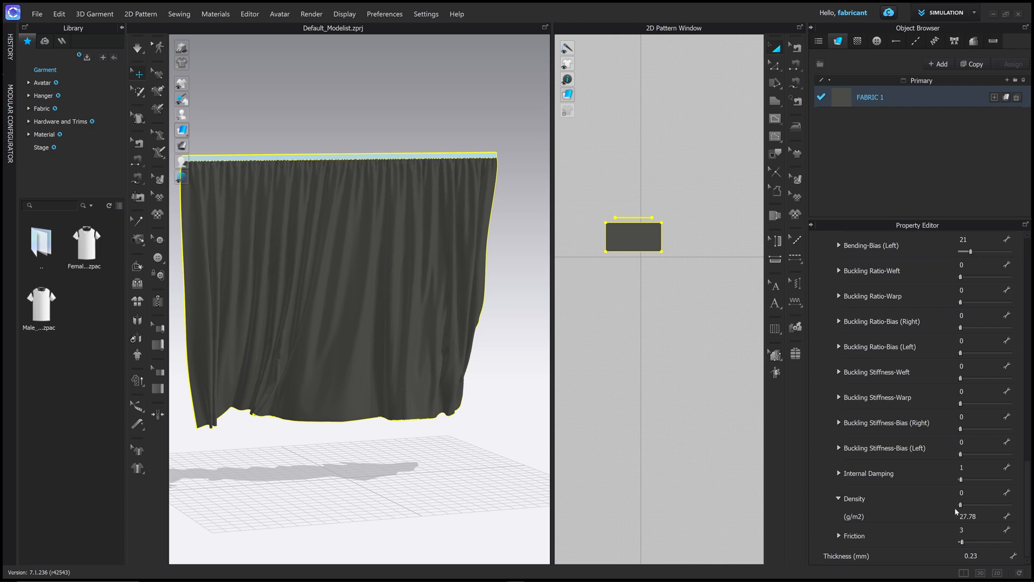
# - Set the physical property preset of FABRIC 1 to Cotton_Twill
pyautogui.scroll(10, 860, 500)
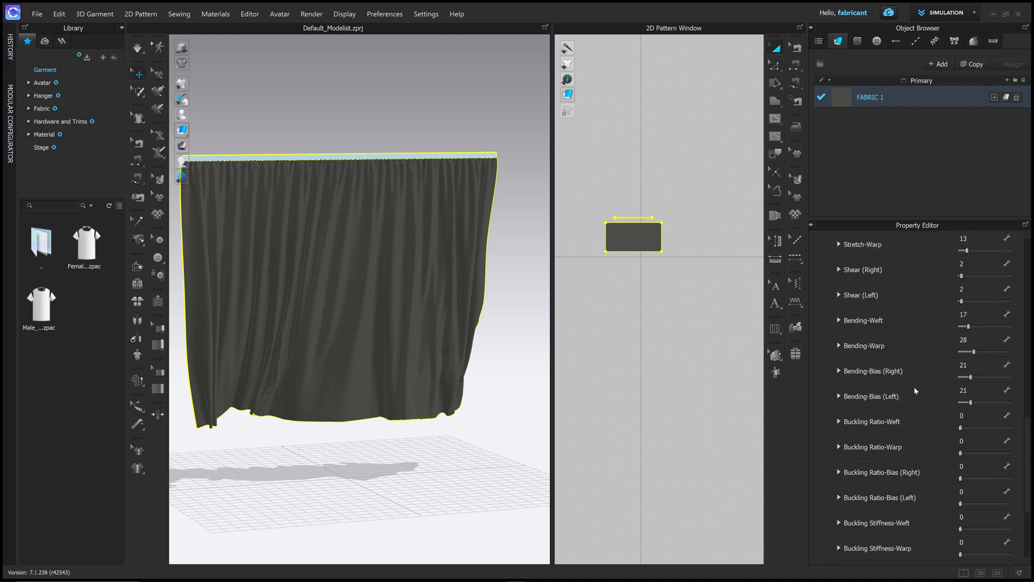
pyautogui.click(991, 347)
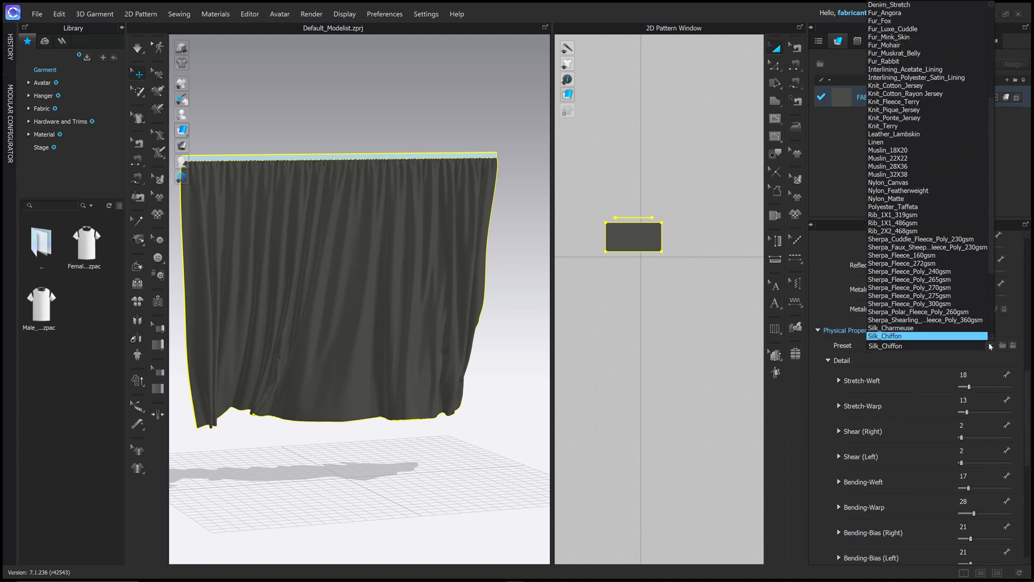
pyautogui.scroll(-5, 965, 301)
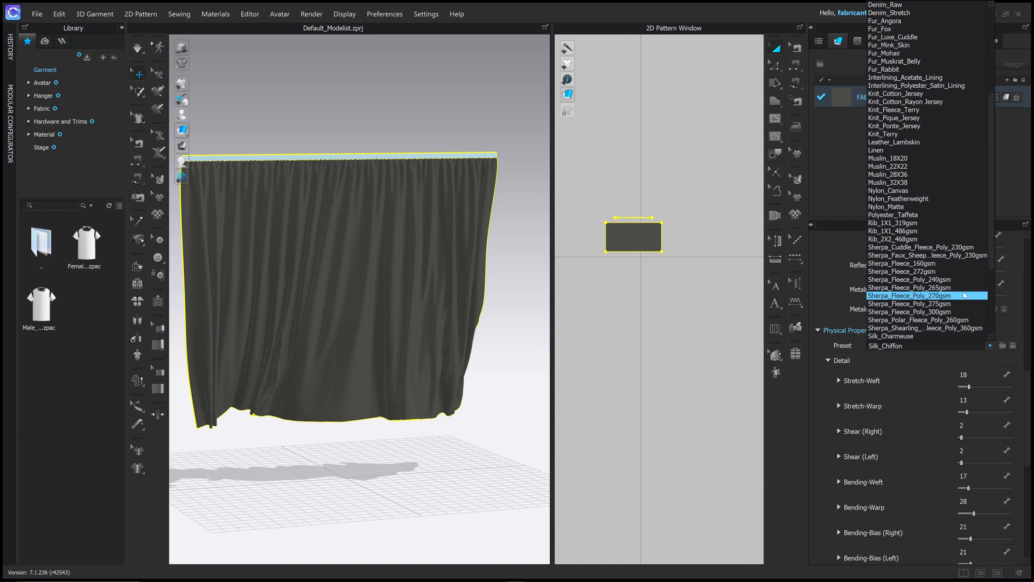
pyautogui.scroll(5, 965, 300)
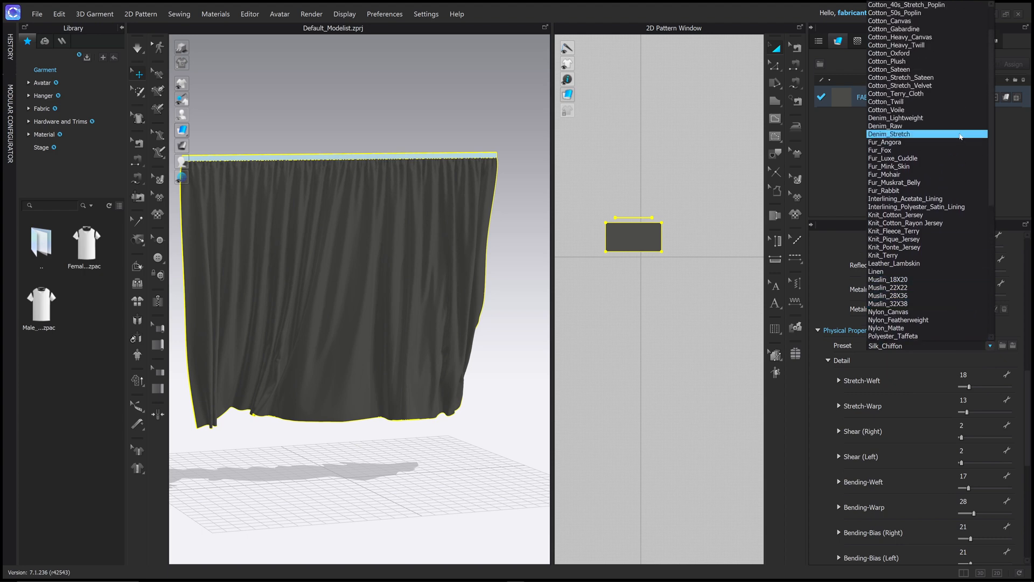
pyautogui.click(961, 101)
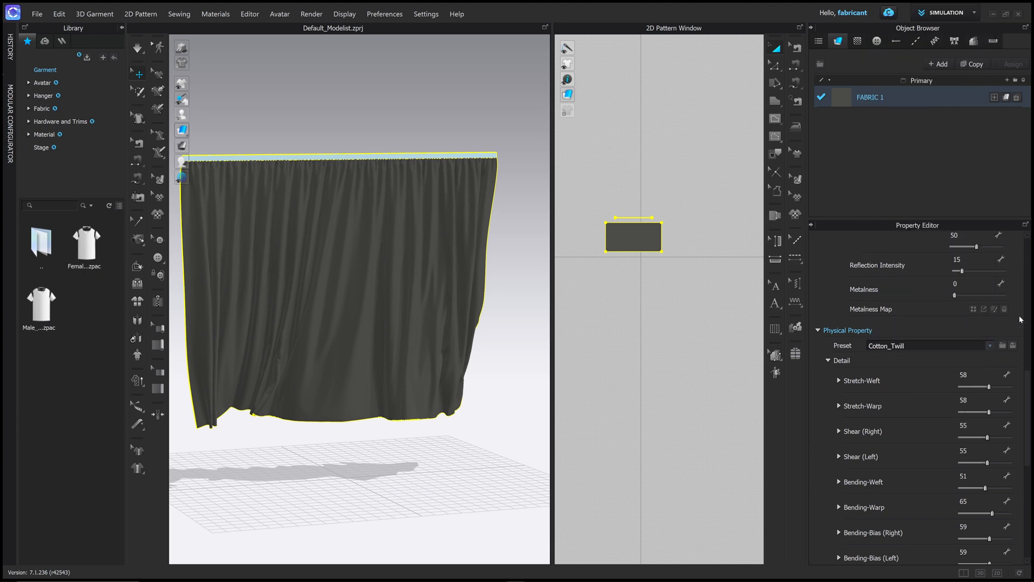
# - Set the fabric's density to 280 g/m2
pyautogui.moveTo(1028, 375); pyautogui.dragTo(1018, 531)
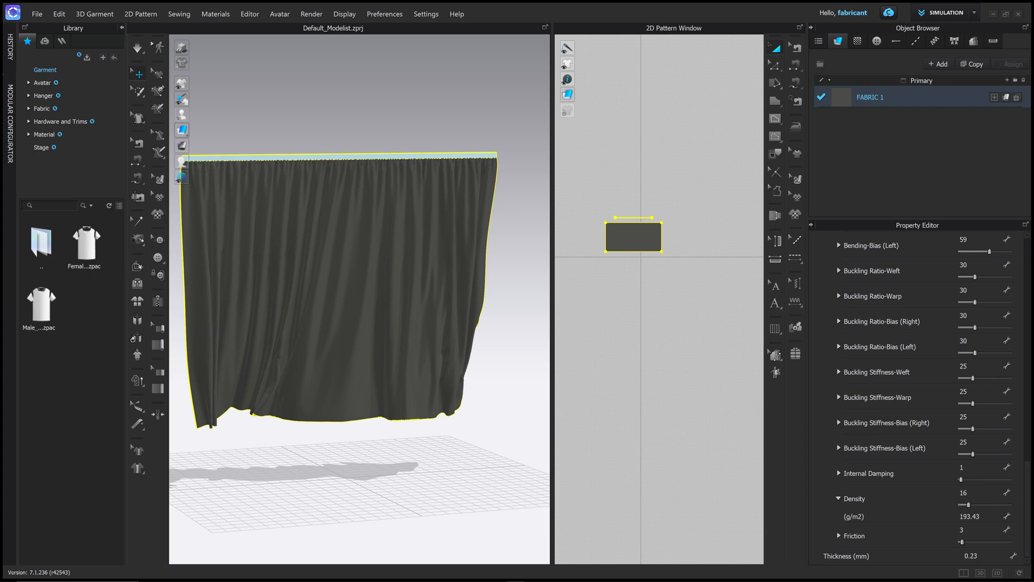
pyautogui.click(971, 517)
pyautogui.write('280')
pyautogui.press('Return')
# - Review the stretch, bending and buckling values of the twill fabric, and collapse the physical property details
pyautogui.scroll(8, 916, 397)
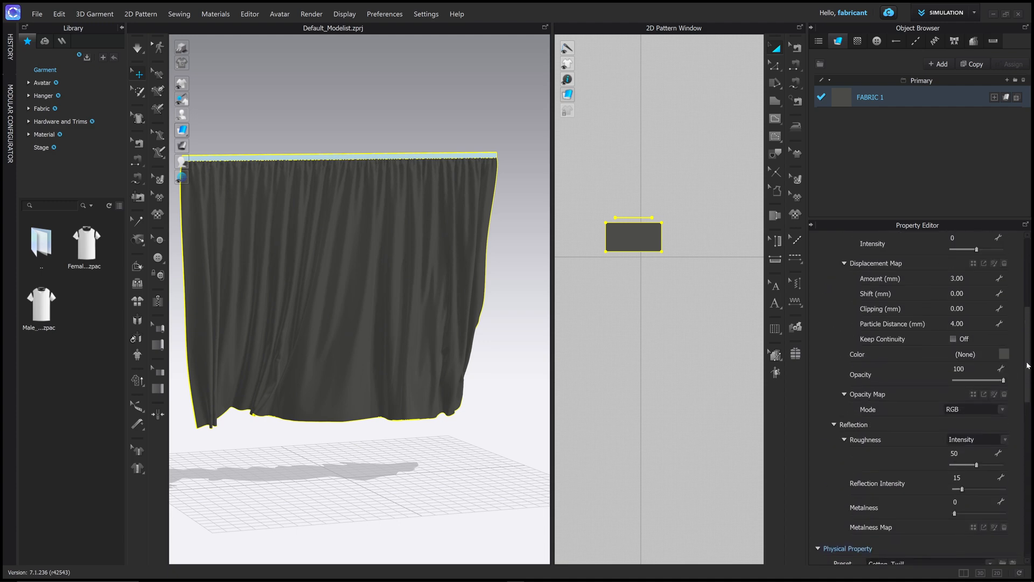
pyautogui.moveTo(1028, 406); pyautogui.dragTo(1027, 508)
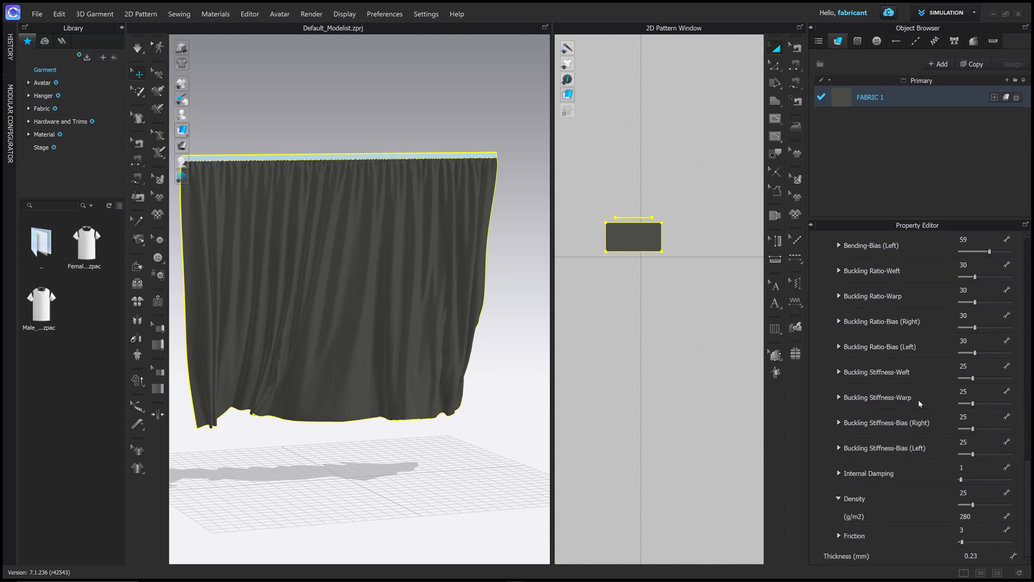
pyautogui.scroll(5, 889, 388)
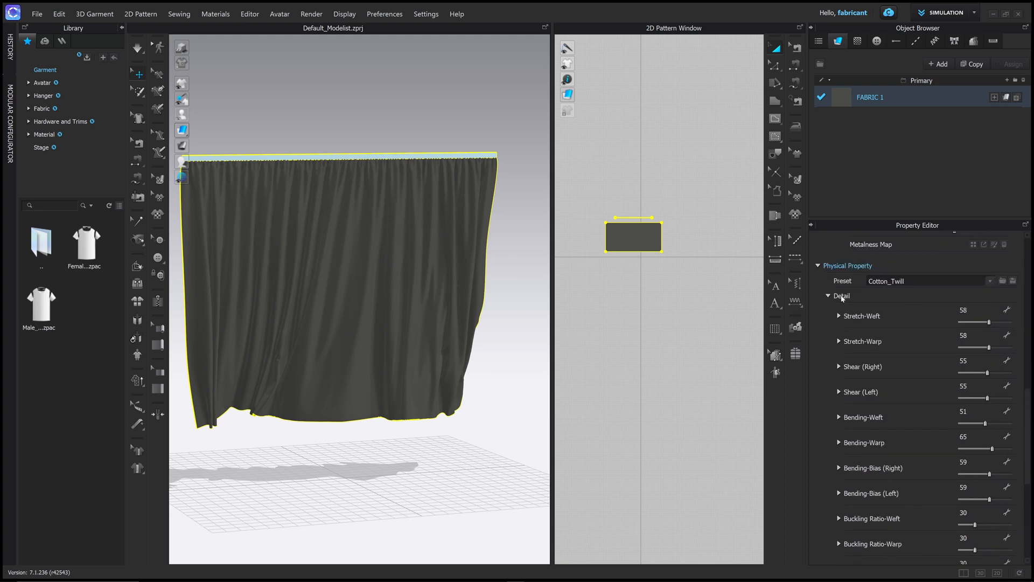
pyautogui.scroll(1, 848, 306)
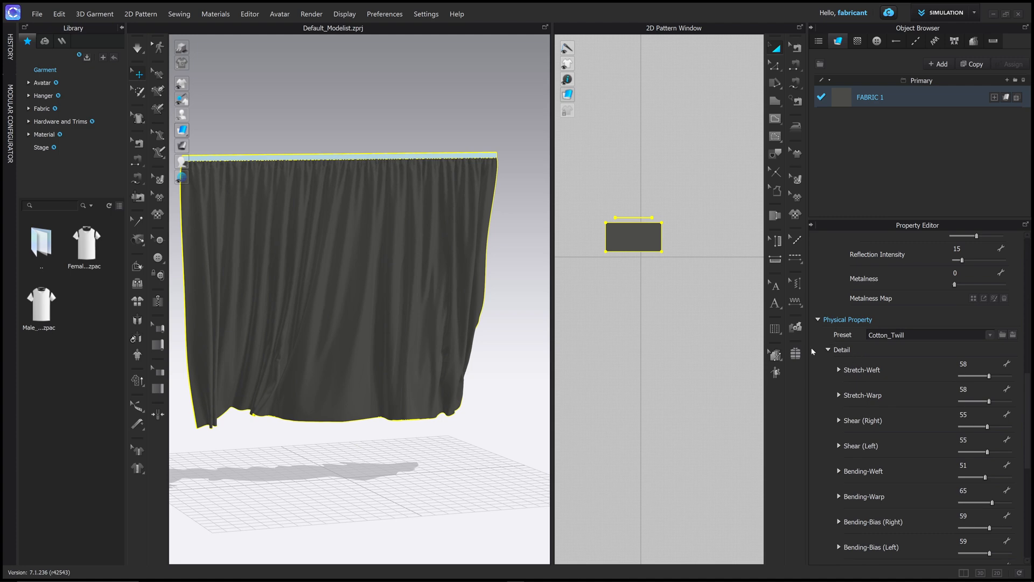
pyautogui.click(829, 350)
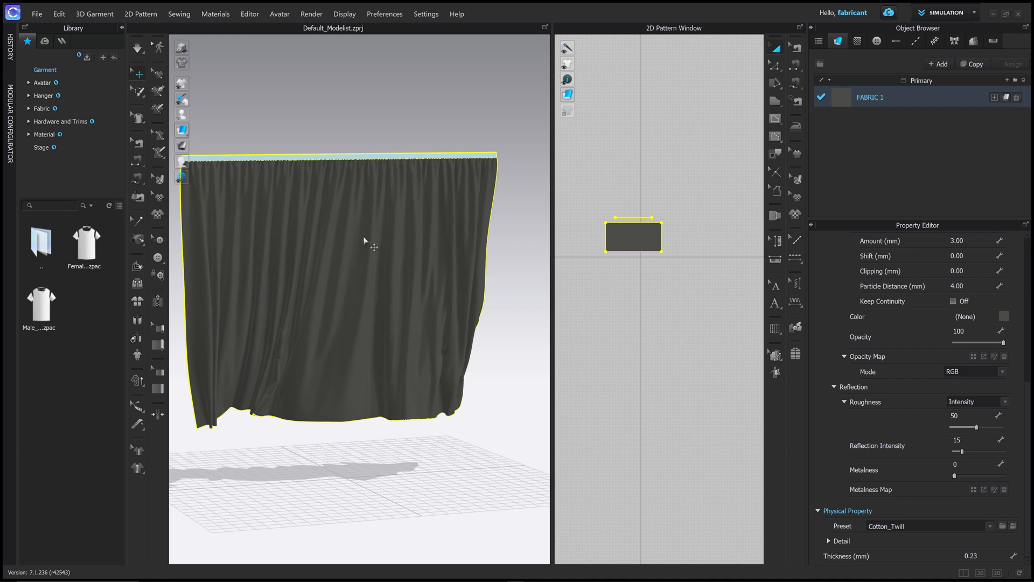
# - Switch the curtain's 3D surface display to the thick textured style and inspect its side edge up close
pyautogui.moveTo(364, 238); pyautogui.dragTo(327, 208, button='right')
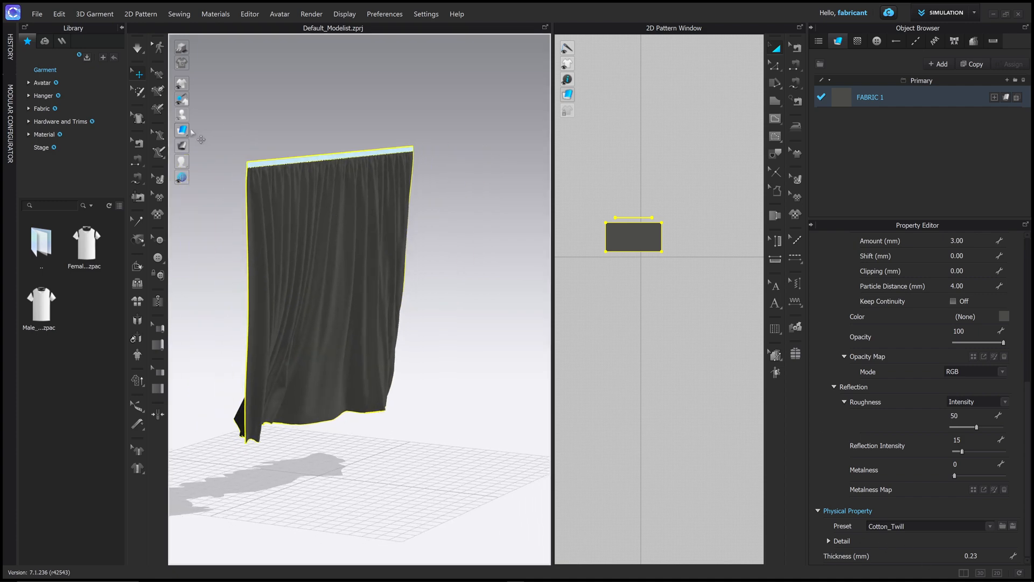
pyautogui.moveTo(183, 130)
pyautogui.click(197, 130)
pyautogui.scroll(8, 323, 203)
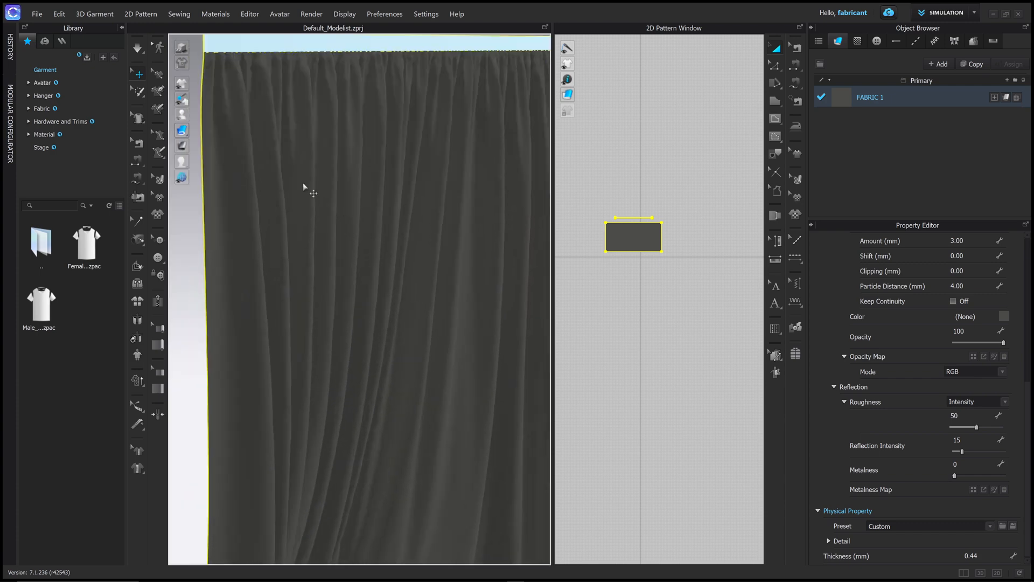
# - Set the fabric's physical thickness to 5.00 mm and check the curtain's side edge
pyautogui.moveTo(304, 187); pyautogui.dragTo(277, 180, button='right')
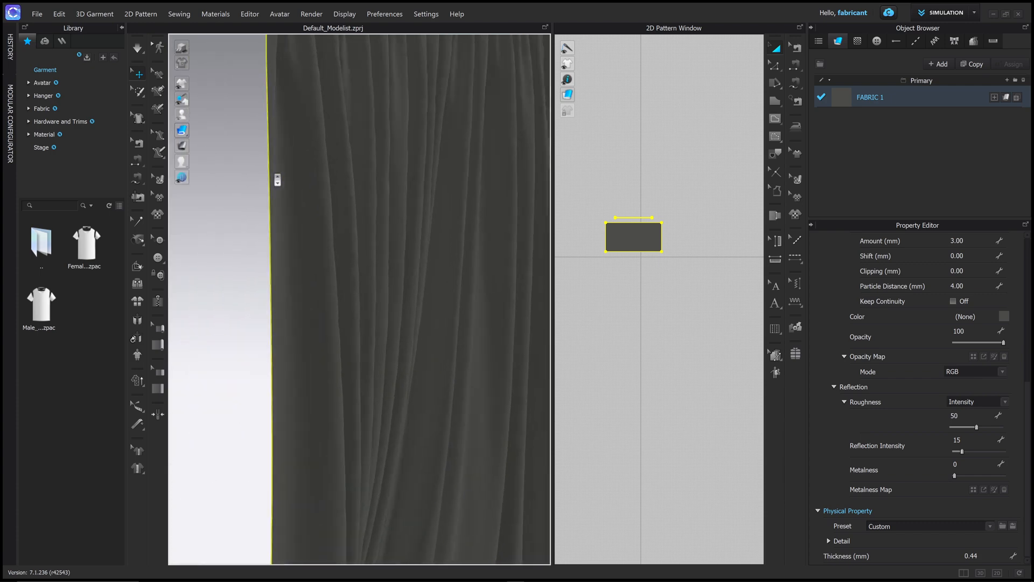
pyautogui.moveTo(277, 180); pyautogui.dragTo(354, 256, button='middle')
pyautogui.click(972, 556)
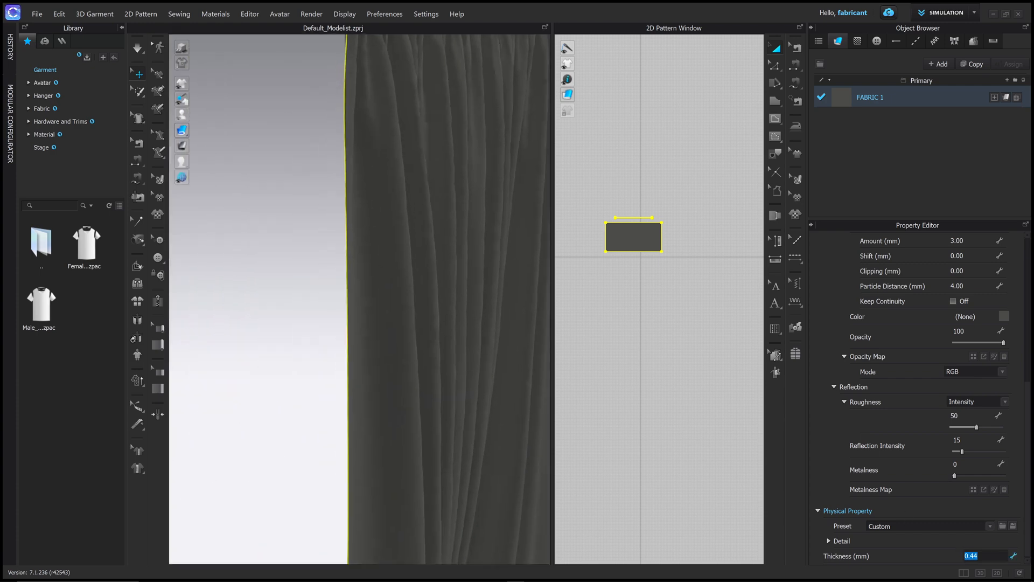
pyautogui.press('Return')
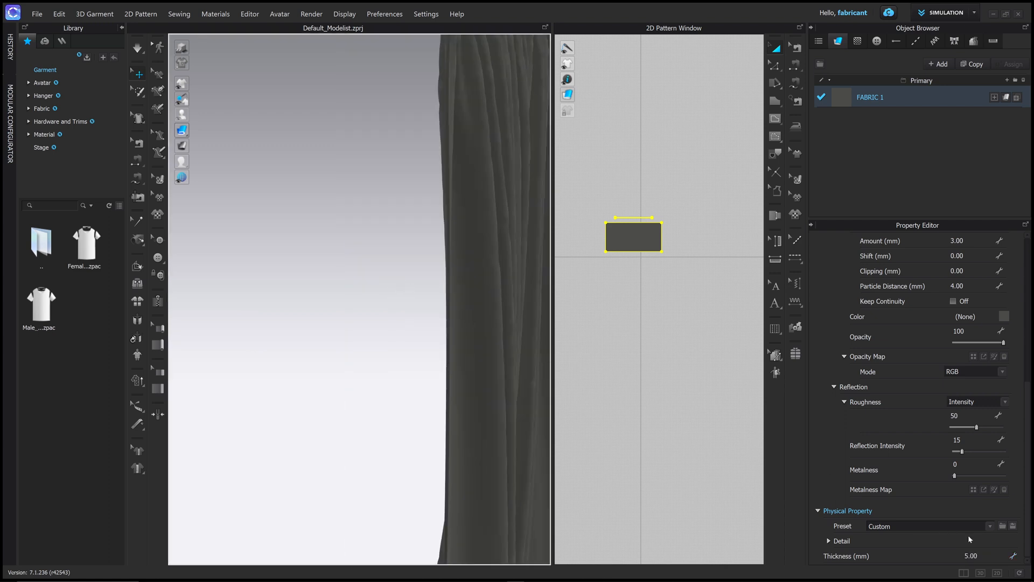
# - Compare the curtain's upper side edge in the textured and thick textured surface displays from several angles
pyautogui.click(974, 555)
pyautogui.moveTo(451, 237)
pyautogui.mouseDown(button='right')
pyautogui.moveTo(437, 223)
pyautogui.moveTo(436, 268)
pyautogui.moveTo(432, 231)
pyautogui.mouseUp(button='right')
pyautogui.scroll(-3, 432, 257)
pyautogui.click(451, 174)
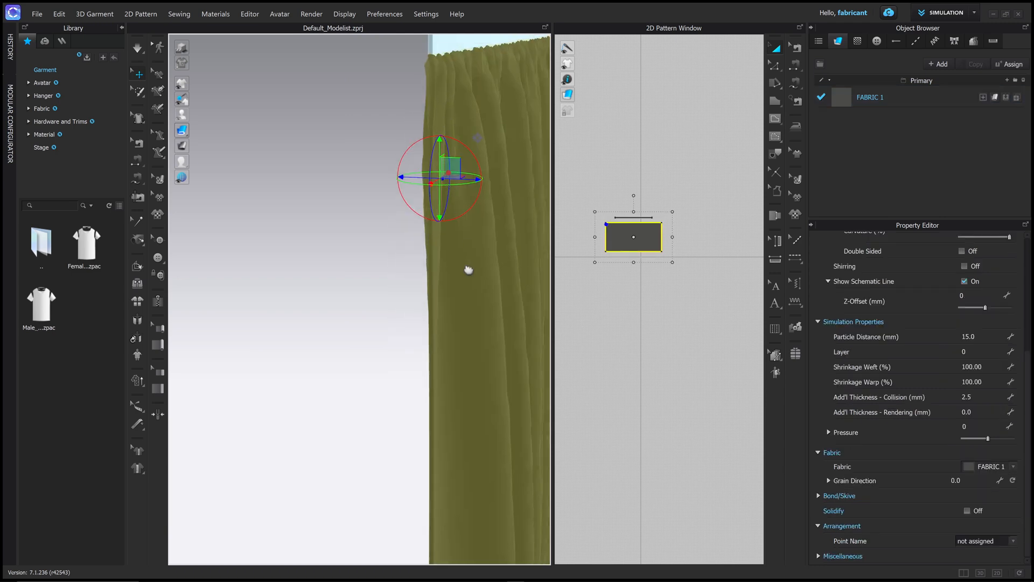
pyautogui.moveTo(469, 270); pyautogui.dragTo(471, 438, button='right')
pyautogui.moveTo(200, 131)
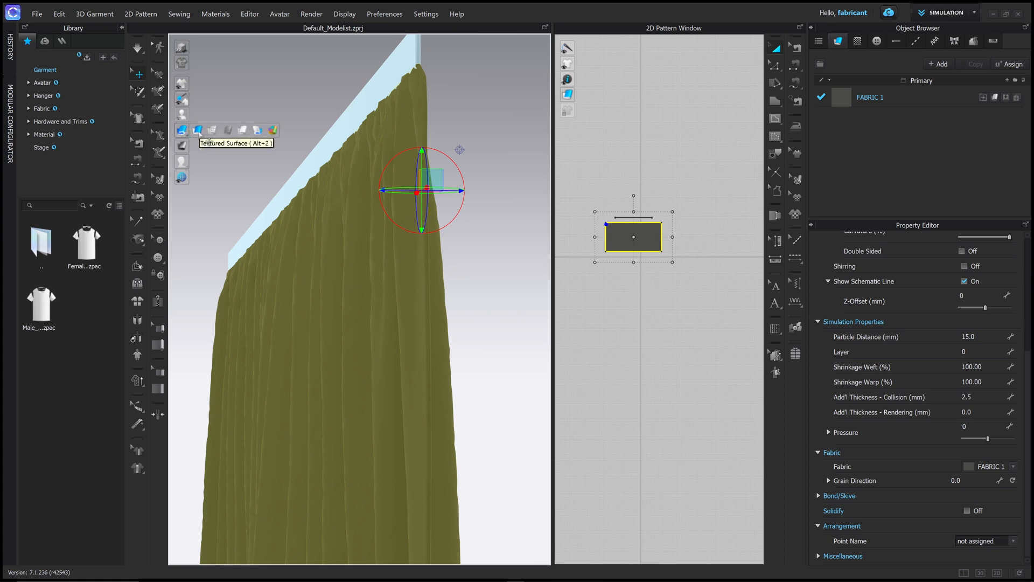
pyautogui.click(198, 131)
pyautogui.moveTo(453, 314); pyautogui.dragTo(459, 231, button='right')
pyautogui.click(196, 133)
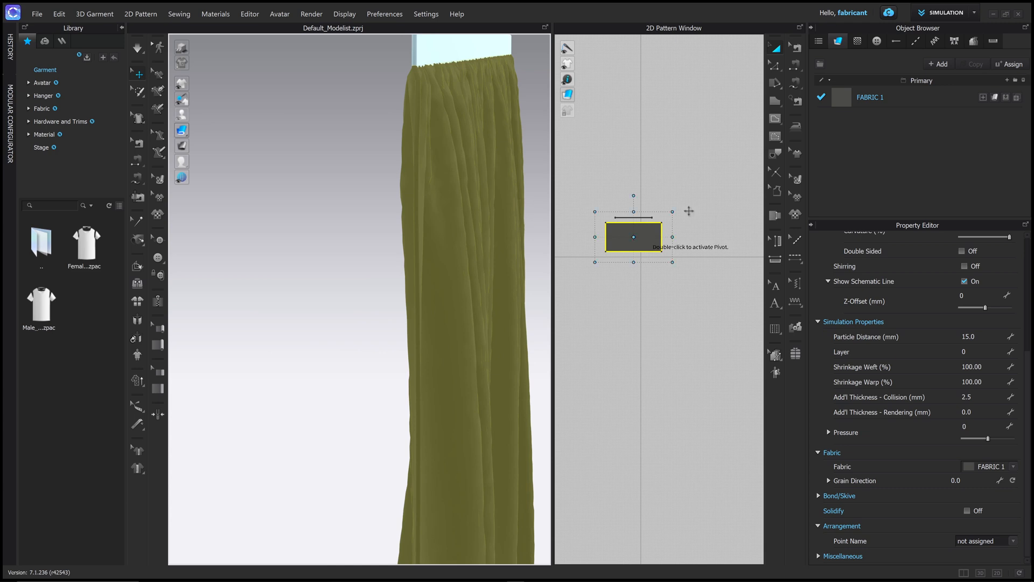
# - Set the physical thickness of FABRIC 1 to 10 mm
pyautogui.click(916, 99)
pyautogui.click(972, 556)
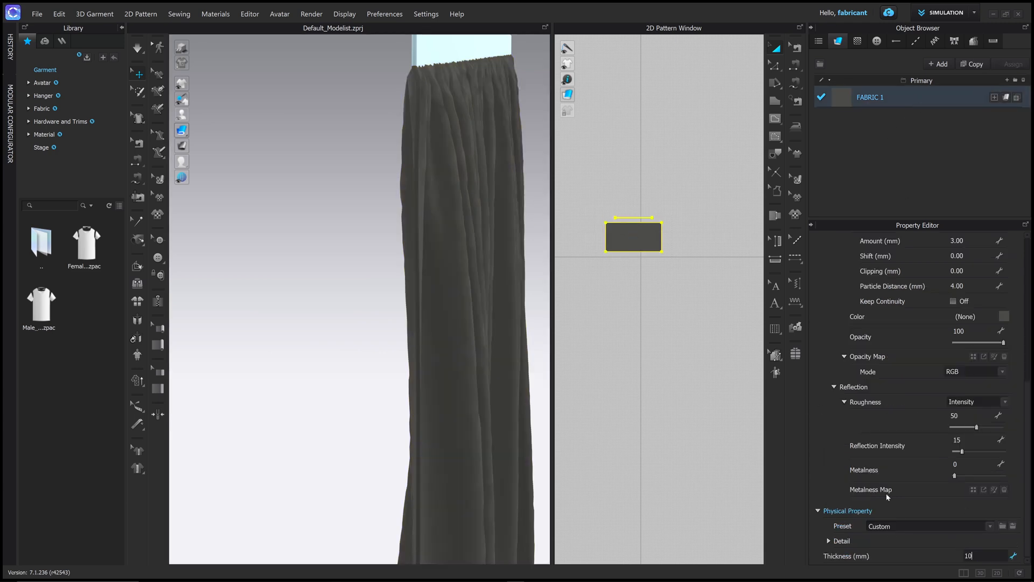
pyautogui.press('Return')
# - Simulate the curtain with the new fabric thickness, inspect its pleats and overall drape, and stop the simulation
pyautogui.moveTo(471, 124); pyautogui.dragTo(370, 111, button='right')
pyautogui.click(417, 117)
pyautogui.press('space')
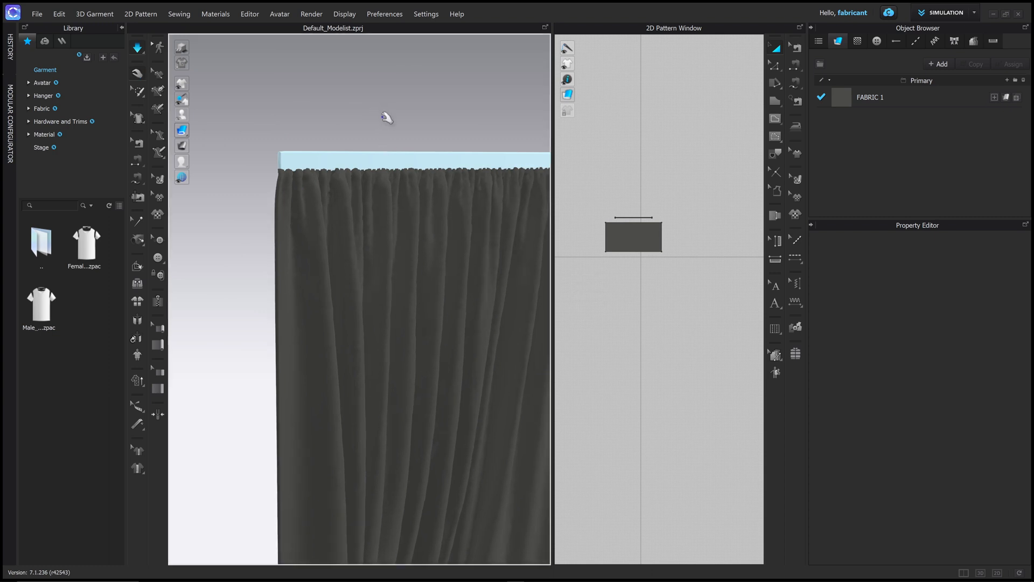
pyautogui.moveTo(410, 128); pyautogui.dragTo(411, 109, button='right')
pyautogui.moveTo(411, 109); pyautogui.dragTo(390, 107, button='middle')
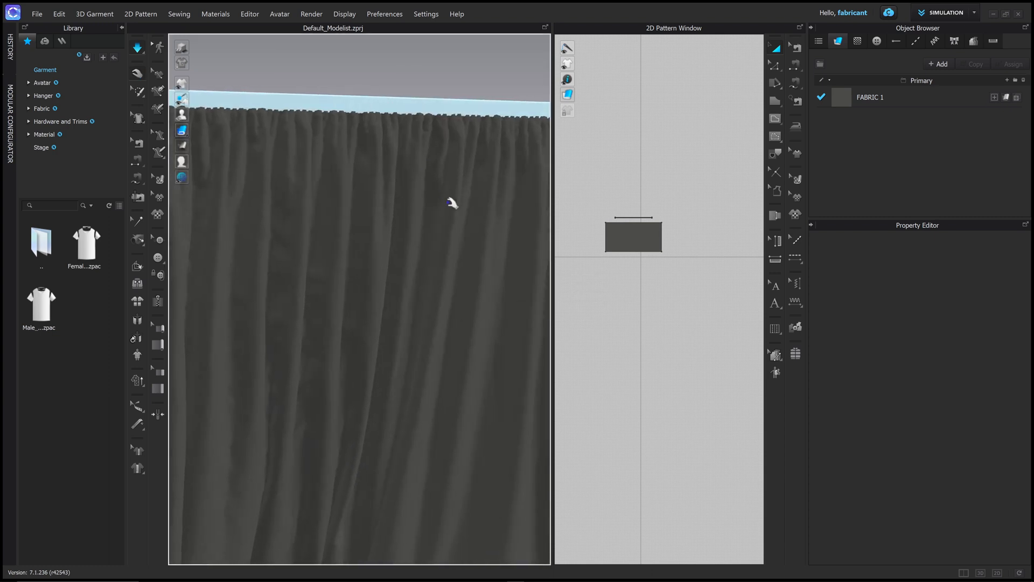
pyautogui.scroll(-3, 452, 210)
pyautogui.scroll(-5, 452, 210)
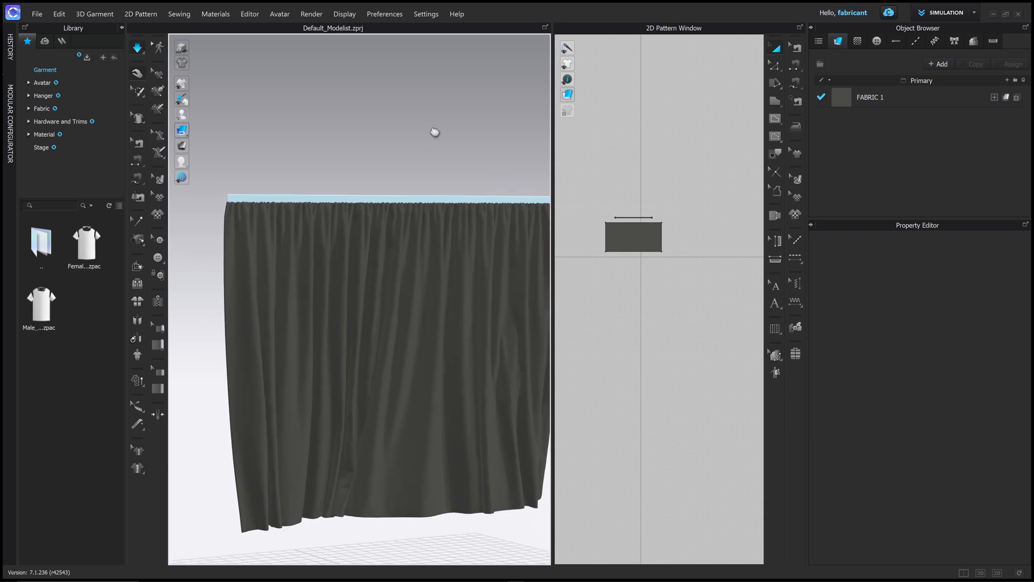
pyautogui.moveTo(434, 131); pyautogui.dragTo(399, 261, button='right')
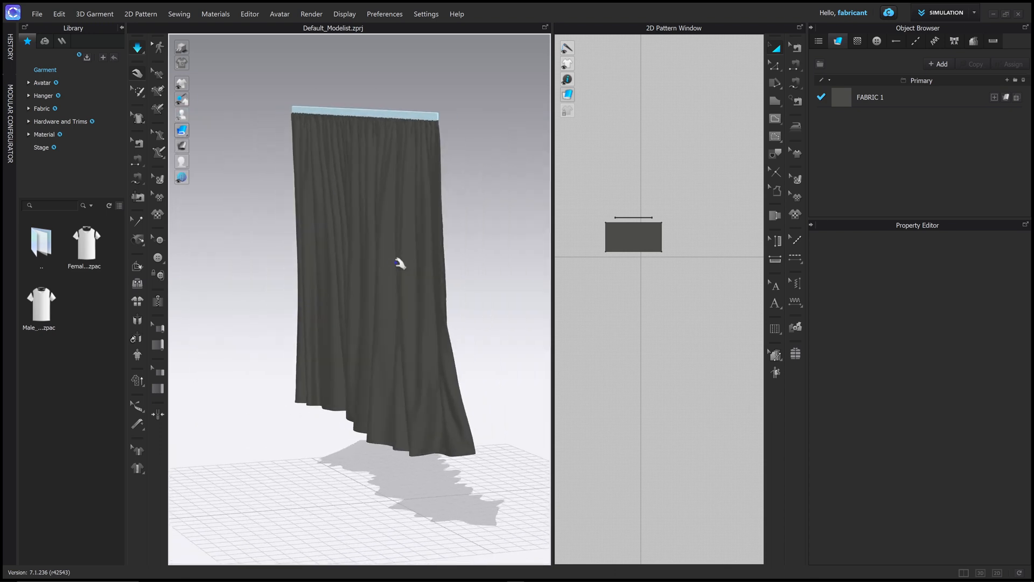
pyautogui.press('space')
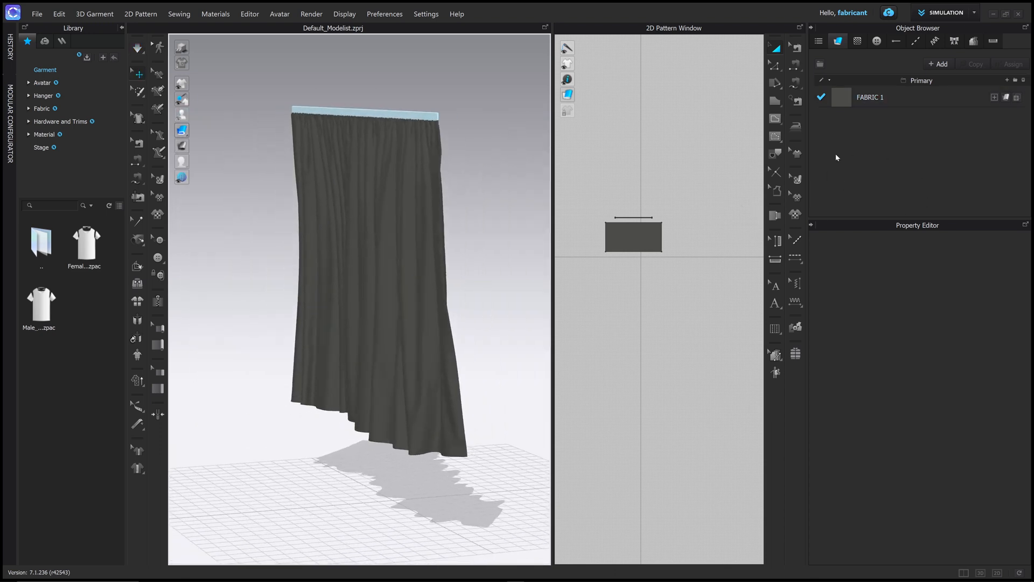
# - Apply the Wool physical property preset to FABRIC 1 and start the simulation
pyautogui.click(889, 98)
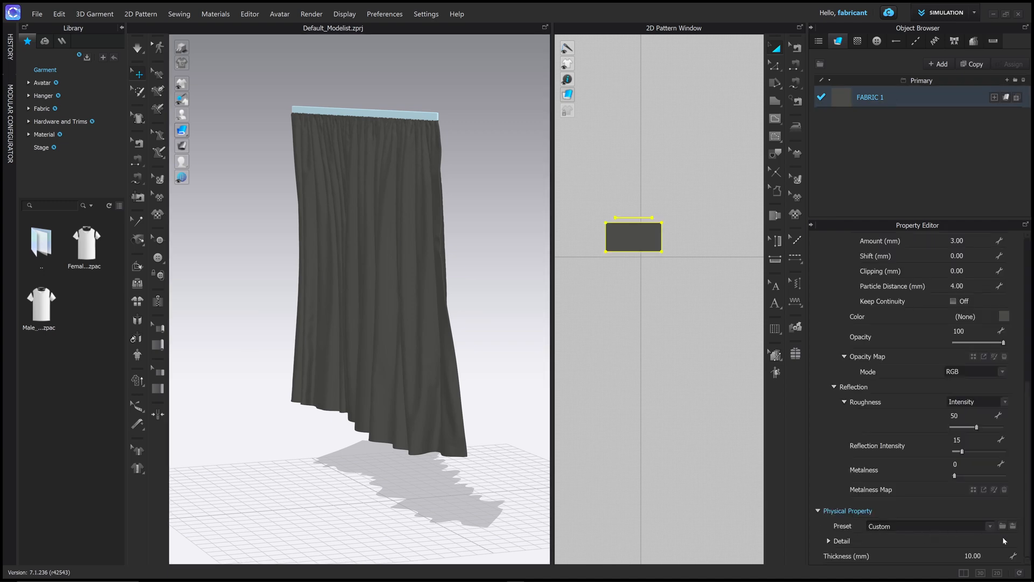
pyautogui.click(990, 526)
pyautogui.click(913, 490)
pyautogui.press('space')
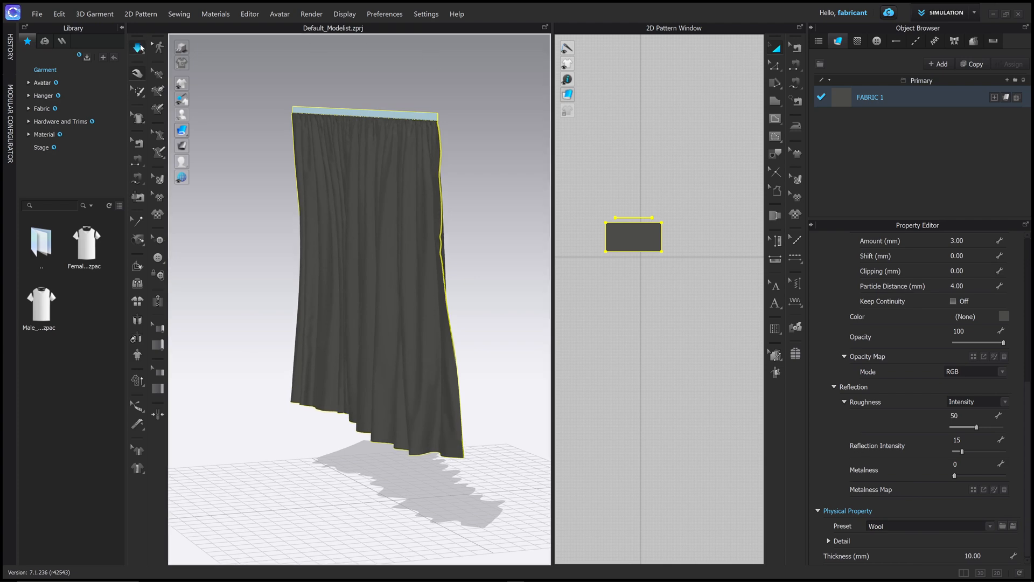
# - Inspect the wool curtain's drape from the front and side, and stop the simulation
pyautogui.moveTo(472, 238); pyautogui.dragTo(502, 236, button='right')
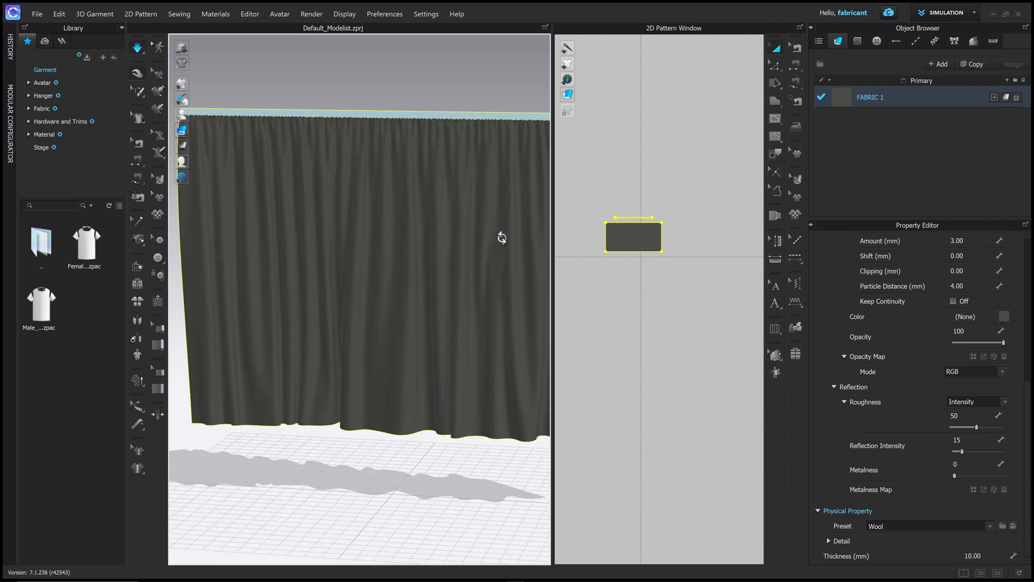
pyautogui.click(405, 390)
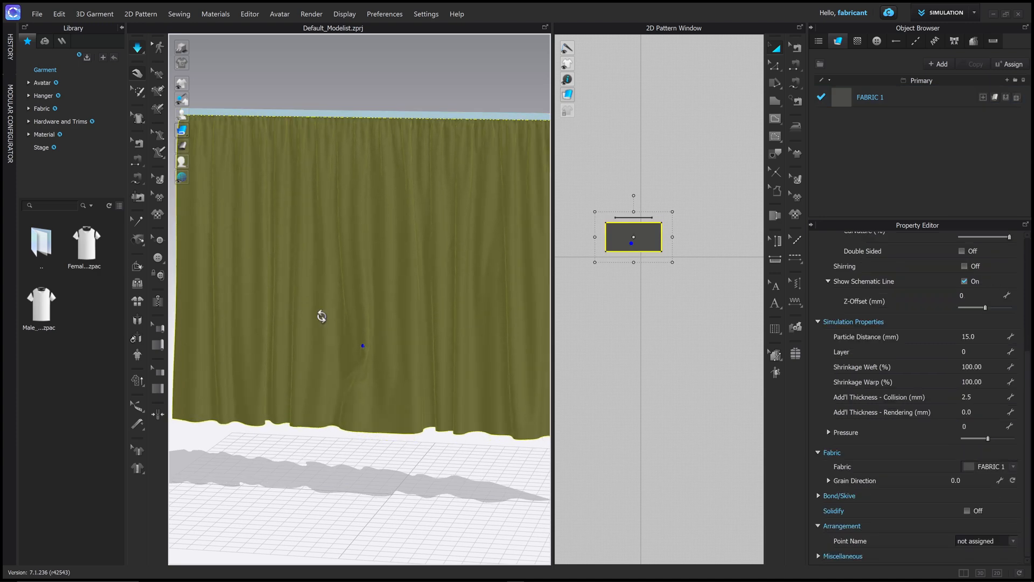
pyautogui.moveTo(321, 314); pyautogui.dragTo(391, 312, button='right')
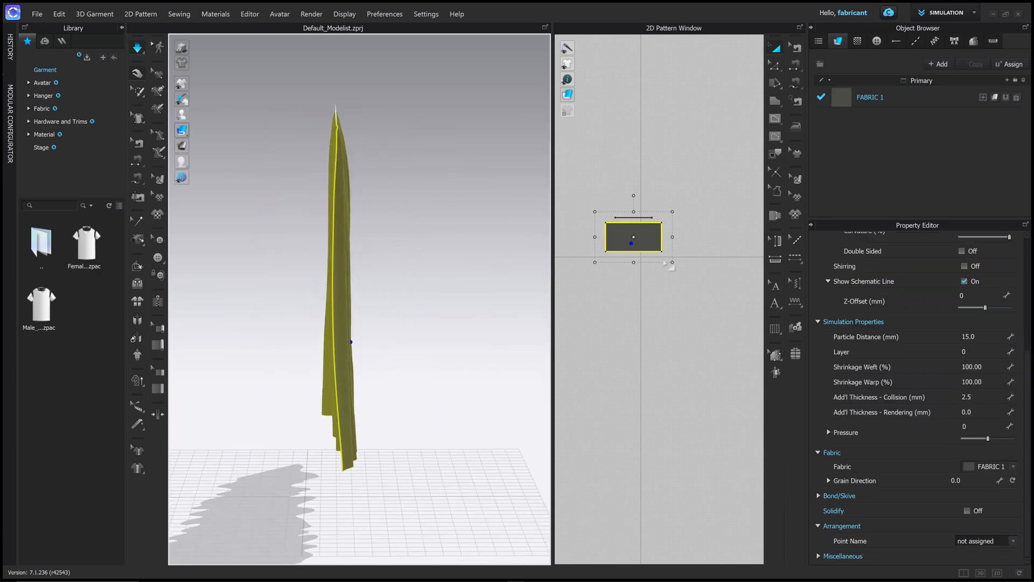
pyautogui.scroll(-3, 413, 229)
pyautogui.press('space')
pyautogui.scroll(5, 415, 244)
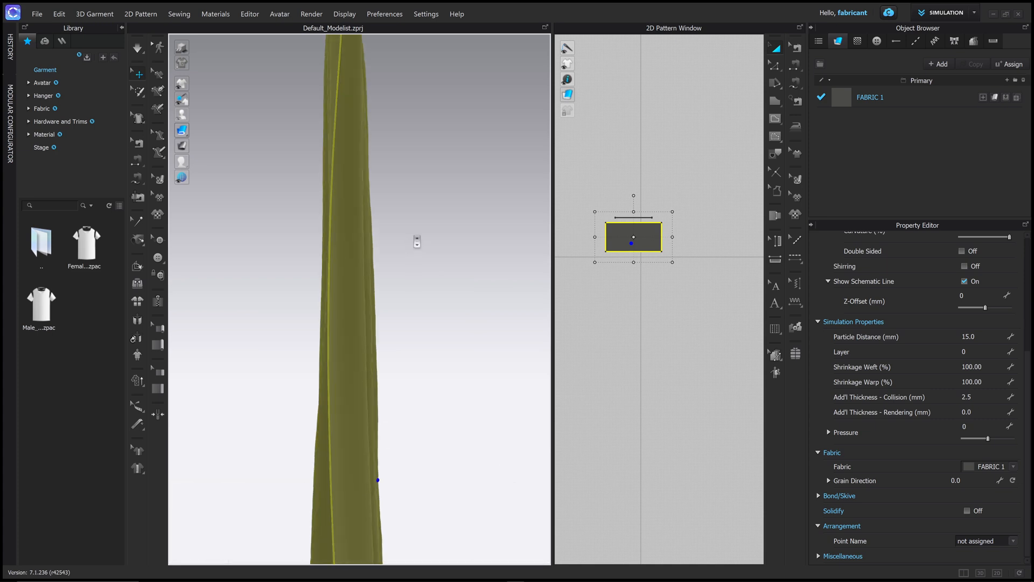
# - Select the curtain pattern and set its additional collision thickness to 0.5 mm
pyautogui.click(433, 242)
pyautogui.scroll(-1, 439, 365)
pyautogui.press('2')
pyautogui.click(353, 156)
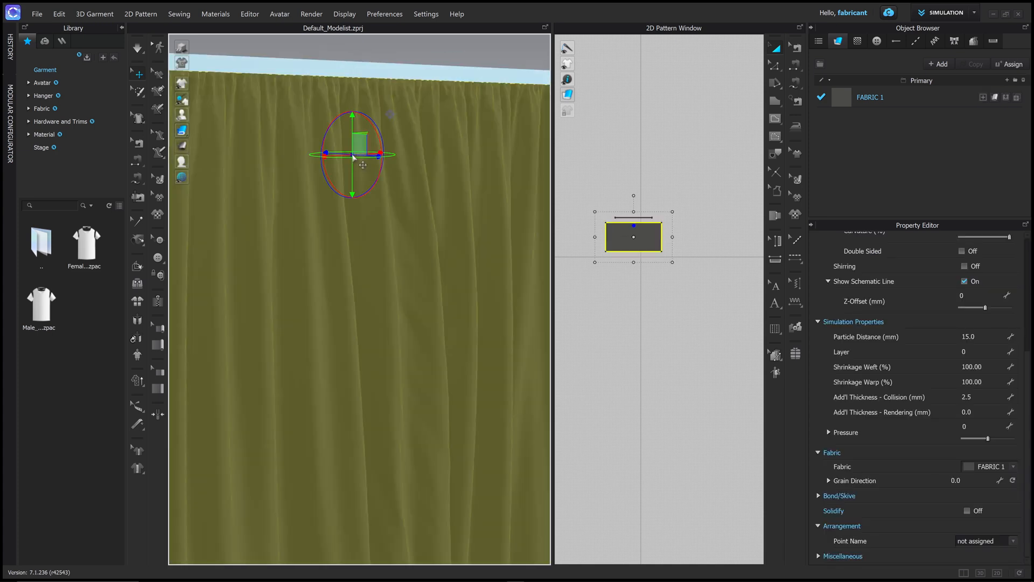
pyautogui.click(425, 205)
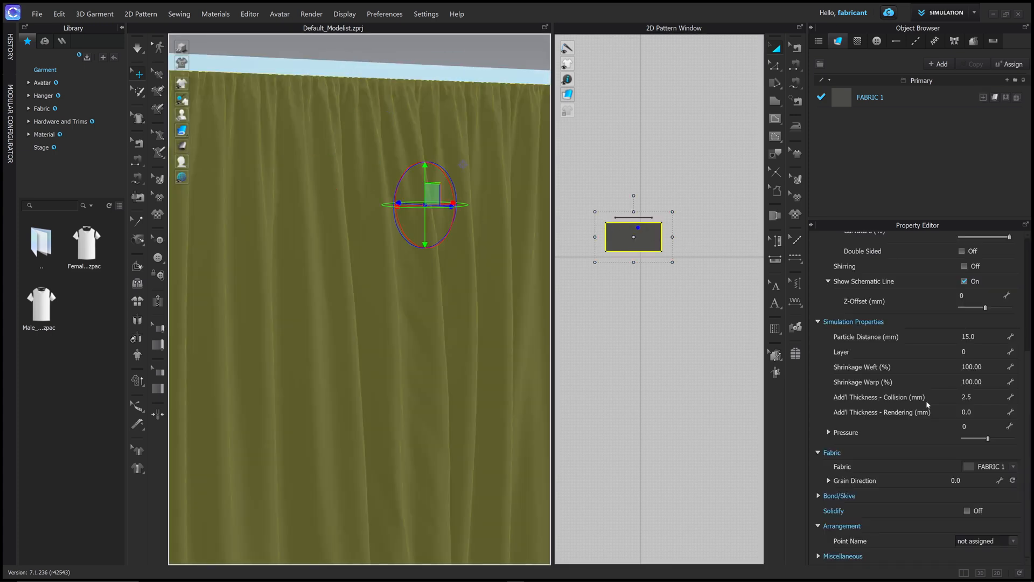
pyautogui.scroll(3, 894, 341)
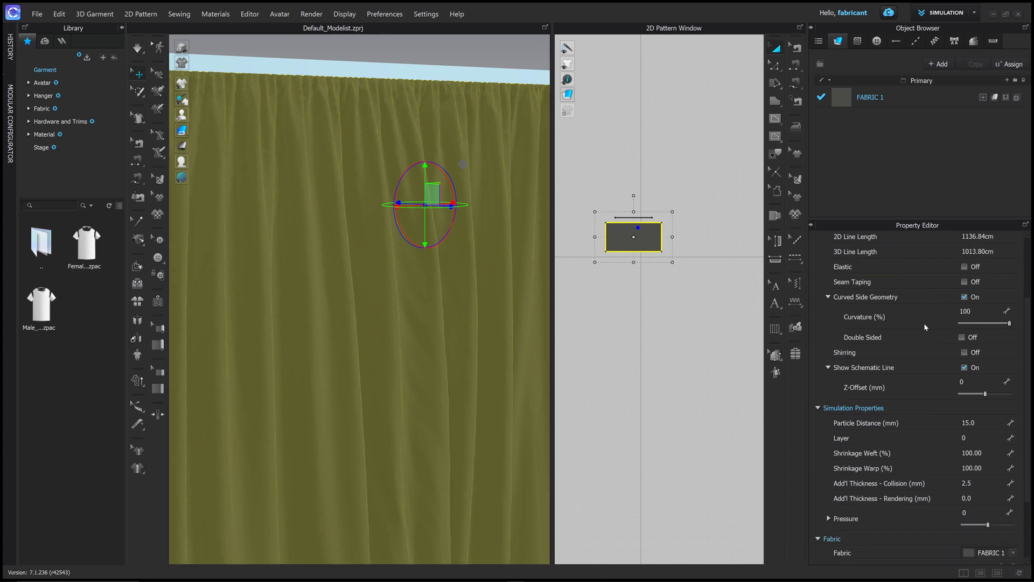
pyautogui.scroll(-3, 915, 402)
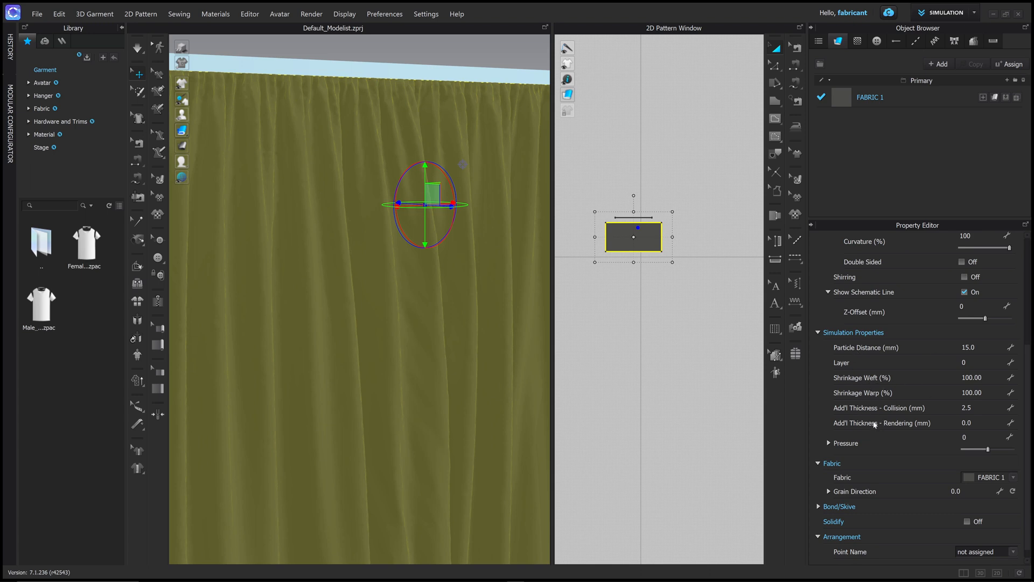
pyautogui.click(976, 407)
pyautogui.press('Return')
# - Deselect the curtain, run the simulation and inspect how the pleats settle along the top edge
pyautogui.click(493, 63)
pyautogui.moveTo(446, 153); pyautogui.dragTo(456, 153, button='right')
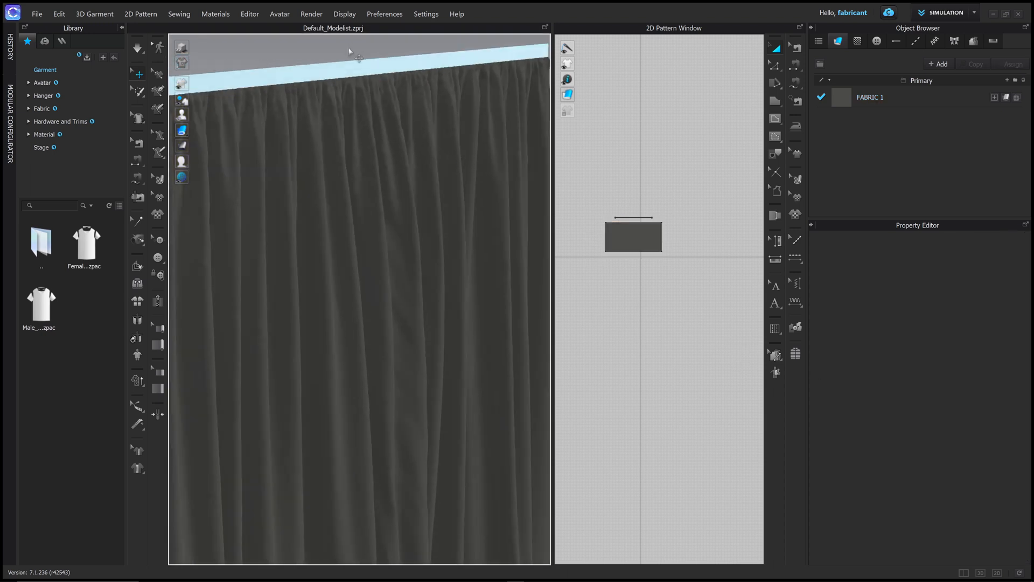
pyautogui.press('space')
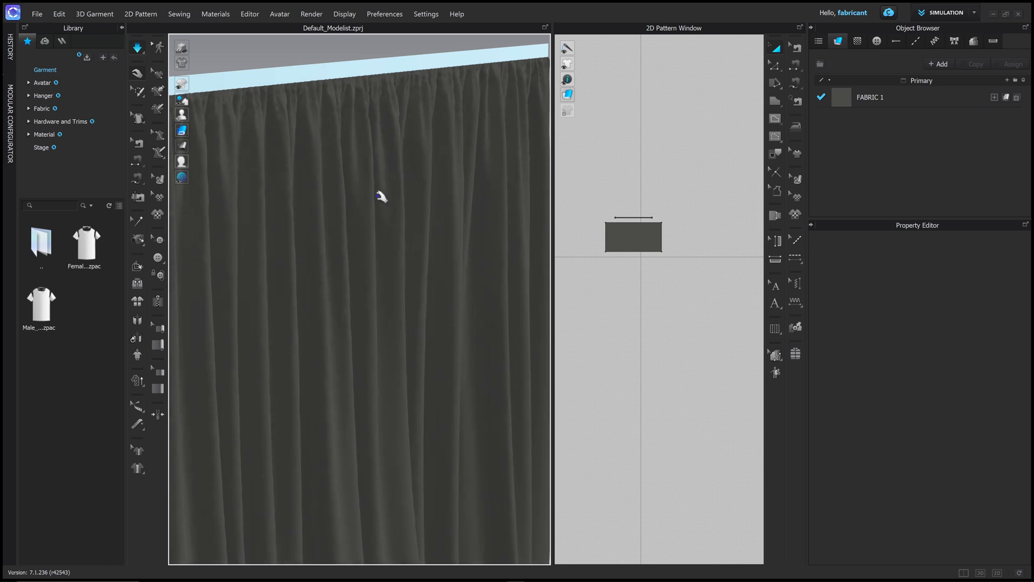
pyautogui.moveTo(469, 228); pyautogui.dragTo(411, 232, button='right')
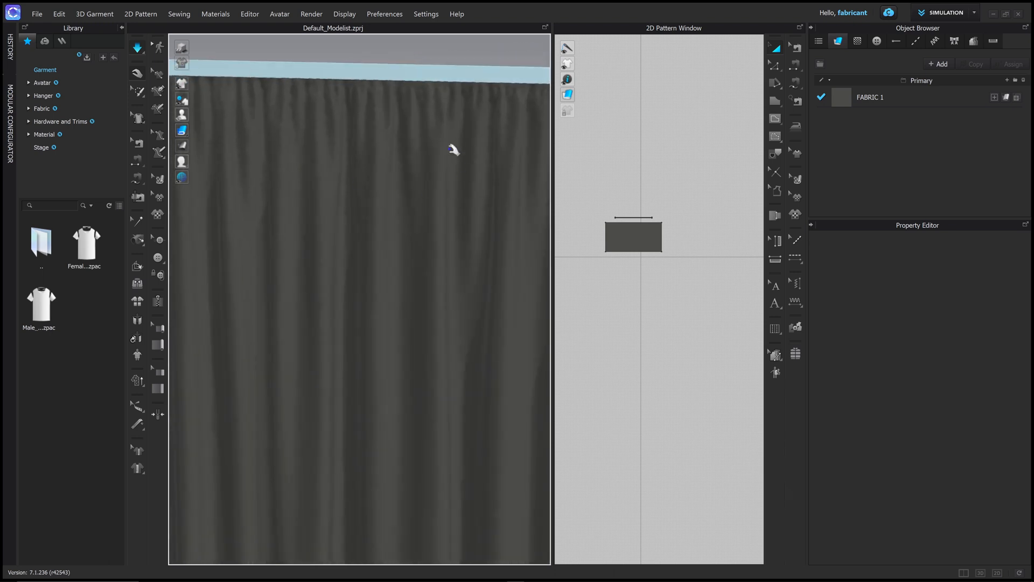
pyautogui.moveTo(413, 133)
pyautogui.mouseDown(button='right')
pyautogui.moveTo(350, 141)
pyautogui.moveTo(393, 134)
pyautogui.mouseUp(button='right')
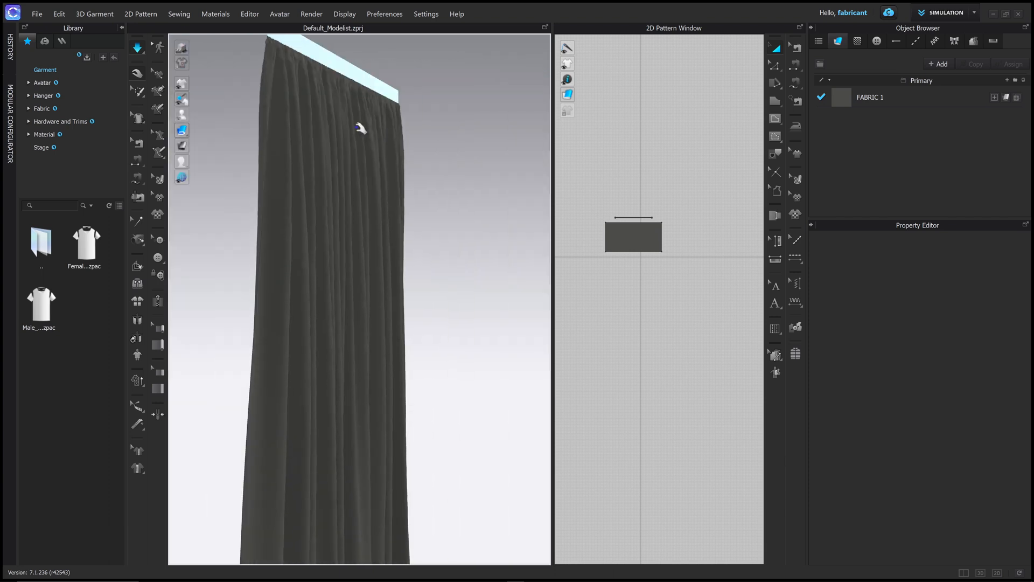
# - Set the curtain pattern's additional rendering thickness to 0.5 mm and inspect its side edge
pyautogui.click(376, 183)
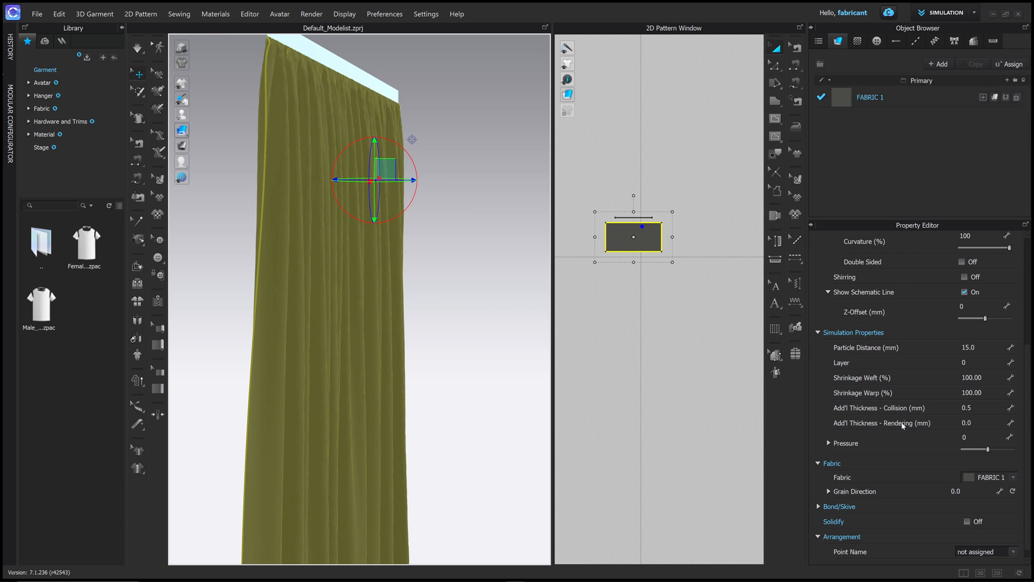
pyautogui.click(967, 423)
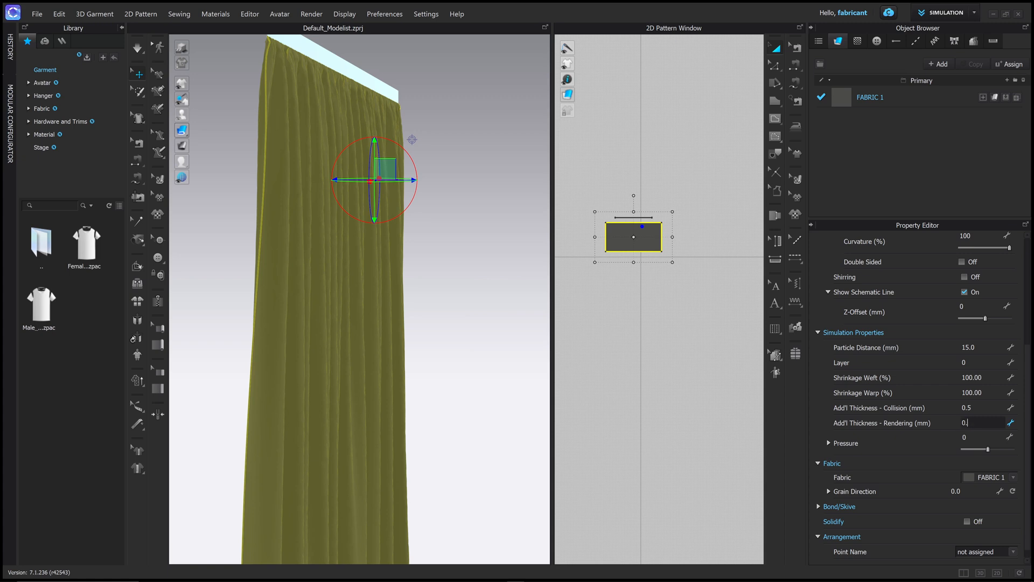
pyautogui.press('Return')
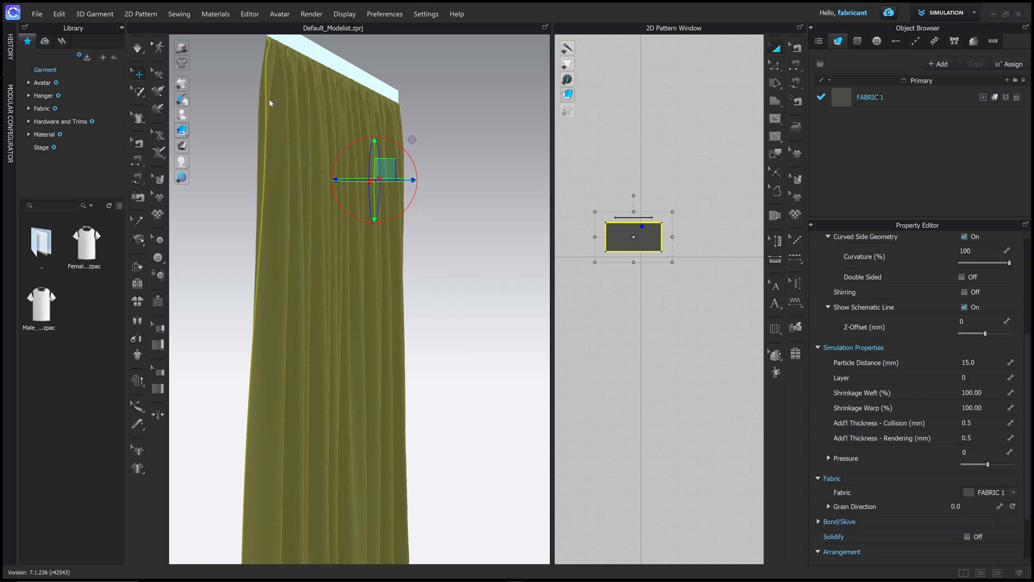
pyautogui.click(272, 101)
pyautogui.moveTo(305, 163); pyautogui.dragTo(360, 261, button='middle')
pyautogui.scroll(-3, 338, 235)
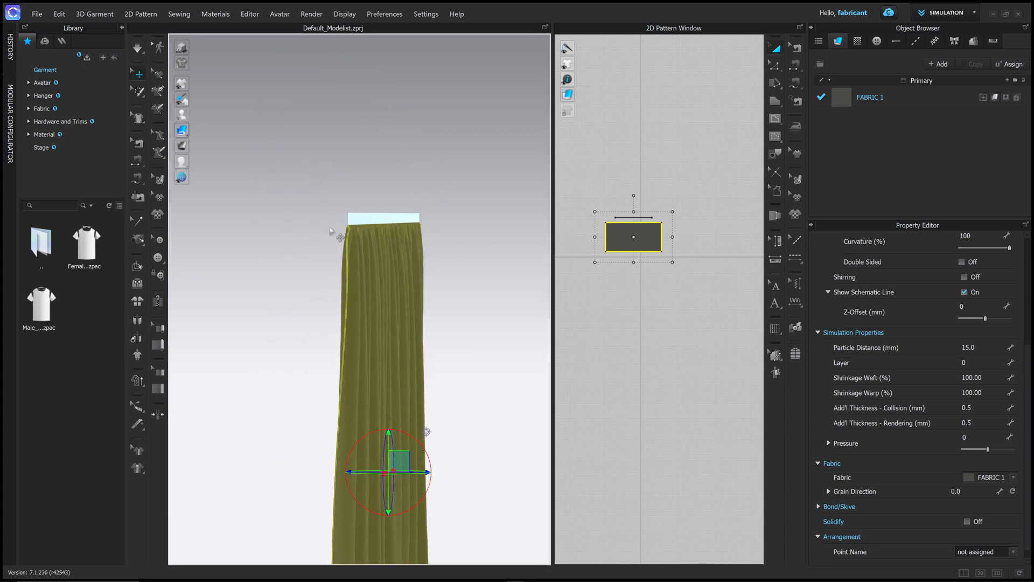
pyautogui.scroll(5, 336, 234)
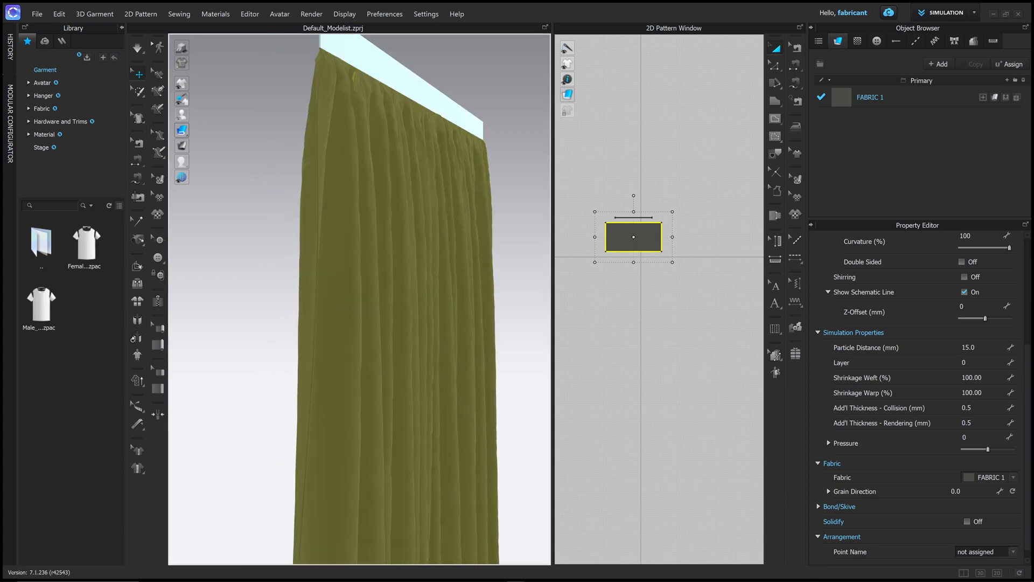
# - Set the curtain's additional collision and rendering thickness both to 10.0 mm, and inspect the upper corner
pyautogui.click(971, 408)
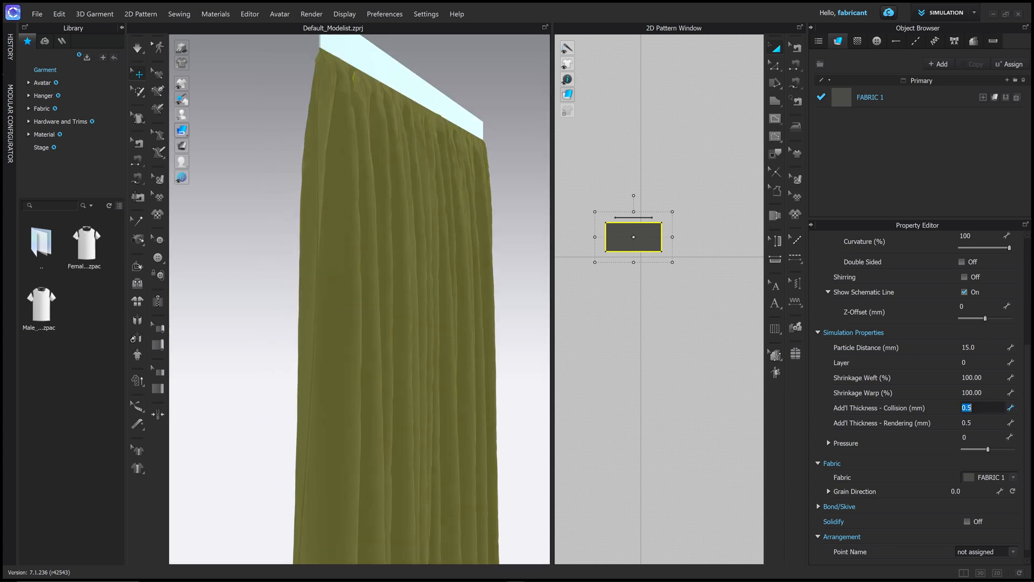
pyautogui.press('Tab')
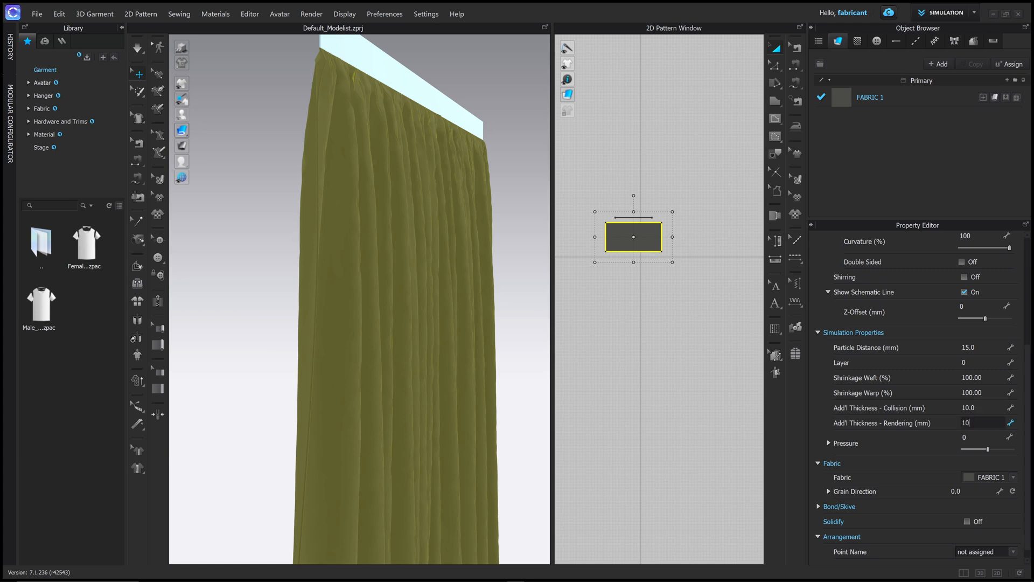
pyautogui.press('Return')
pyautogui.moveTo(303, 105); pyautogui.dragTo(345, 227, button='right')
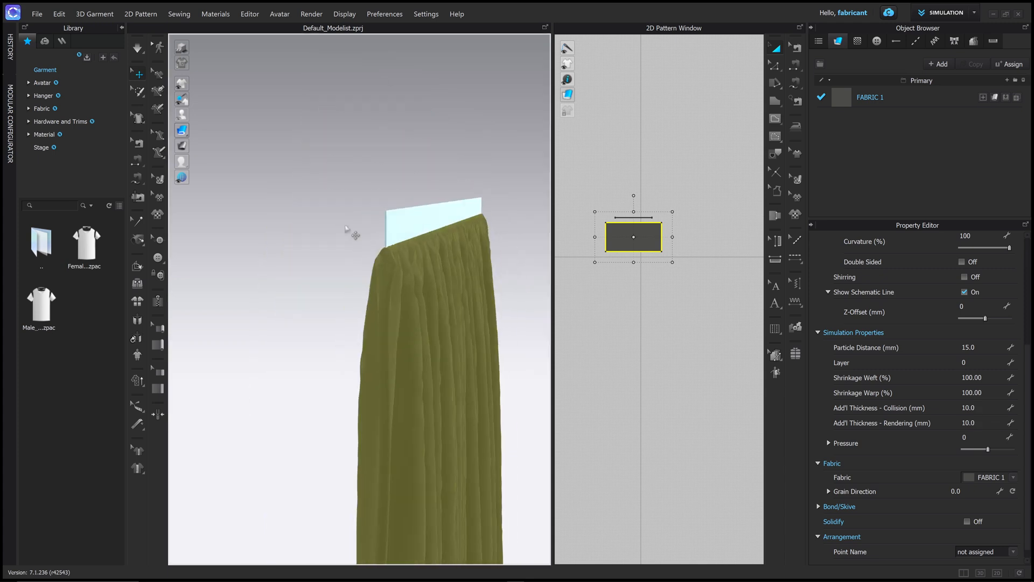
pyautogui.scroll(-2, 385, 275)
pyautogui.scroll(7, 386, 275)
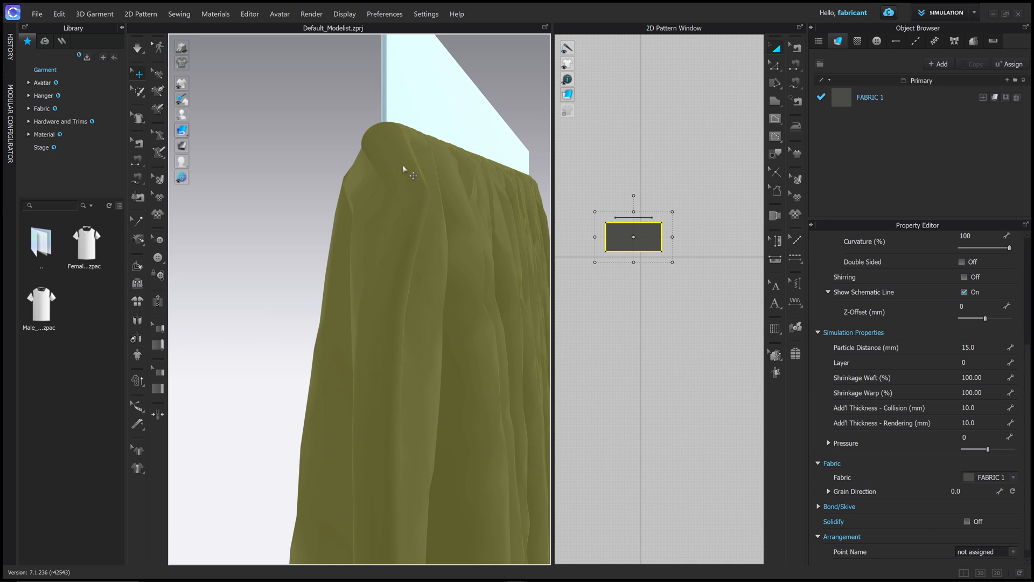
pyautogui.moveTo(407, 183); pyautogui.dragTo(389, 132, button='right')
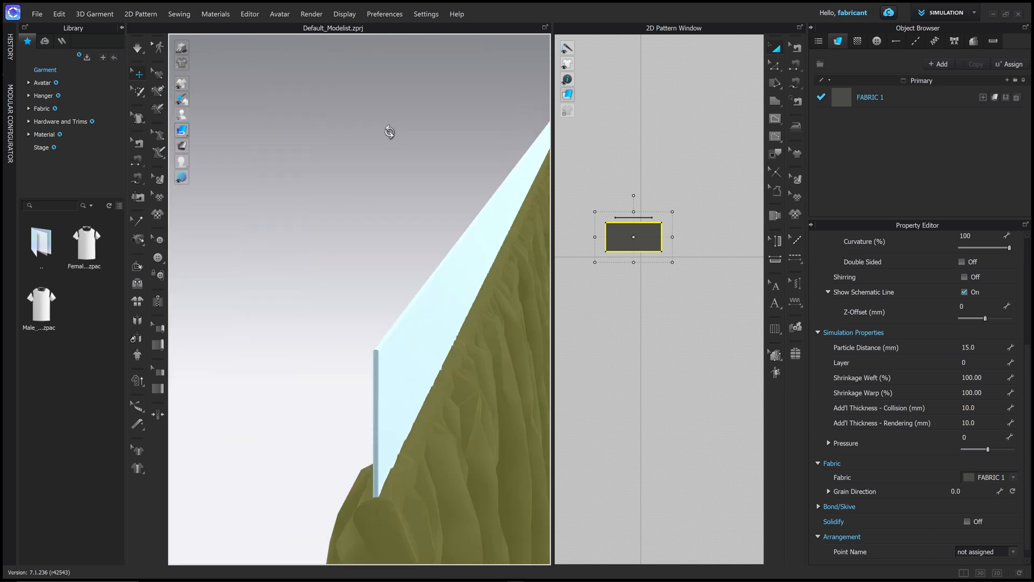
# - Set the curtain's additional rendering thickness to 0.0 mm and check the pleats near the upper corner
pyautogui.click(968, 423)
pyautogui.press('Return')
pyautogui.moveTo(402, 310); pyautogui.dragTo(475, 249, button='right')
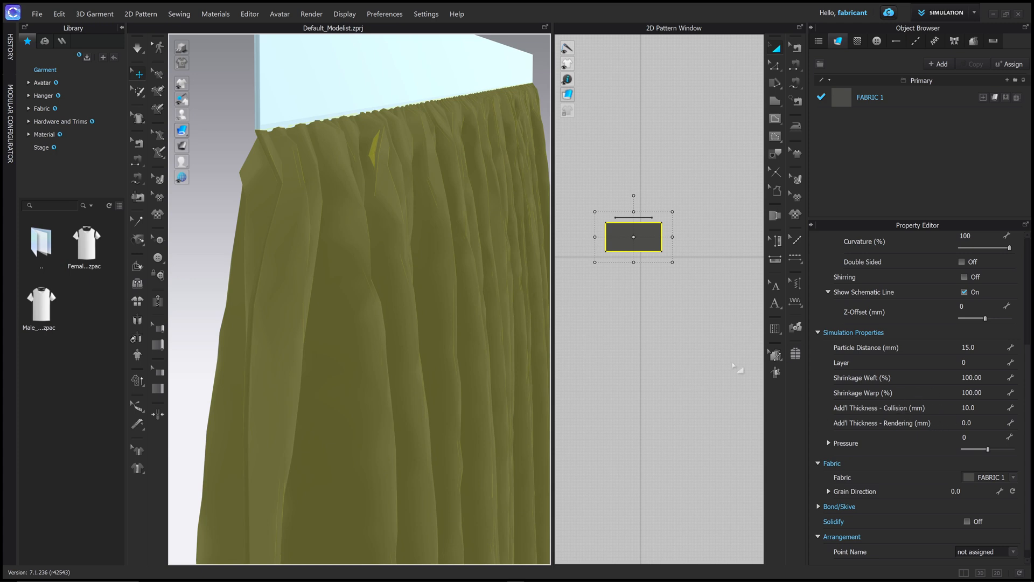
pyautogui.scroll(-3, 436, 280)
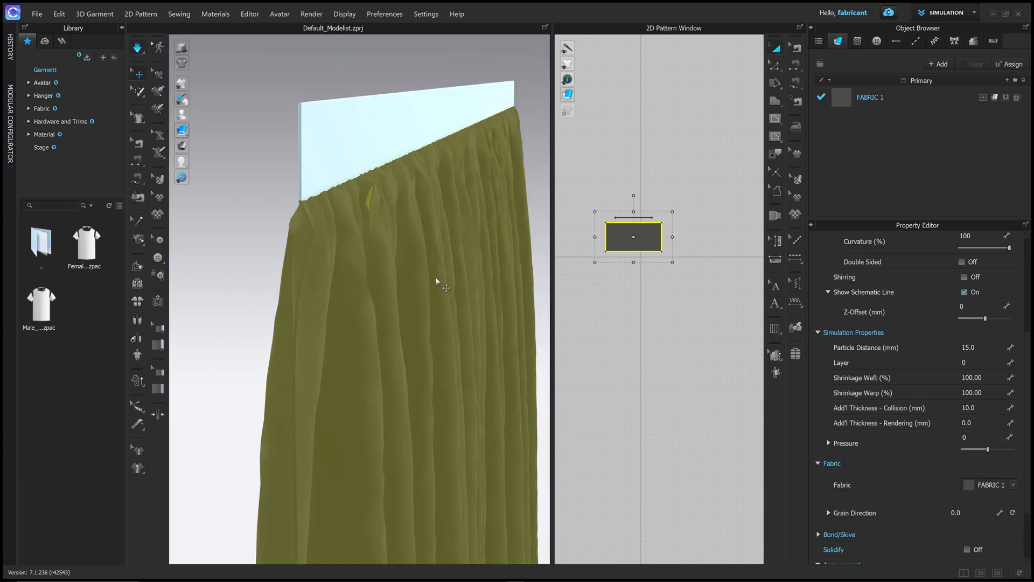
# - Simulate the curtain, set its additional collision thickness to 0.5 mm, and inspect the pleats along the top edge
pyautogui.press('space')
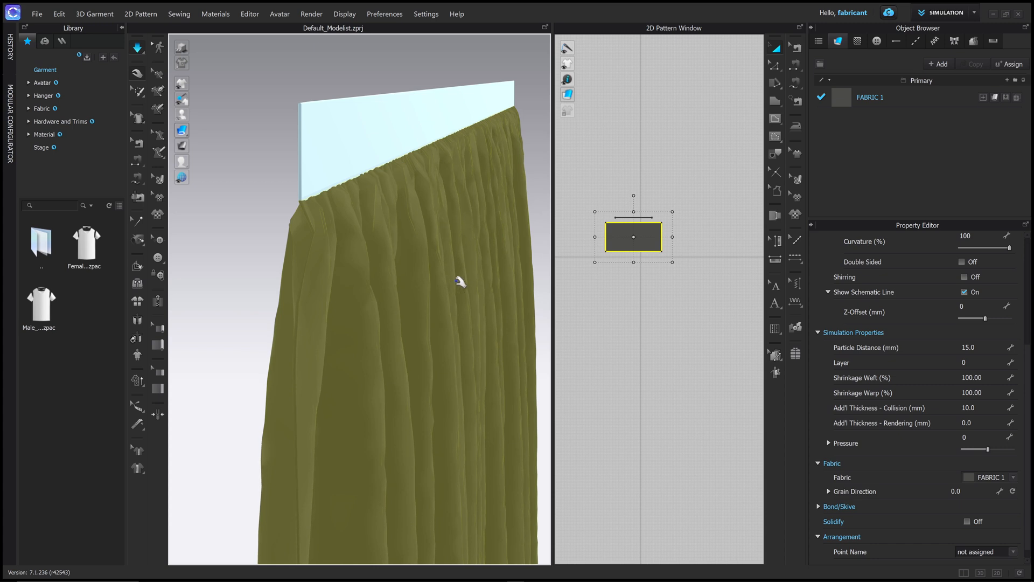
pyautogui.moveTo(452, 280); pyautogui.dragTo(428, 278, button='right')
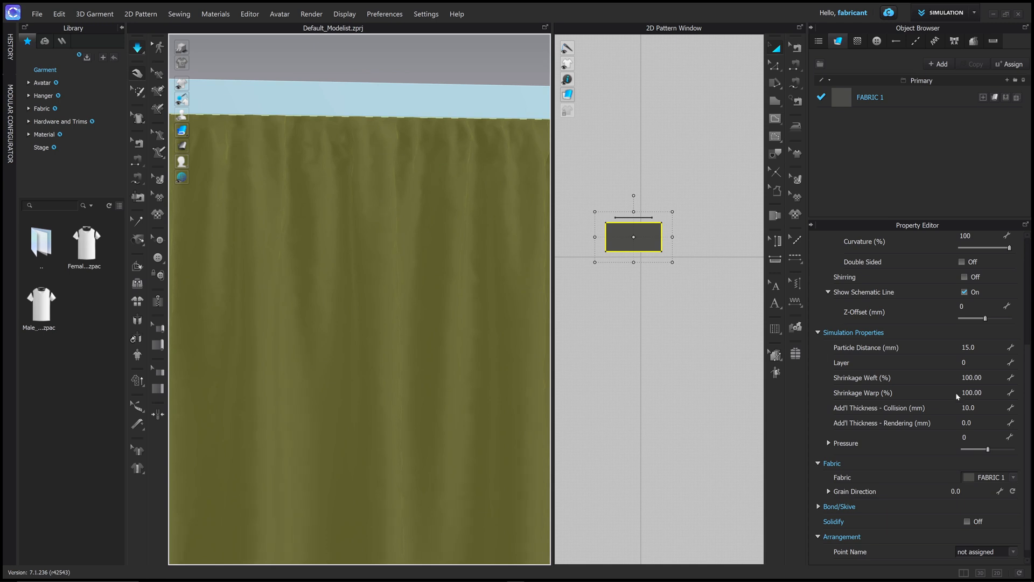
pyautogui.click(969, 408)
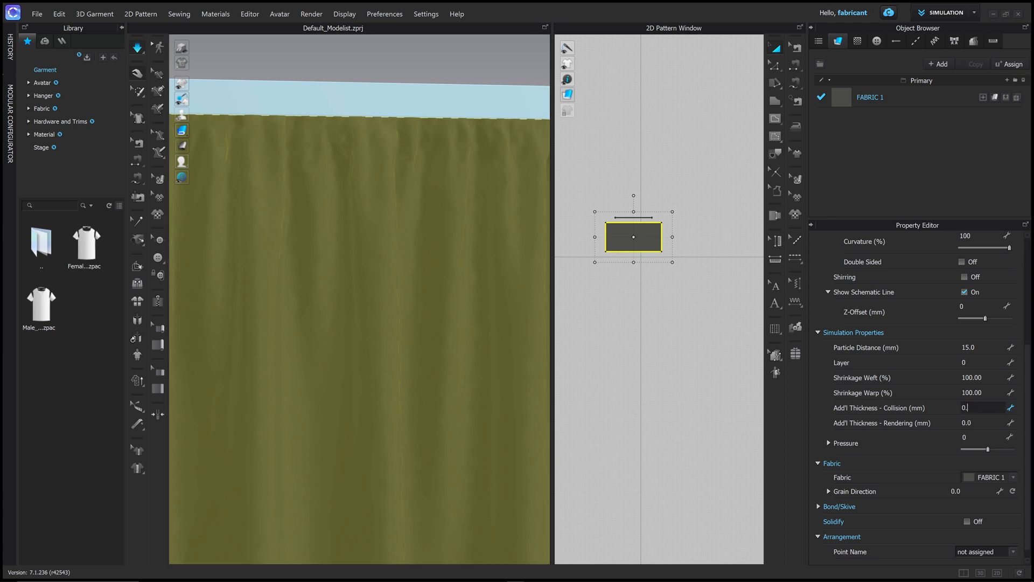
pyautogui.press('Return')
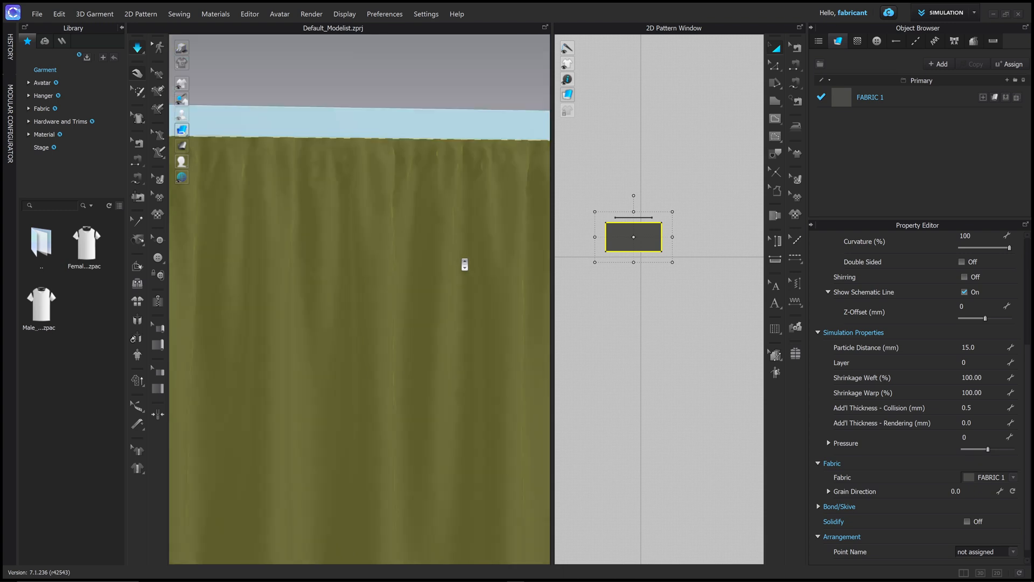
pyautogui.moveTo(451, 266); pyautogui.dragTo(482, 231, button='right')
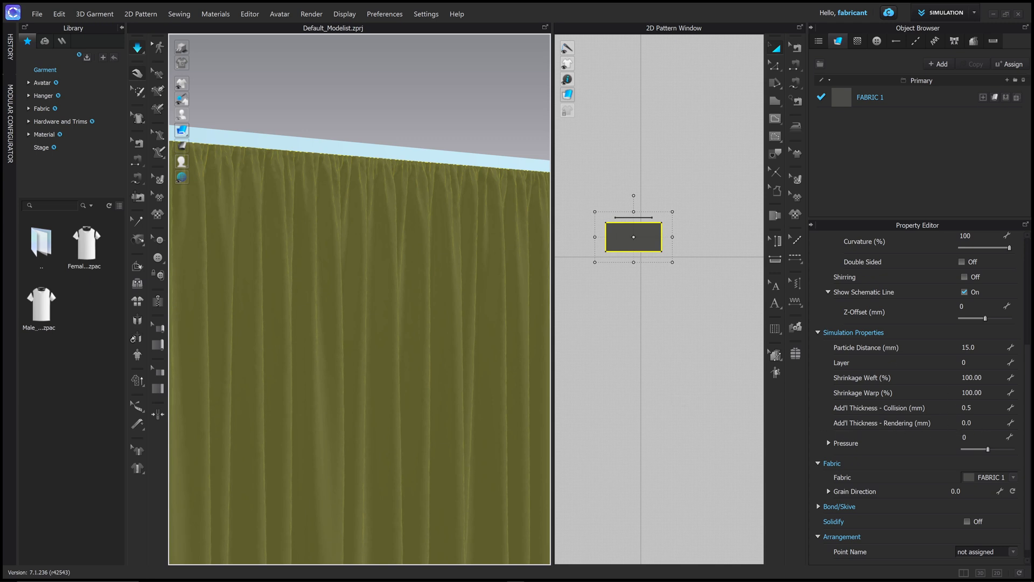
pyautogui.scroll(-5, 468, 250)
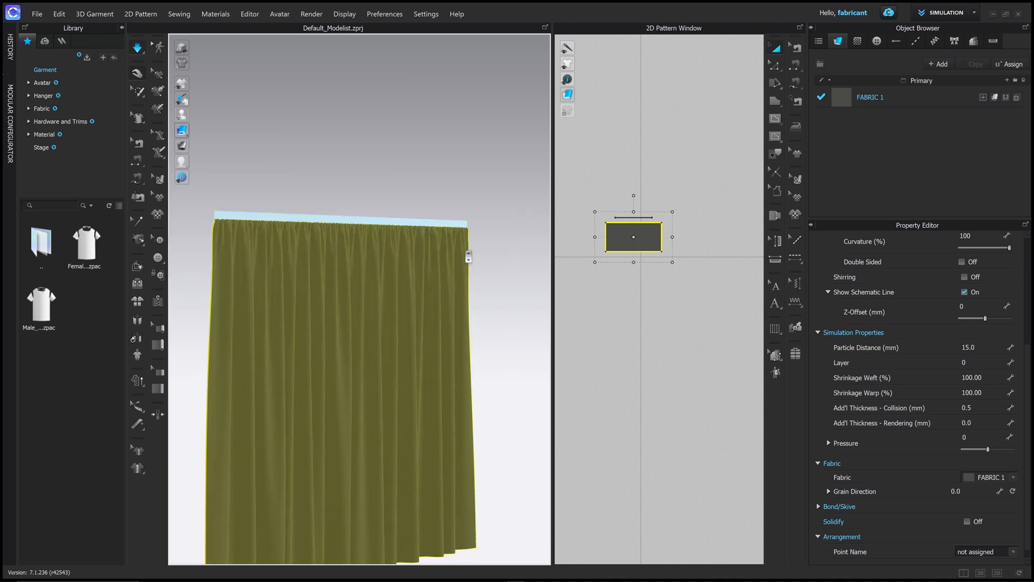
# - Stop the simulation and narrow the curtain pattern from its left edge to match the width of the strip above it
pyautogui.press('space')
pyautogui.moveTo(471, 221); pyautogui.dragTo(452, 181, button='middle')
pyautogui.press('2')
pyautogui.scroll(5, 619, 240)
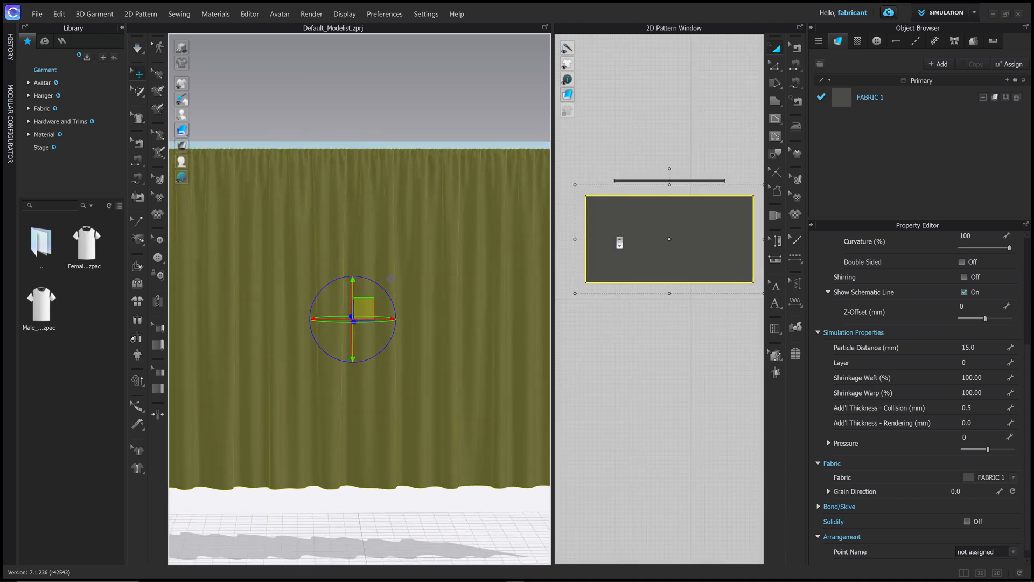
pyautogui.moveTo(649, 241); pyautogui.dragTo(655, 243, button='middle')
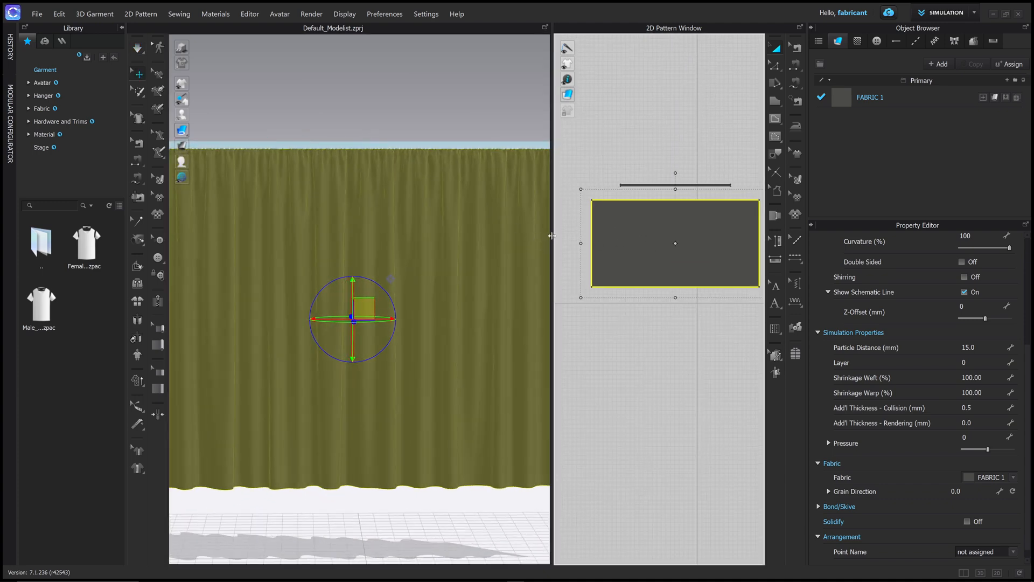
pyautogui.moveTo(552, 236); pyautogui.dragTo(507, 240)
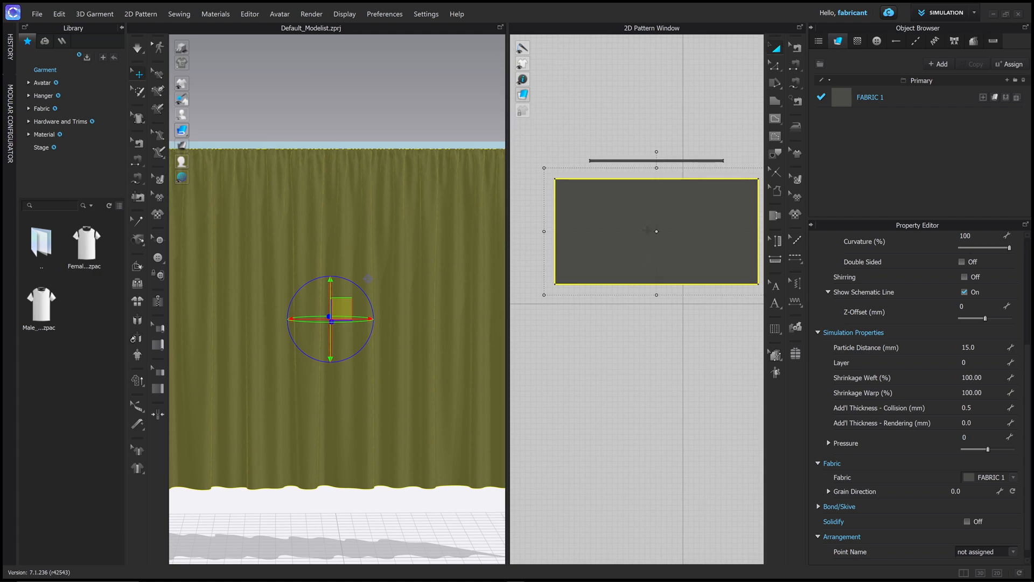
pyautogui.scroll(-2, 655, 231)
pyautogui.moveTo(653, 231); pyautogui.dragTo(630, 224)
pyautogui.moveTo(550, 223); pyautogui.dragTo(597, 228)
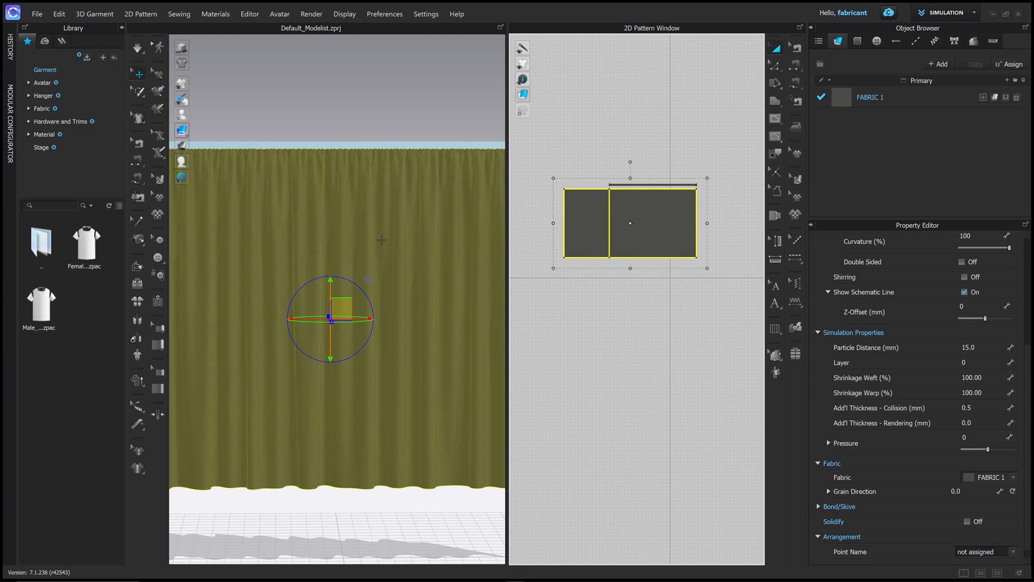
# - Run the simulation briefly on the narrowed curtain and stop it
pyautogui.scroll(-3, 396, 205)
pyautogui.press('space')
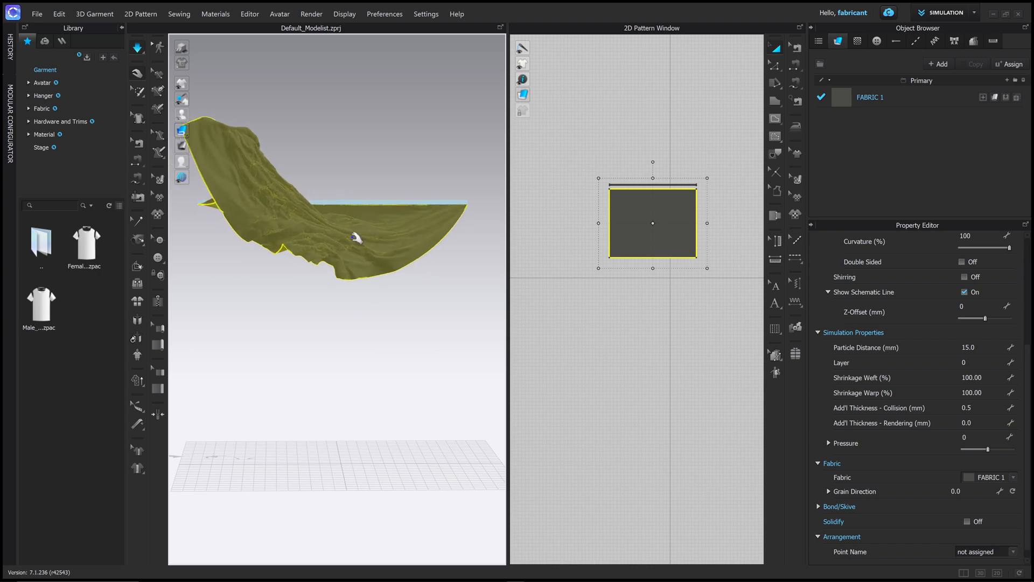
pyautogui.press('space')
# - Strengthen the curtain pattern, restart the simulation, and pull the cloth near its lower left corner downwards to straighten it
pyautogui.rightClick(381, 242)
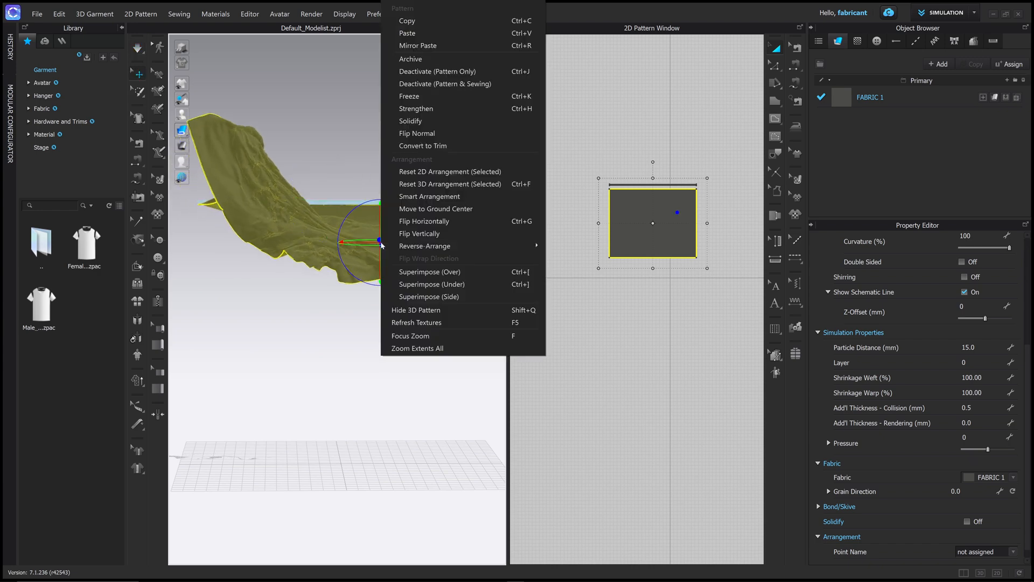
pyautogui.click(442, 110)
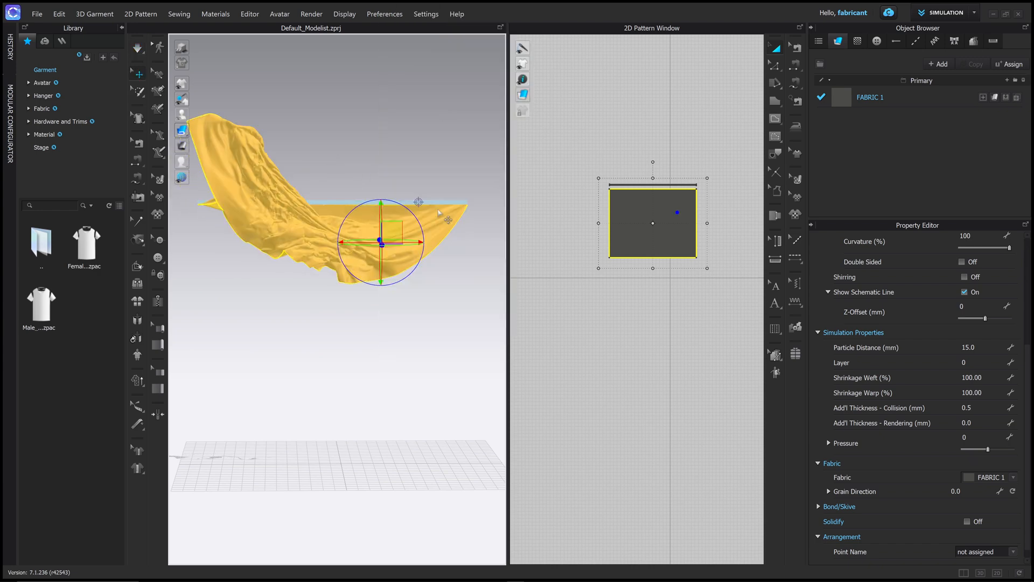
pyautogui.moveTo(444, 216); pyautogui.dragTo(400, 217, button='right')
pyautogui.press('space')
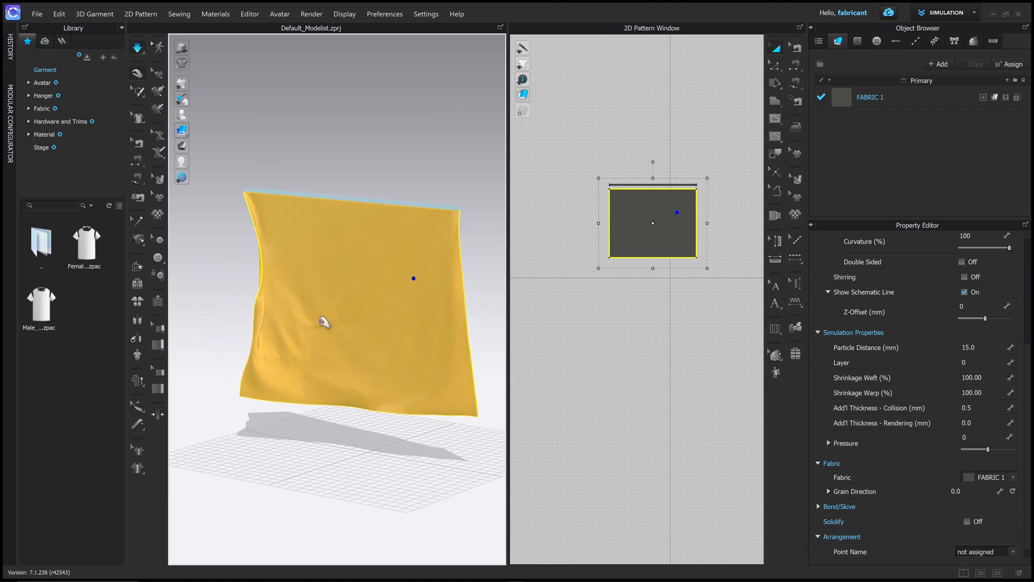
pyautogui.moveTo(265, 295); pyautogui.dragTo(257, 378)
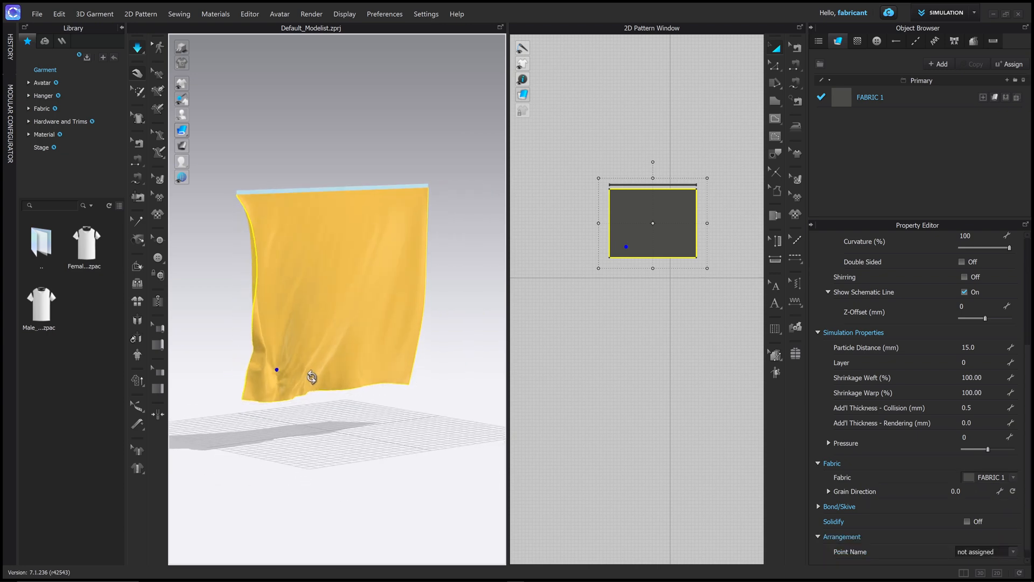
# - Unstrengthen the curtain pattern and gently tug its lower edge during simulation to smooth the hanging cloth
pyautogui.rightClick(336, 302)
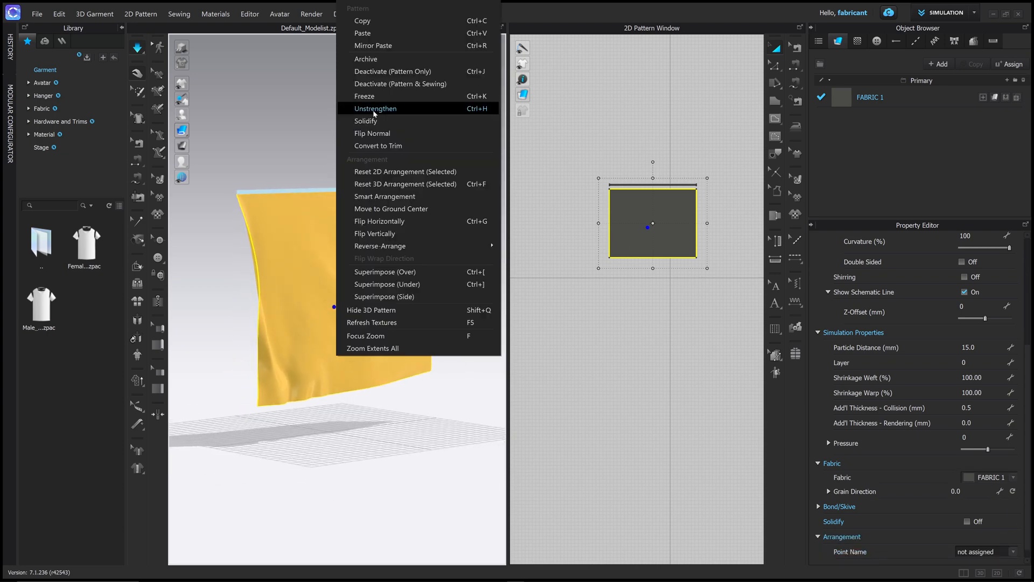
pyautogui.click(369, 133)
pyautogui.moveTo(399, 178); pyautogui.dragTo(392, 214, button='right')
pyautogui.moveTo(355, 371); pyautogui.dragTo(355, 376)
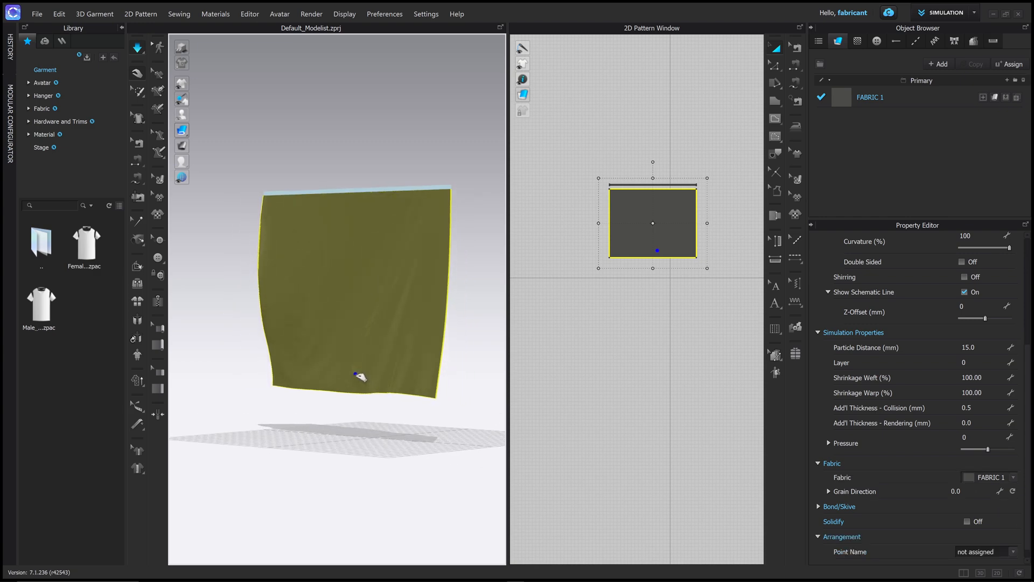
pyautogui.moveTo(418, 384); pyautogui.dragTo(419, 389)
pyautogui.click(358, 366)
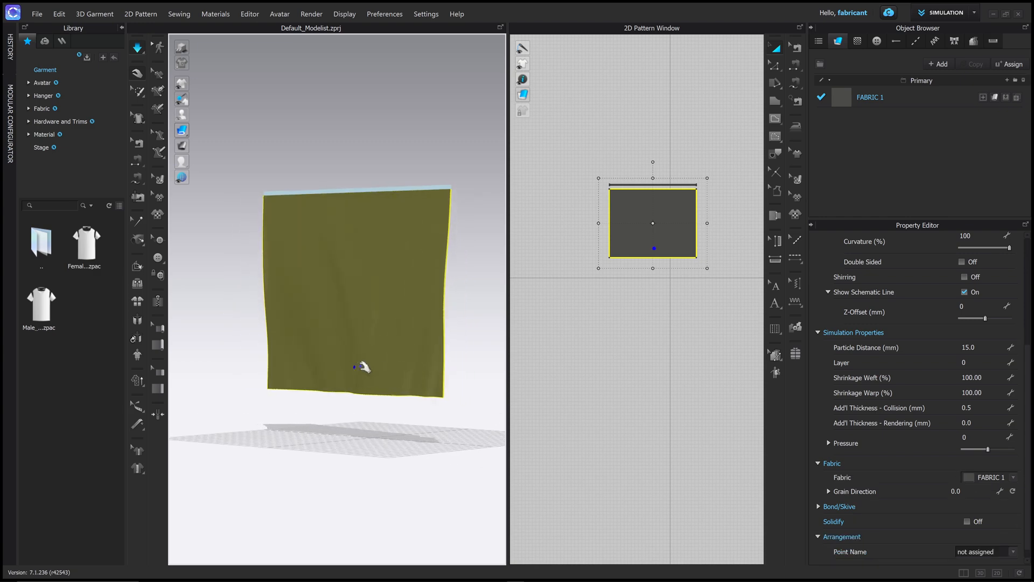
# - Move the curtain pattern's grainline to the horizontal middle of the 2D pattern
pyautogui.moveTo(357, 365); pyautogui.dragTo(450, 341, button='right')
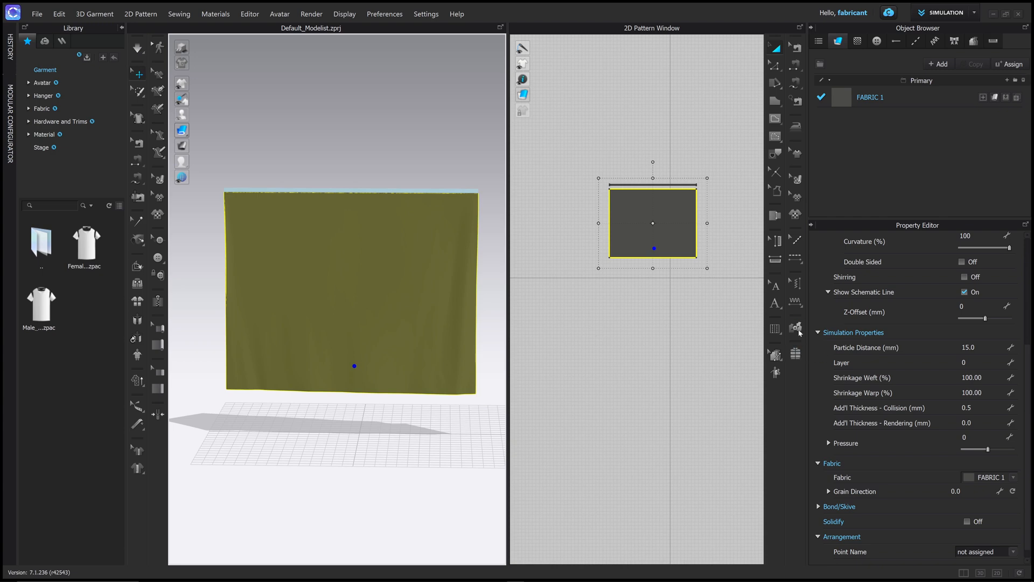
pyautogui.moveTo(456, 266); pyautogui.dragTo(458, 255, button='middle')
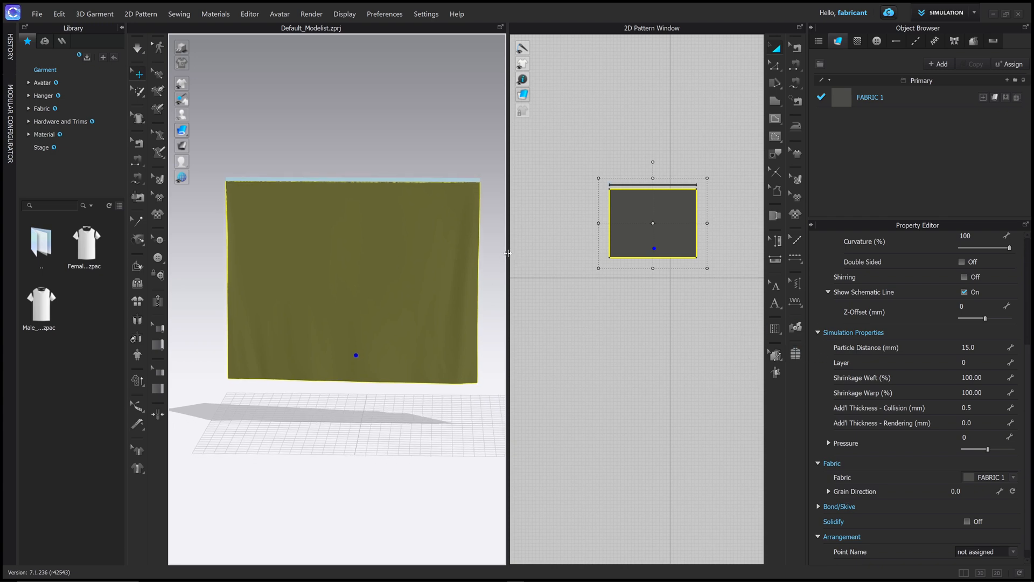
pyautogui.moveTo(507, 253); pyautogui.dragTo(526, 251)
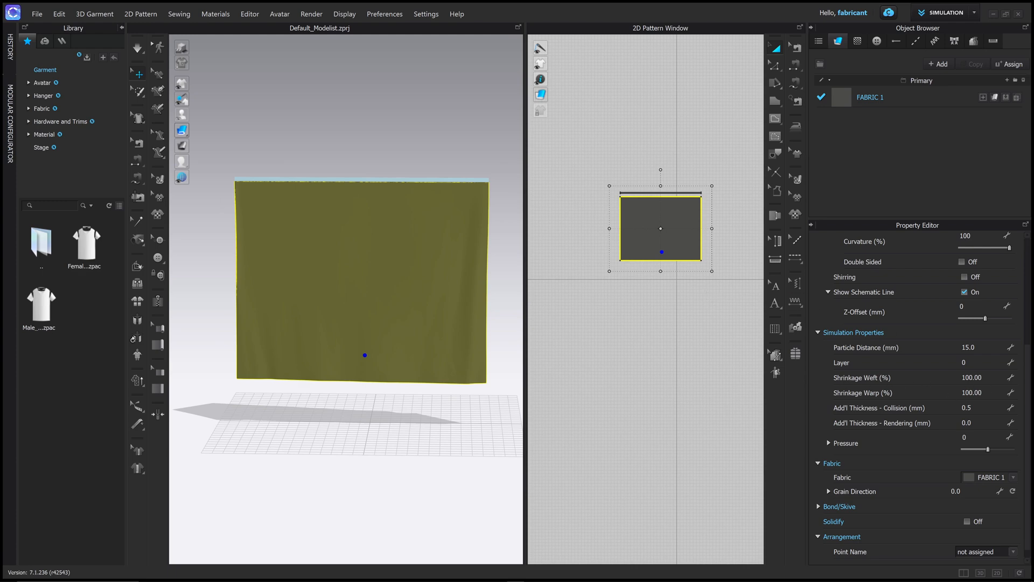
pyautogui.click(801, 182)
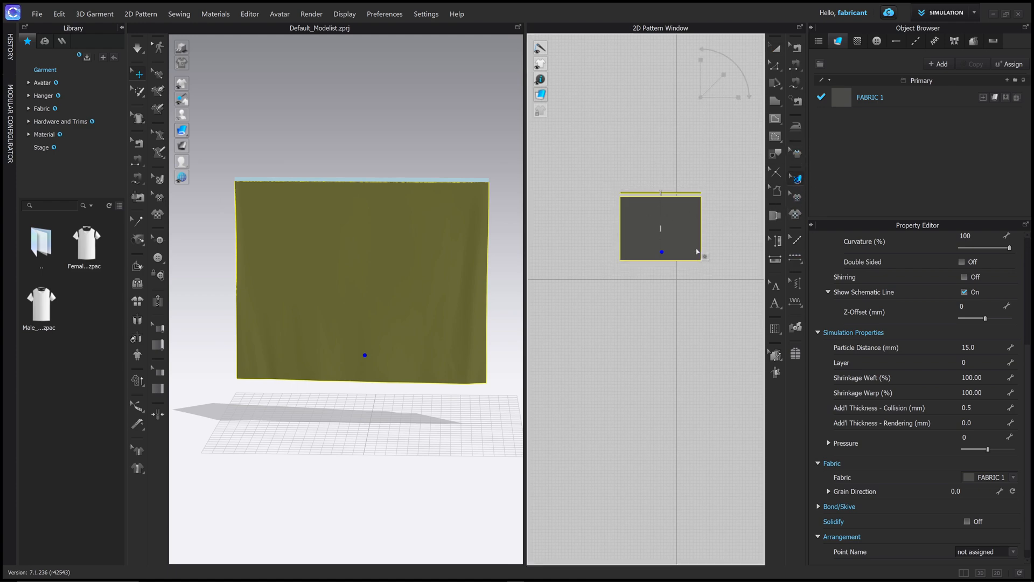
pyautogui.scroll(-5, 728, 232)
pyautogui.scroll(9, 728, 235)
pyautogui.moveTo(705, 212); pyautogui.dragTo(769, 265, button='middle')
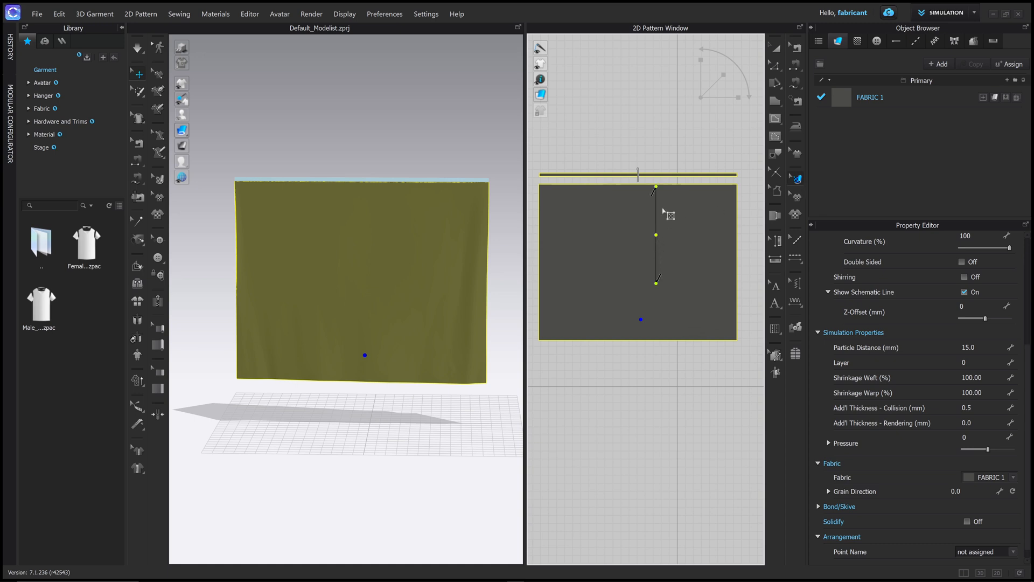
pyautogui.moveTo(664, 212)
pyautogui.mouseDown()
pyautogui.moveTo(681, 213)
pyautogui.moveTo(647, 218)
pyautogui.mouseUp()
# - Set the curtain's warp shrinkage to 110% and simulate the change in length
pyautogui.click(973, 393)
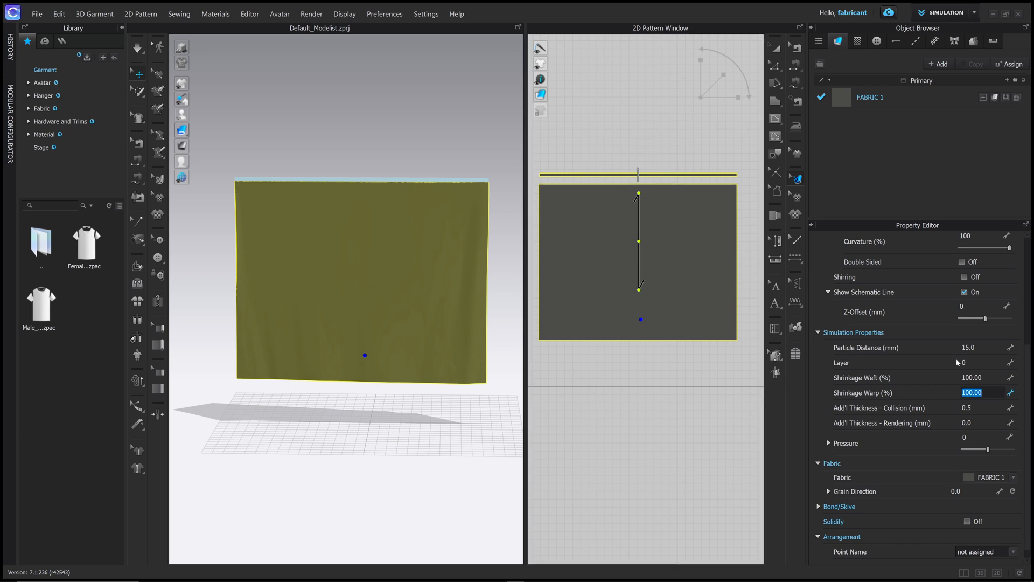
pyautogui.write('110')
pyautogui.press('Return')
pyautogui.click(459, 286)
pyautogui.press('space')
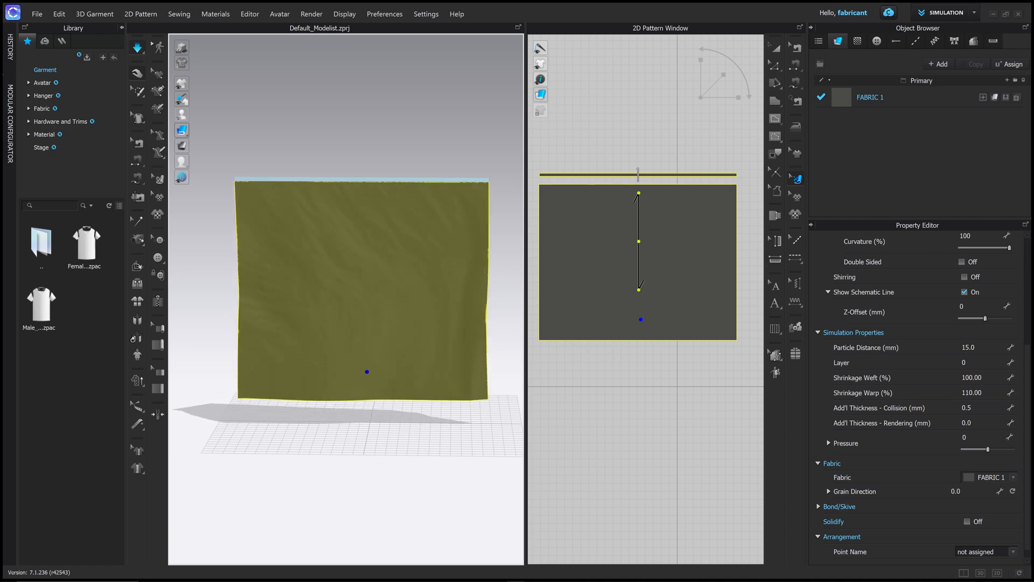
# - Set the curtain's warp shrinkage to 90% while the simulation runs
pyautogui.click(972, 392)
pyautogui.write('90')
pyautogui.press('Return')
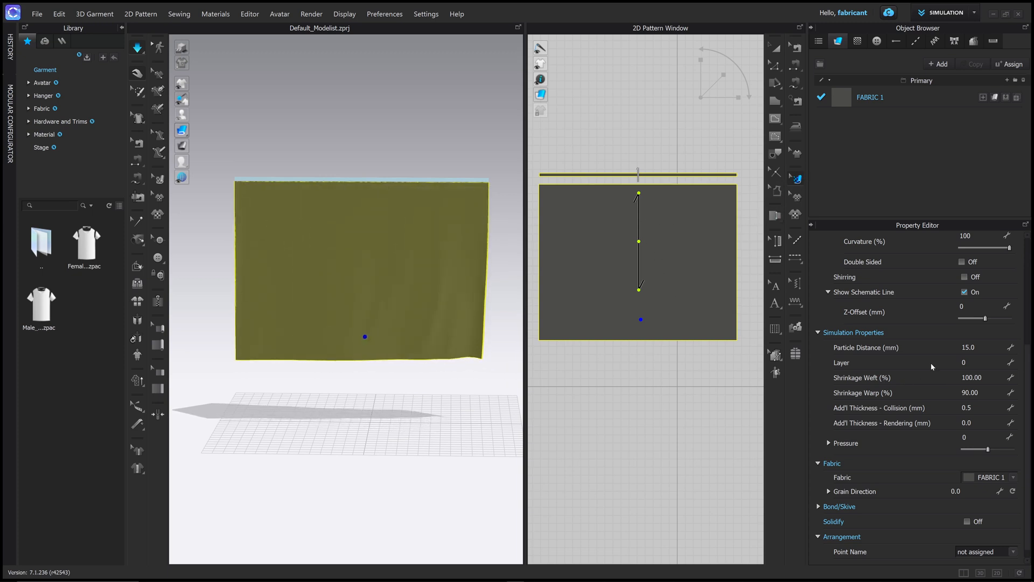
# - Set the curtain's weft shrinkage to 125% and pull its right side during simulation to even out the gathers
pyautogui.click(972, 377)
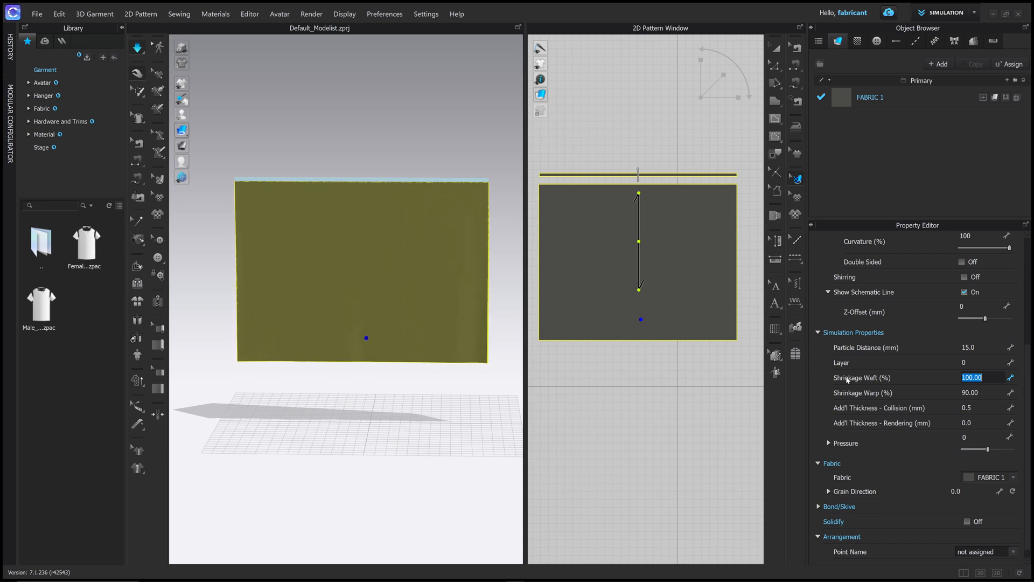
pyautogui.write('125')
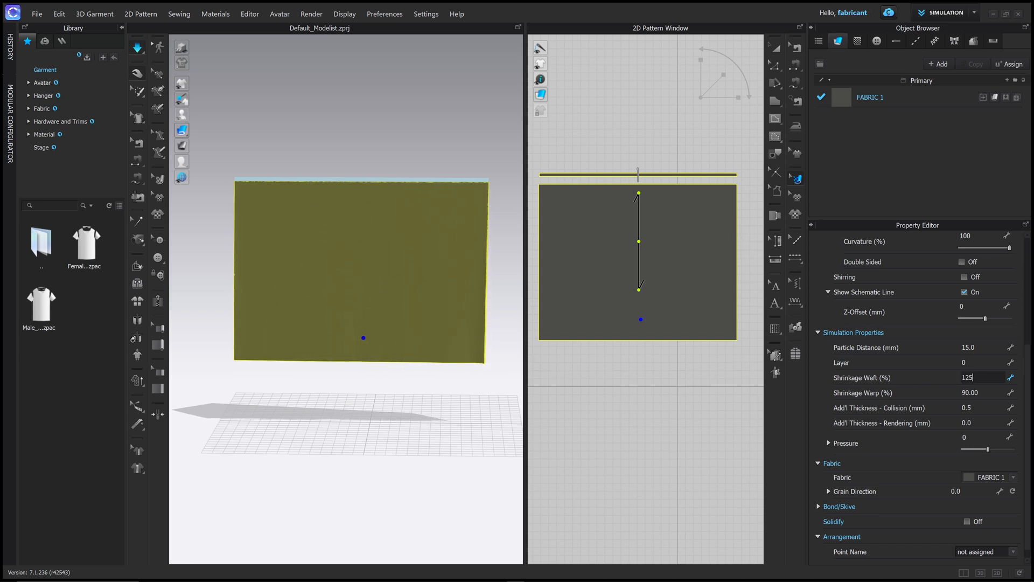
pyautogui.press('Return')
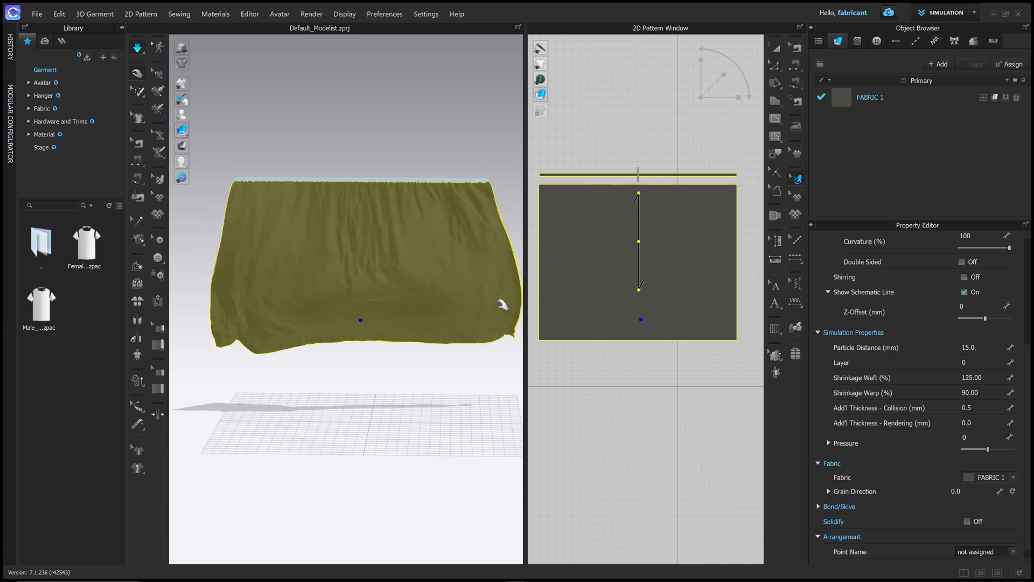
pyautogui.moveTo(503, 305); pyautogui.dragTo(469, 195)
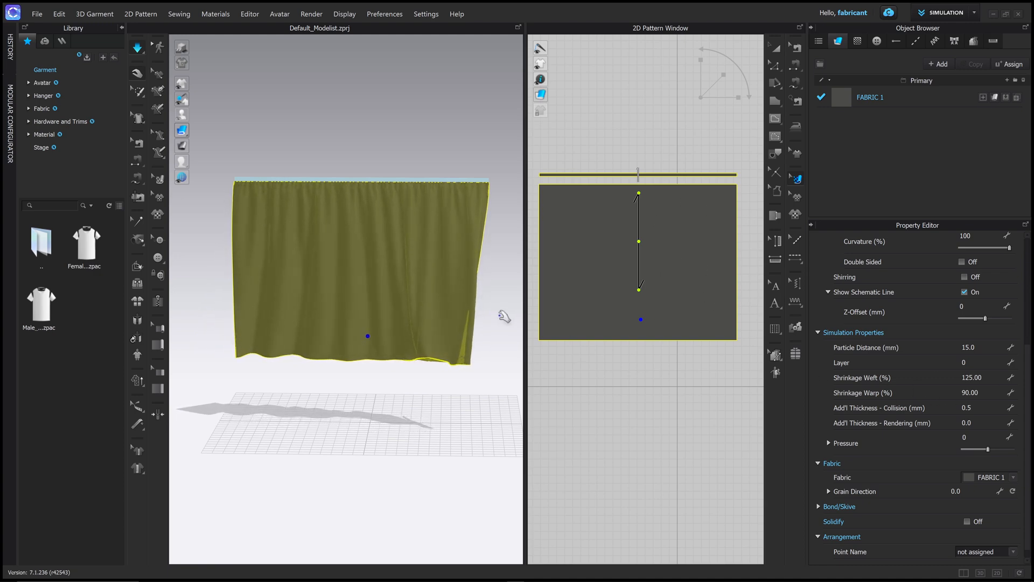
pyautogui.moveTo(478, 291); pyautogui.dragTo(409, 293)
pyautogui.moveTo(409, 294); pyautogui.dragTo(326, 287, button='right')
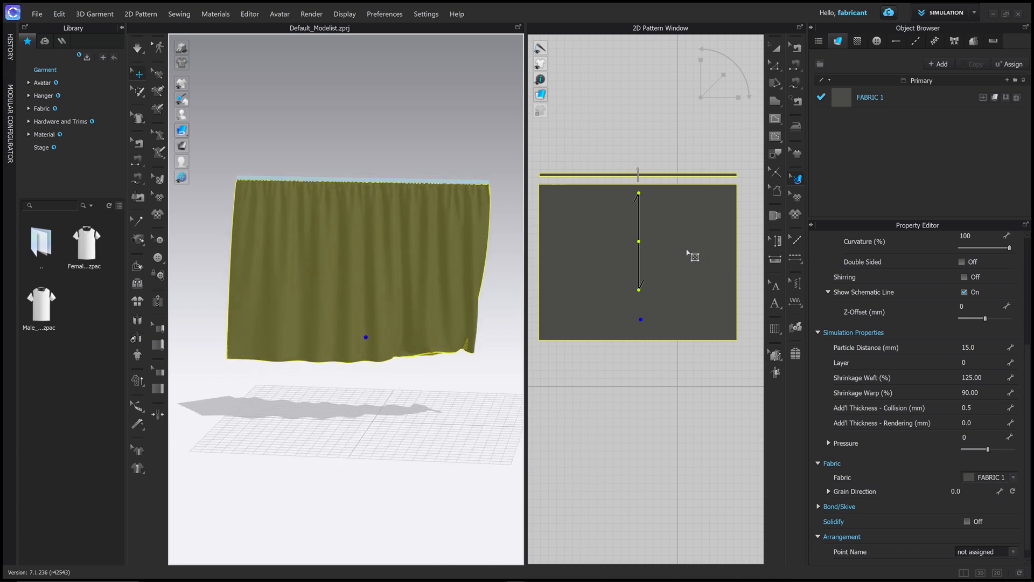
# - Widen the curtain pattern slightly at its left edge and simulate it again
pyautogui.click(775, 66)
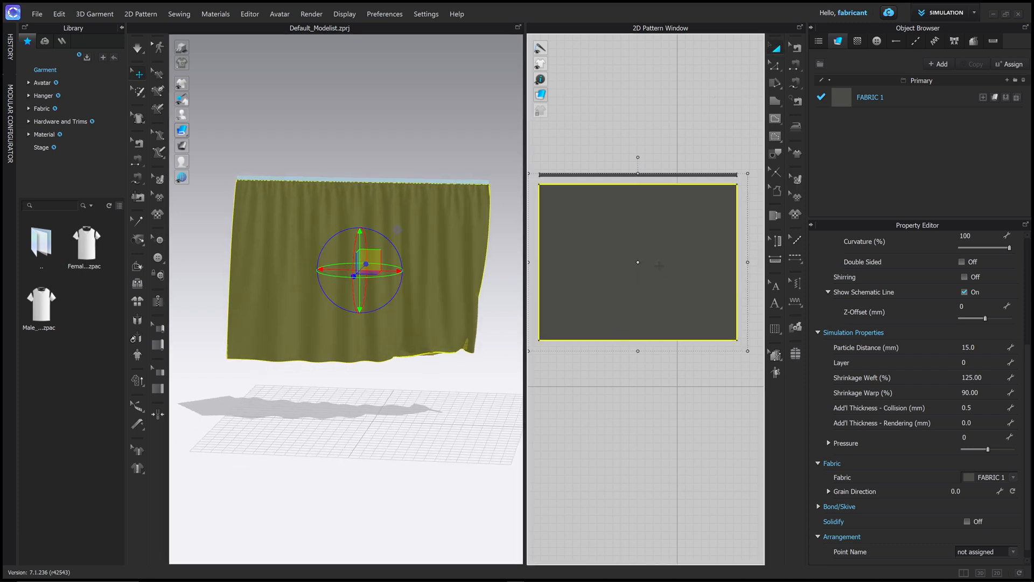
pyautogui.scroll(-5, 660, 267)
pyautogui.moveTo(607, 265)
pyautogui.mouseDown()
pyautogui.moveTo(589, 266)
pyautogui.moveTo(603, 265)
pyautogui.mouseUp()
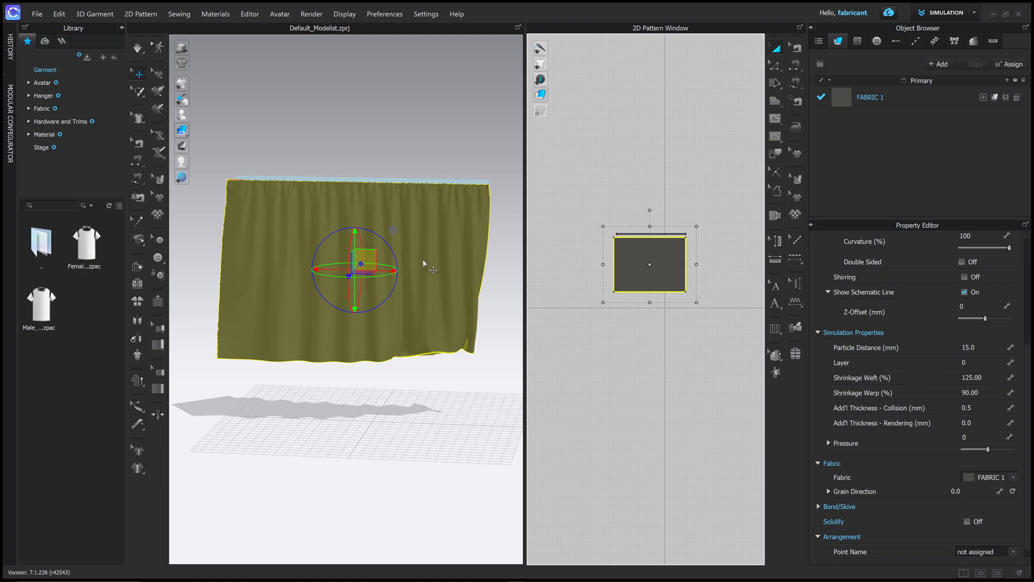
pyautogui.press('space')
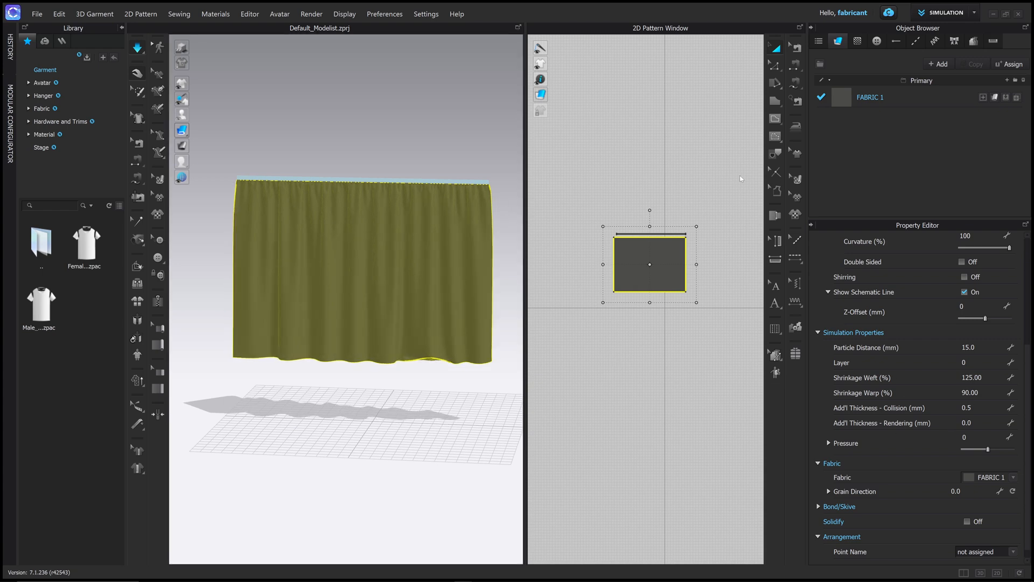
pyautogui.scroll(-1, 929, 412)
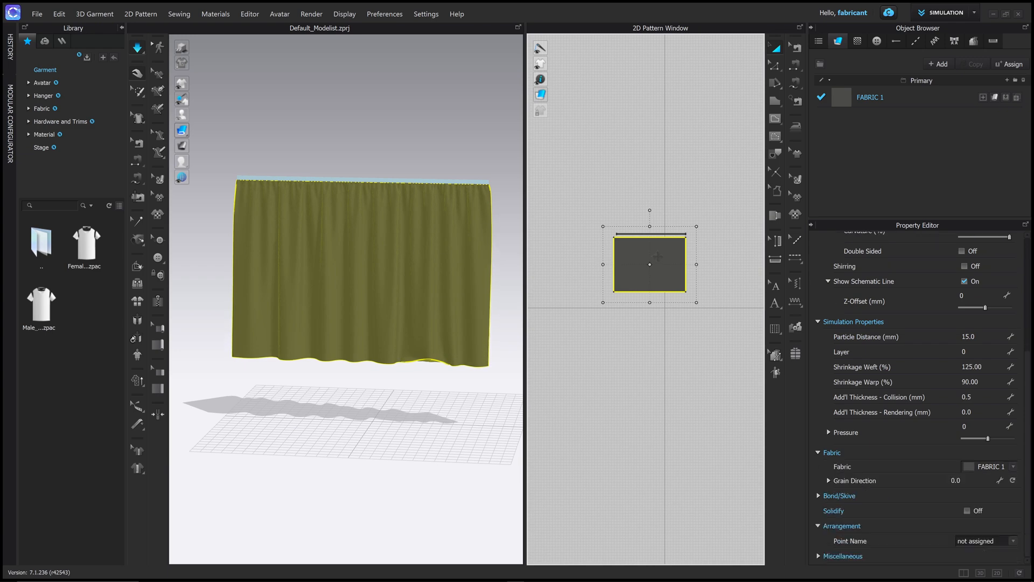
# - Expand the curtain's Miscellaneous properties, stop the simulation and switch the 3D garment display to Mesh to examine the curtain's triangulation
pyautogui.click(820, 555)
pyautogui.scroll(-2, 861, 520)
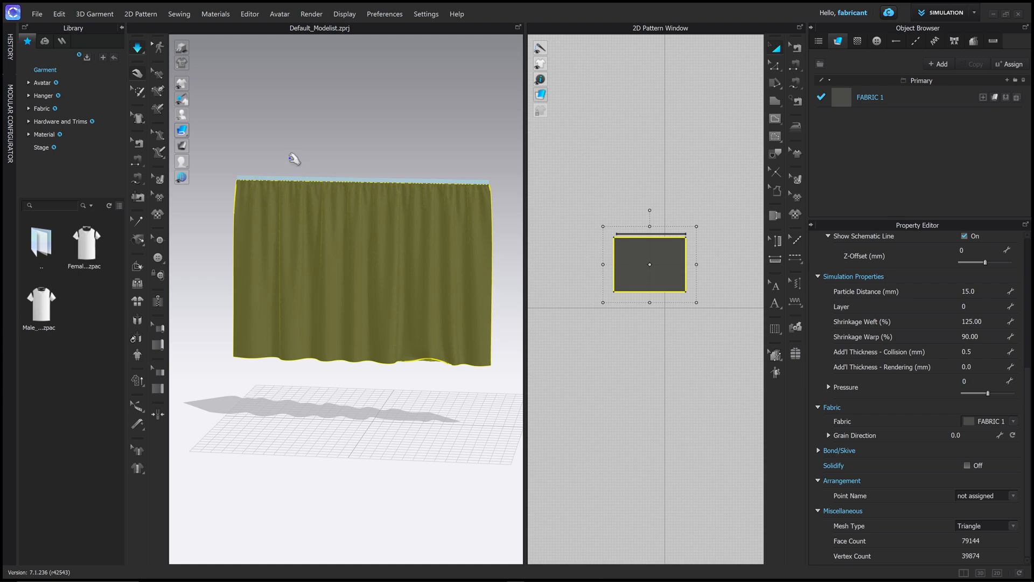
pyautogui.press('w')
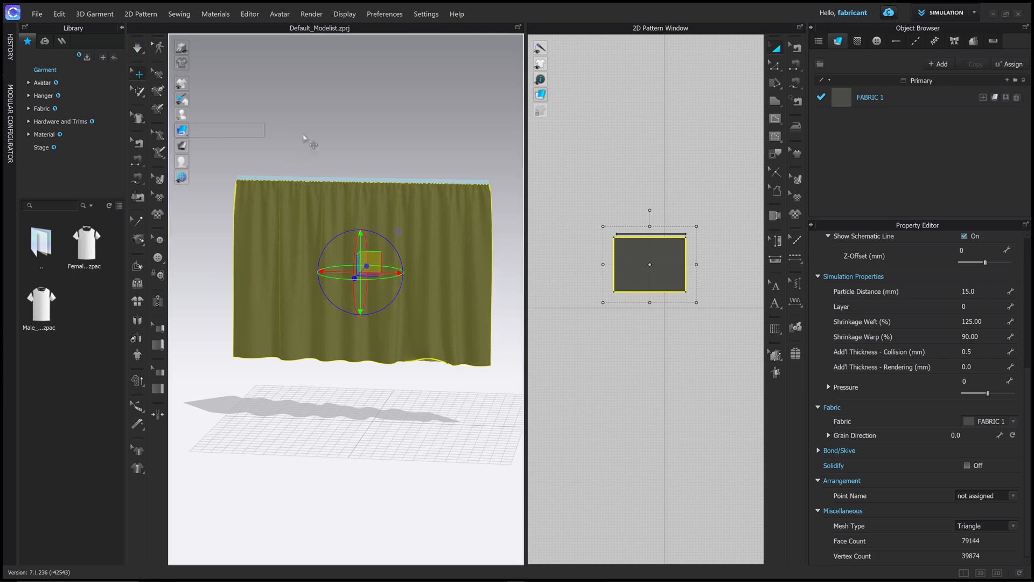
pyautogui.moveTo(218, 136)
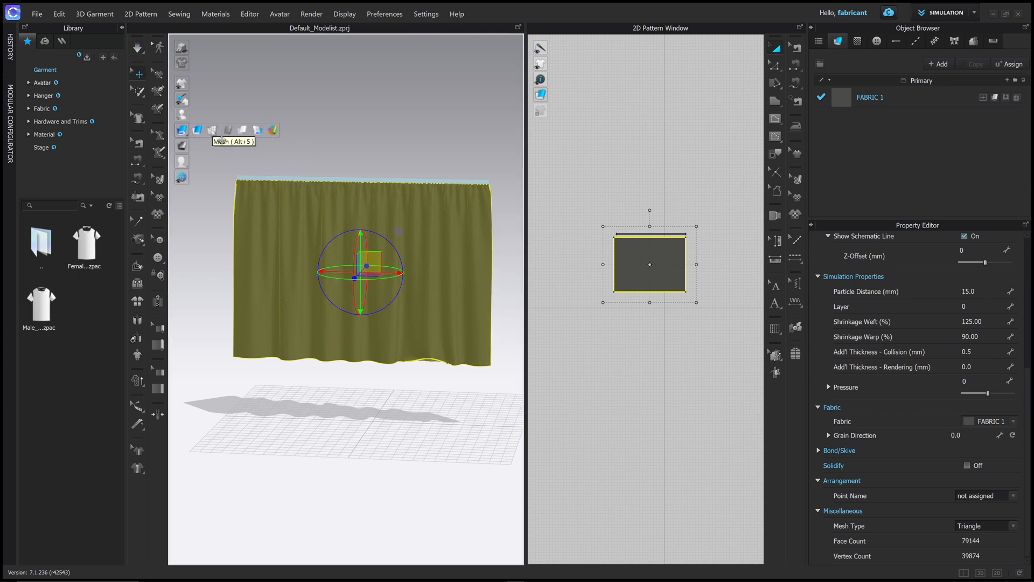
pyautogui.click(184, 130)
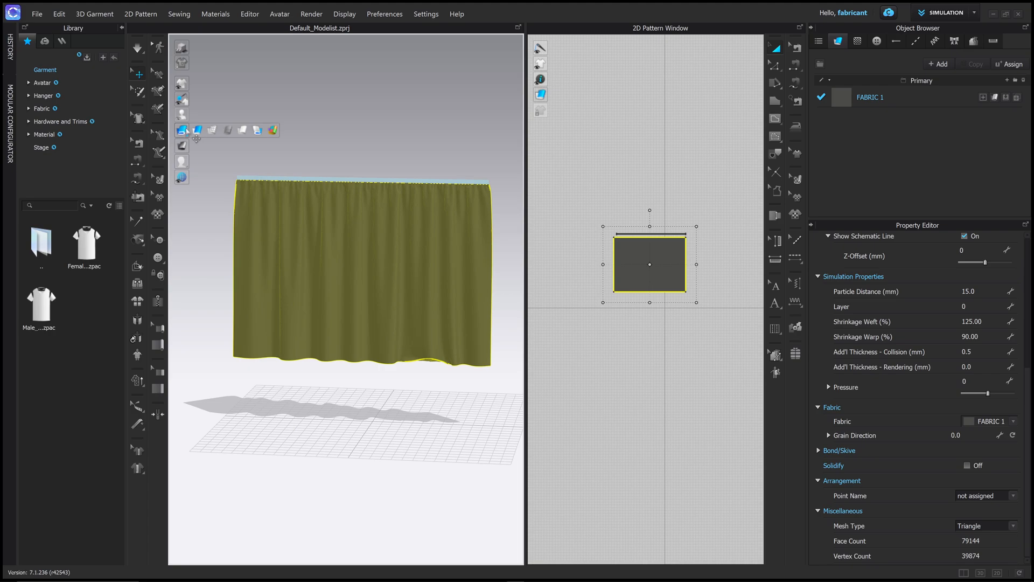
pyautogui.click(216, 131)
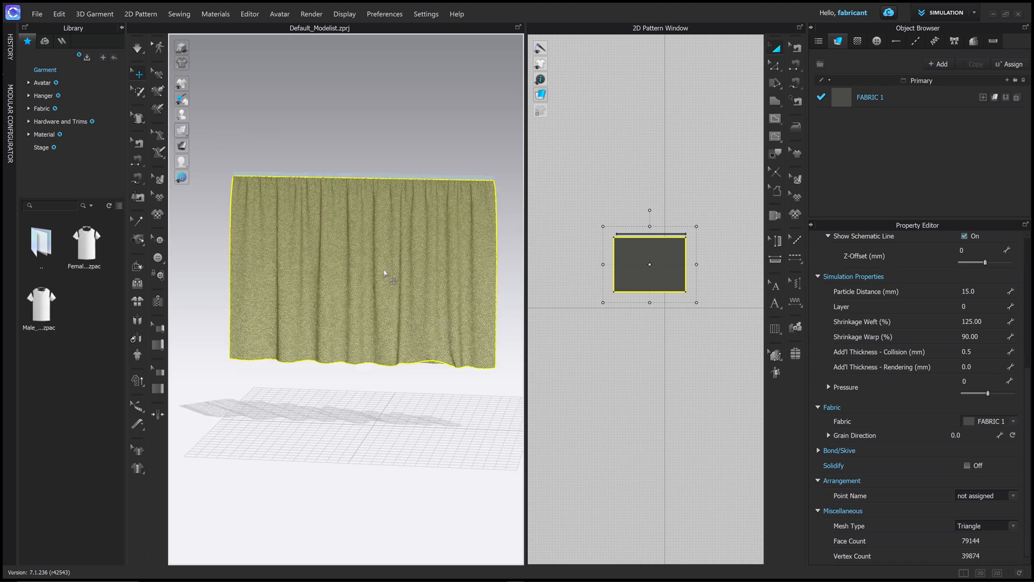
pyautogui.scroll(10, 388, 279)
pyautogui.moveTo(368, 264); pyautogui.dragTo(432, 259, button='right')
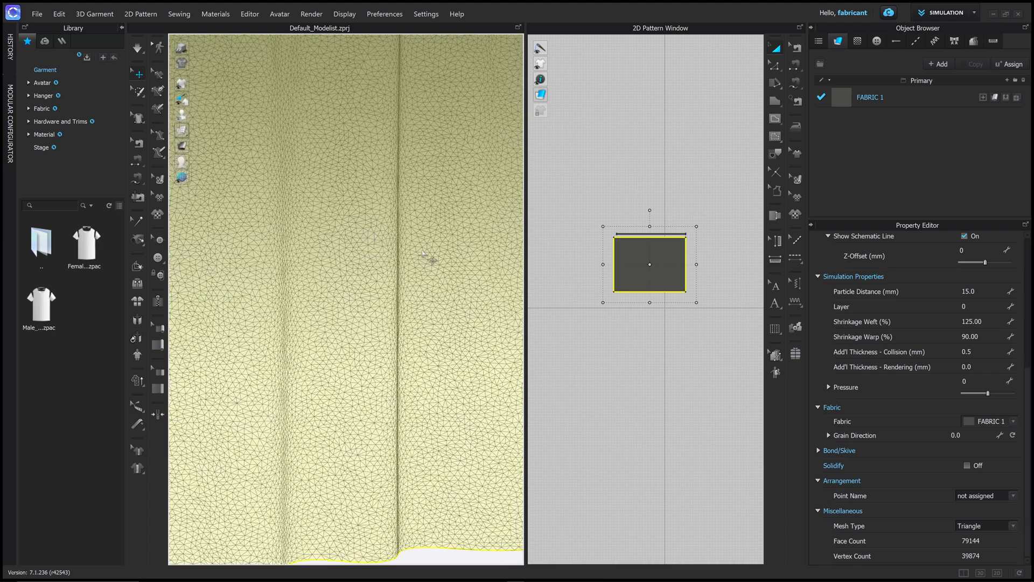
pyautogui.moveTo(431, 259); pyautogui.dragTo(395, 206, button='middle')
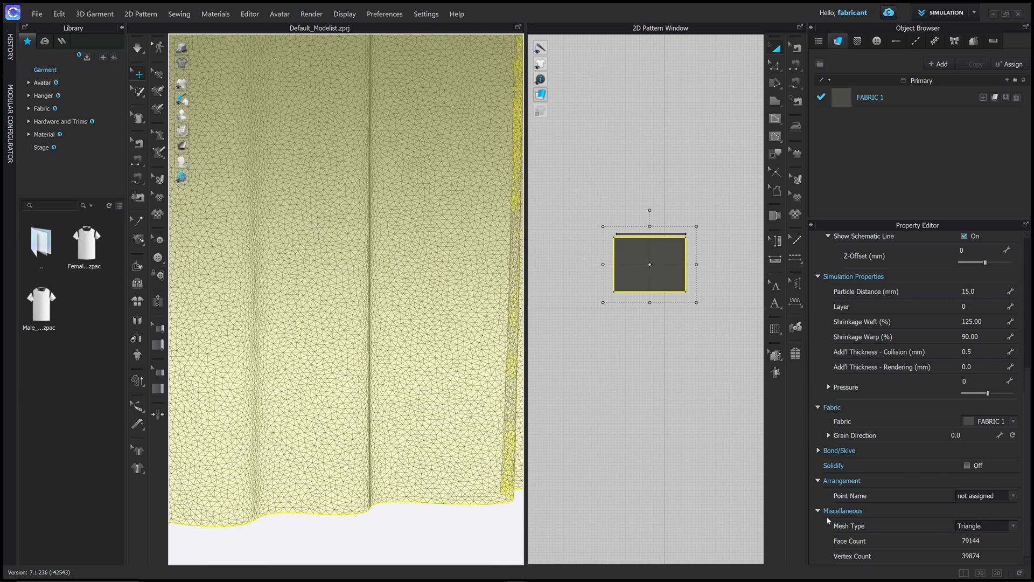
# - Set the curtain's mesh type to Quad and inspect the new mesh across the folds
pyautogui.scroll(1, 819, 515)
pyautogui.scroll(-1, 862, 530)
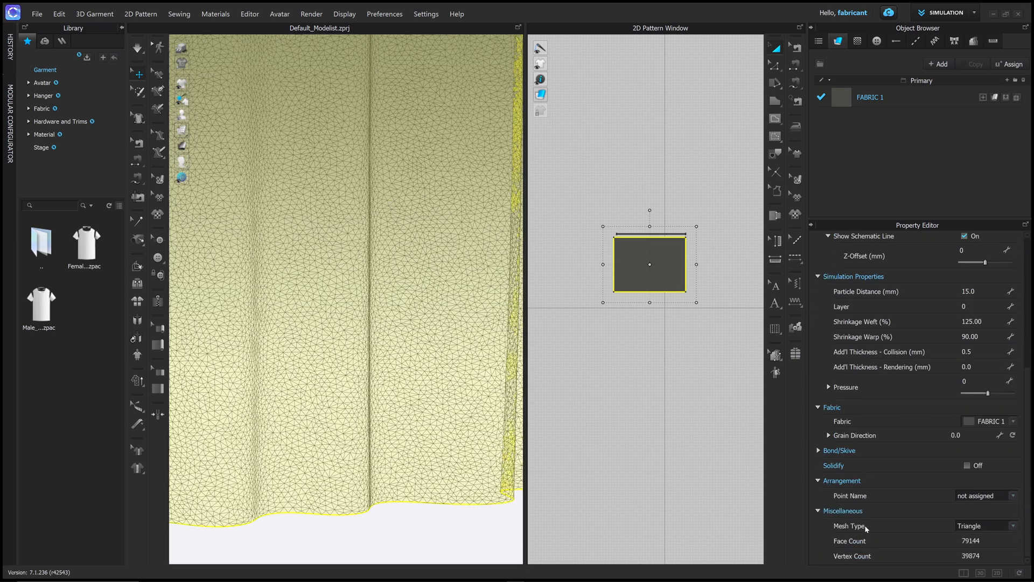
pyautogui.click(1005, 528)
pyautogui.click(996, 534)
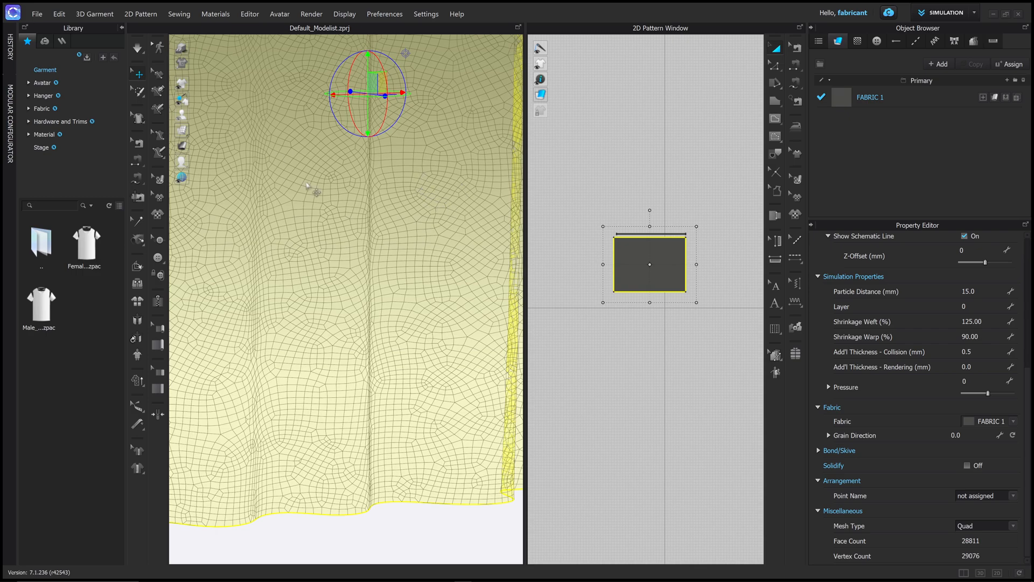
pyautogui.scroll(4, 396, 201)
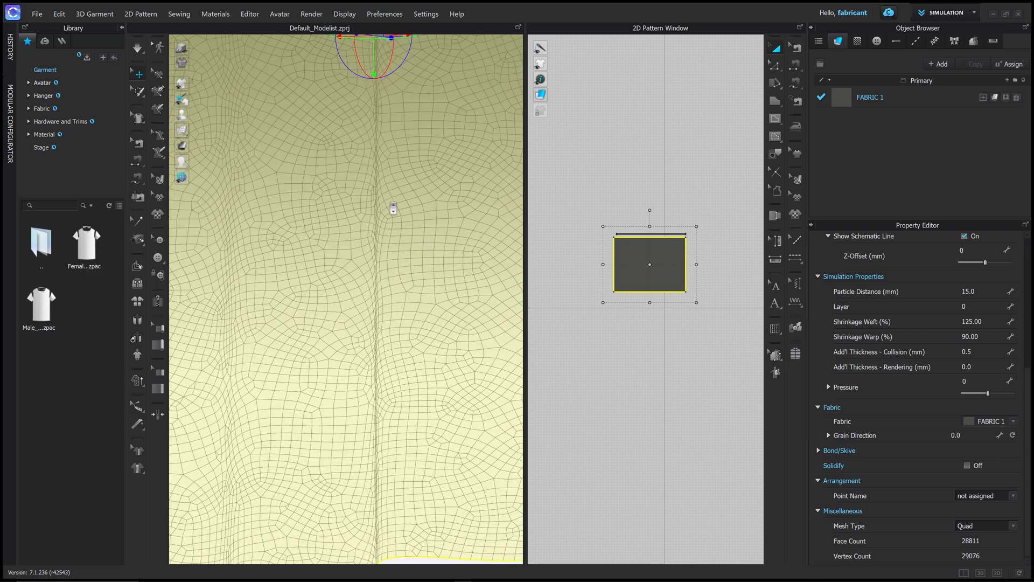
pyautogui.scroll(-8, 390, 213)
pyautogui.moveTo(377, 220); pyautogui.dragTo(370, 300, button='middle')
pyautogui.moveTo(357, 212); pyautogui.dragTo(381, 209, button='right')
pyautogui.moveTo(392, 172); pyautogui.dragTo(397, 252, button='middle')
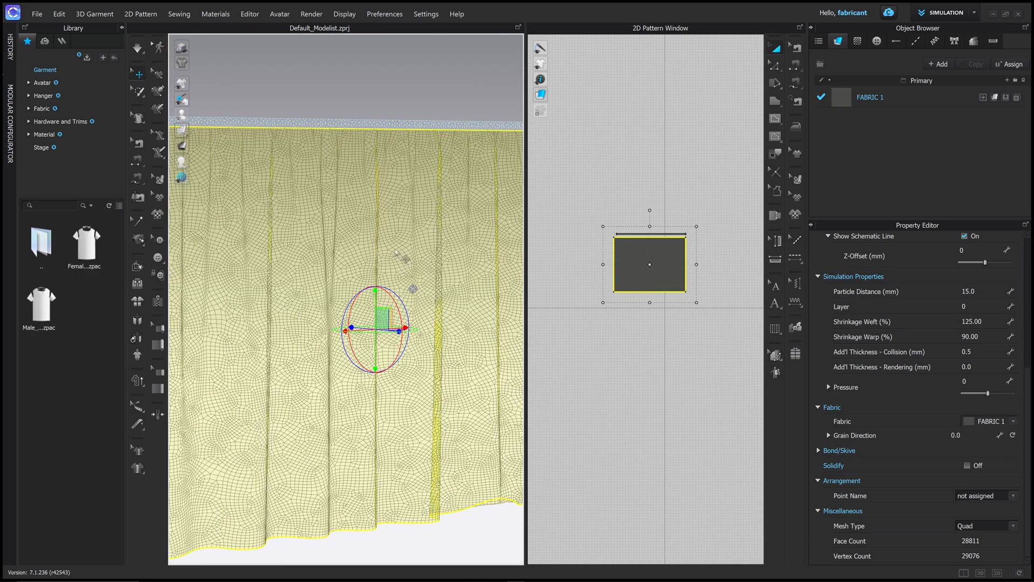
# - Simulate the quad-meshed curtain and pull the fabric sideways at several points to see how its folds react
pyautogui.press('space')
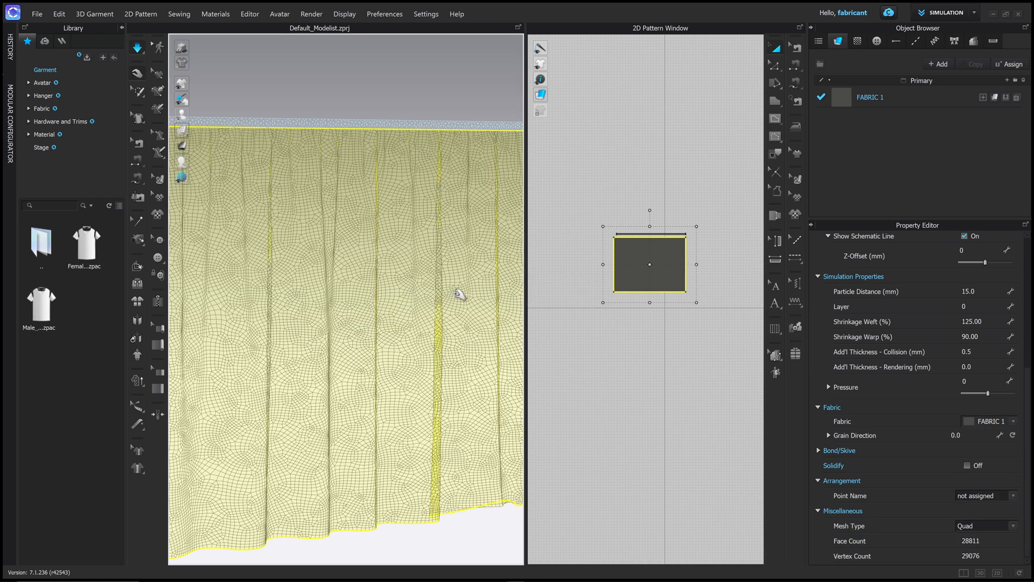
pyautogui.scroll(-5, 459, 293)
pyautogui.moveTo(453, 289); pyautogui.dragTo(467, 286)
pyautogui.moveTo(368, 298); pyautogui.dragTo(331, 308)
pyautogui.moveTo(361, 311); pyautogui.dragTo(311, 315, button='right')
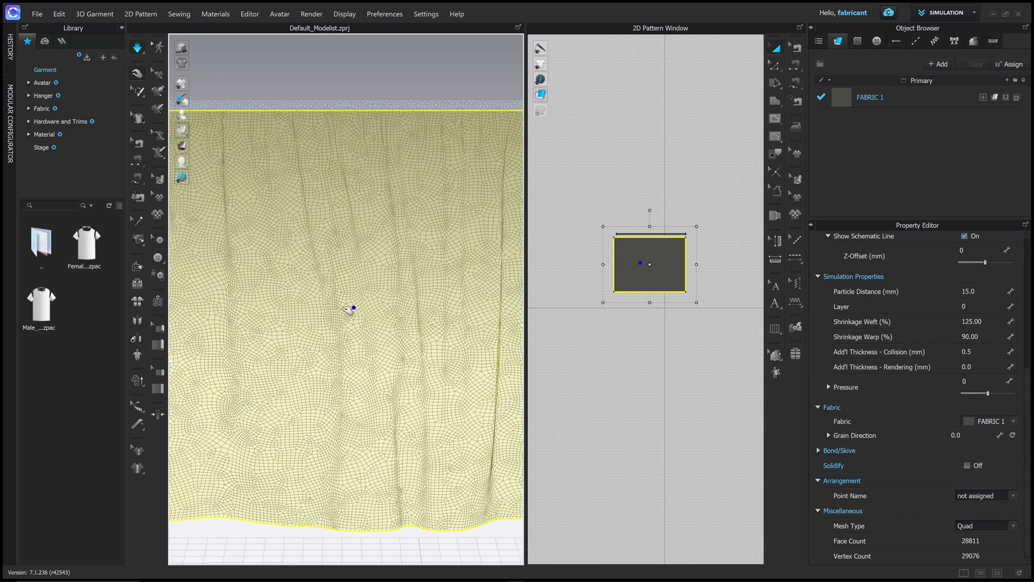
pyautogui.moveTo(352, 308); pyautogui.dragTo(338, 307)
pyautogui.moveTo(291, 335); pyautogui.dragTo(265, 334)
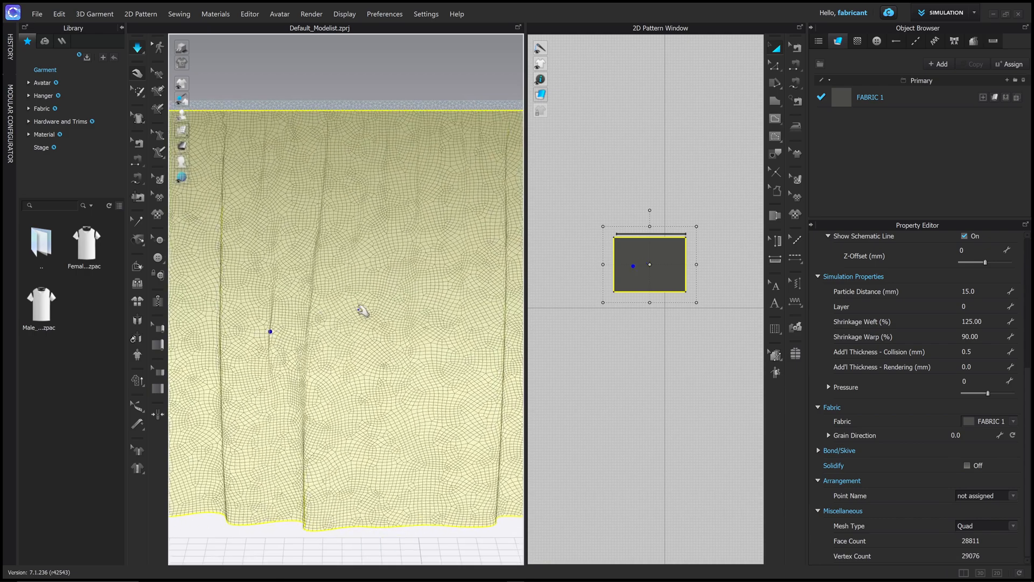
pyautogui.scroll(-3, 370, 323)
pyautogui.moveTo(369, 326); pyautogui.dragTo(392, 302, button='right')
pyautogui.moveTo(413, 328); pyautogui.dragTo(413, 326)
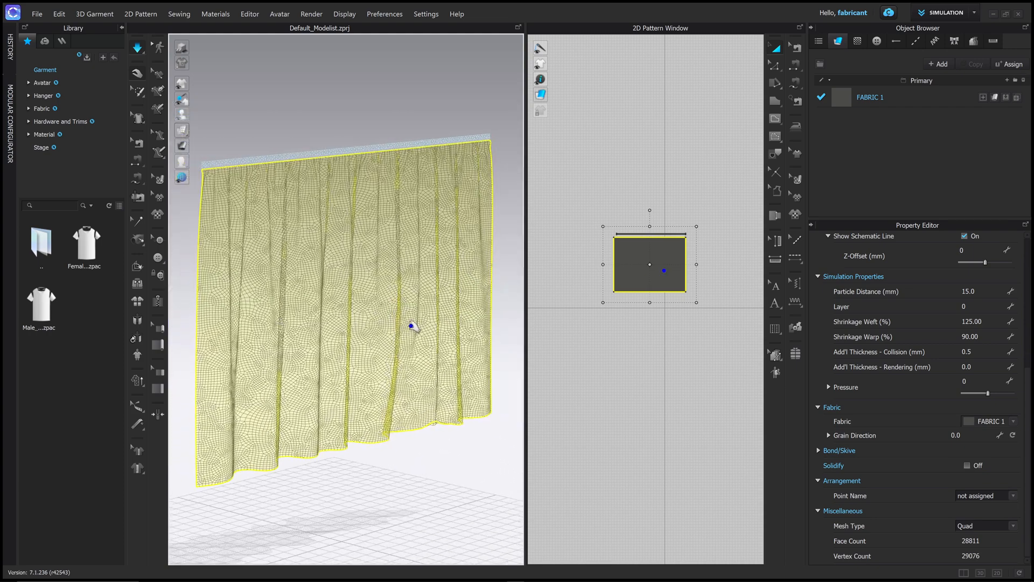
pyautogui.moveTo(347, 338); pyautogui.dragTo(413, 327)
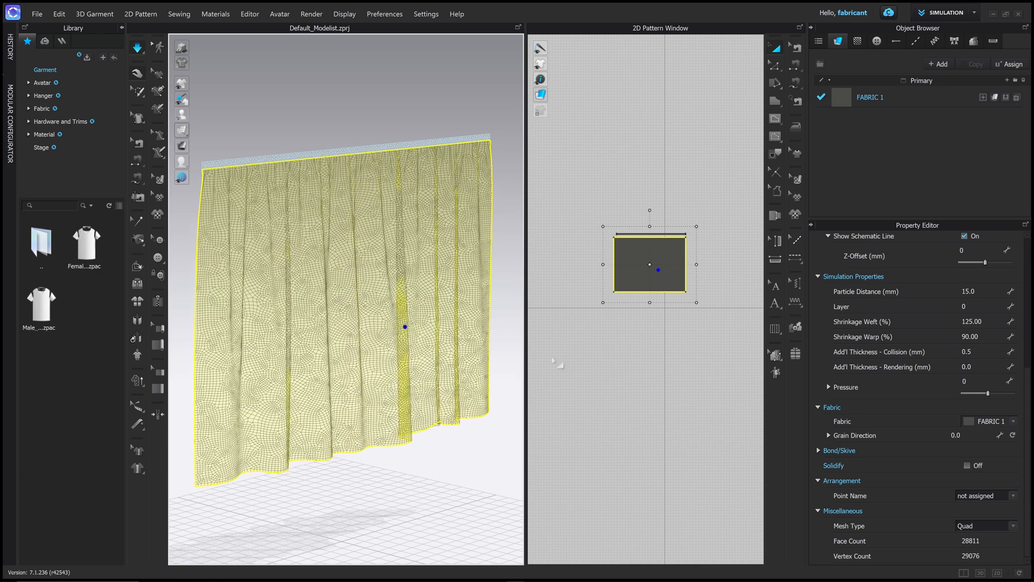
# - Set the curtain's mesh type back to Triangle and simulate it while pulling on its lower right area
pyautogui.scroll(5, 420, 270)
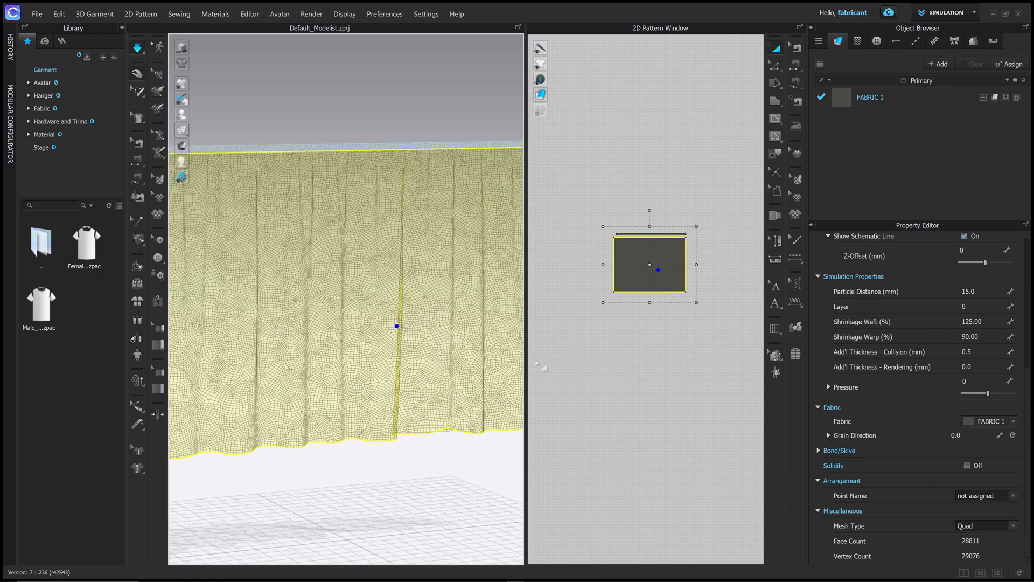
pyautogui.click(1002, 530)
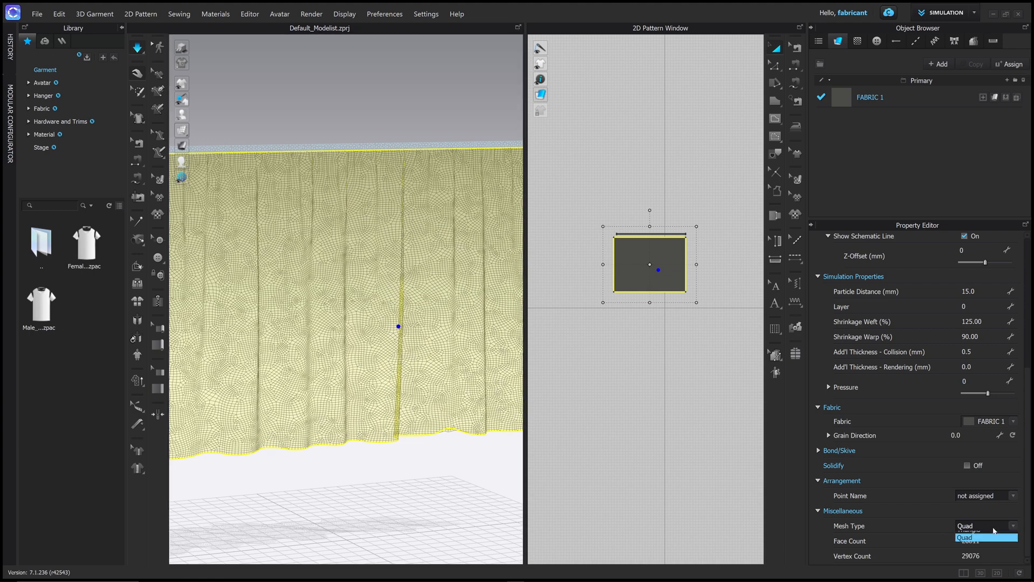
pyautogui.click(987, 536)
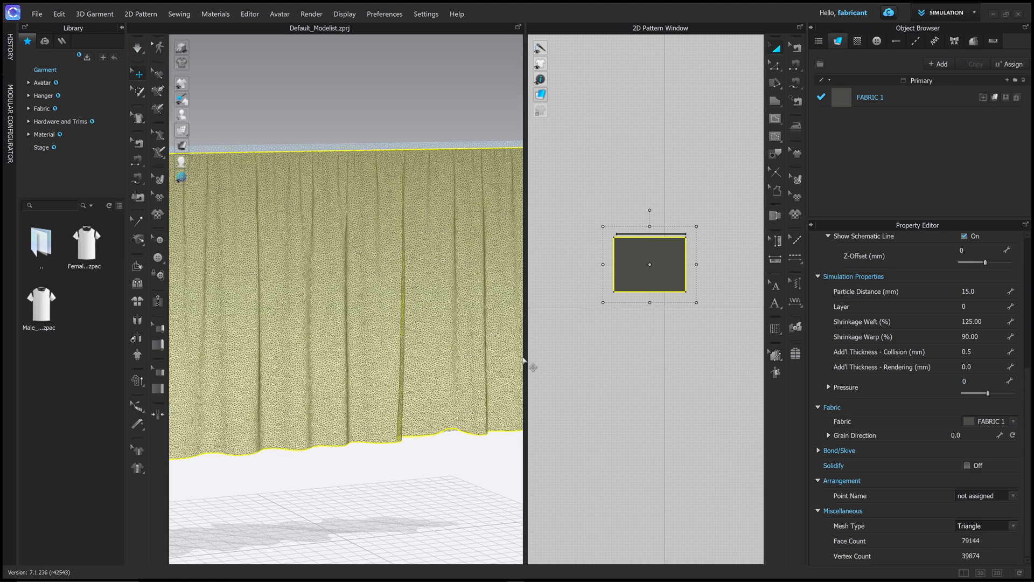
pyautogui.scroll(-5, 423, 371)
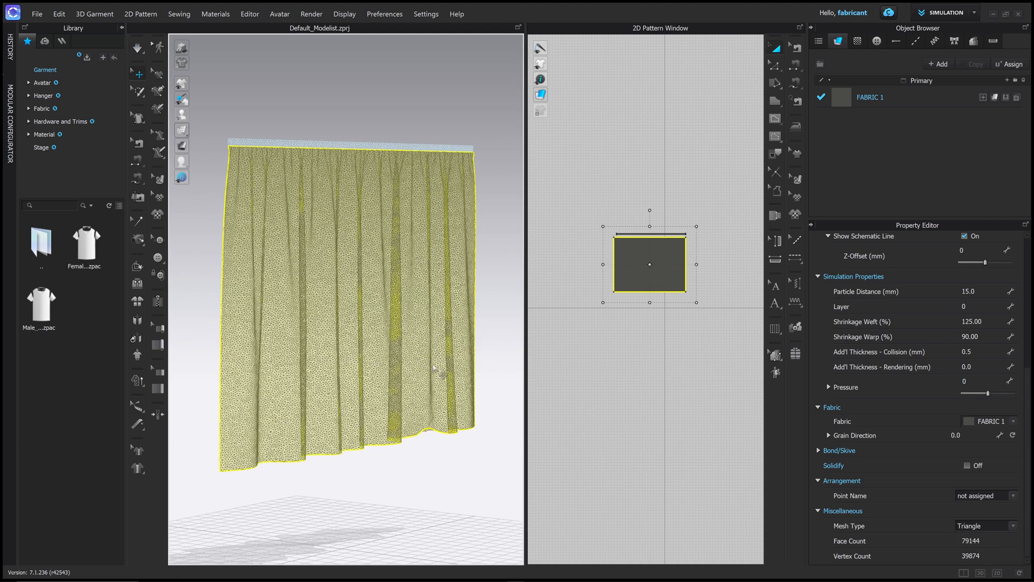
pyautogui.press('space')
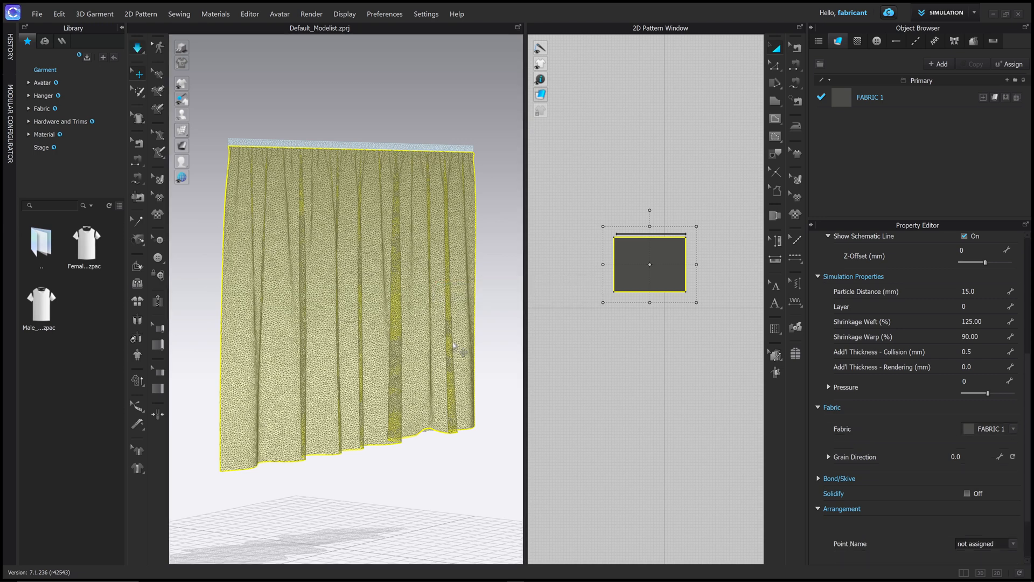
pyautogui.moveTo(444, 368); pyautogui.dragTo(448, 363)
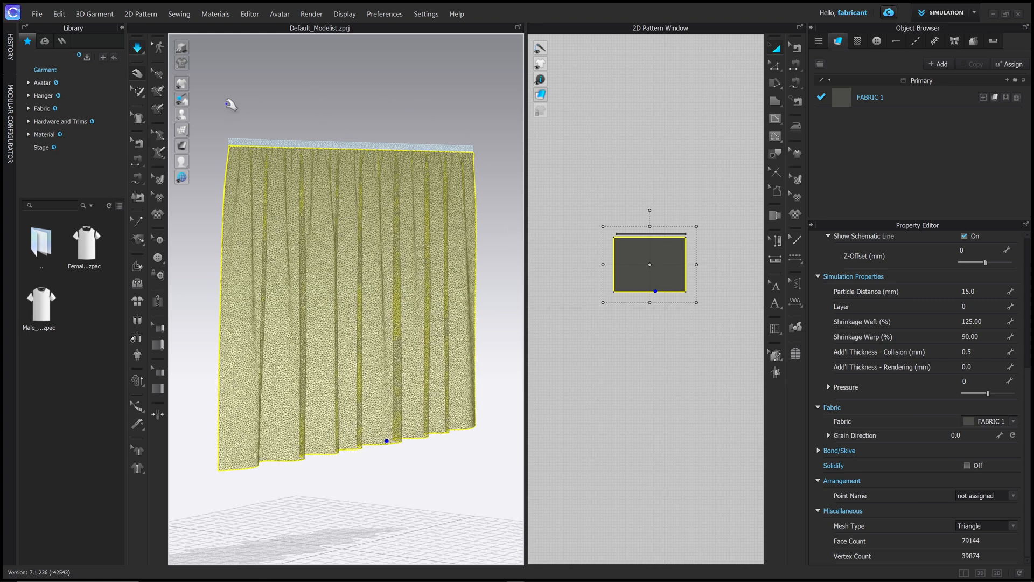
# - Switch the 3D garment display from mesh back to the solid surface and stop the simulation
pyautogui.moveTo(183, 130)
pyautogui.click(214, 131)
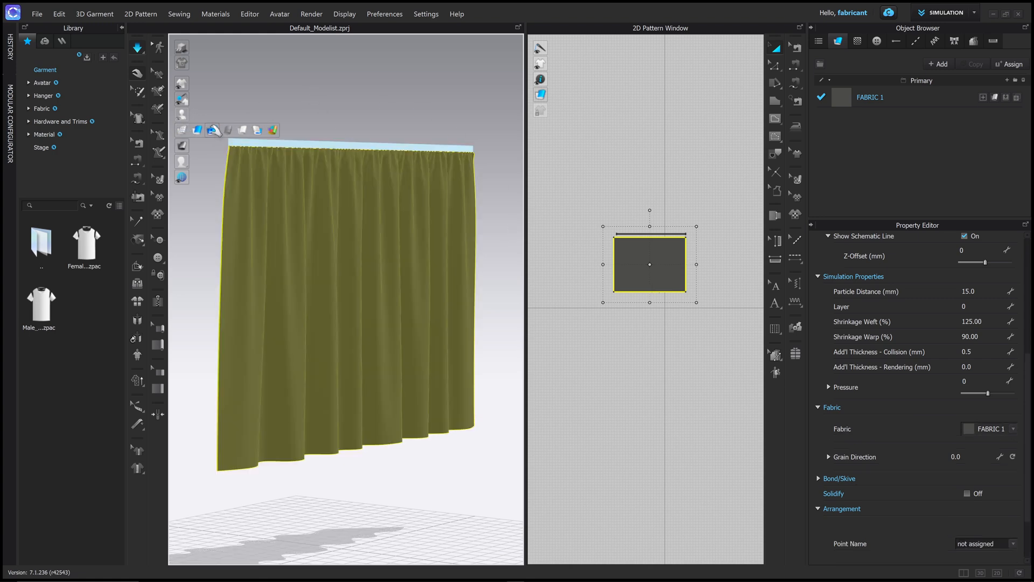
pyautogui.scroll(5, 370, 214)
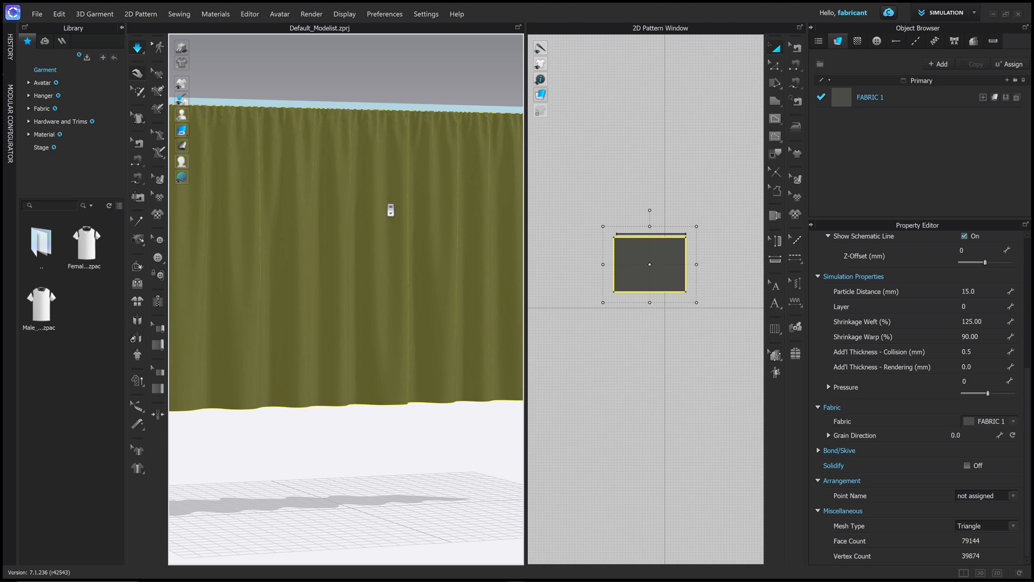
pyautogui.scroll(-5, 389, 209)
pyautogui.press('space')
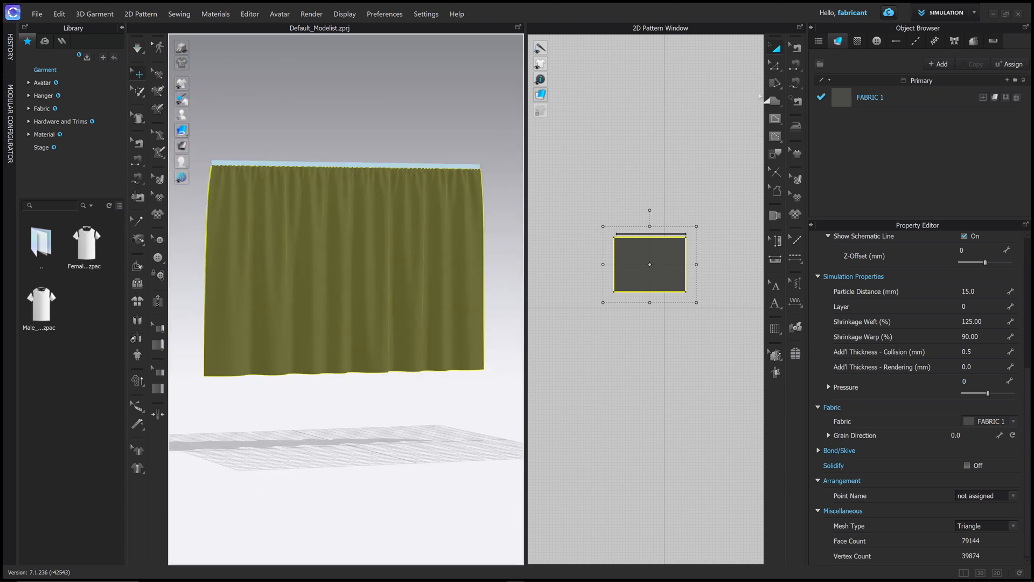
# - Select the bottom edge of the curtain pattern for editing and turn on Elastic for it
pyautogui.click(777, 68)
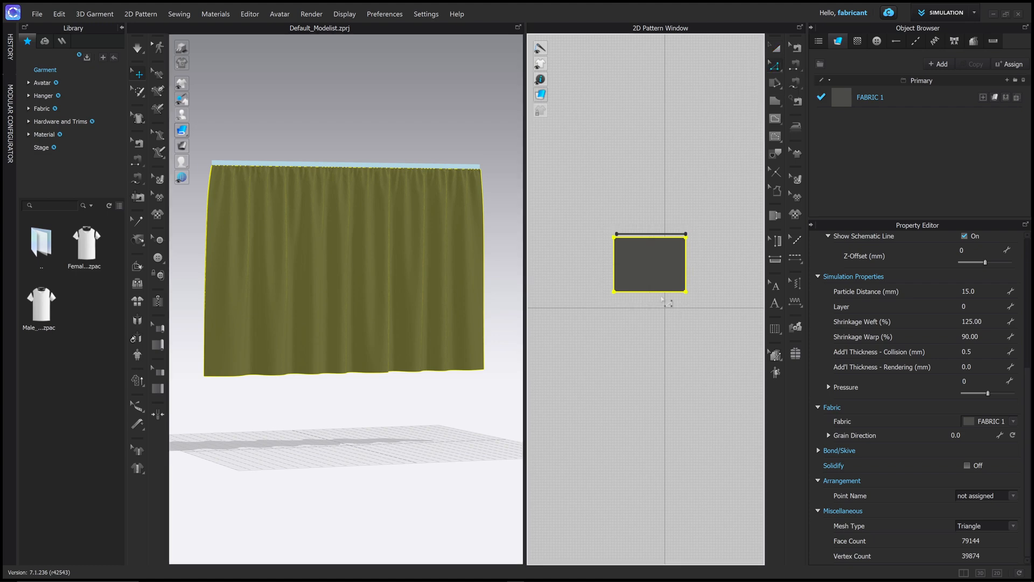
pyautogui.click(664, 292)
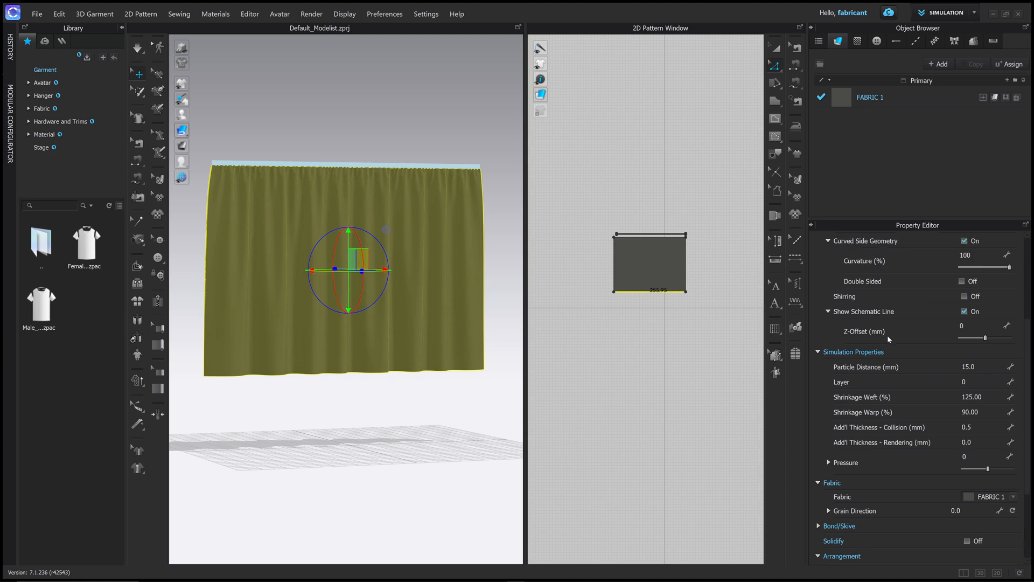
pyautogui.scroll(5, 887, 335)
pyautogui.scroll(-2, 914, 265)
pyautogui.scroll(2, 907, 283)
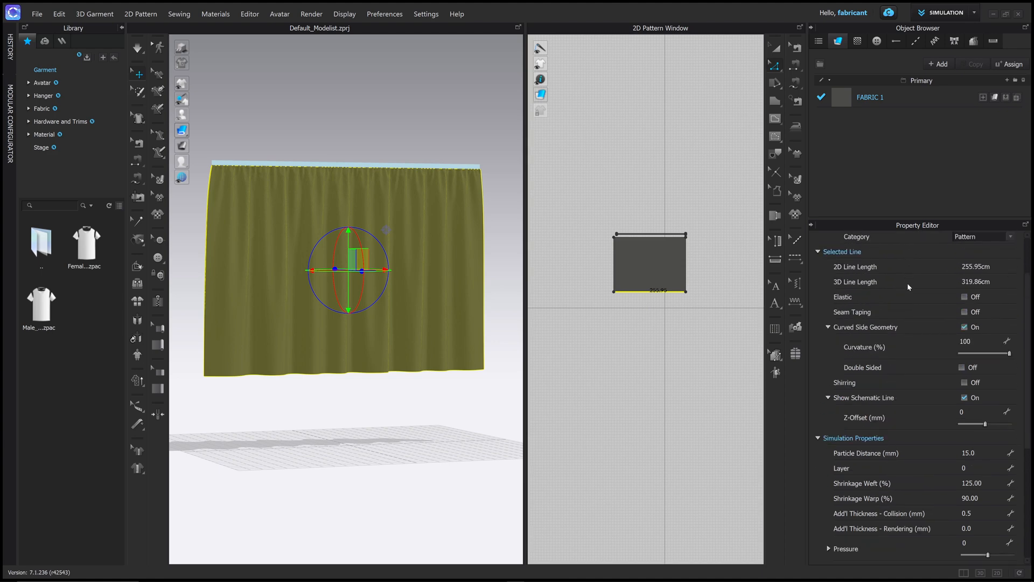
pyautogui.click(964, 297)
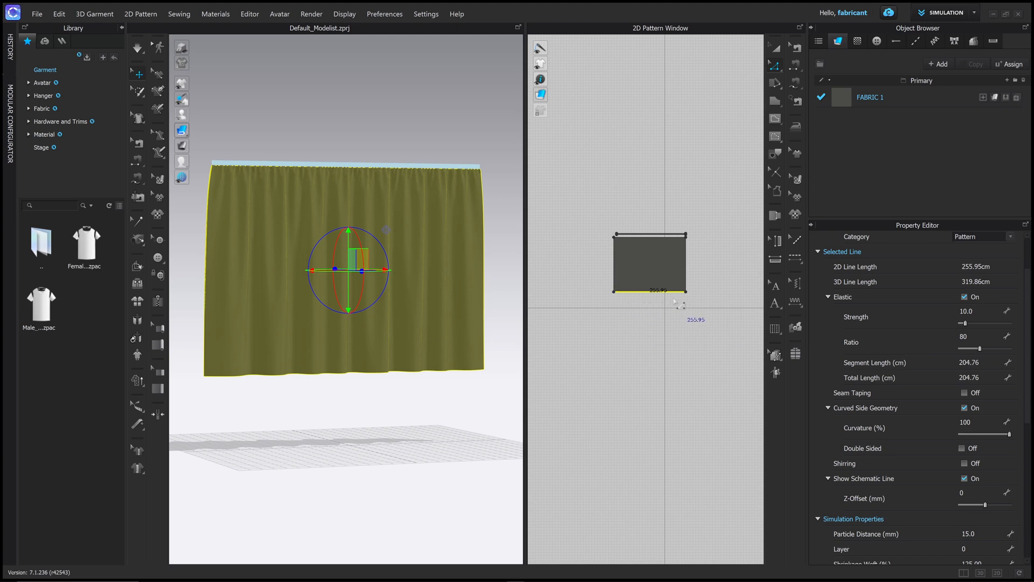
# - Deselect the pattern, simulate the curtain to gather its elastic bottom edge, and stop the simulation
pyautogui.scroll(3, 676, 303)
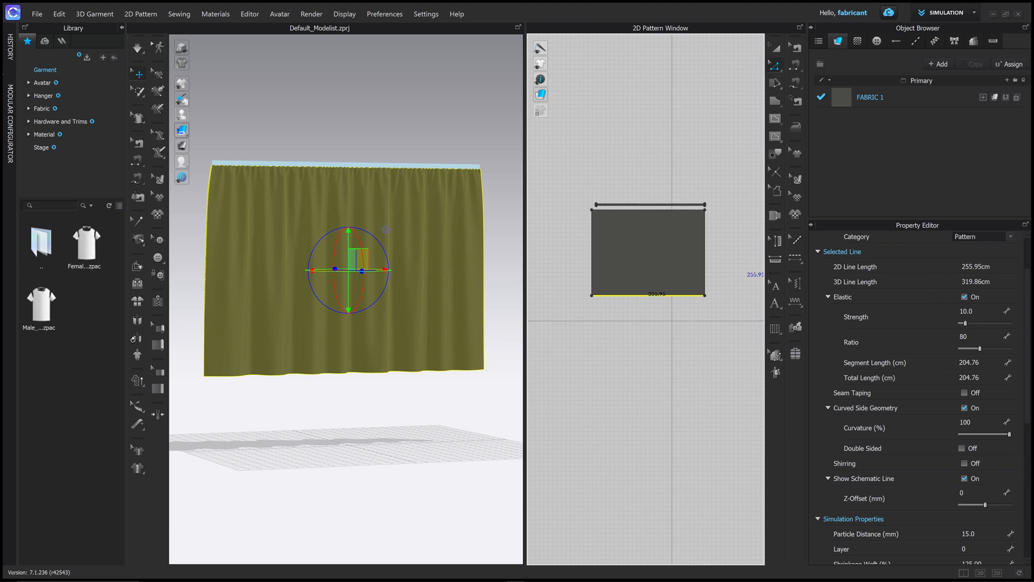
pyautogui.click(501, 289)
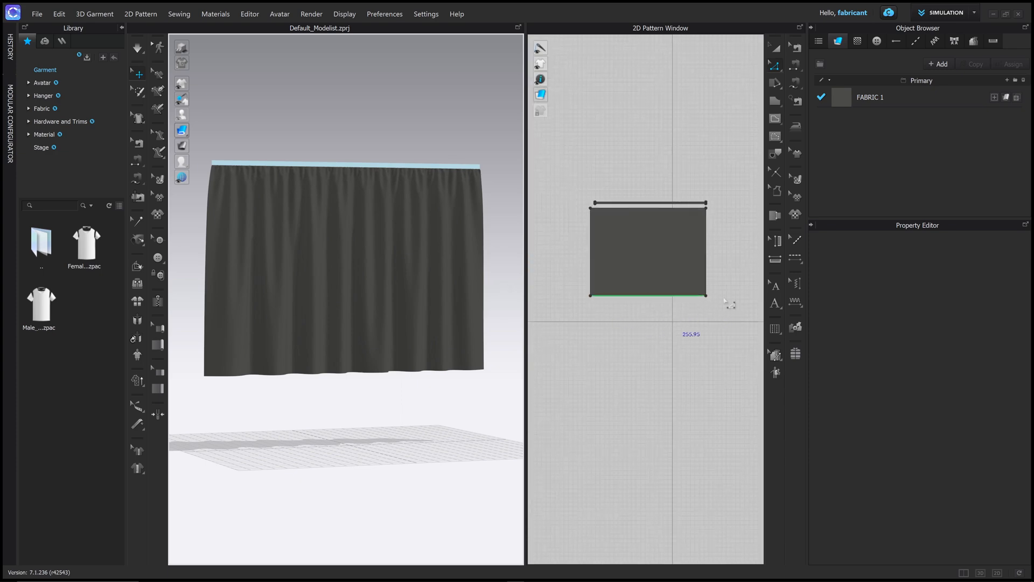
pyautogui.click(646, 296)
pyautogui.click(643, 318)
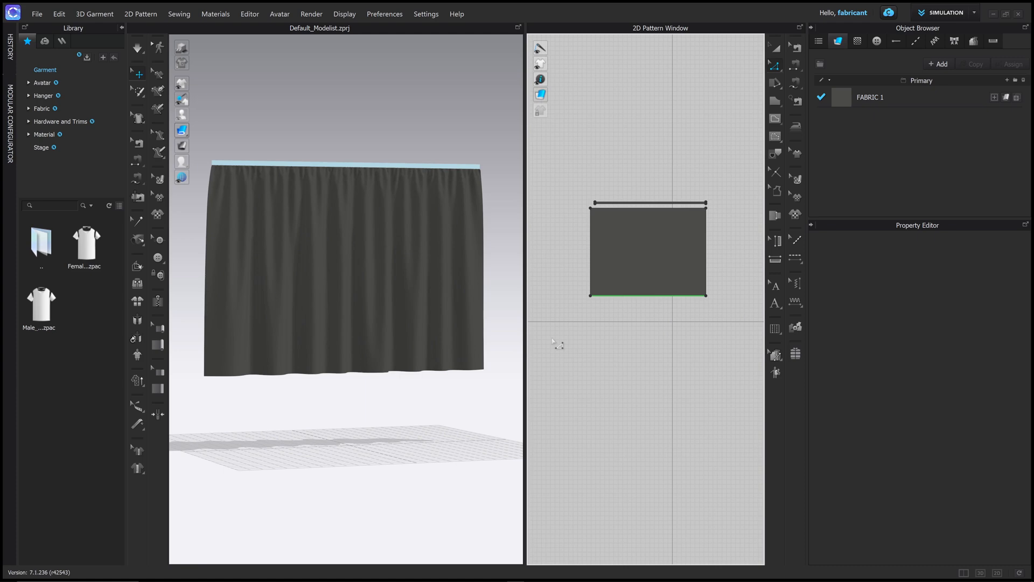
pyautogui.press('space')
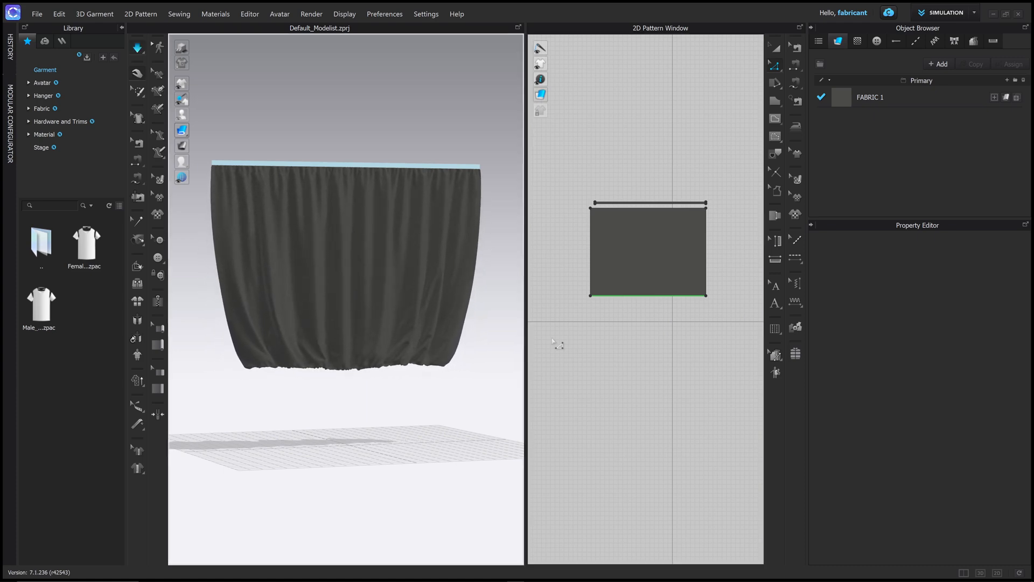
pyautogui.moveTo(441, 396); pyautogui.dragTo(413, 376, button='right')
pyautogui.press('space')
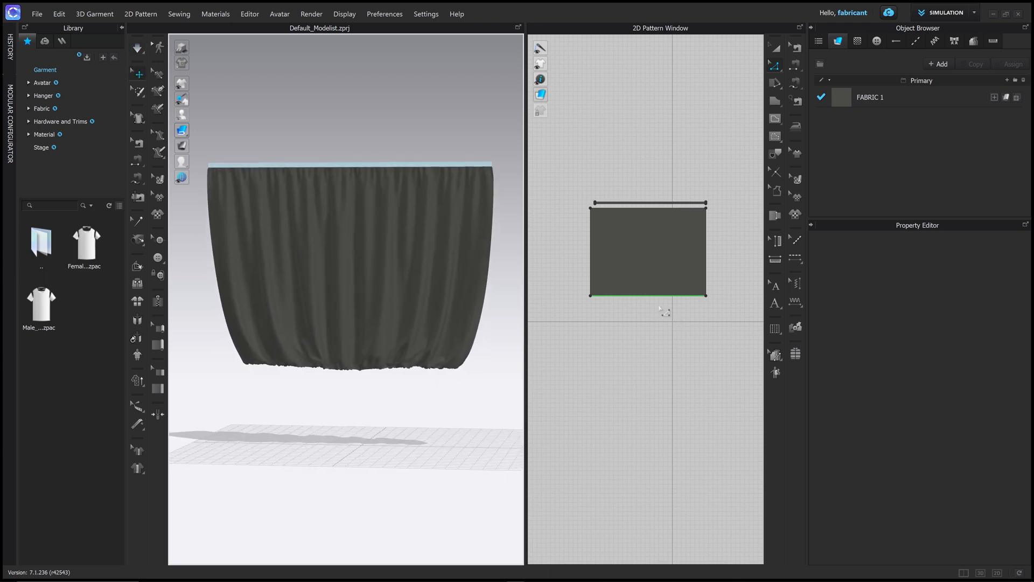
pyautogui.scroll(-2, 660, 311)
pyautogui.scroll(7, 663, 301)
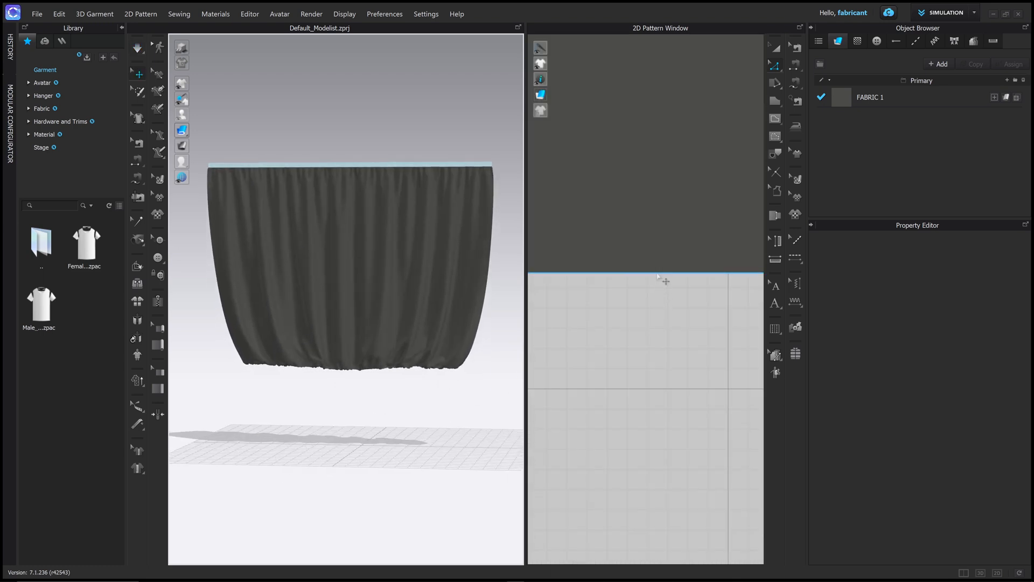
# - Offset the curtain's bottom edge inward as three internal lines spaced 4 cm apart
pyautogui.click(658, 274)
pyautogui.rightClick(658, 274)
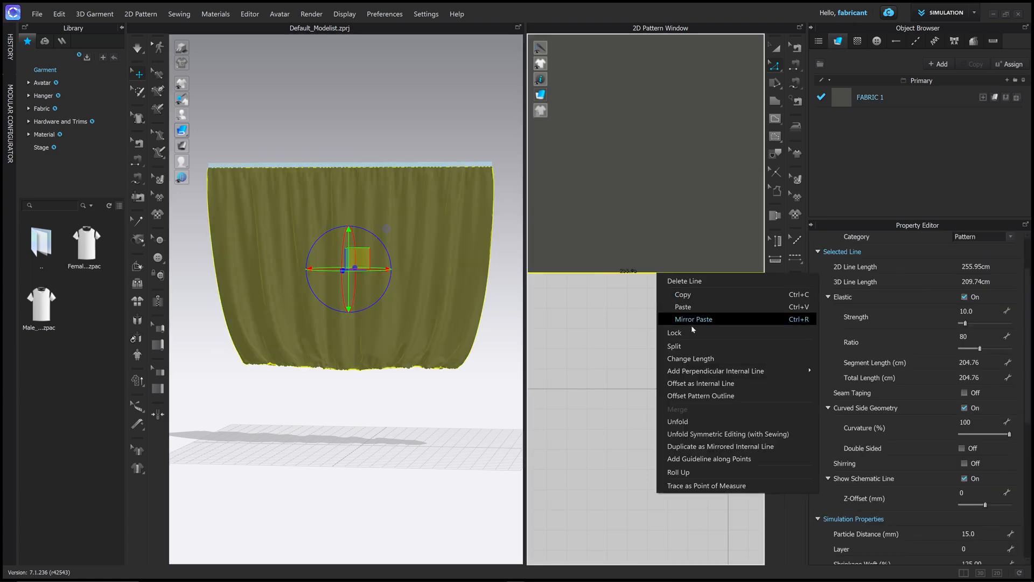
pyautogui.click(701, 383)
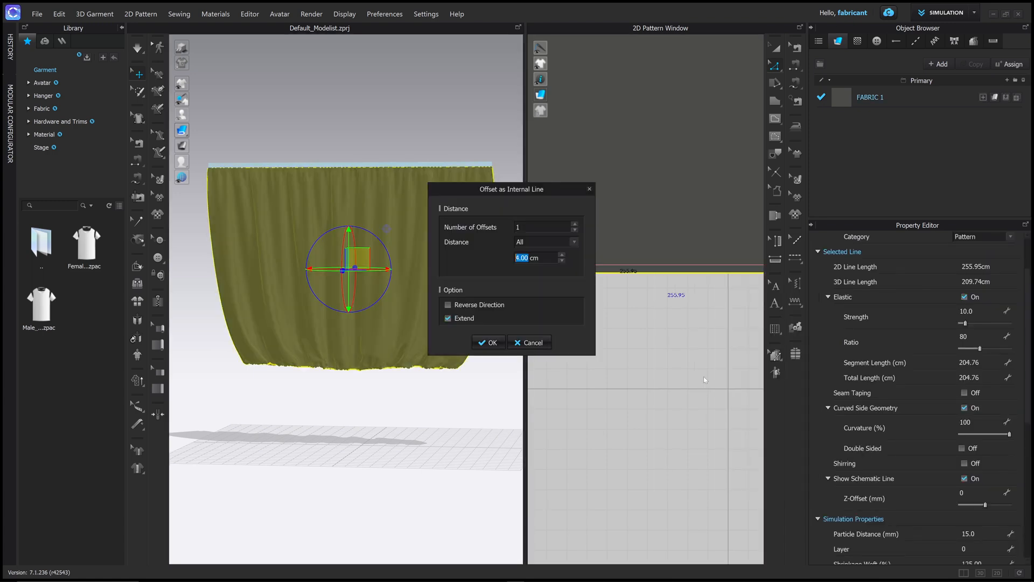
pyautogui.click(575, 226)
pyautogui.click(576, 225)
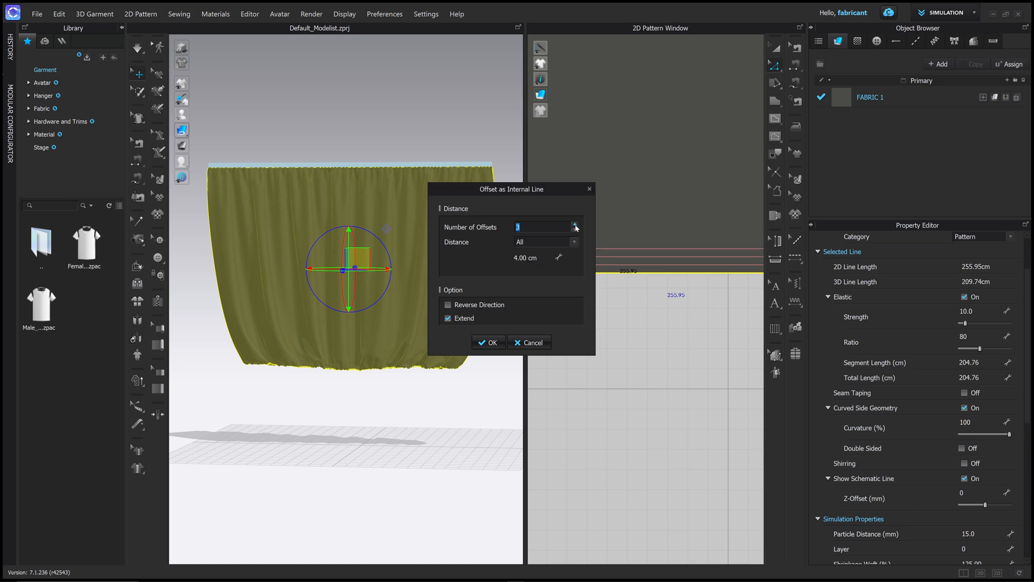
pyautogui.click(487, 342)
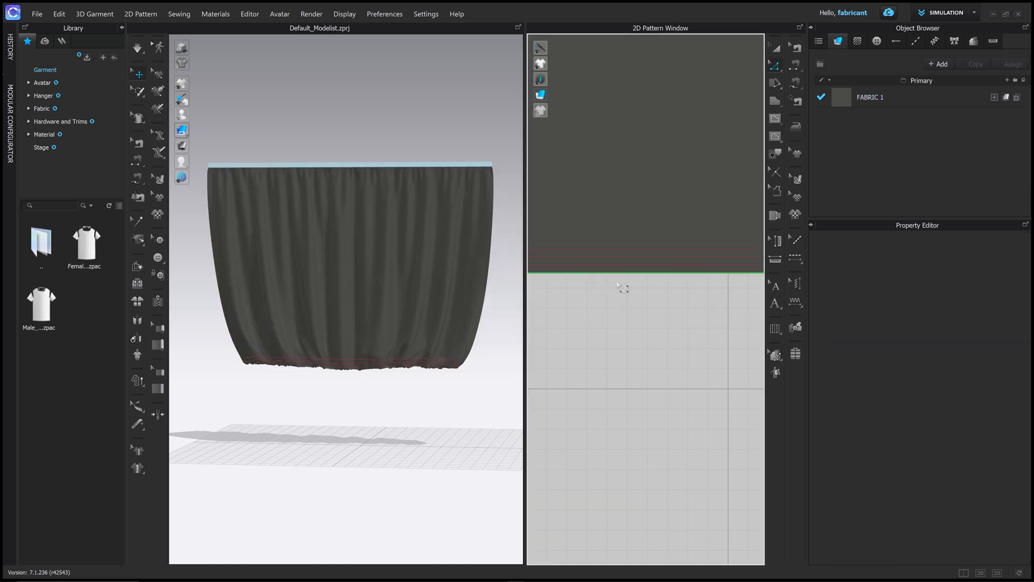
# - Select all three internal lines above the curtain's bottom edge and turn on Elastic for them
pyautogui.keyDown('shift'); pyautogui.click(625, 257); pyautogui.keyUp('shift')
pyautogui.keyDown('shift'); pyautogui.click(627, 249); pyautogui.keyUp('shift')
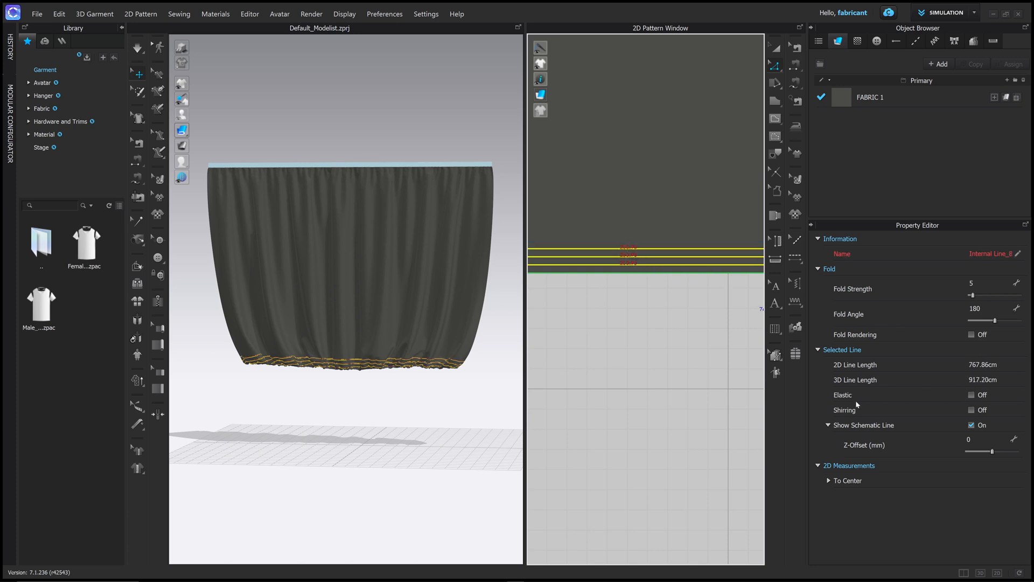
pyautogui.click(971, 395)
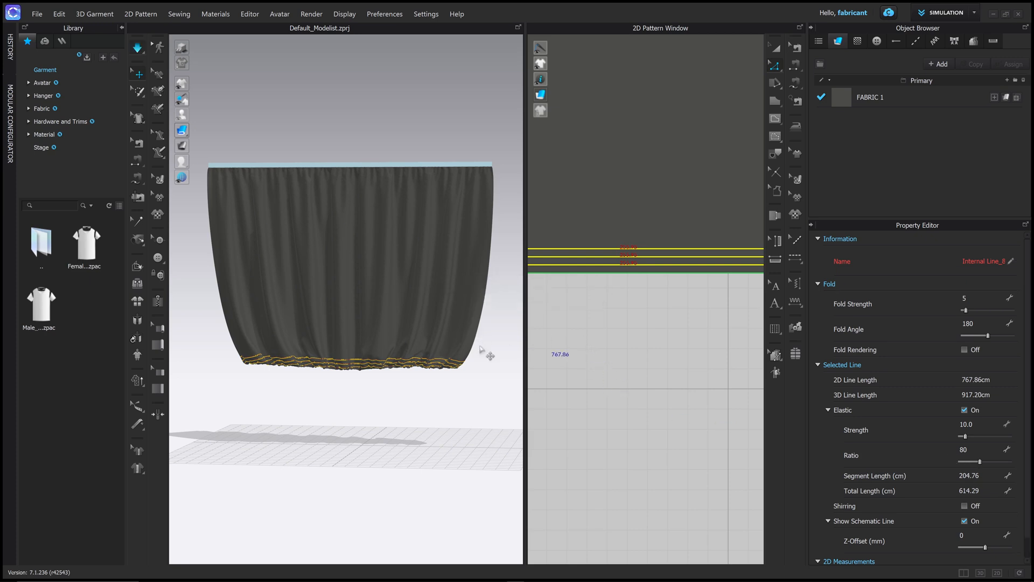
# - Simulate the curtain so the elastic lines gather its hem, and deselect the internal lines
pyautogui.press('space')
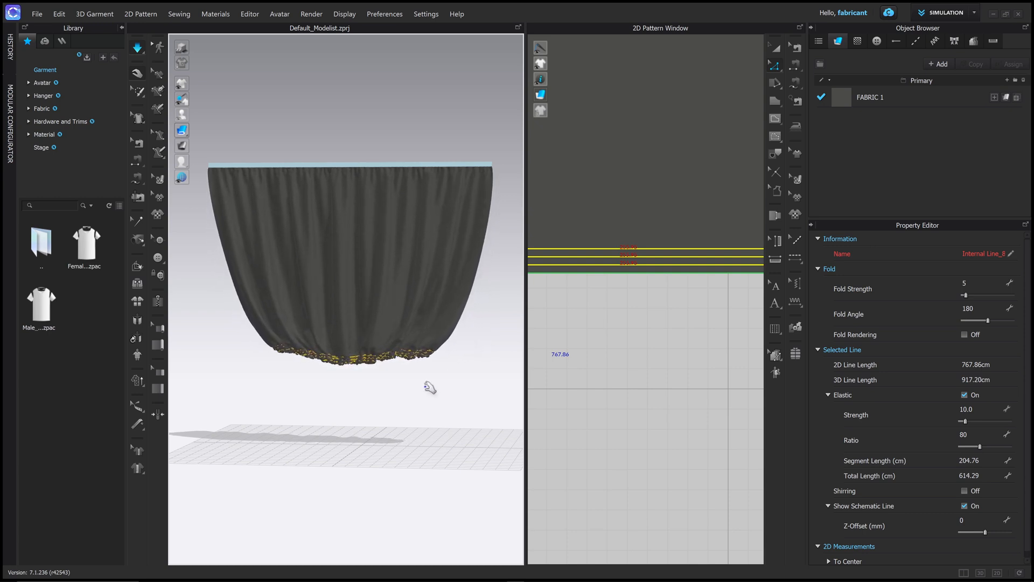
pyautogui.moveTo(423, 386); pyautogui.dragTo(386, 379, button='right')
pyautogui.click(651, 304)
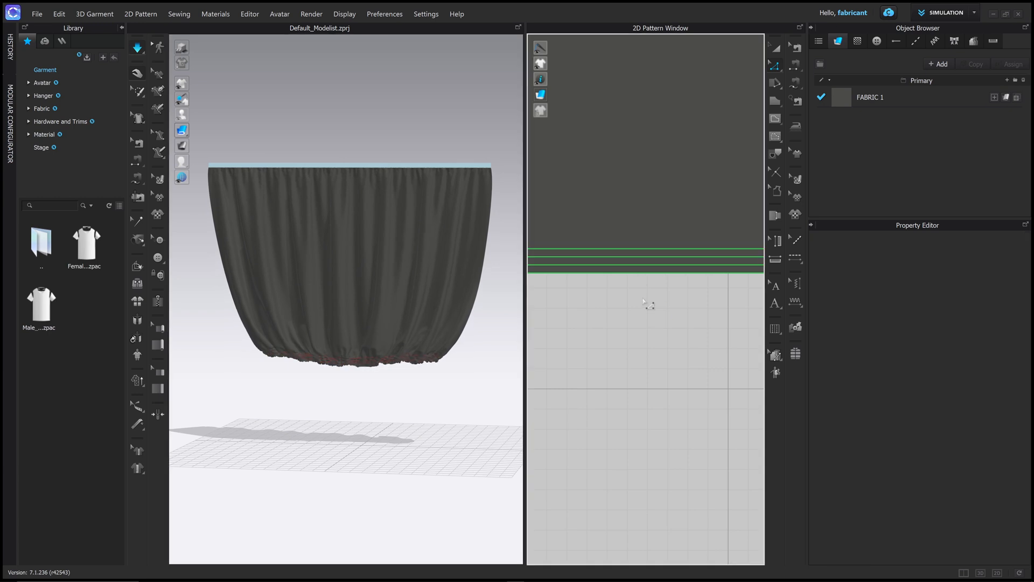
# - Switch the 3D garment display to mesh to inspect the gathered hem up close
pyautogui.scroll(8, 392, 406)
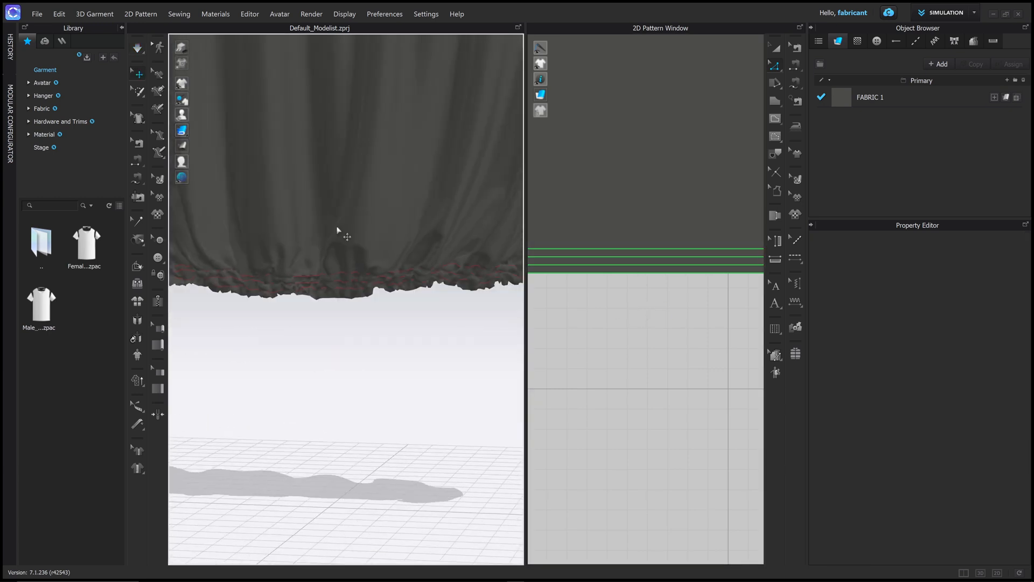
pyautogui.moveTo(186, 131)
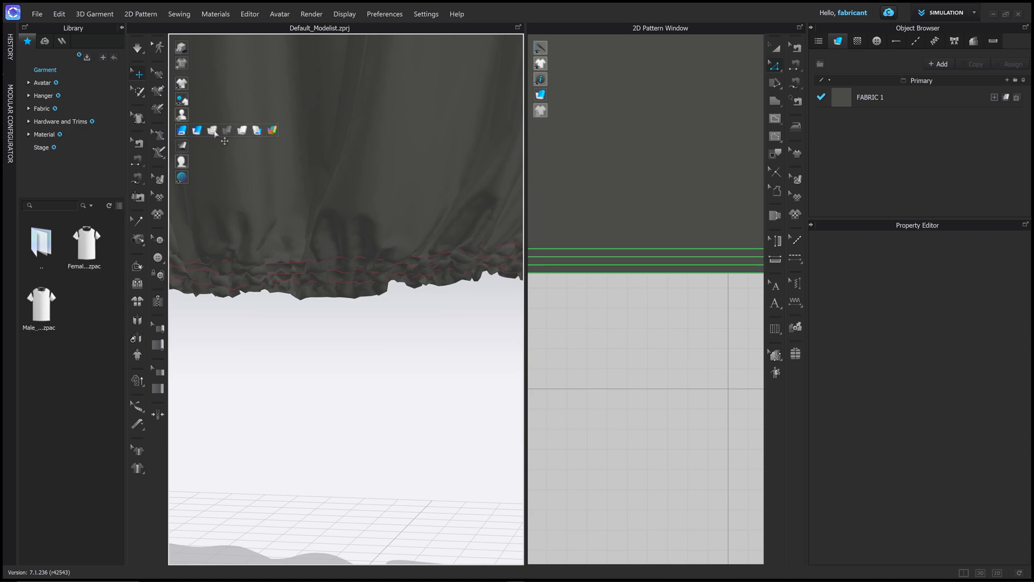
pyautogui.click(213, 131)
pyautogui.moveTo(318, 259); pyautogui.dragTo(399, 284, button='right')
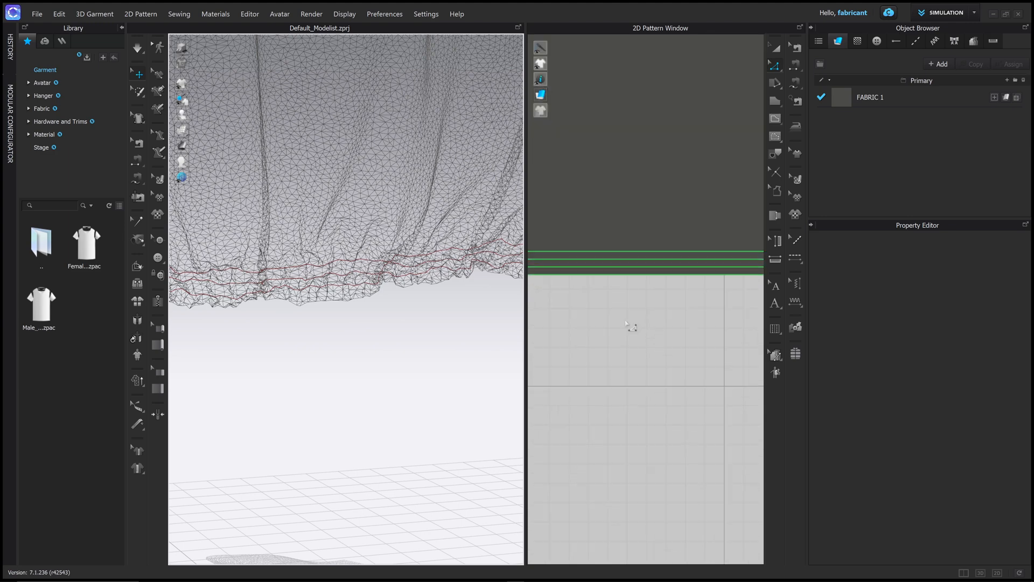
# - Select the curtain's bottom edge in the 2D pattern and turn on Shirring for it
pyautogui.scroll(-5, 629, 325)
pyautogui.scroll(3, 662, 313)
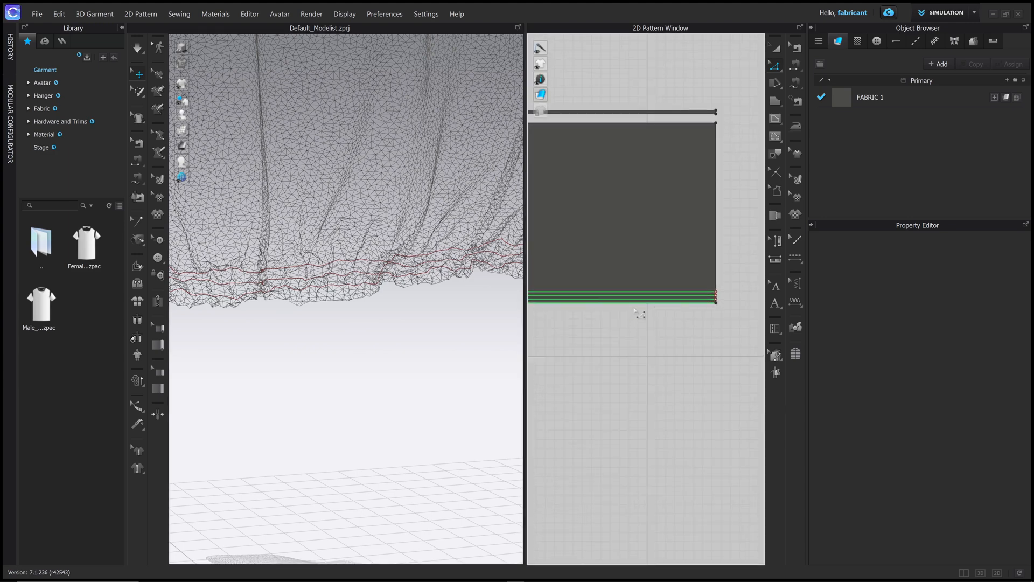
pyautogui.click(637, 304)
pyautogui.scroll(-5, 856, 400)
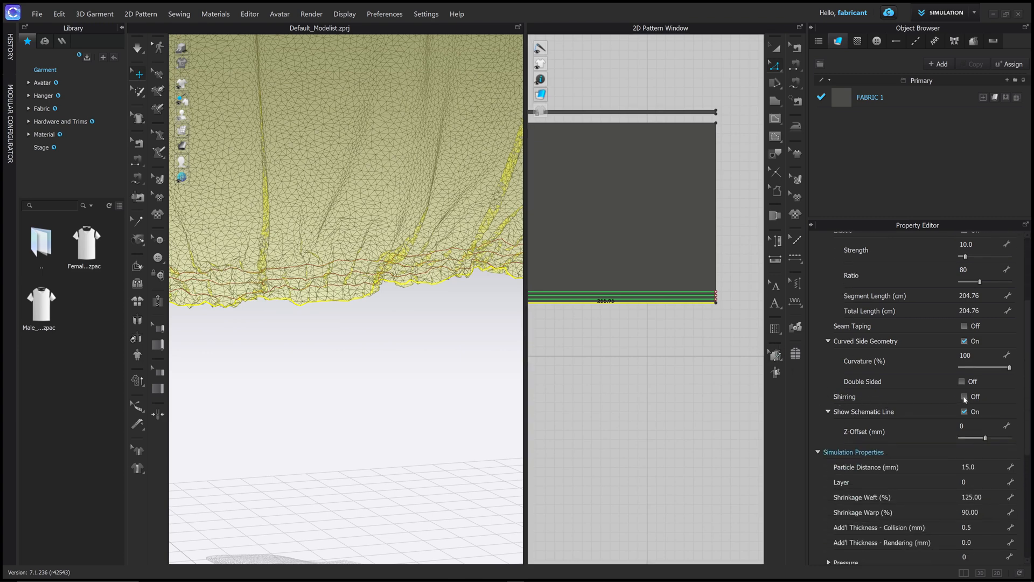
pyautogui.click(981, 396)
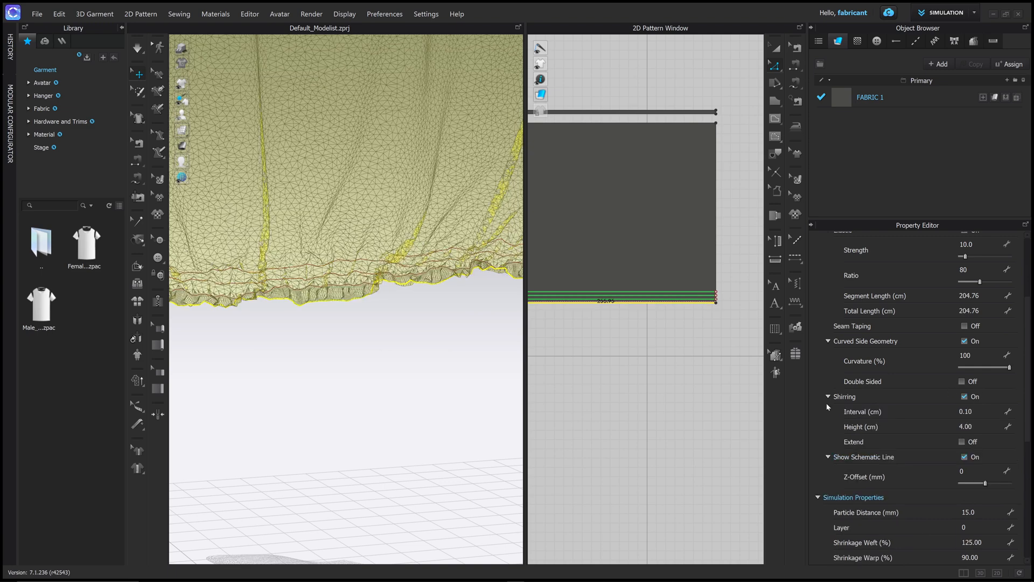
pyautogui.scroll(-2, 921, 403)
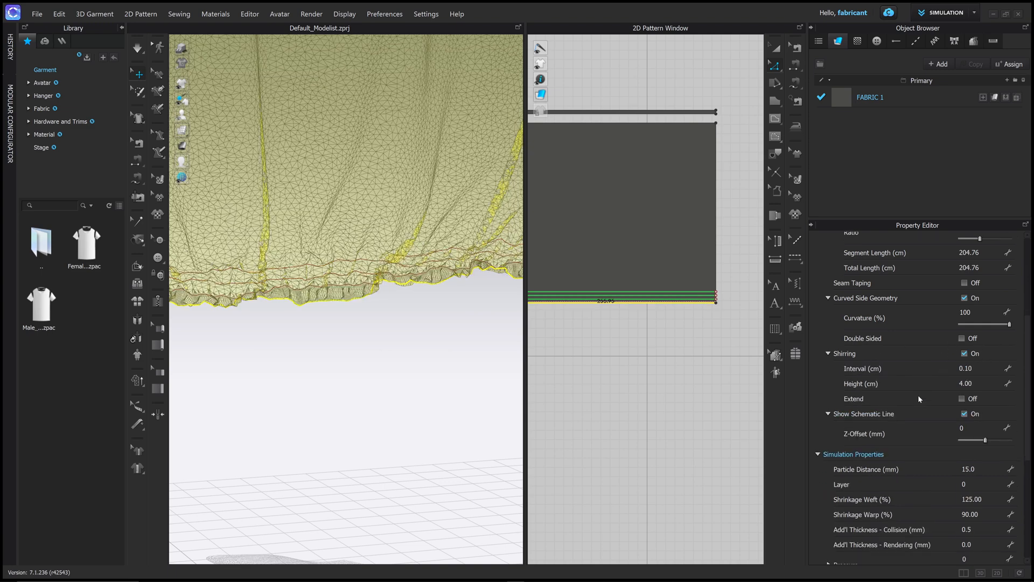
# - Inspect the shirred mesh along the hem and set the bottom edge's shirring height to 1 cm
pyautogui.scroll(5, 326, 305)
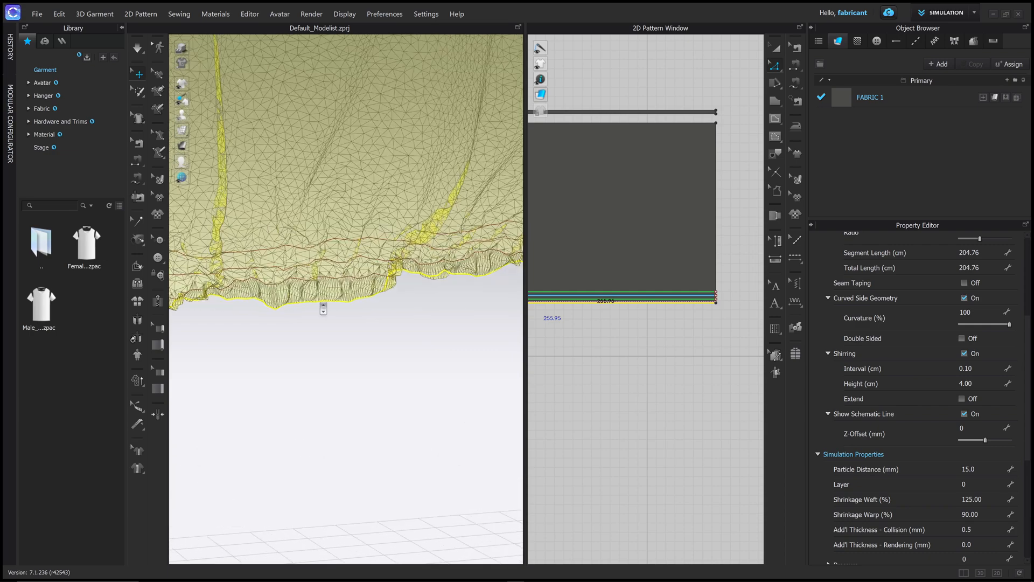
pyautogui.scroll(2, 349, 305)
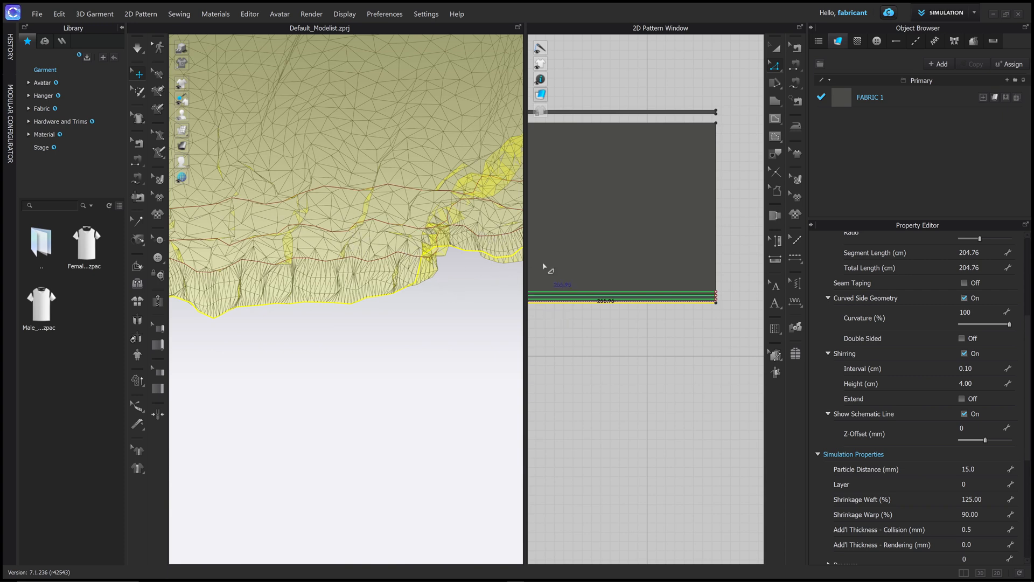
pyautogui.scroll(-3, 692, 309)
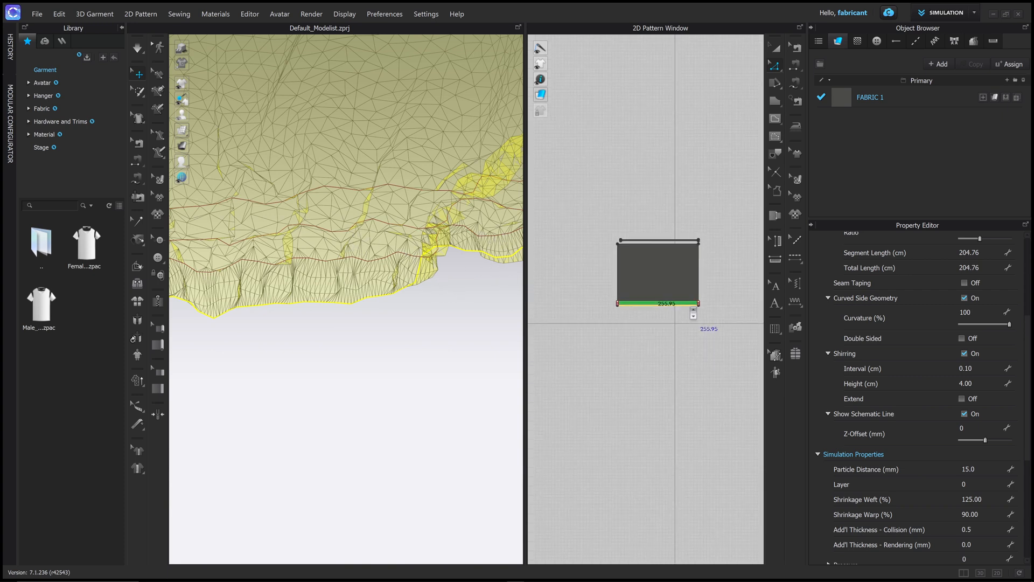
pyautogui.scroll(5, 692, 309)
pyautogui.moveTo(691, 307); pyautogui.dragTo(667, 331, button='middle')
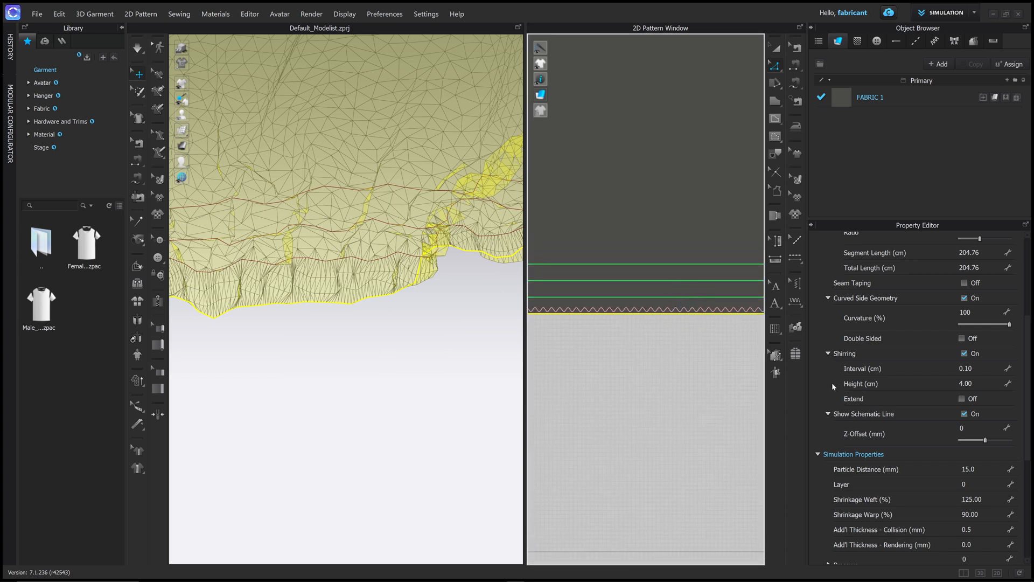
pyautogui.click(967, 383)
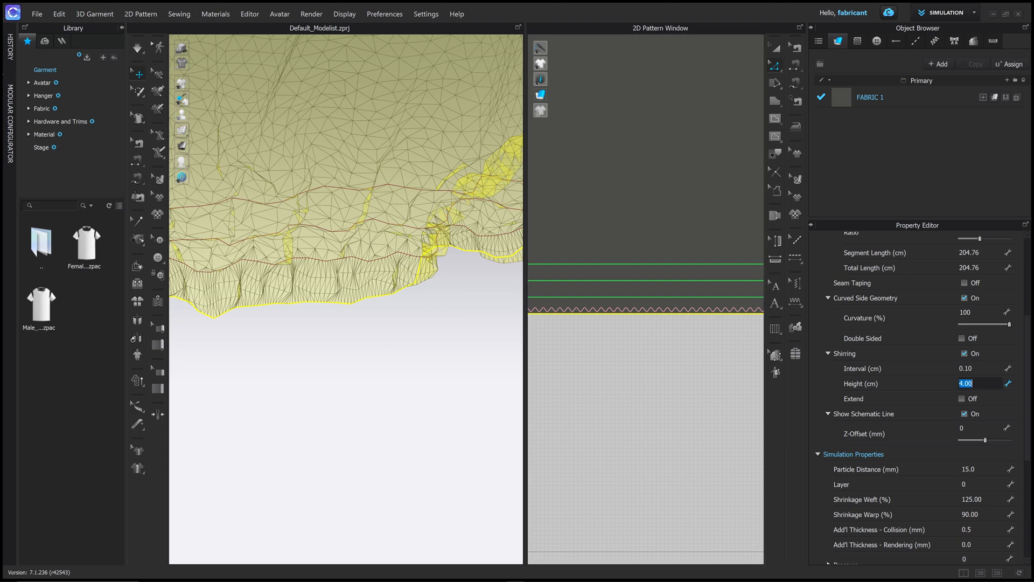
pyautogui.write('1')
pyautogui.press('Return')
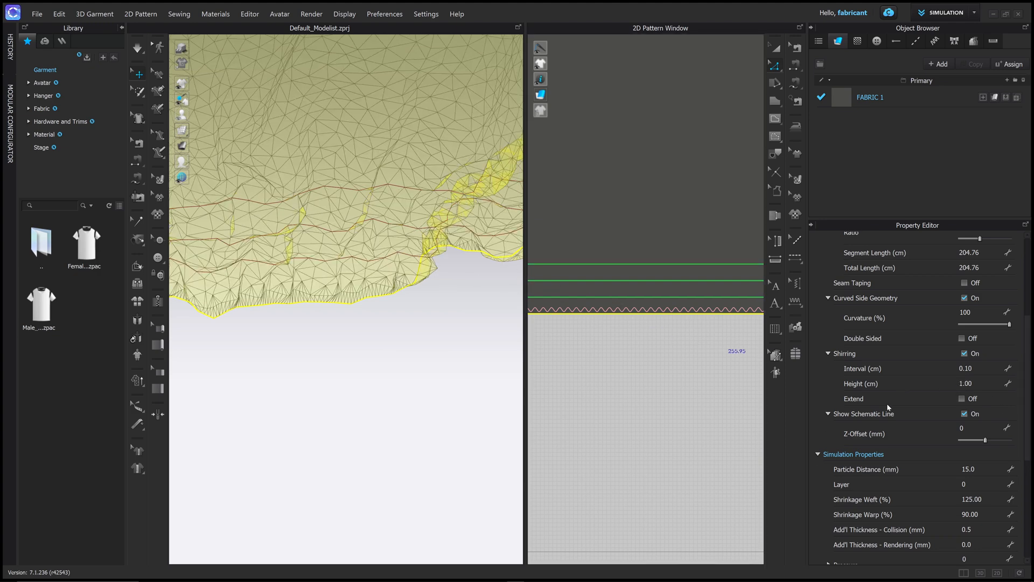
# - Set the bottom edge's shirring height to 9 cm and delete the uppermost internal line above the hem
pyautogui.click(990, 381)
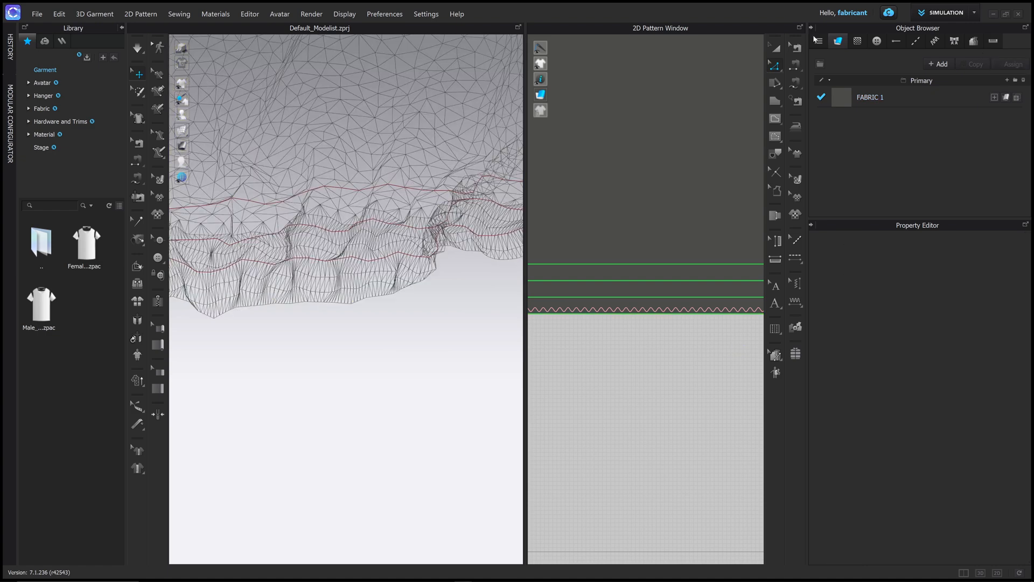
pyautogui.click(686, 320)
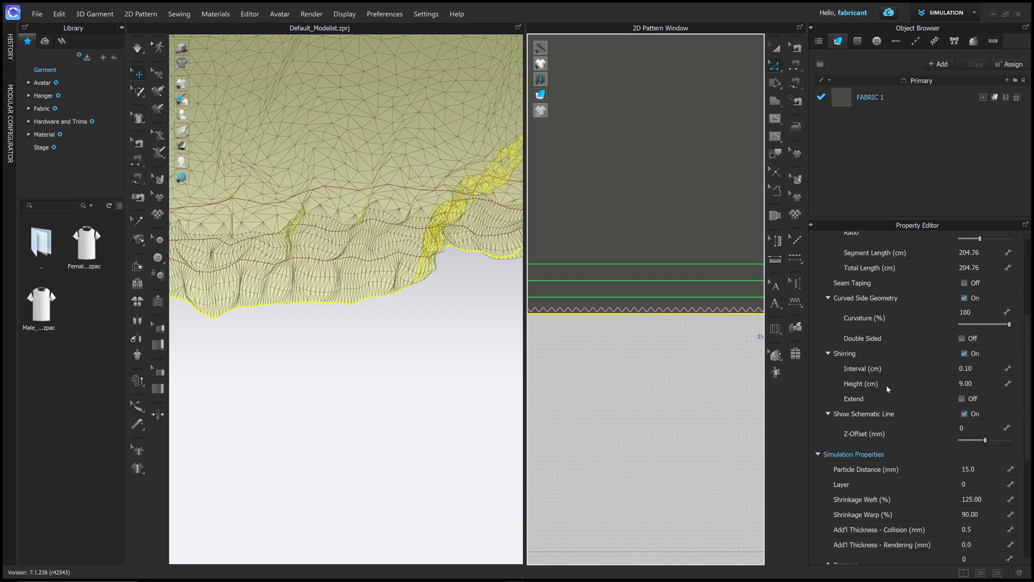
pyautogui.click(592, 265)
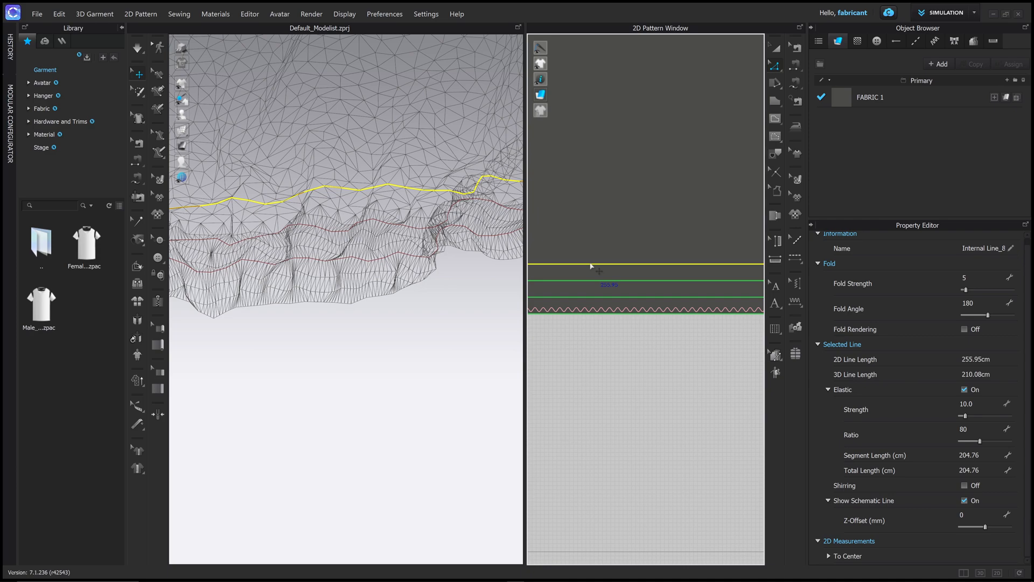
pyautogui.press('Delete')
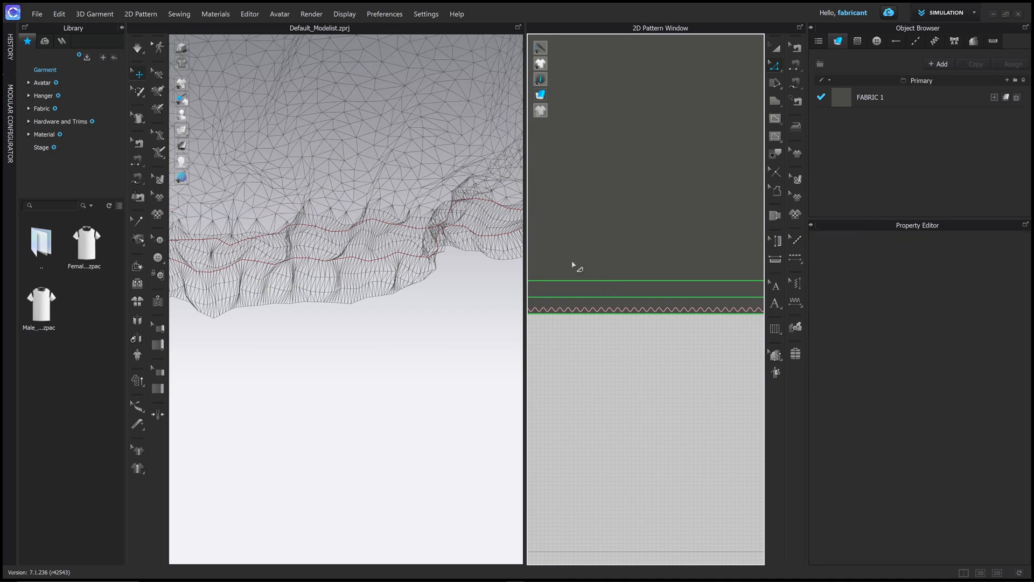
# - Inspect the shirred mesh around the two remaining internal lines, then simulate the curtain and pull on its hem
pyautogui.moveTo(396, 262); pyautogui.dragTo(393, 234, button='right')
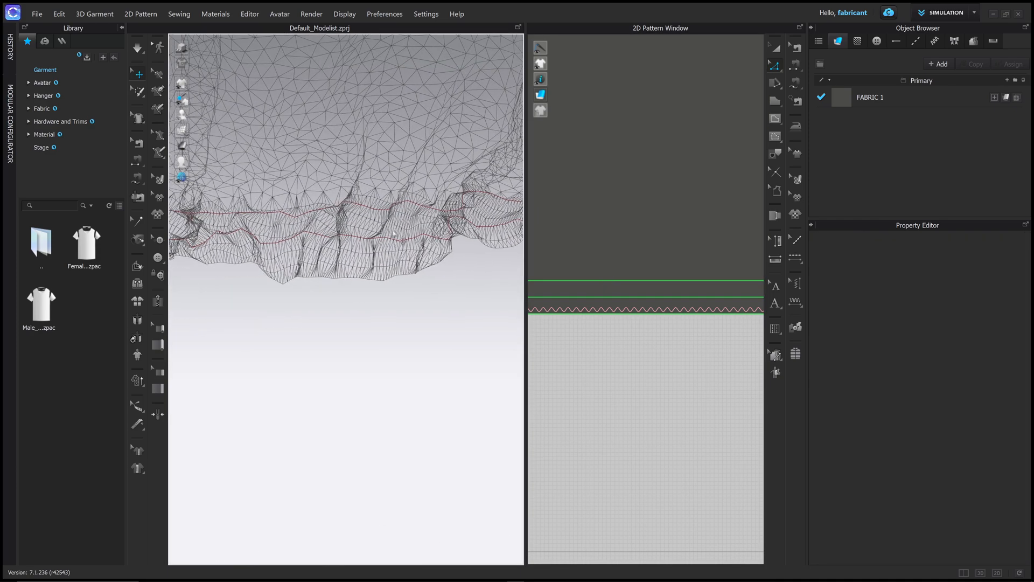
pyautogui.scroll(-3, 385, 234)
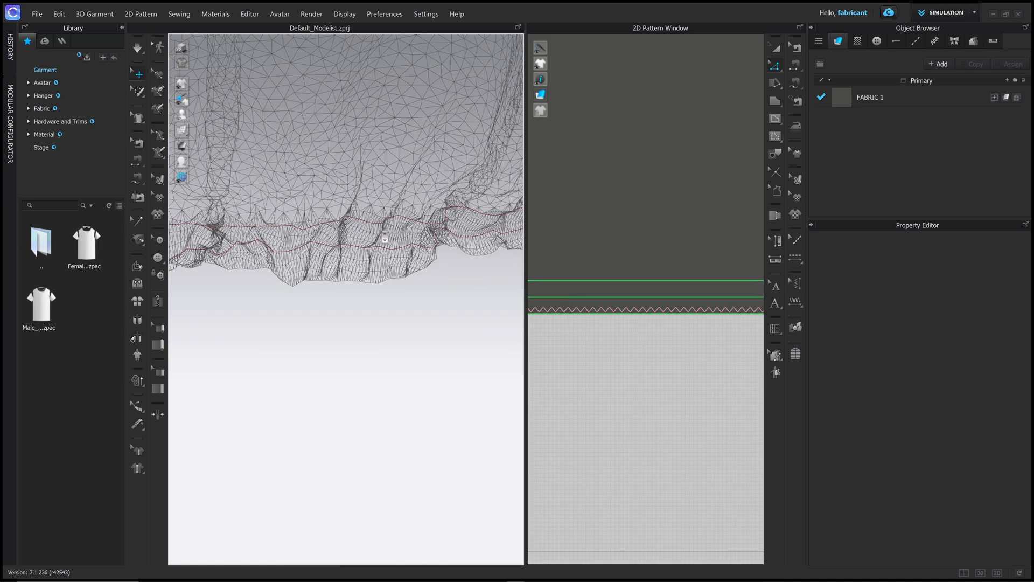
pyautogui.scroll(4, 386, 235)
pyautogui.scroll(2, 473, 240)
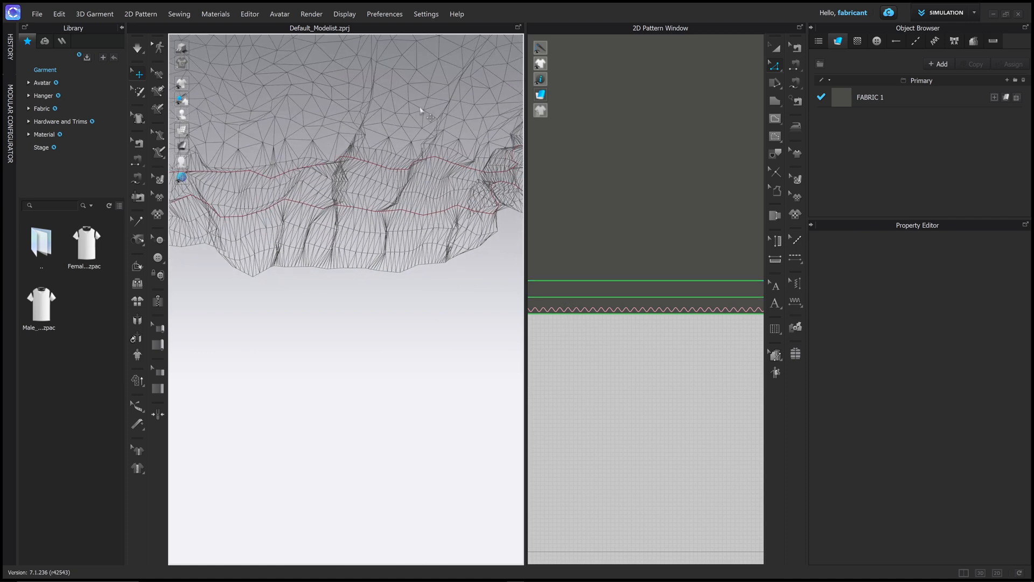
pyautogui.scroll(1, 408, 194)
pyautogui.scroll(-5, 404, 196)
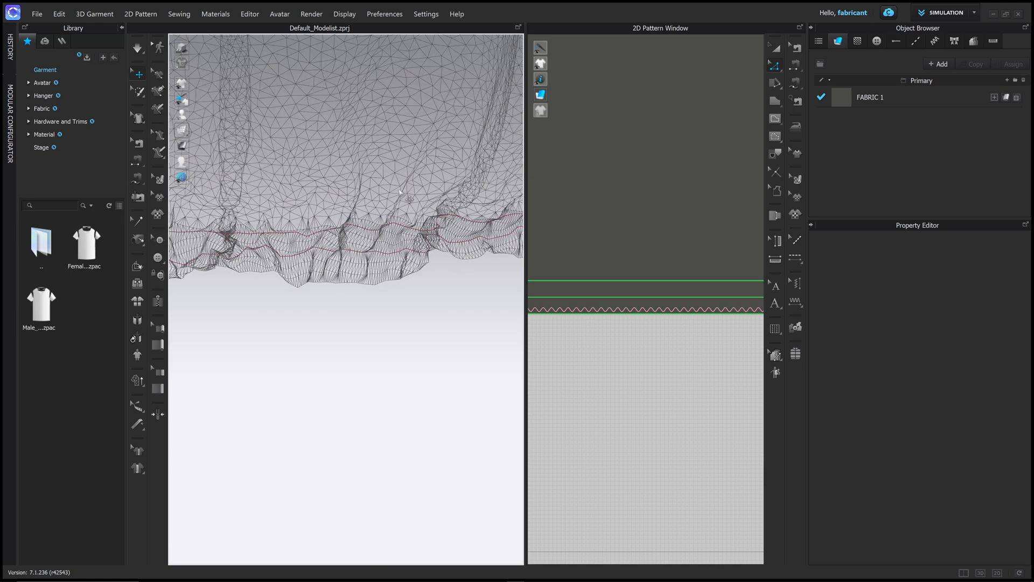
pyautogui.press('space')
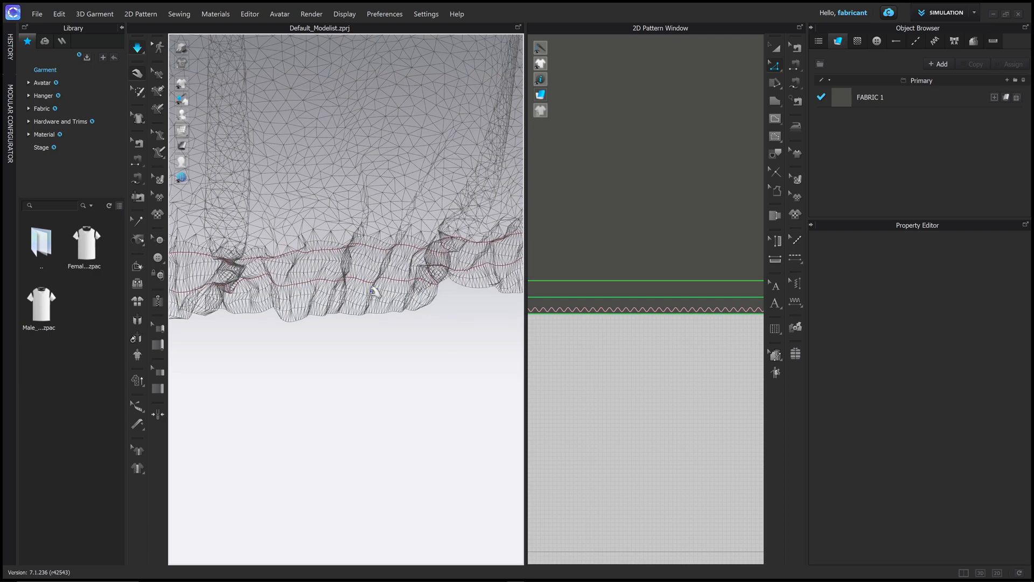
pyautogui.click(375, 298)
pyautogui.moveTo(378, 302); pyautogui.dragTo(175, 122)
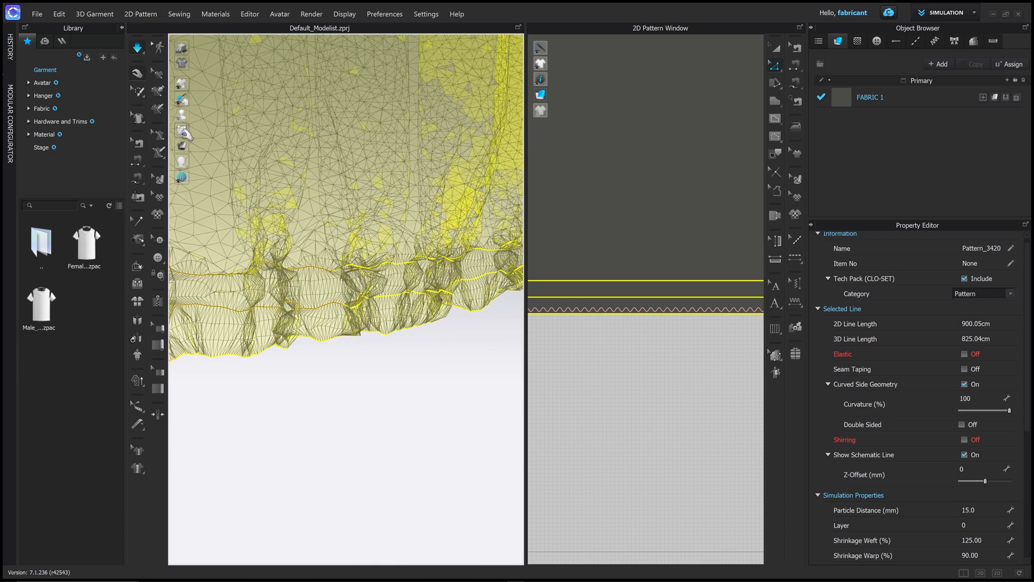
# - Switch the 3D garment display to Thick Textured Surface, stop the simulation and view the gathered hem
pyautogui.moveTo(185, 130)
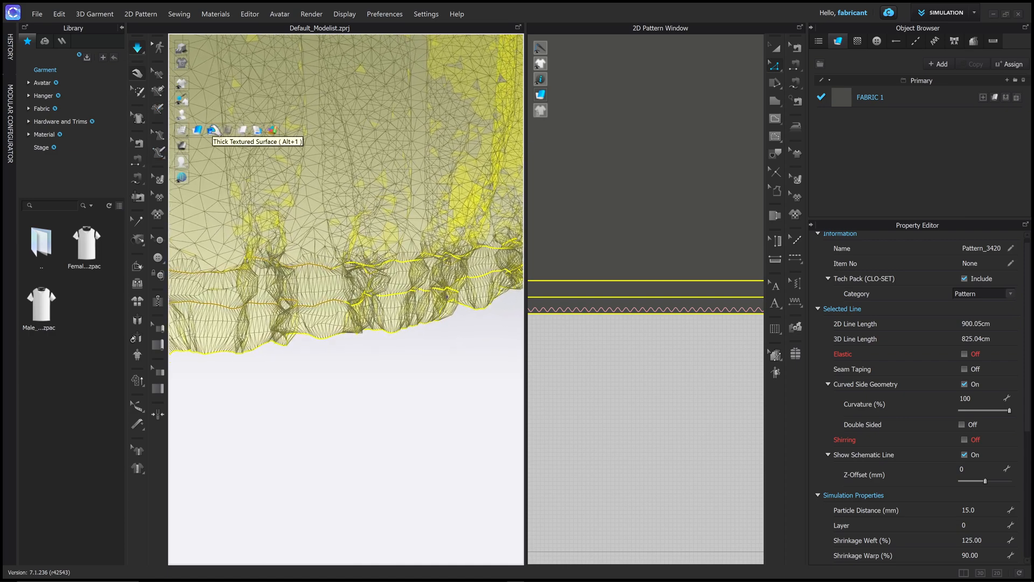
pyautogui.click(213, 131)
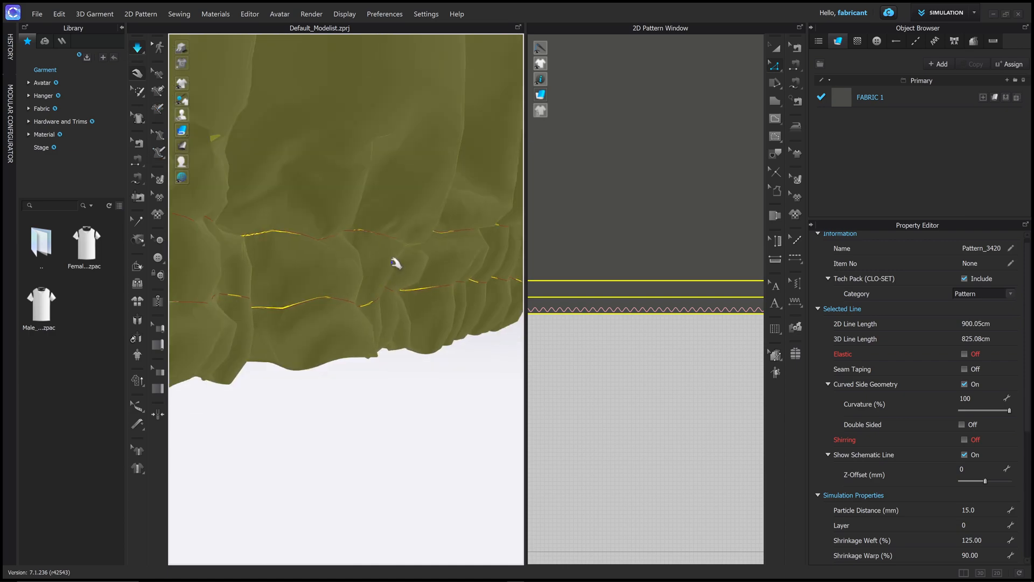
pyautogui.scroll(-5, 390, 268)
pyautogui.moveTo(391, 268); pyautogui.dragTo(338, 268, button='right')
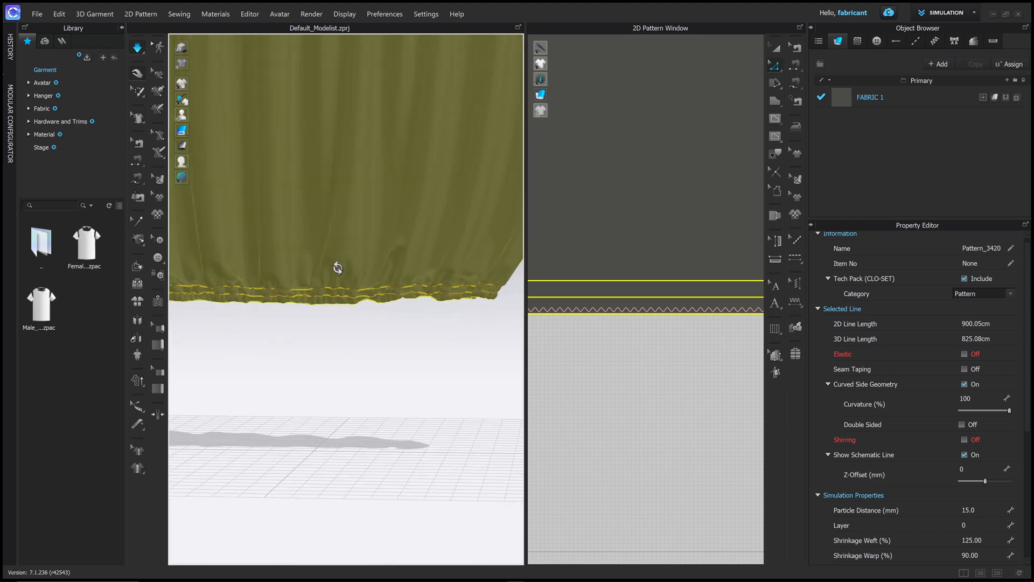
pyautogui.press('space')
pyautogui.click(369, 325)
pyautogui.moveTo(340, 317); pyautogui.dragTo(363, 261, button='right')
pyautogui.click(349, 225)
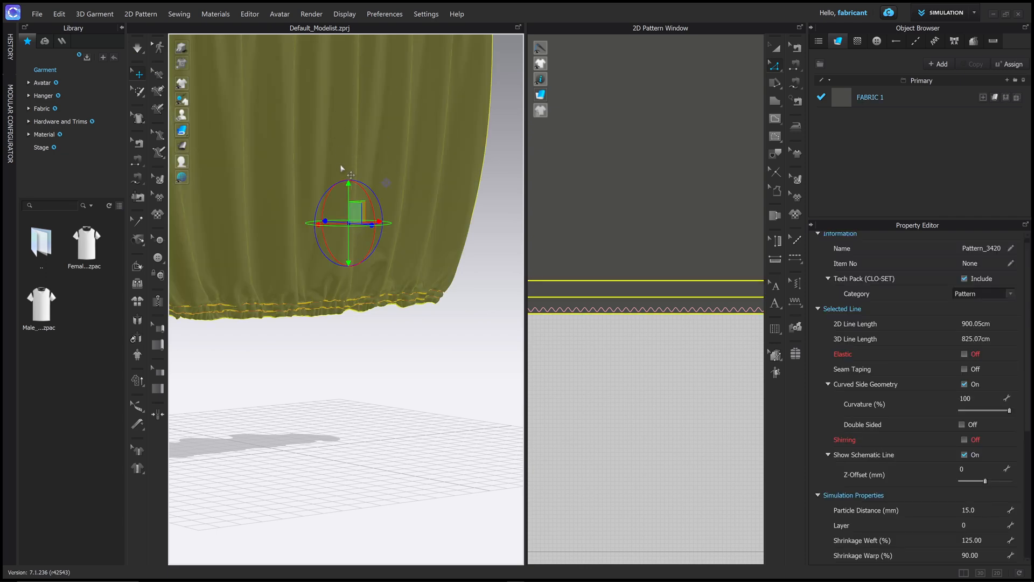
# - Set the curtain pattern's particle distance to 10 mm
pyautogui.scroll(-2, 1007, 445)
pyautogui.click(975, 457)
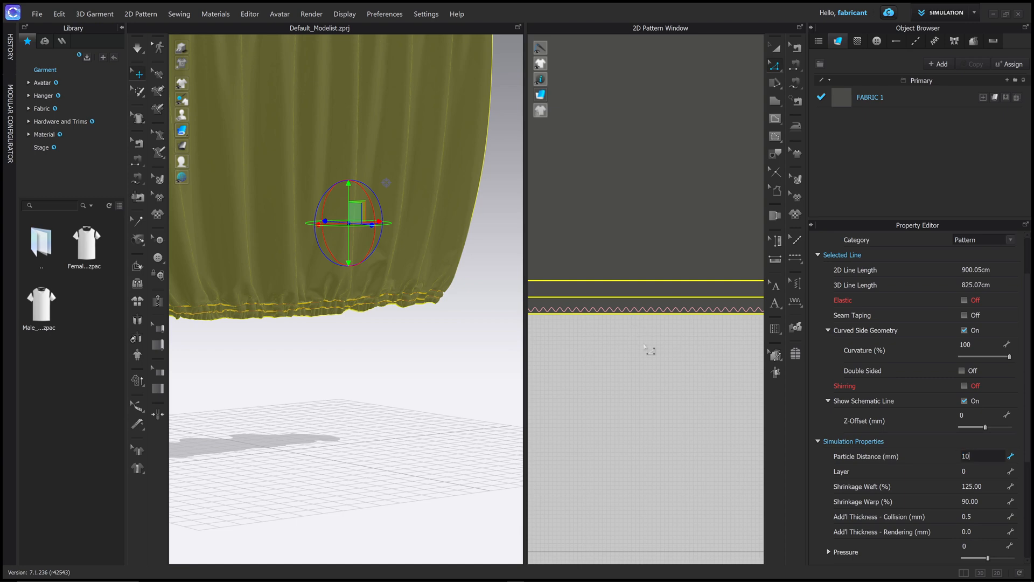
pyautogui.write('10')
pyautogui.press('Return')
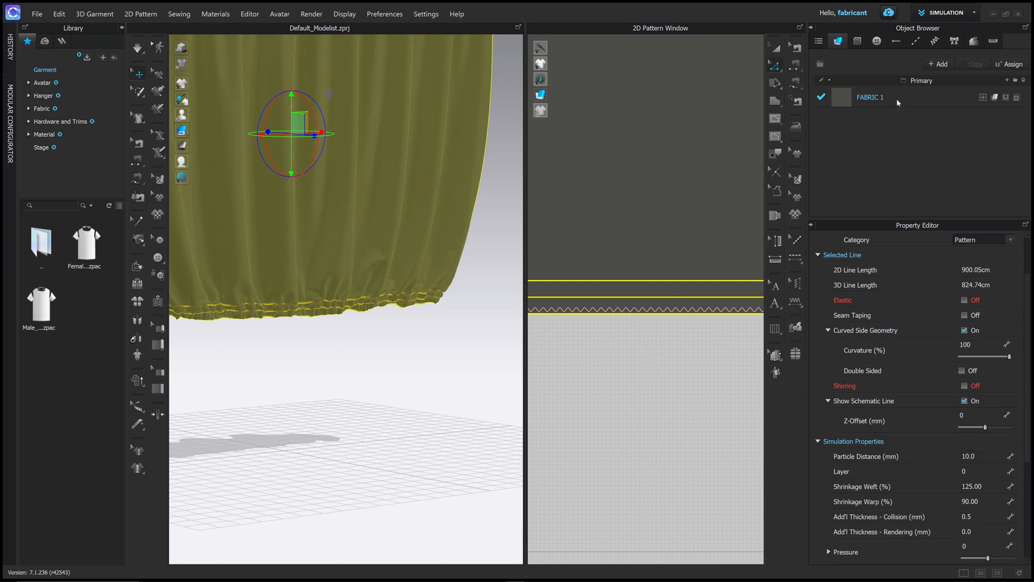
# - Change the physical property preset of FABRIC 1 to Cotton_40s_Poplin
pyautogui.click(897, 98)
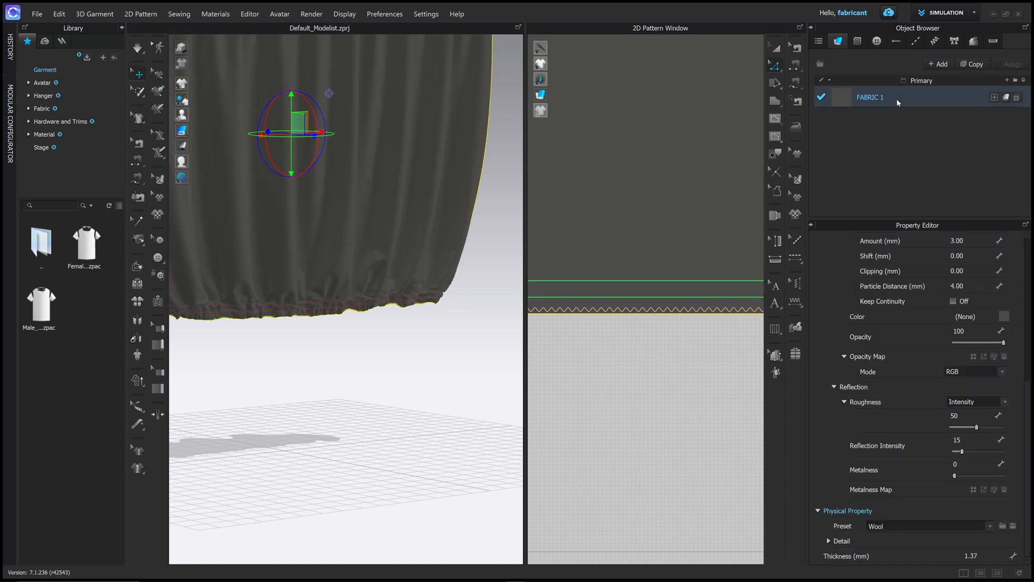
pyautogui.click(990, 527)
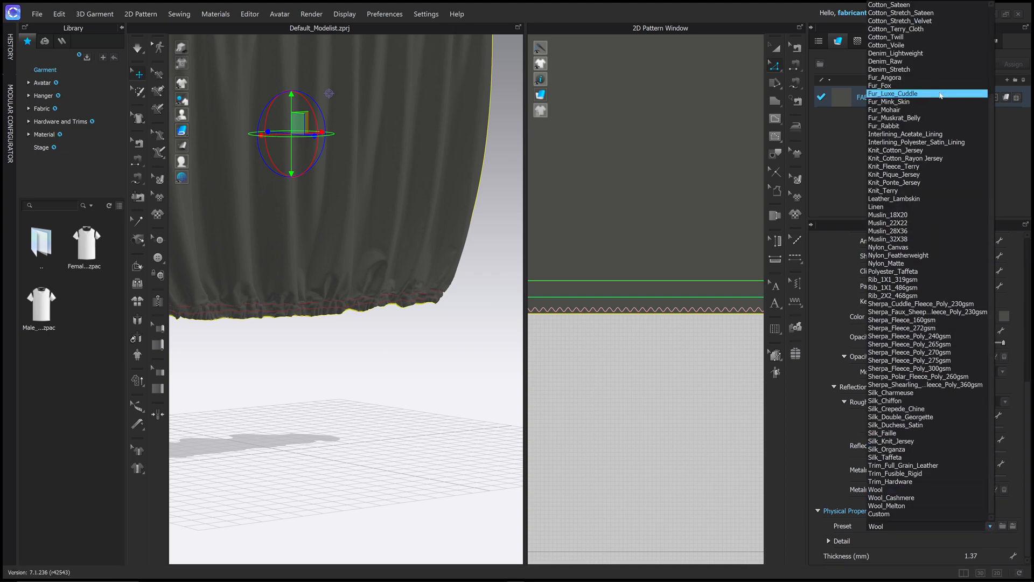
pyautogui.scroll(4, 940, 95)
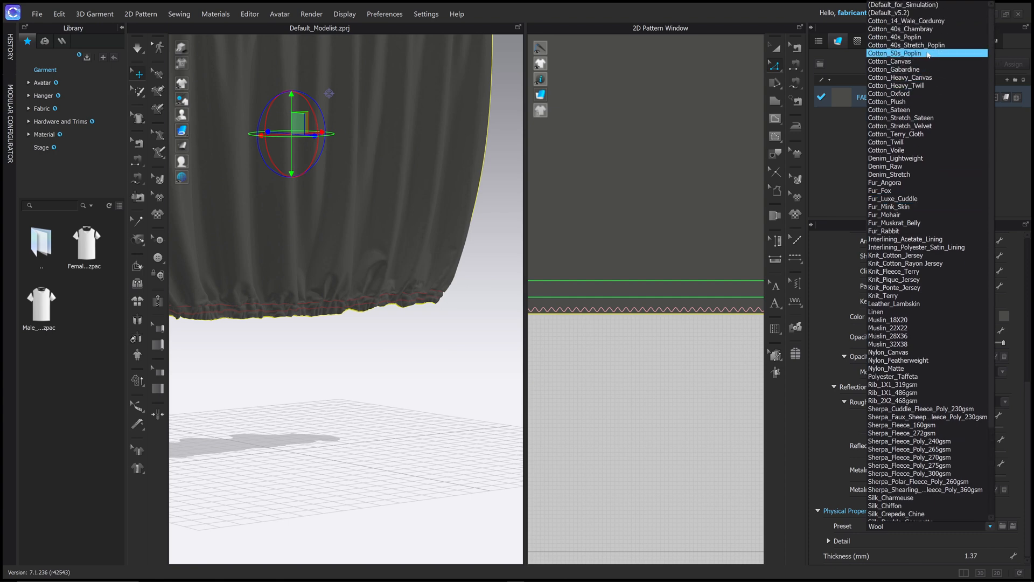
pyautogui.click(932, 37)
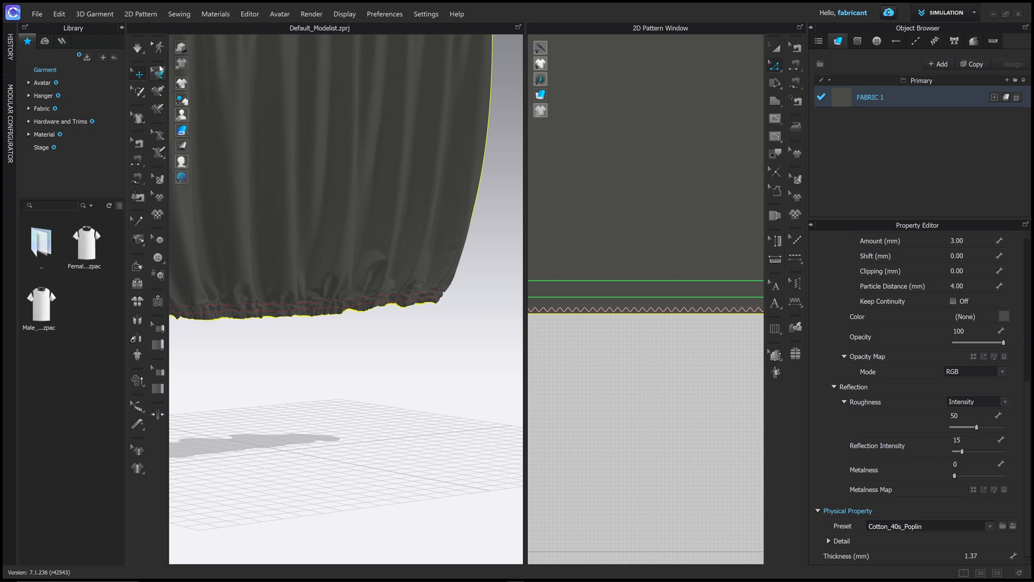
# - Simulate the curtain with the new fabric preset, pull on its hem and inspect the drape of the whole curtain from several angles
pyautogui.click(138, 49)
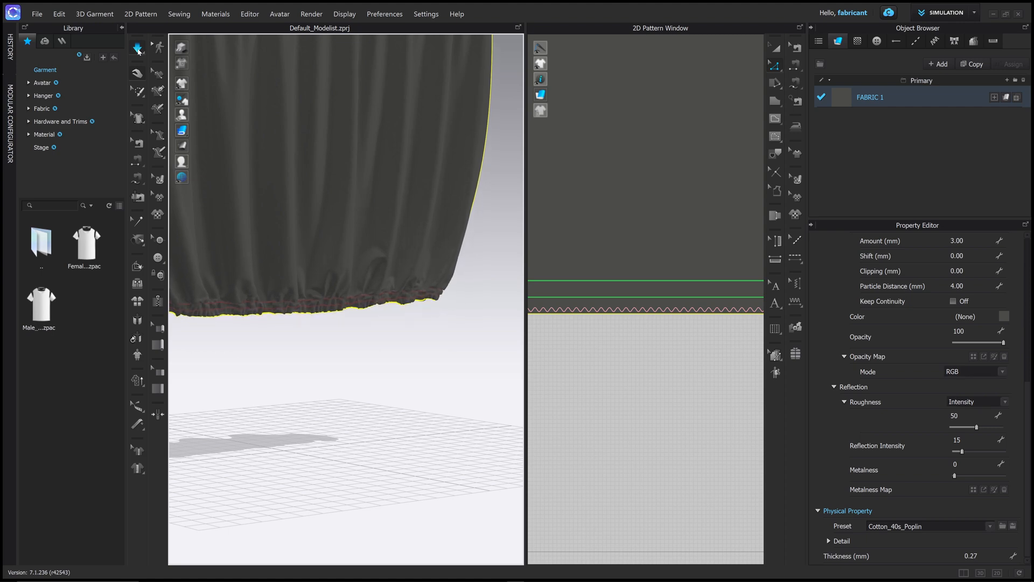
pyautogui.click(369, 303)
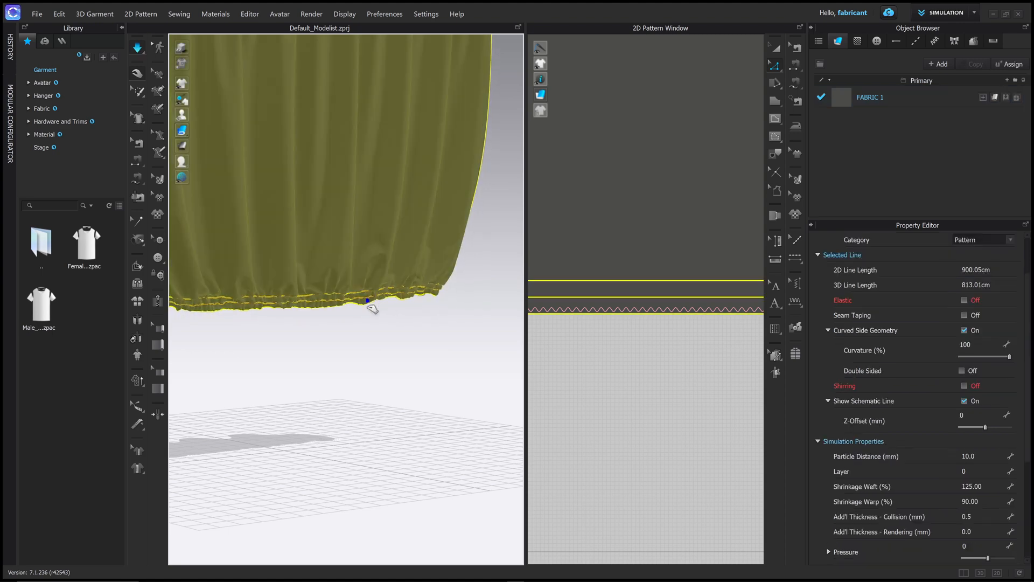
pyautogui.moveTo(418, 317); pyautogui.dragTo(362, 313, button='right')
pyautogui.click(416, 318)
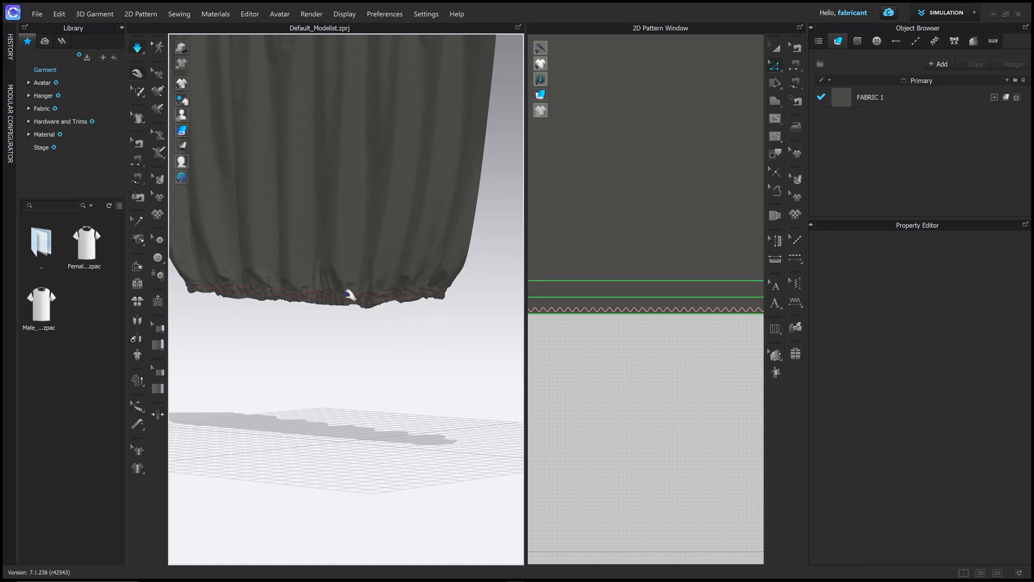
pyautogui.scroll(-2, 364, 289)
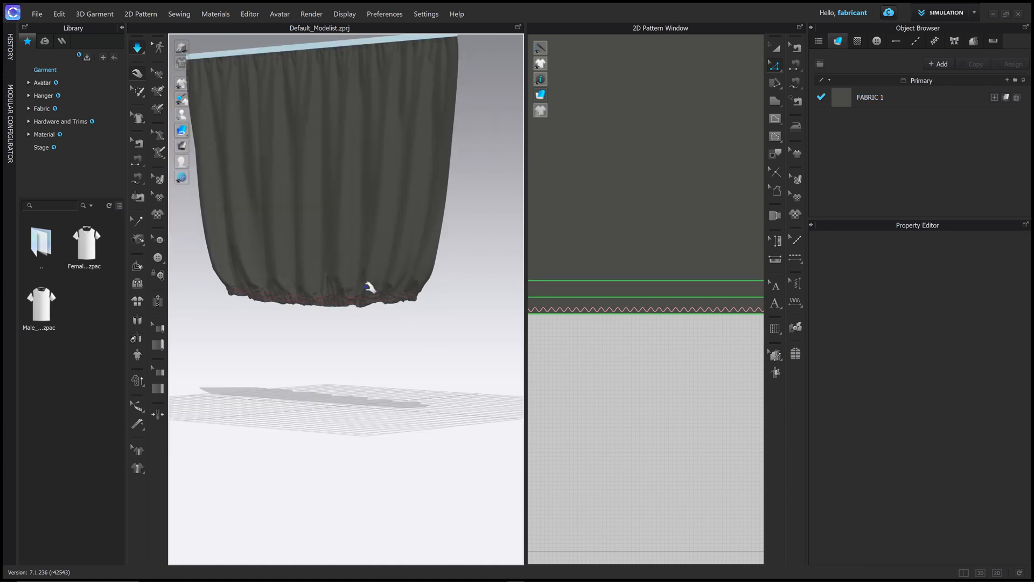
pyautogui.moveTo(370, 286); pyautogui.dragTo(418, 296, button='right')
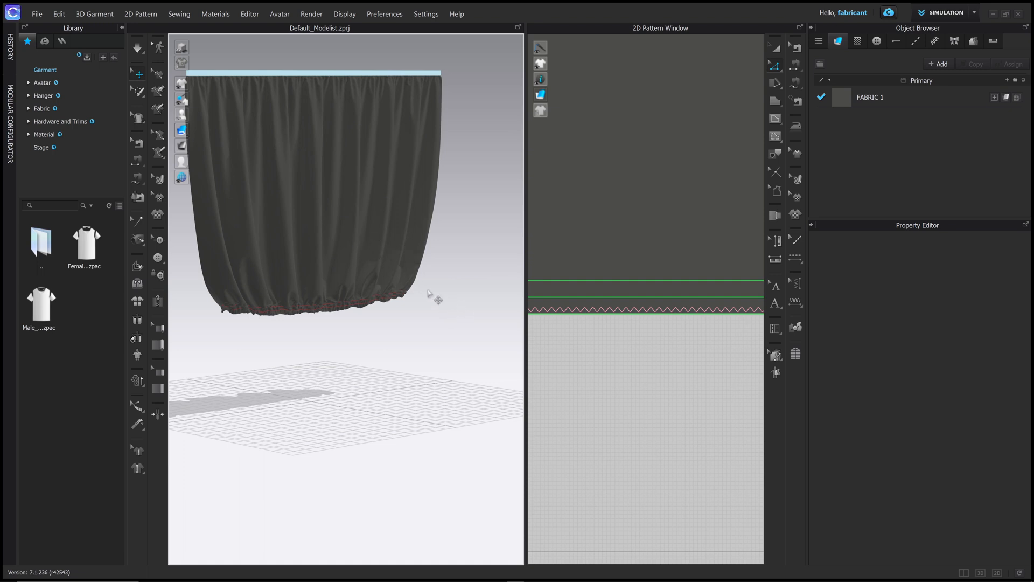
pyautogui.moveTo(422, 291); pyautogui.dragTo(443, 308, button='middle')
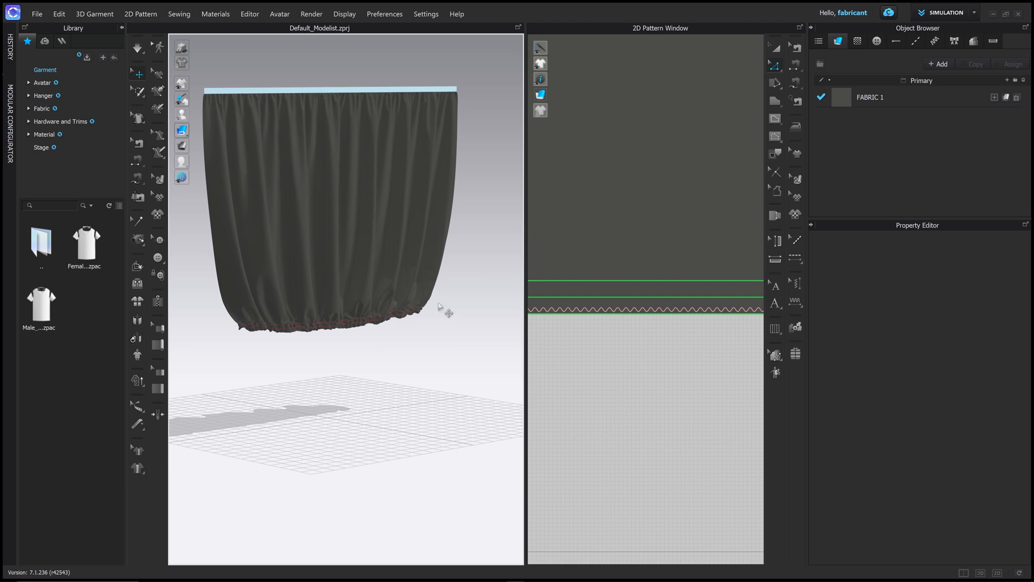
pyautogui.moveTo(454, 286); pyautogui.dragTo(396, 307, button='right')
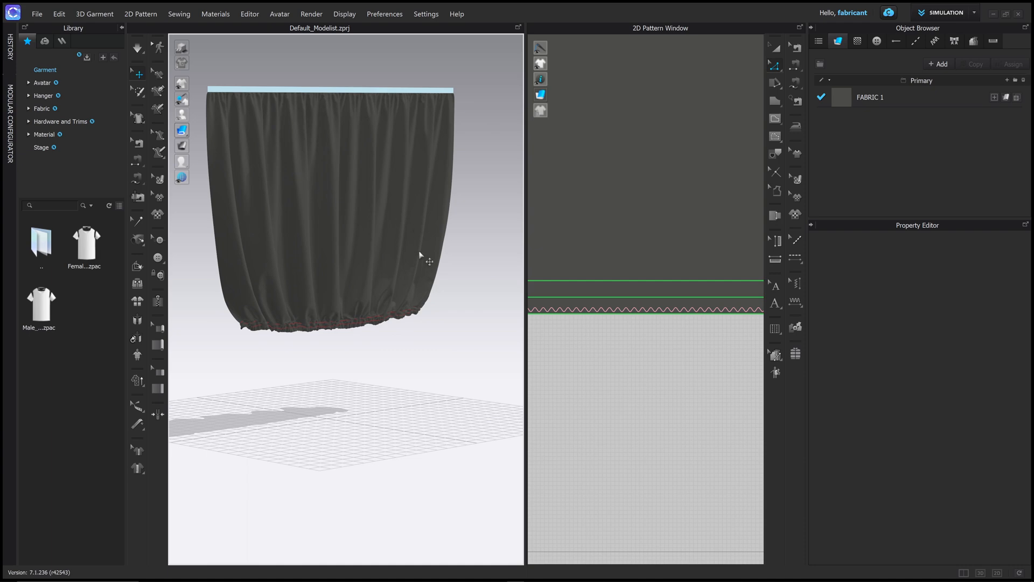
pyautogui.scroll(3, 423, 258)
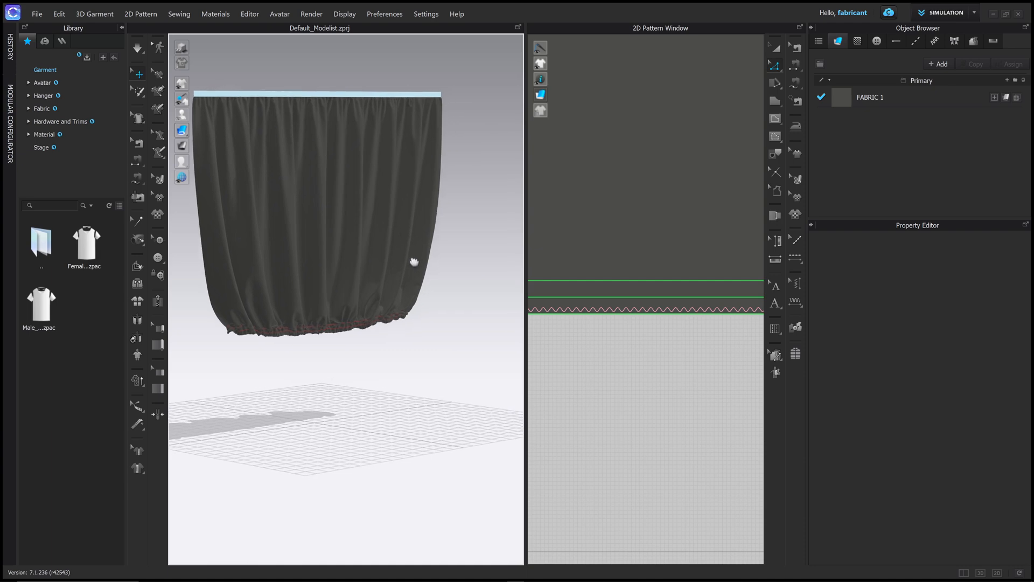
# - Brush a patch of shrinkage onto the 2D pattern beside its right edge, above the hem lines, with the Steam Brush
pyautogui.click(801, 128)
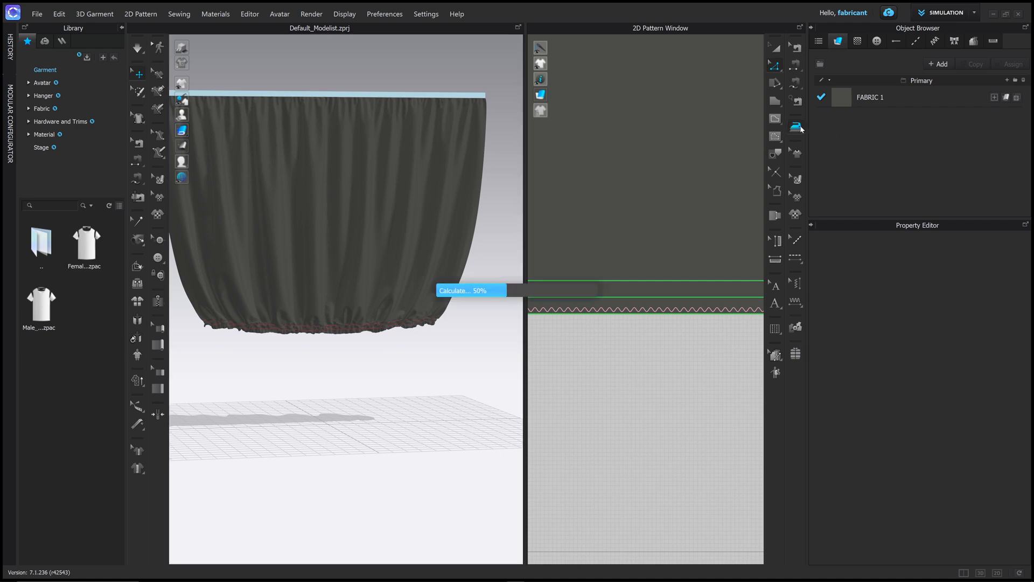
pyautogui.moveTo(716, 266)
pyautogui.mouseDown(button='right')
pyautogui.moveTo(566, 339)
pyautogui.moveTo(568, 351)
pyautogui.mouseUp(button='right')
pyautogui.moveTo(647, 350); pyautogui.dragTo(687, 381, button='middle')
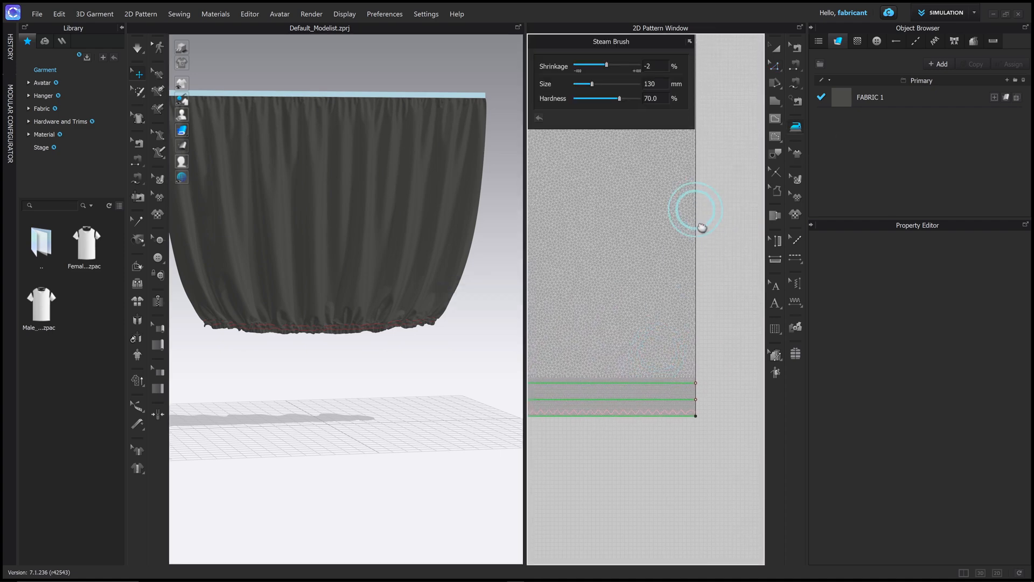
pyautogui.moveTo(701, 217); pyautogui.dragTo(702, 279, button='middle')
pyautogui.moveTo(677, 247)
pyautogui.mouseDown()
pyautogui.moveTo(655, 198)
pyautogui.moveTo(675, 232)
pyautogui.moveTo(657, 208)
pyautogui.moveTo(593, 208)
pyautogui.moveTo(667, 219)
pyautogui.moveTo(608, 237)
pyautogui.moveTo(622, 202)
pyautogui.moveTo(596, 277)
pyautogui.moveTo(646, 210)
pyautogui.moveTo(683, 243)
pyautogui.moveTo(677, 261)
pyautogui.moveTo(645, 210)
pyautogui.moveTo(662, 192)
pyautogui.moveTo(625, 230)
pyautogui.moveTo(679, 212)
pyautogui.moveTo(665, 247)
pyautogui.moveTo(593, 296)
pyautogui.moveTo(590, 132)
pyautogui.mouseUp()
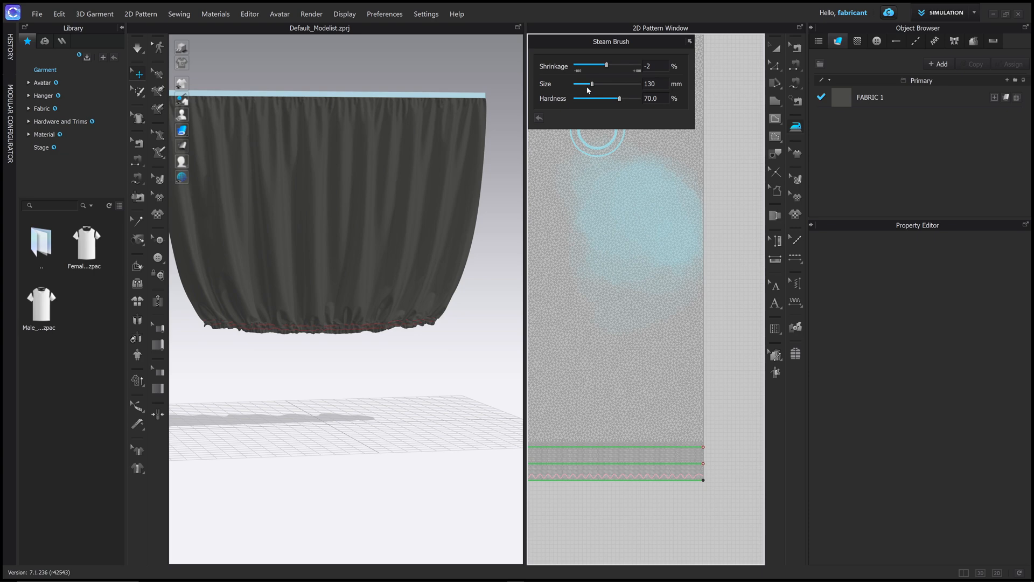
# - Extend the steamed patch downward with the Steam Brush at size 268 mm and hardness 64%, and run the simulation briefly
pyautogui.moveTo(591, 84)
pyautogui.mouseDown()
pyautogui.moveTo(628, 86)
pyautogui.moveTo(562, 85)
pyautogui.moveTo(625, 84)
pyautogui.moveTo(612, 84)
pyautogui.mouseUp()
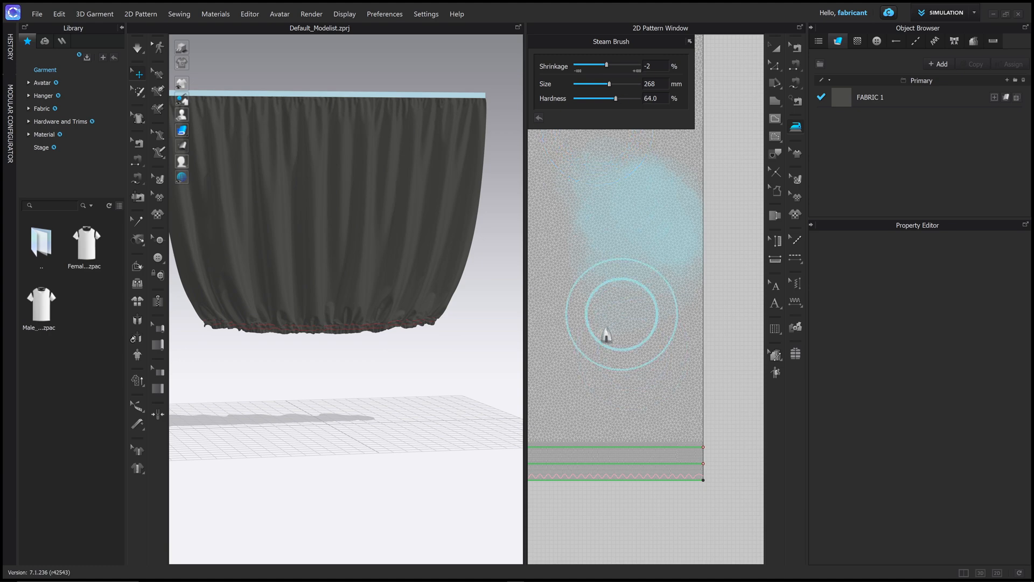
pyautogui.moveTo(605, 337)
pyautogui.mouseDown()
pyautogui.moveTo(658, 300)
pyautogui.moveTo(579, 283)
pyautogui.moveTo(666, 292)
pyautogui.moveTo(566, 343)
pyautogui.mouseUp()
pyautogui.moveTo(435, 289); pyautogui.dragTo(405, 288, button='right')
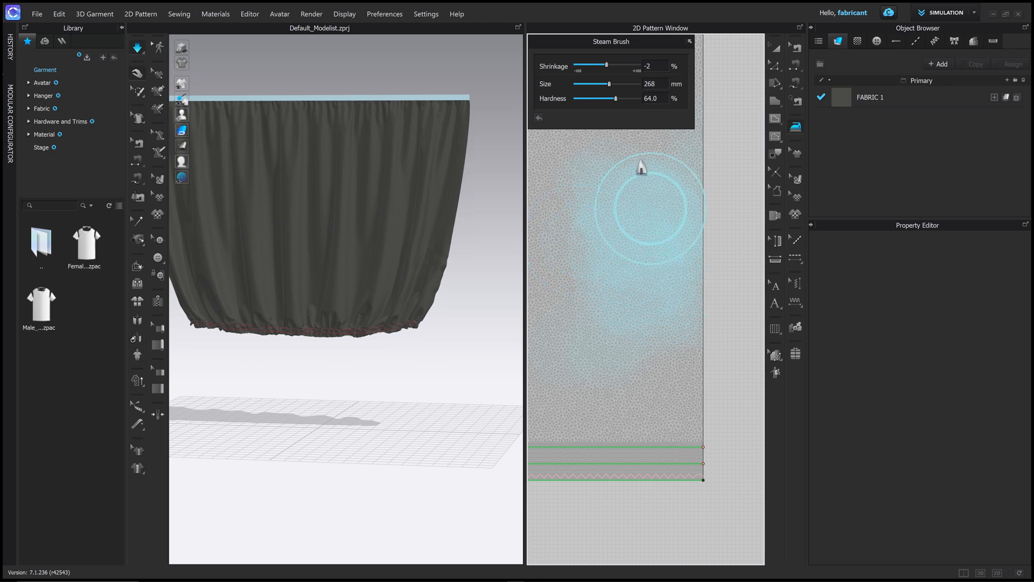
pyautogui.press('space')
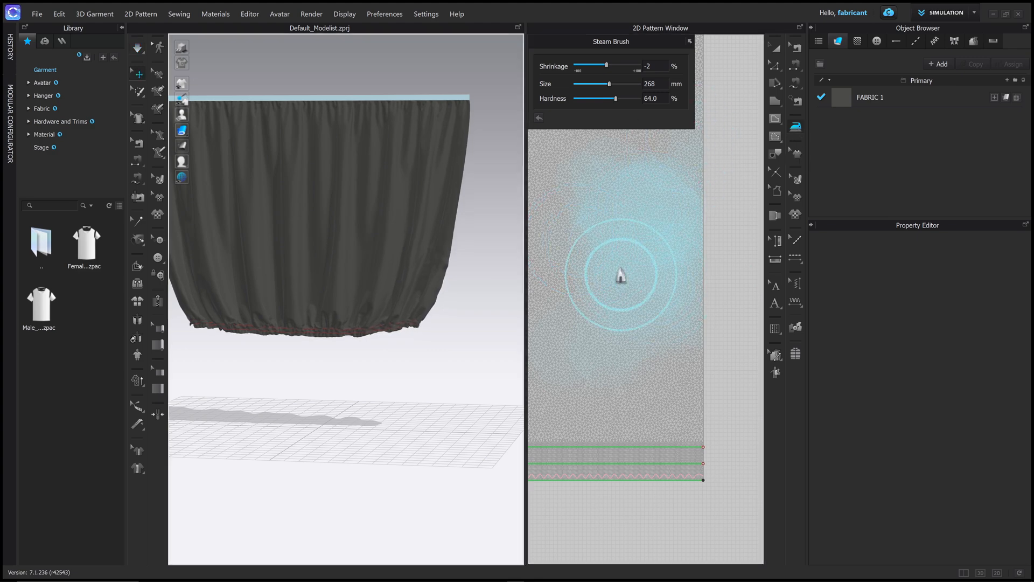